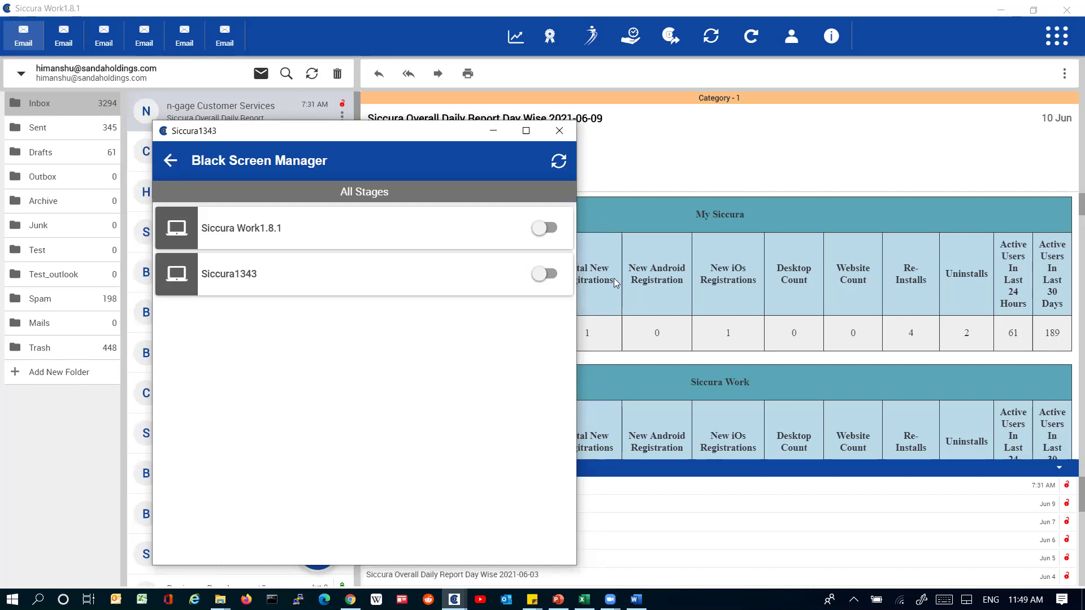
# Step: Minimize Black Screen Manager and browse both email accounts, expanding the sender's other emails
pyautogui.click(492, 138)
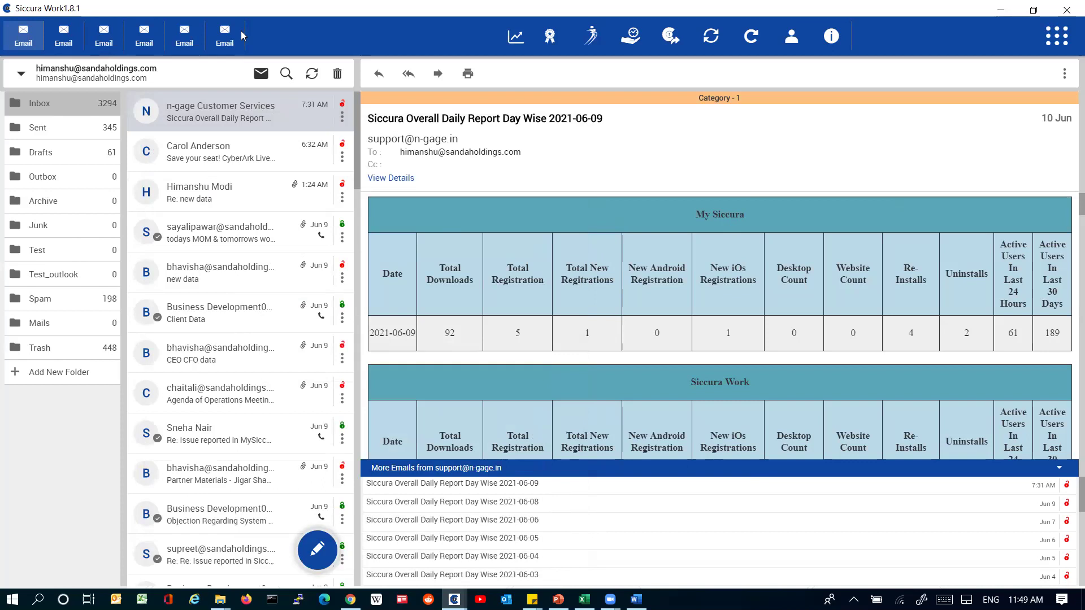
pyautogui.click(238, 36)
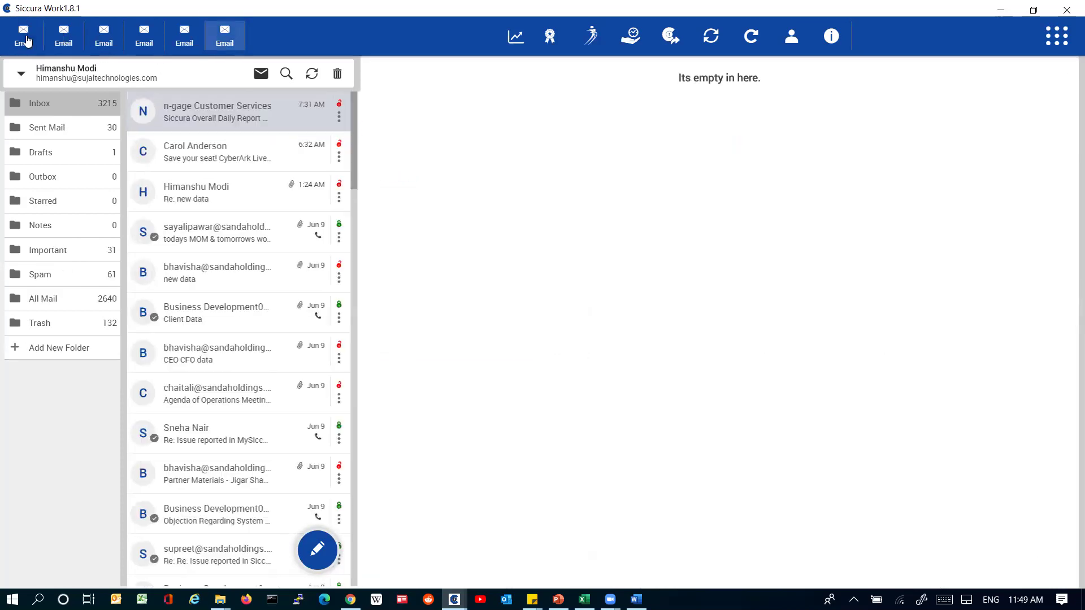
pyautogui.click(27, 40)
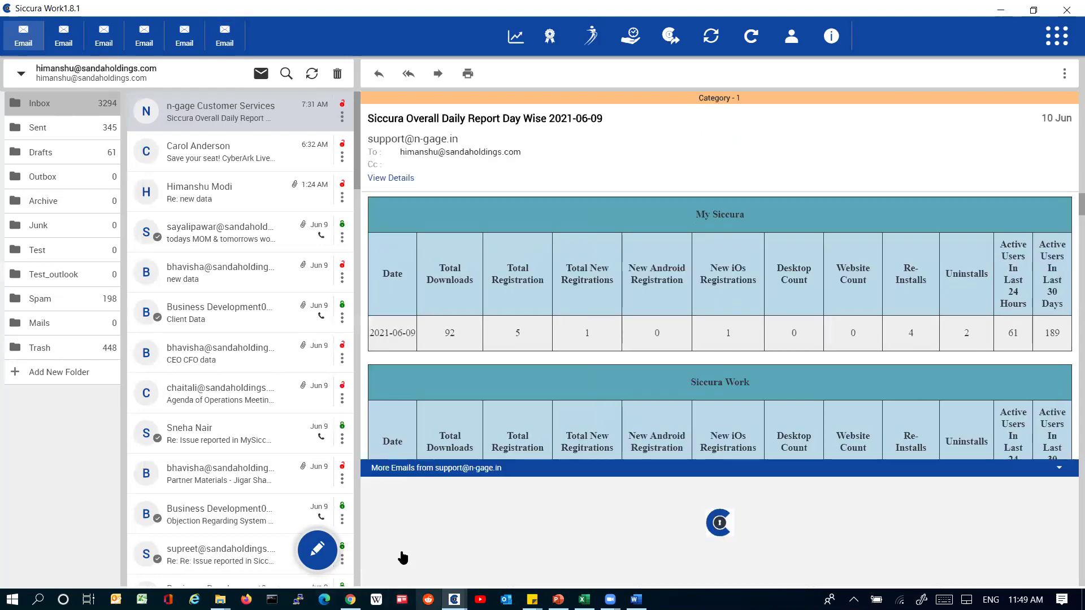
pyautogui.click(316, 549)
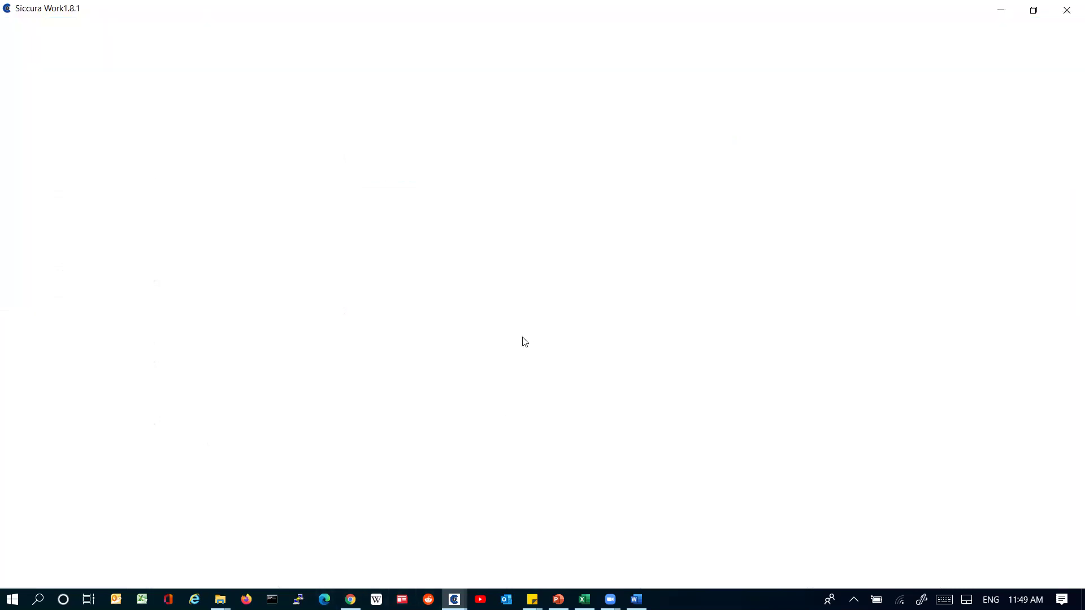
# Step: Bring the Siccura1343 window forward from the taskbar and reveal the hidden system-tray icons
pyautogui.moveTo(455, 599)
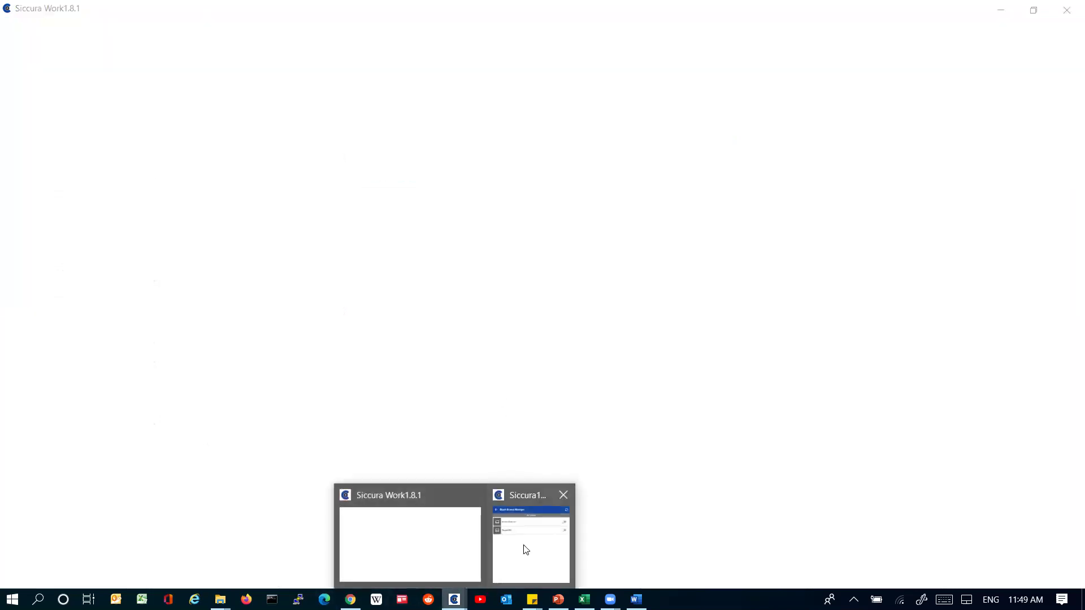
pyautogui.click(523, 548)
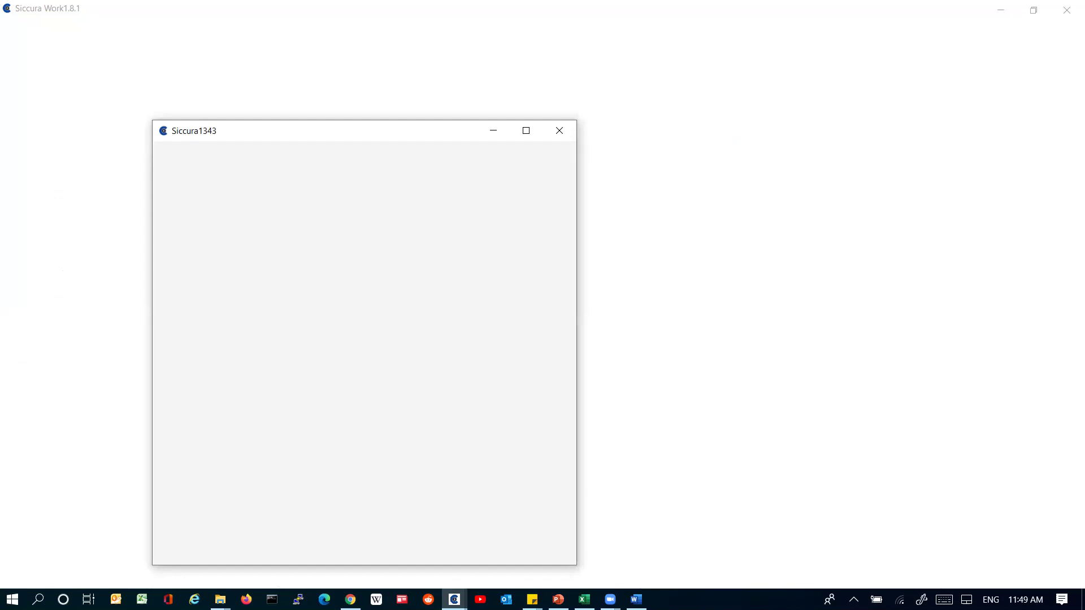
pyautogui.click(854, 600)
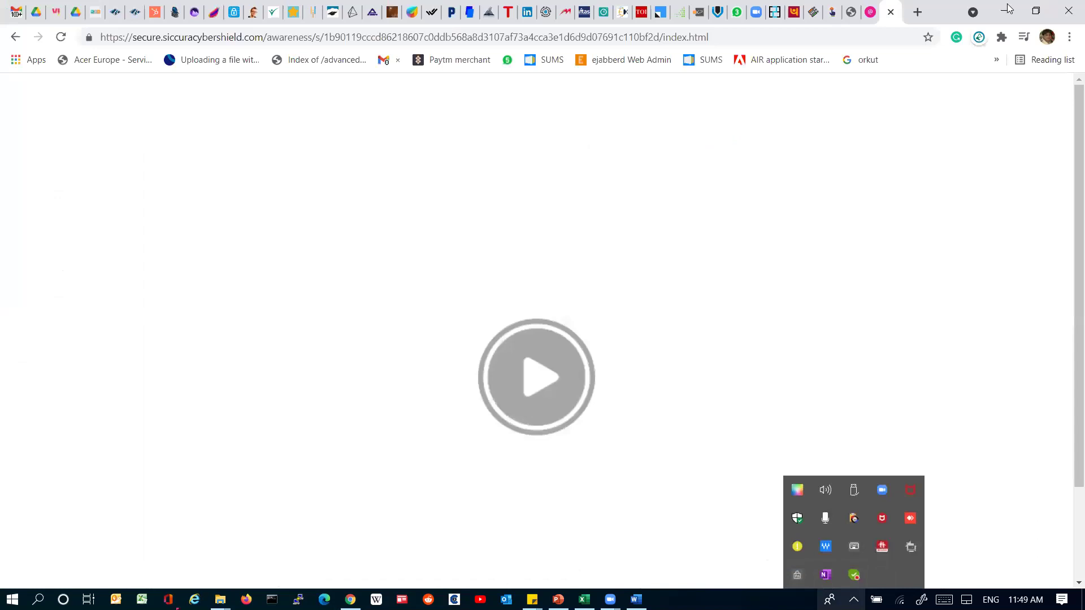
# Step: Minimize the browser video page and the PowerPoint slides to get back to Outlook
pyautogui.click(1009, 10)
pyautogui.click(1005, 12)
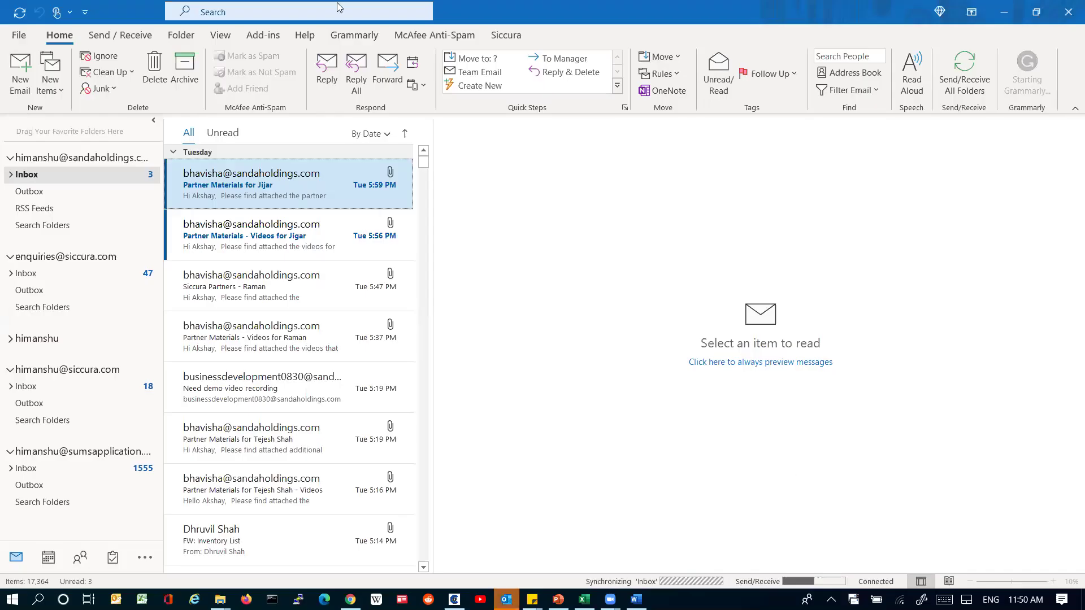
# Step: Show the Siccura ribbon tab and browse the partner materials, Jitsi link and FW: Inventory List emails
pyautogui.click(506, 36)
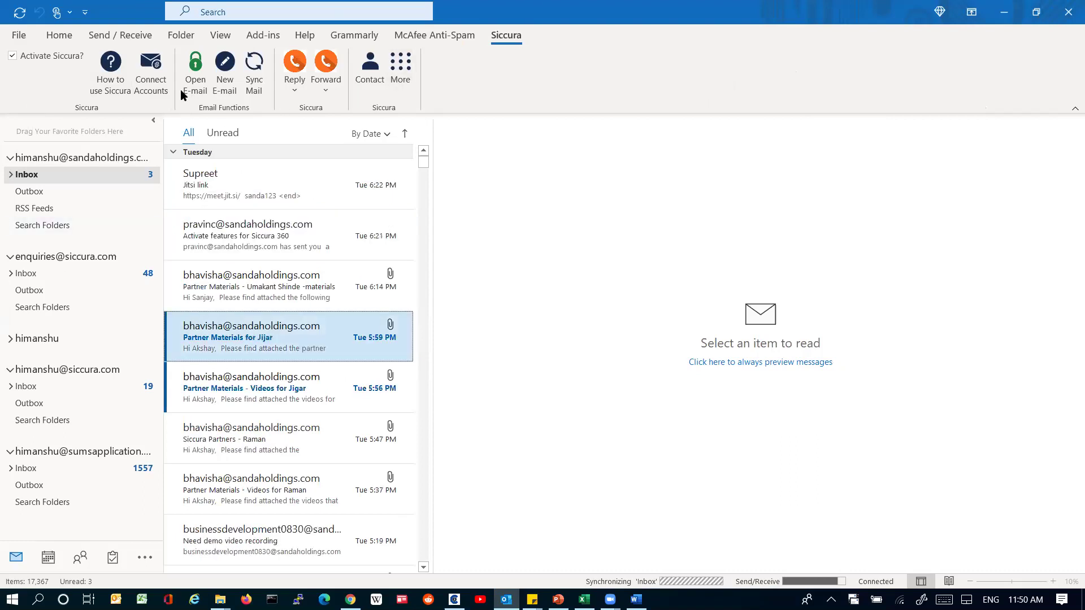
pyautogui.click(241, 347)
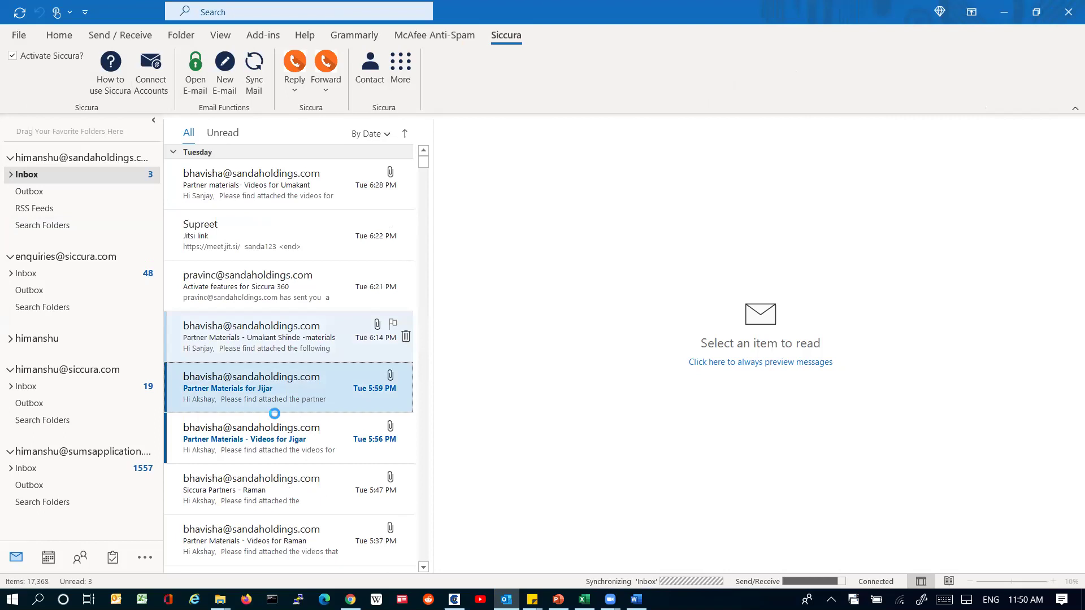
pyautogui.click(284, 253)
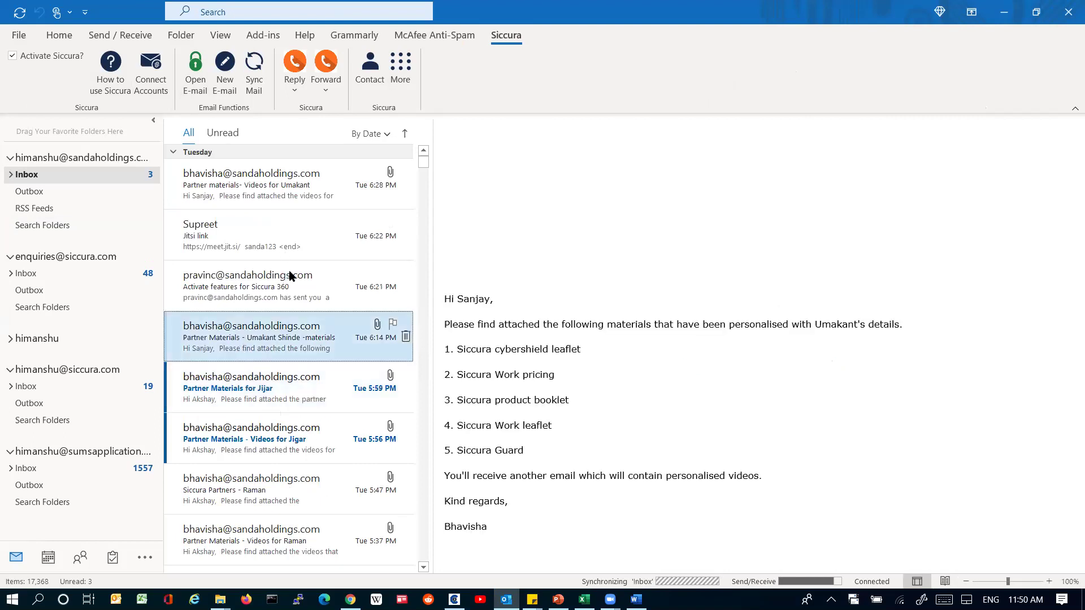
pyautogui.scroll(-5, 289, 276)
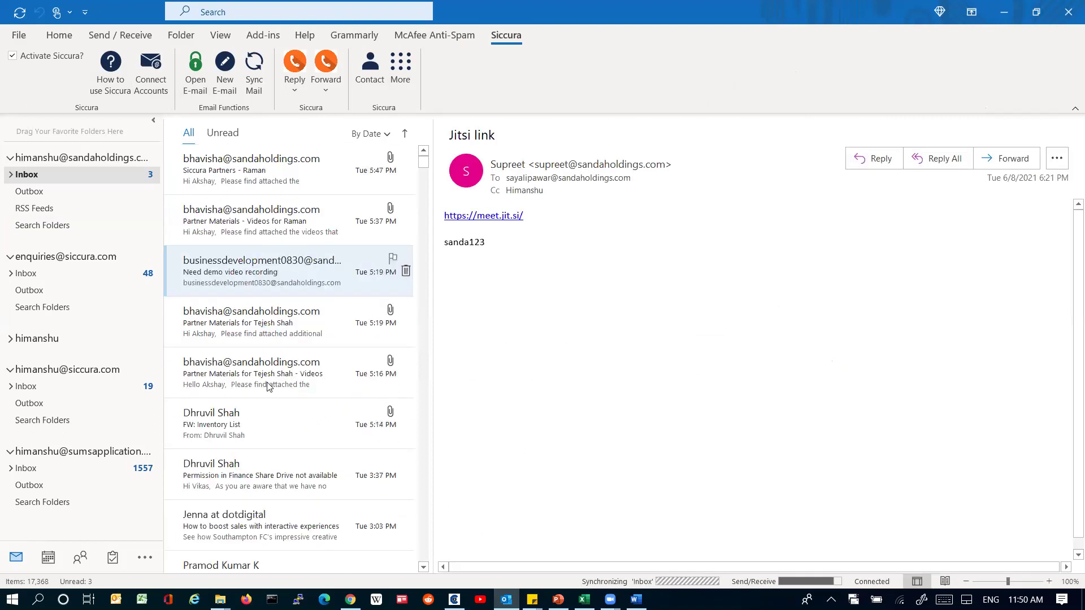
pyautogui.click(255, 422)
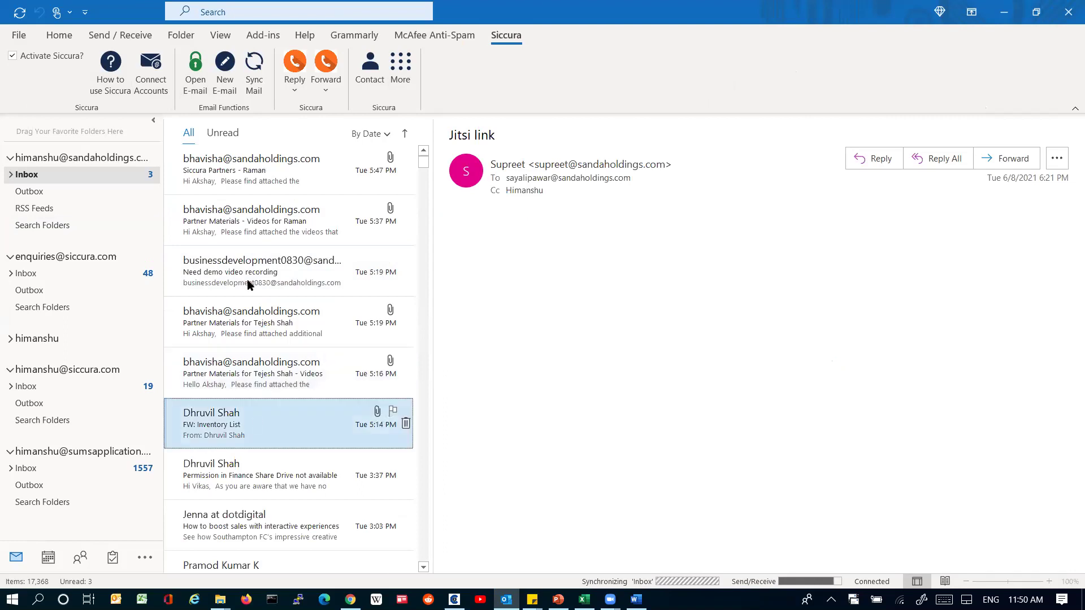
pyautogui.scroll(-5, 248, 283)
pyautogui.scroll(-3, 246, 294)
# Step: Open the encrypted 'Fwd: Issues reported in MySiccura 1.7.77' email and scroll through its notice
pyautogui.click(247, 294)
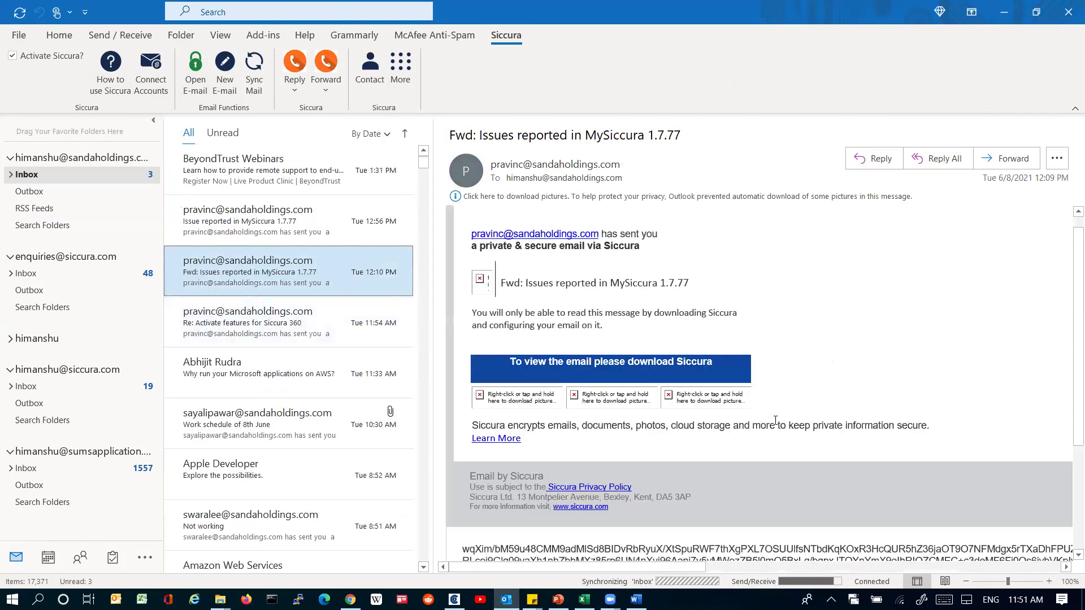
pyautogui.scroll(-3, 776, 420)
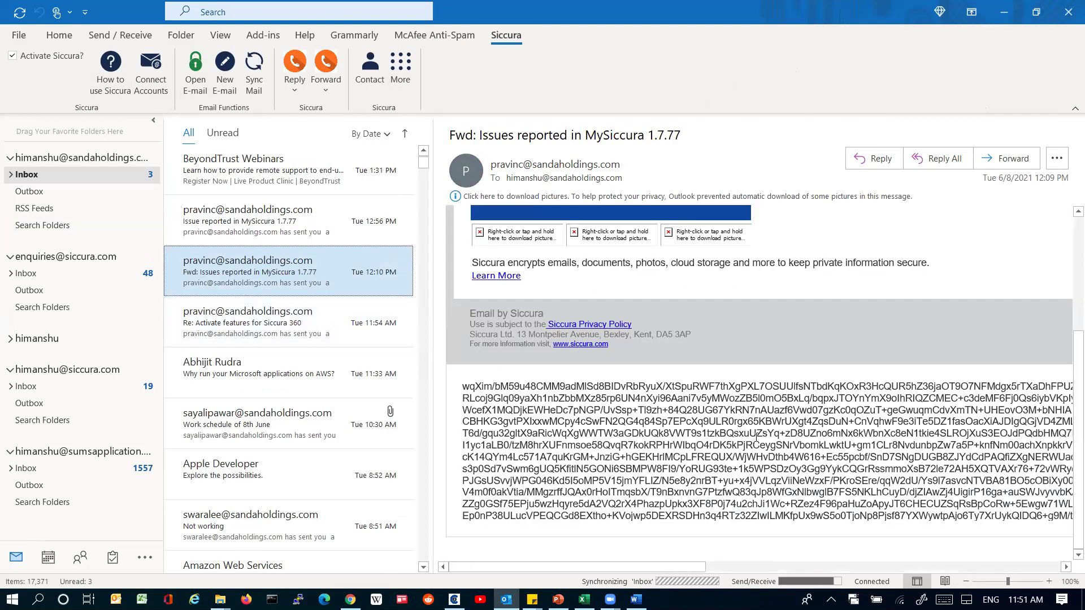
pyautogui.scroll(2, 756, 436)
pyautogui.scroll(2, 756, 437)
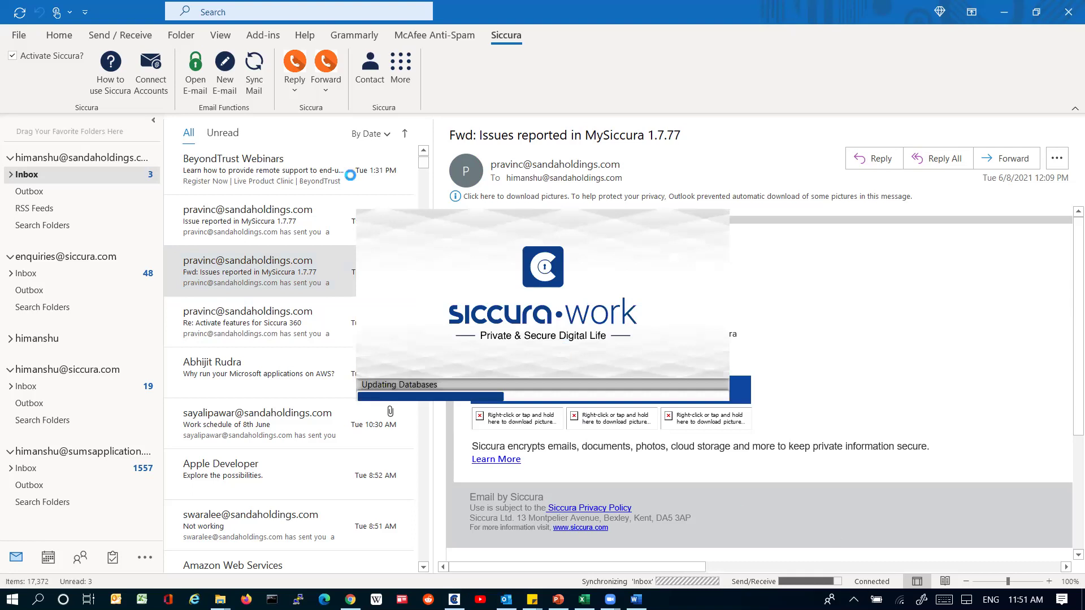
# Step: End the SiccuraWork.exe task in Task Manager
pyautogui.hotkey('ctrl', 'shift', 'Escape')
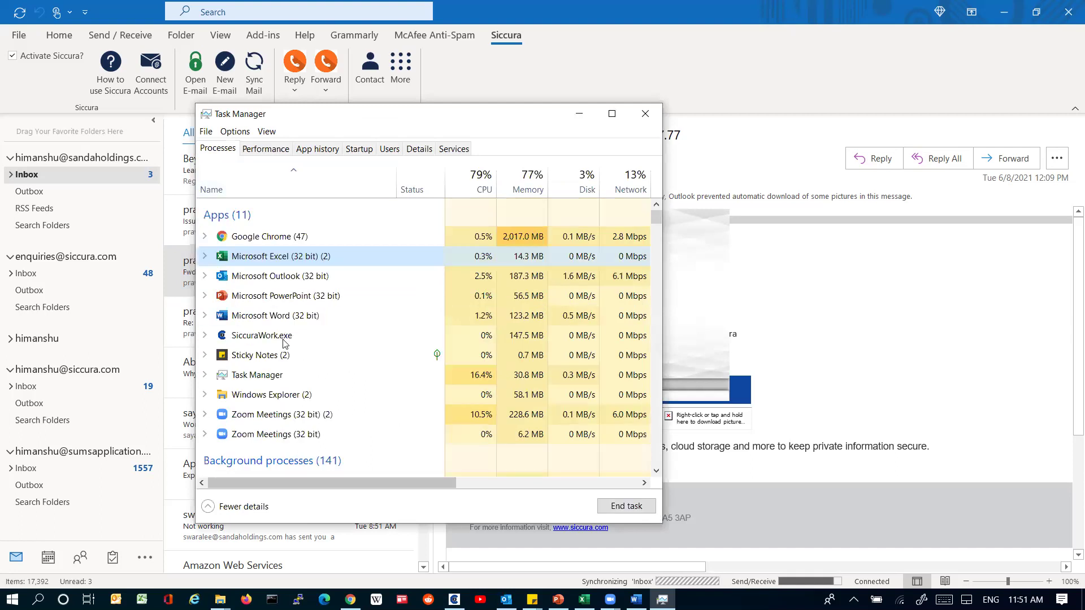
pyautogui.rightClick(286, 340)
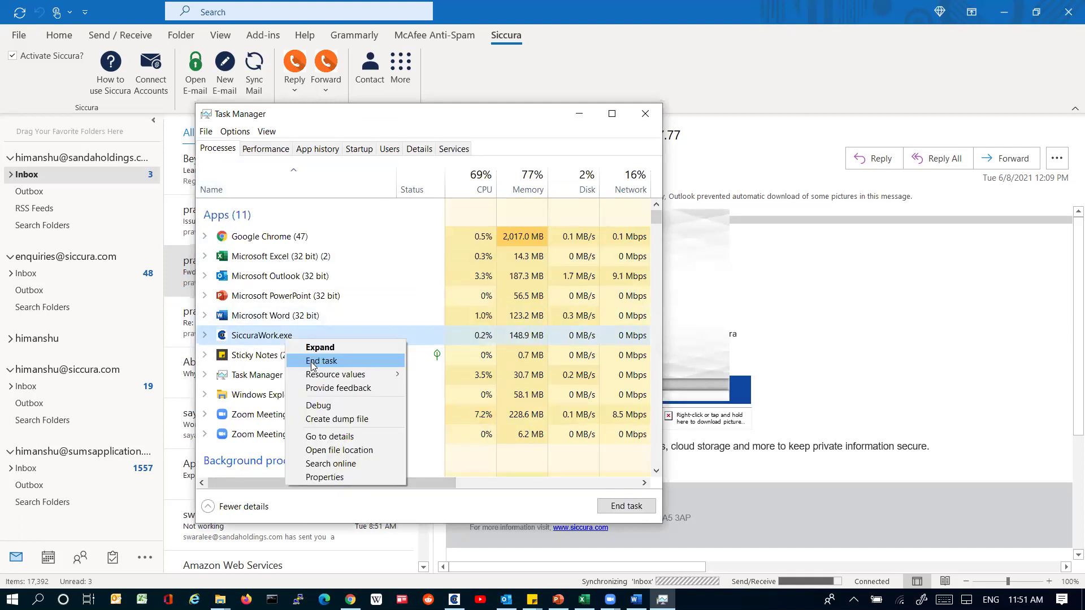
pyautogui.click(312, 361)
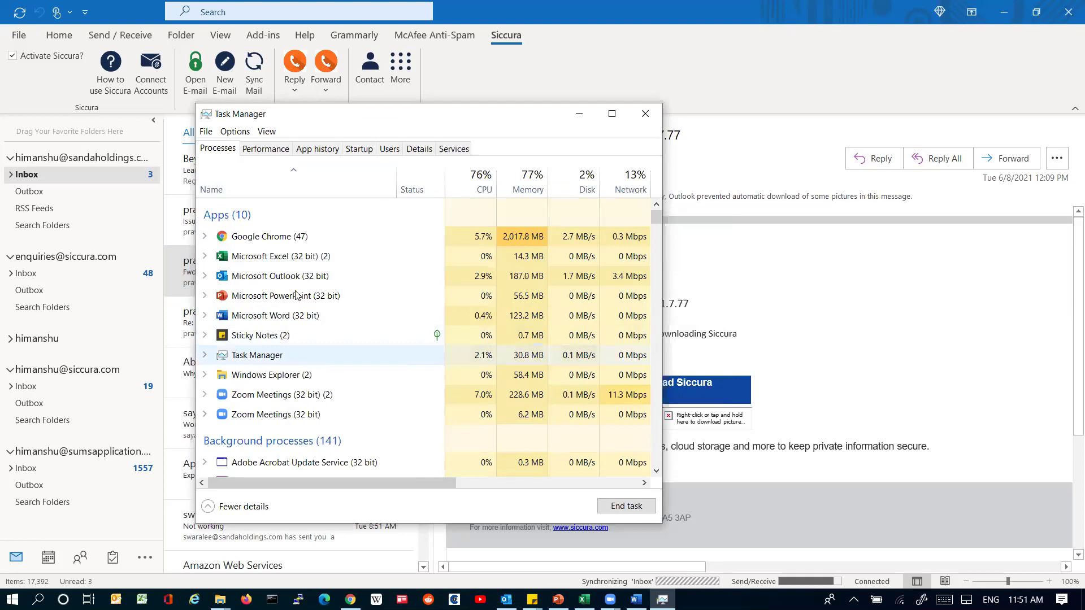
# Step: End the SiccuraWorkService.exe background process, then minimize Task Manager
pyautogui.click(659, 336)
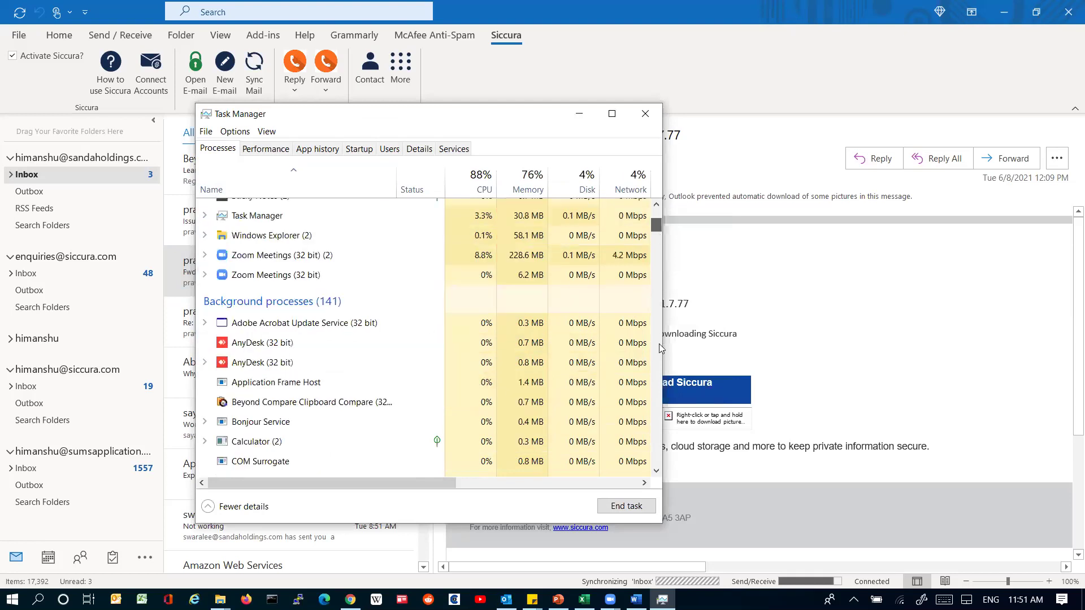
pyautogui.click(661, 287)
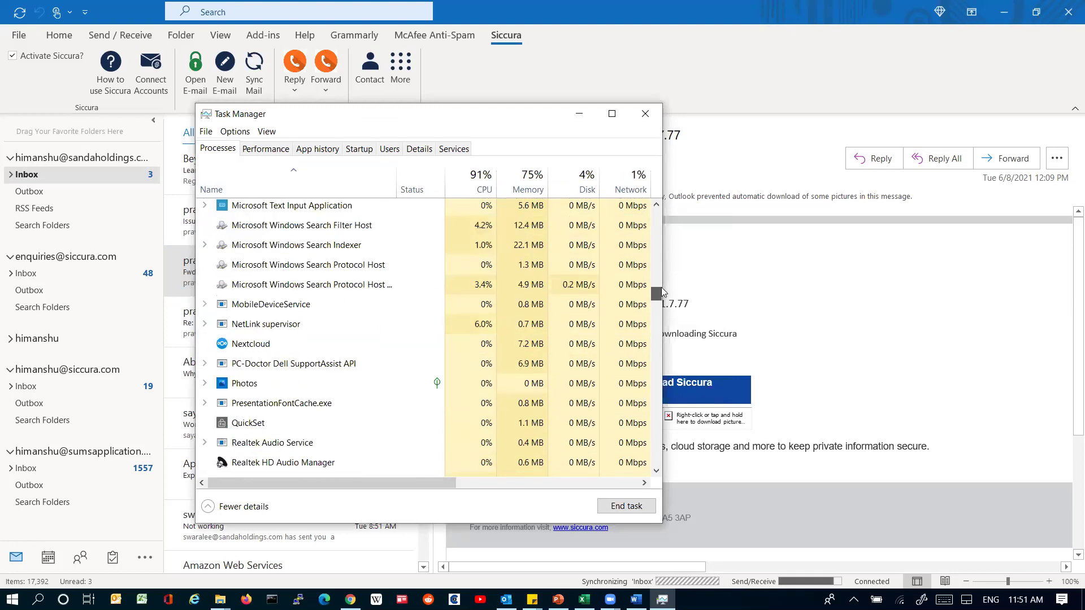
pyautogui.click(668, 320)
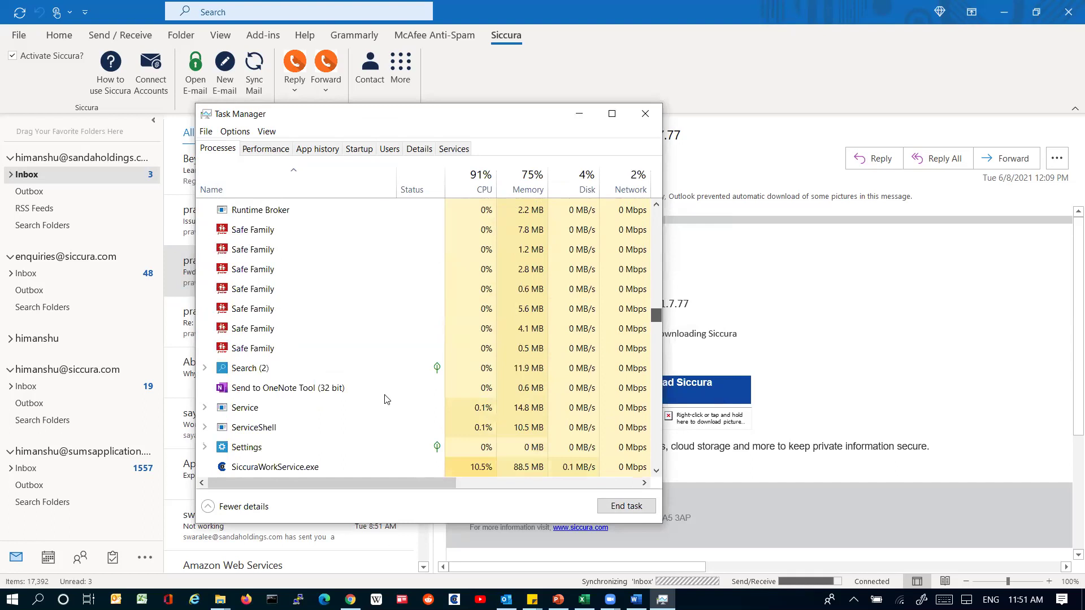
pyautogui.scroll(-3, 337, 374)
pyautogui.rightClick(364, 358)
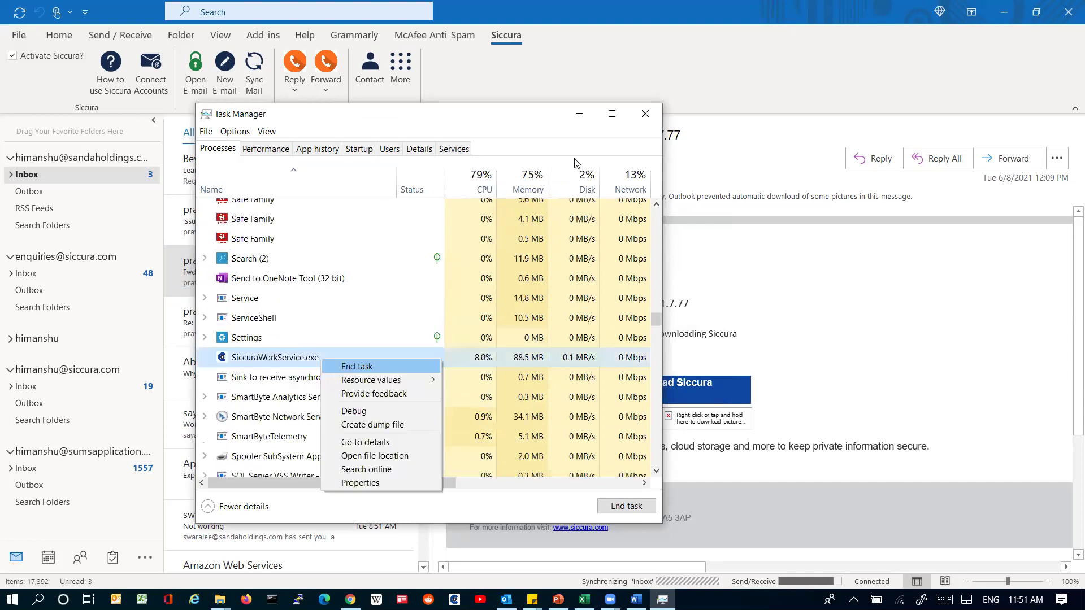
pyautogui.press('Return')
pyautogui.click(577, 119)
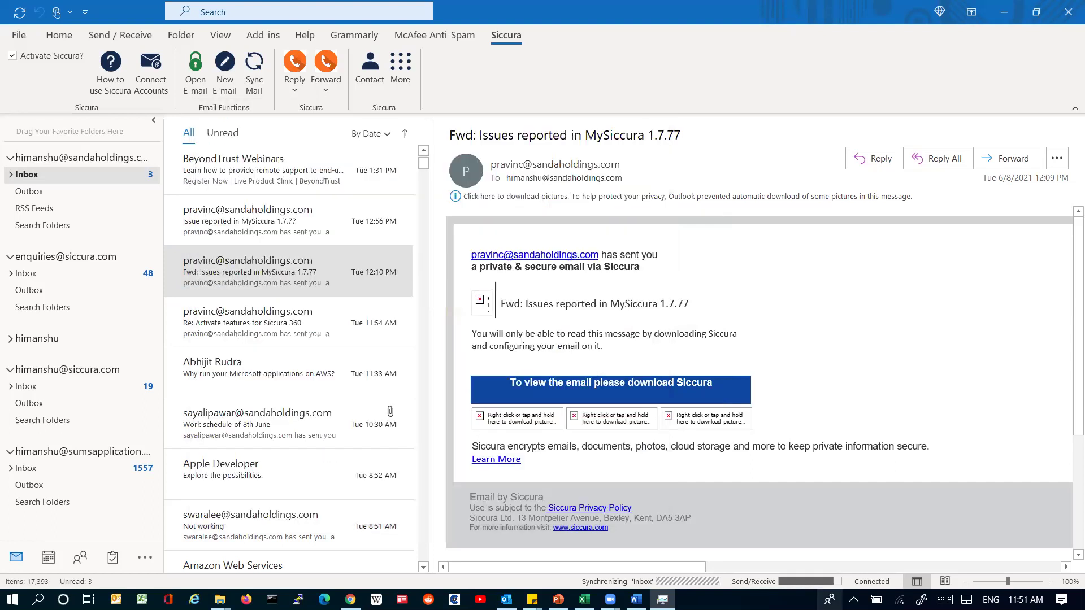
# Step: Hide the Outlook and Word windows to show the desktop
pyautogui.press('super+d')
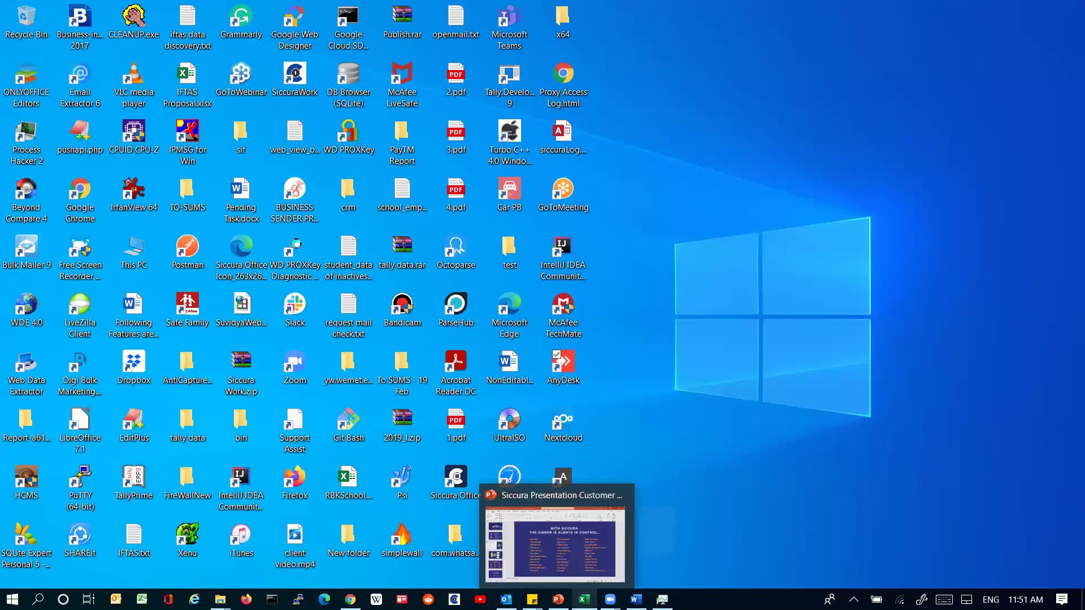
pyautogui.hotkey('alt', 'Tab')
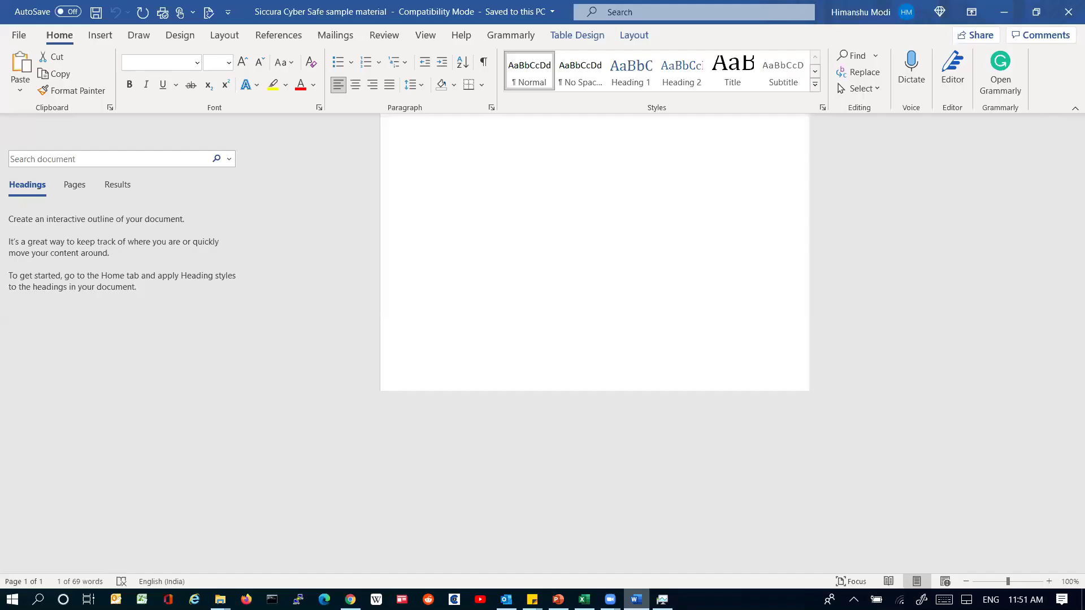
pyautogui.press('super+d')
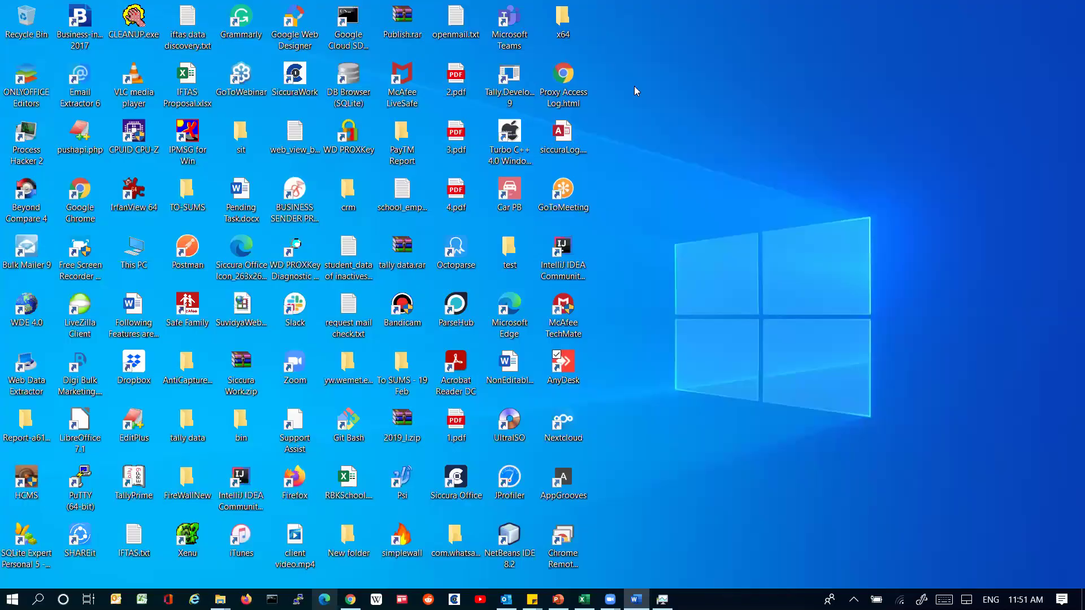
# Step: Open demo folder 2 in File Explorer and select ServerDashboard (1).xlsx.siccura
pyautogui.press('super+e')
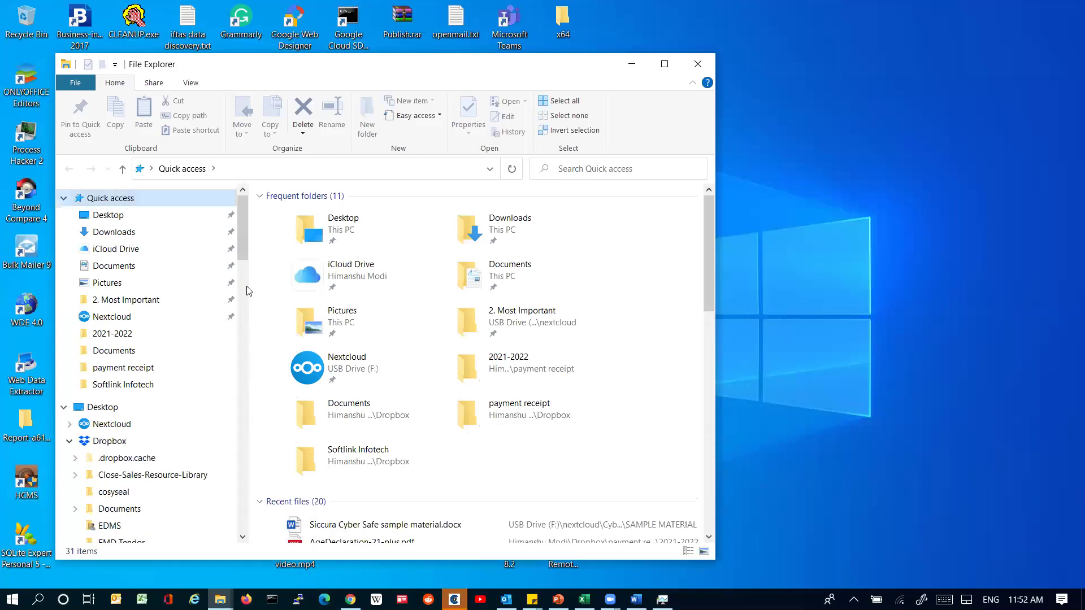
pyautogui.scroll(-4, 122, 243)
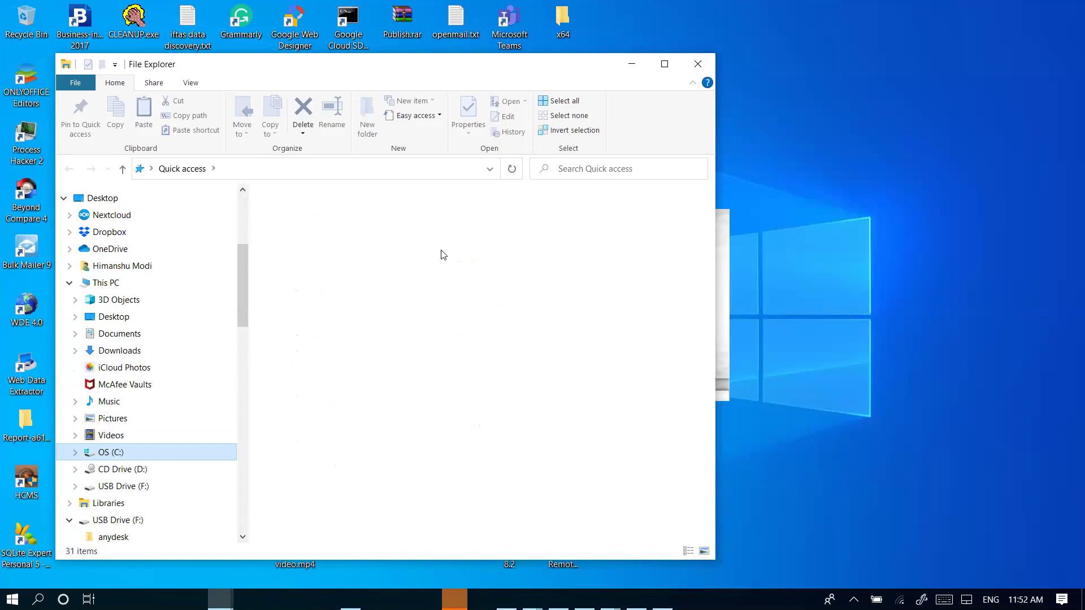
pyautogui.doubleClick(364, 328)
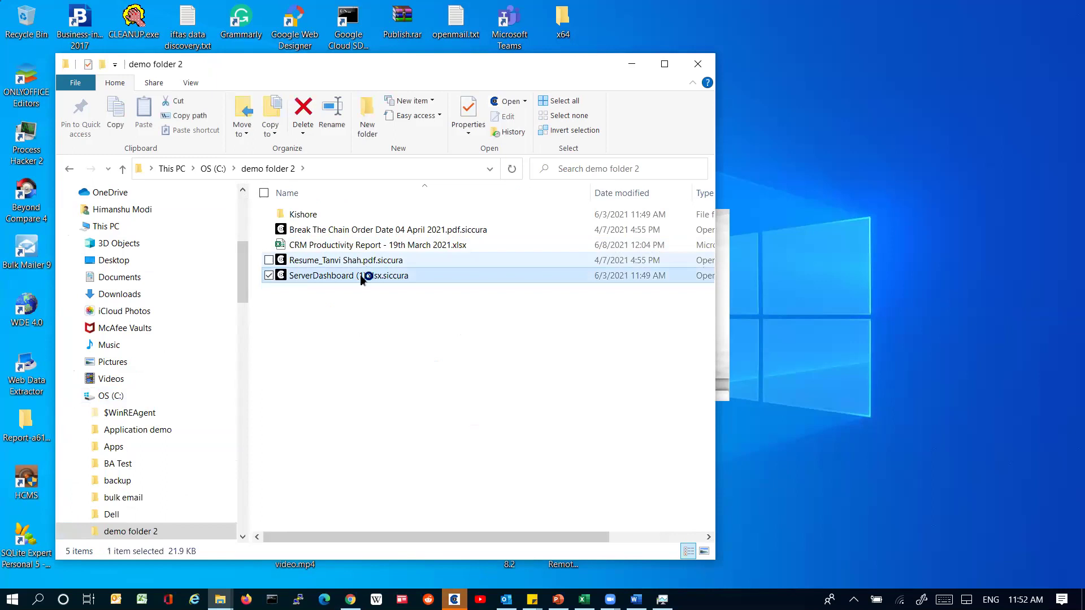
pyautogui.press('Up')
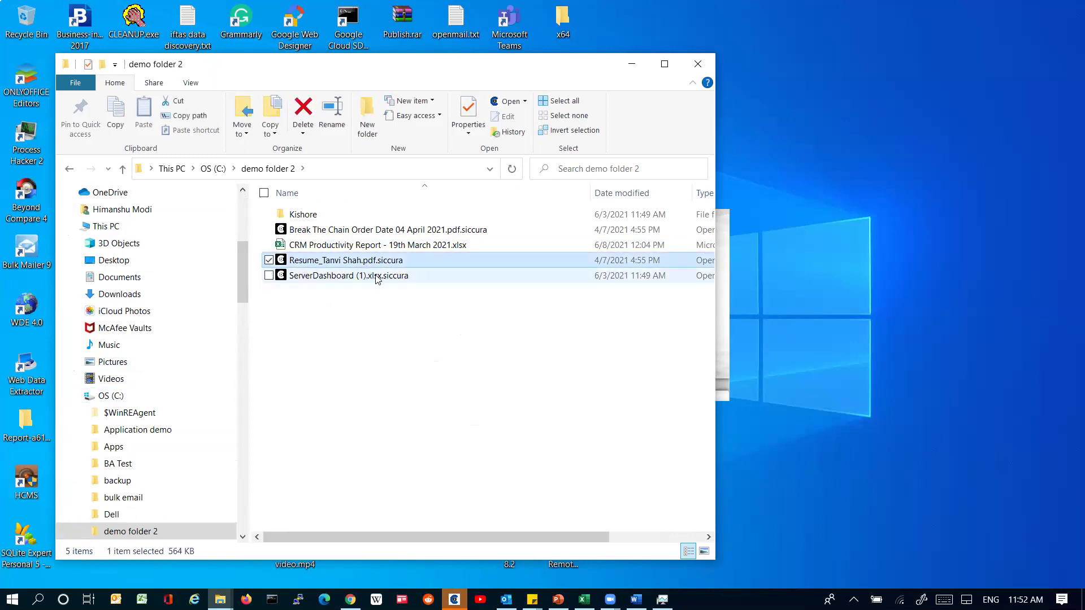
pyautogui.press('Down')
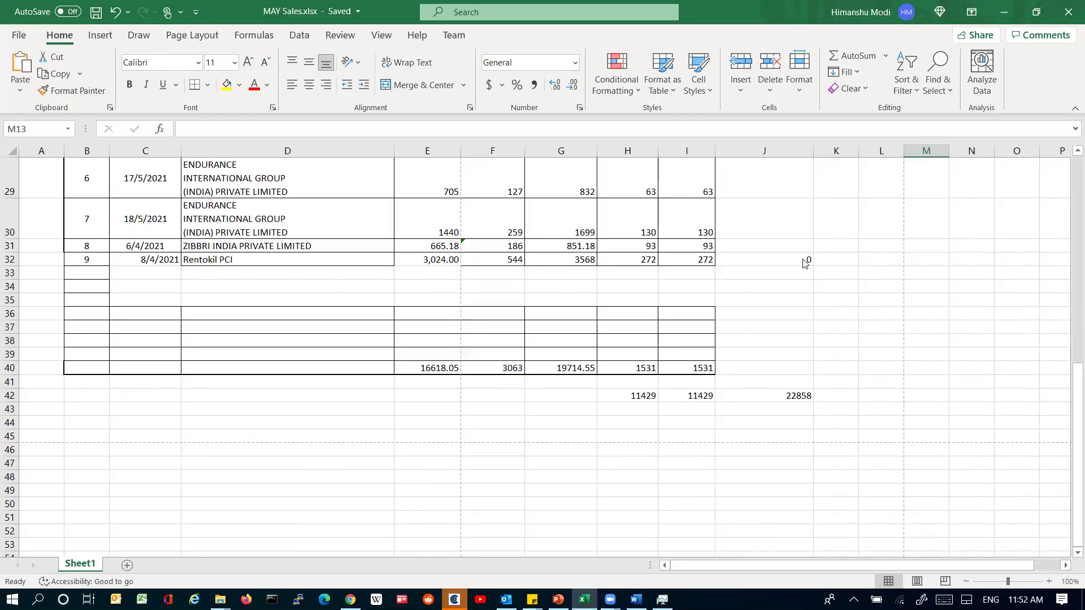
# Step: Close MAY Sales.xlsx, scroll the garbled ServerDashboard sheet in Excel, then exit Excel
pyautogui.hotkey('ctrl', 'w')
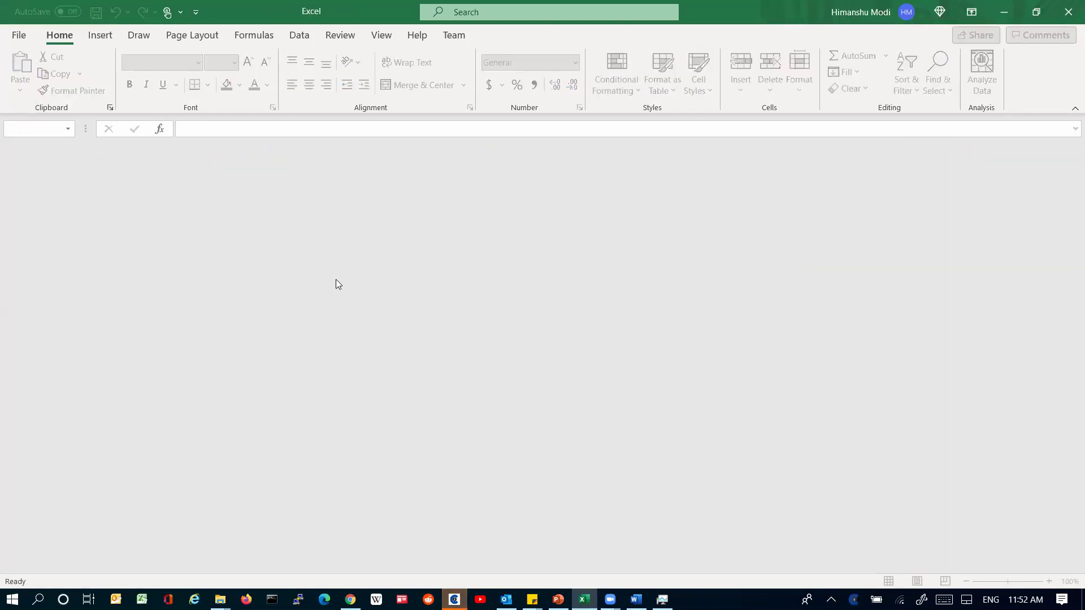
pyautogui.hotkey('alt', 'Tab')
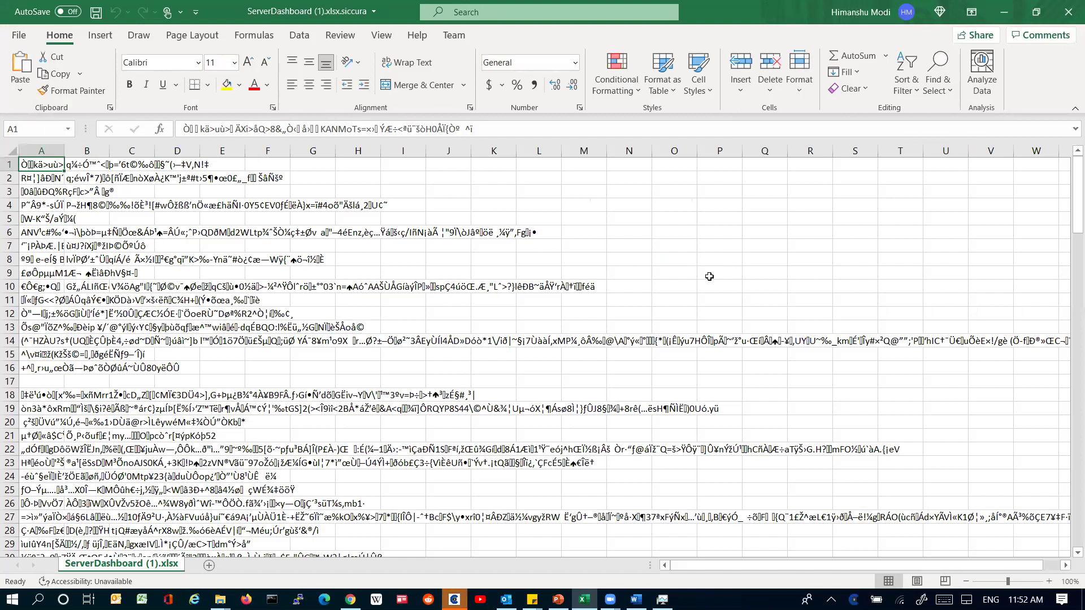
pyautogui.scroll(-3, 709, 274)
pyautogui.scroll(3, 708, 274)
pyautogui.scroll(-3, 711, 313)
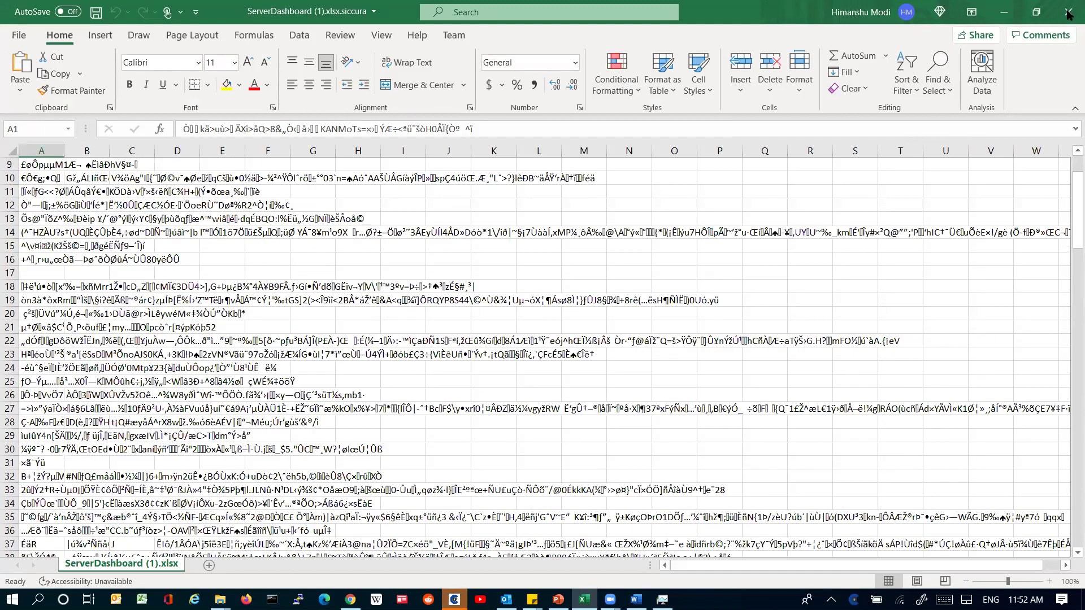
pyautogui.scroll(3, 711, 314)
pyautogui.hotkey('alt', 'F4')
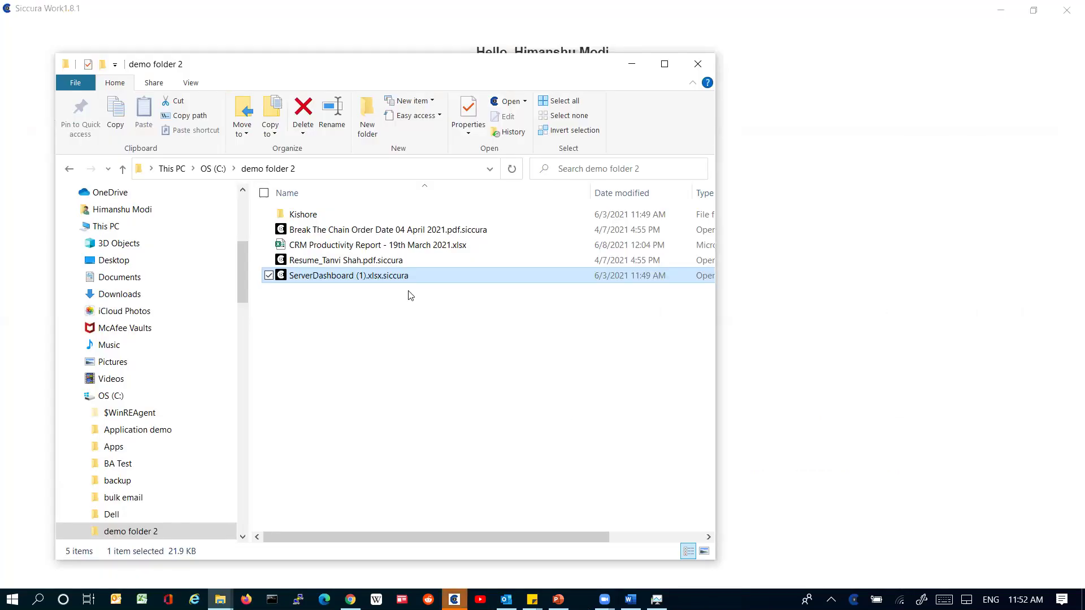
# Step: Log in to Siccura Work by entering the PIN
pyautogui.click(410, 295)
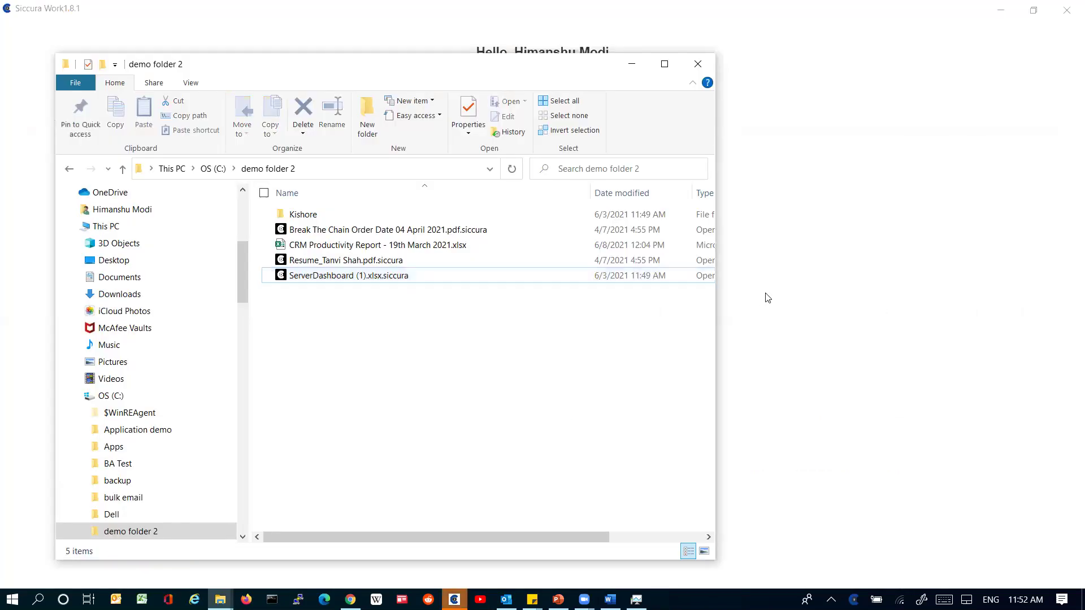
pyautogui.click(768, 298)
pyautogui.write('12345')
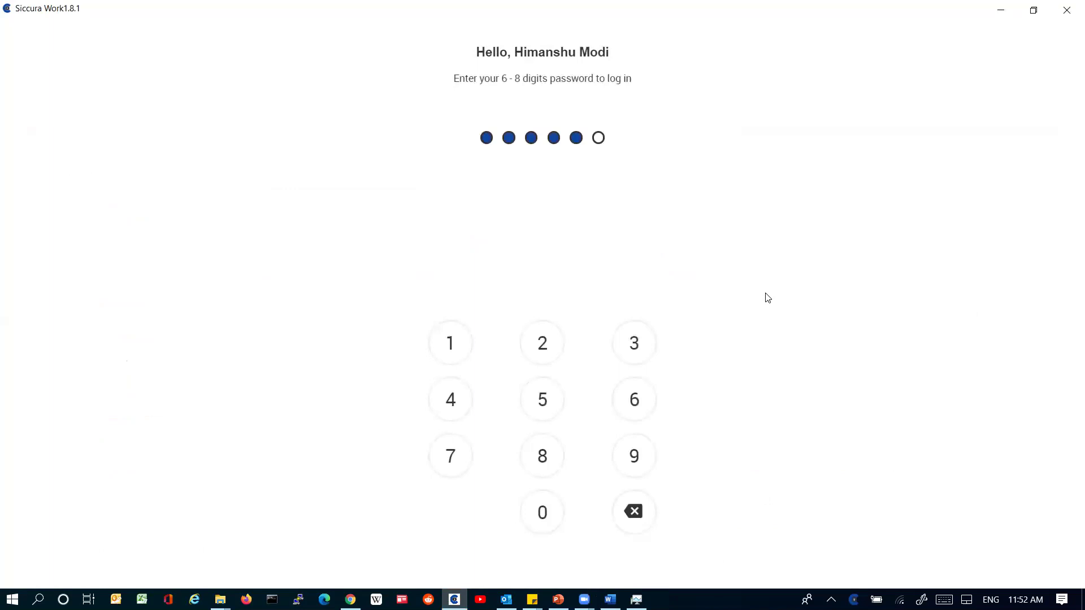
pyautogui.write('6')
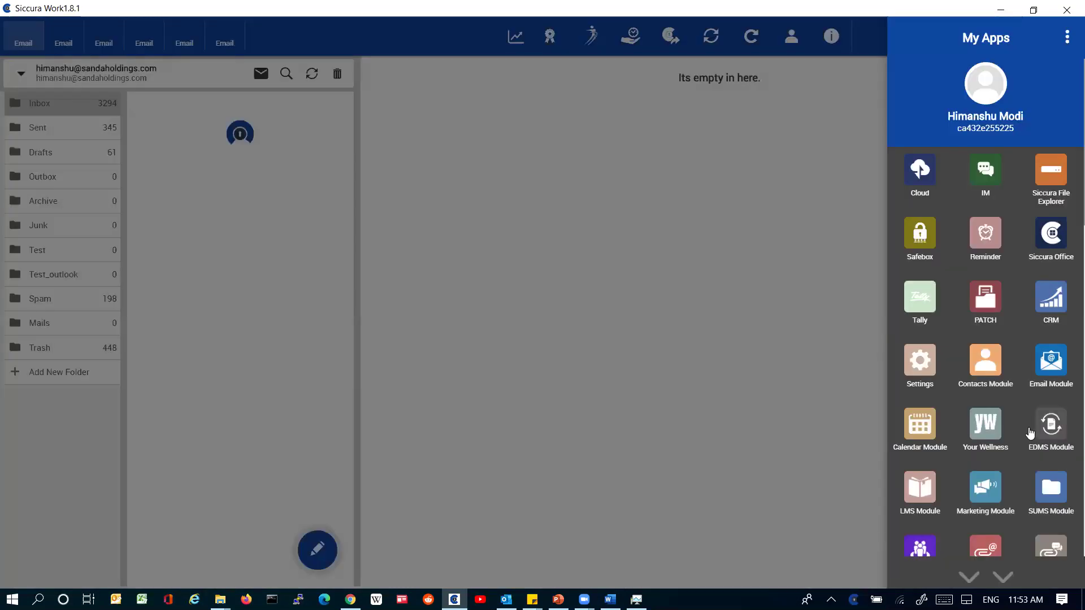
# Step: Launch Black Screen Manager from My Apps, move its window lower left, then minimize it
pyautogui.scroll(-10, 1029, 433)
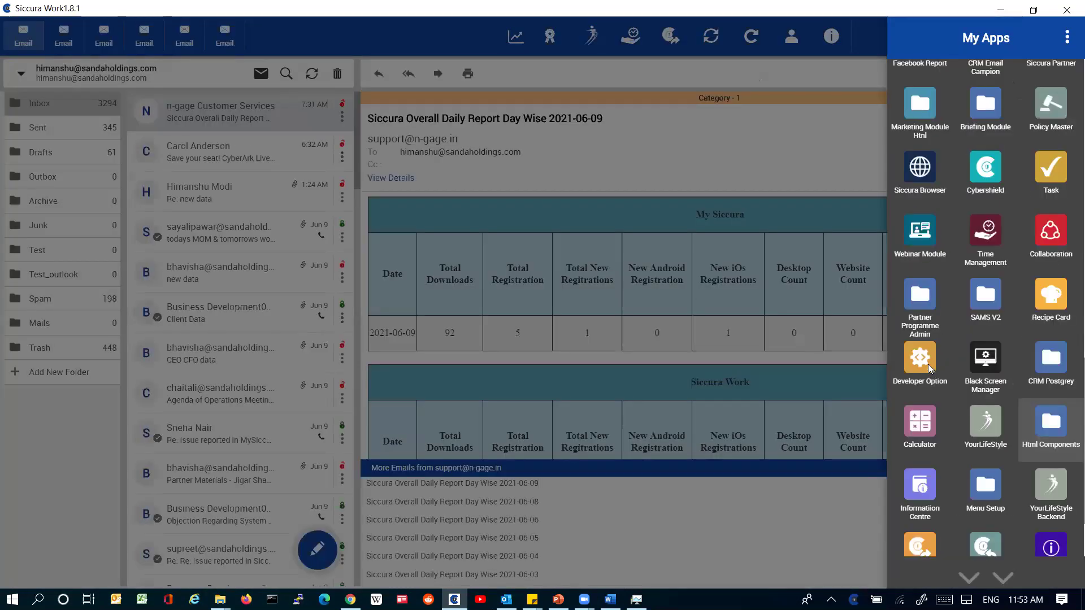
pyautogui.click(728, 234)
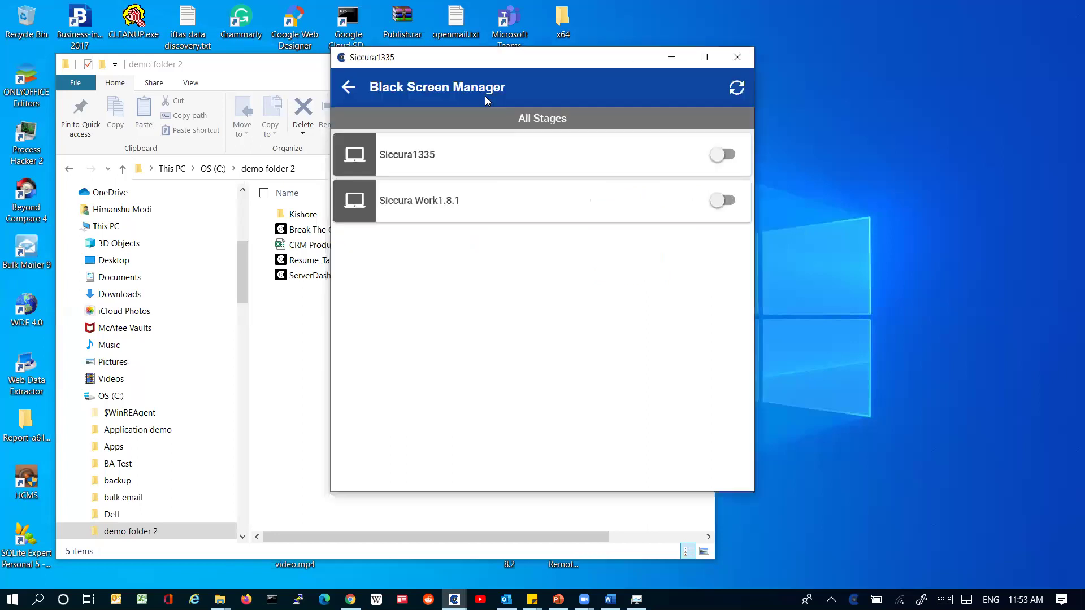
pyautogui.moveTo(499, 65); pyautogui.dragTo(372, 165)
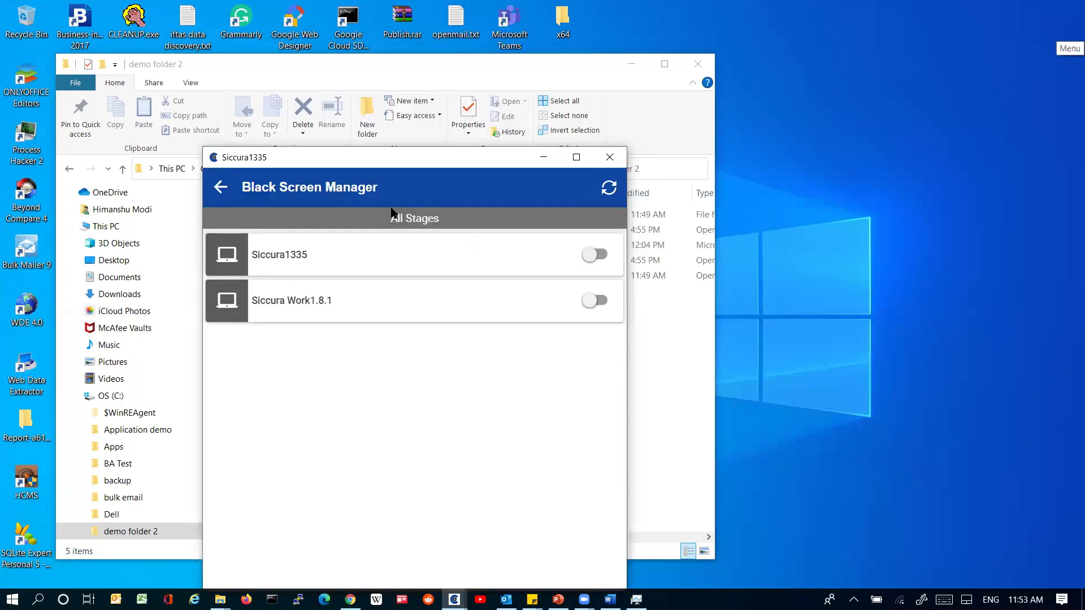
pyautogui.click(542, 160)
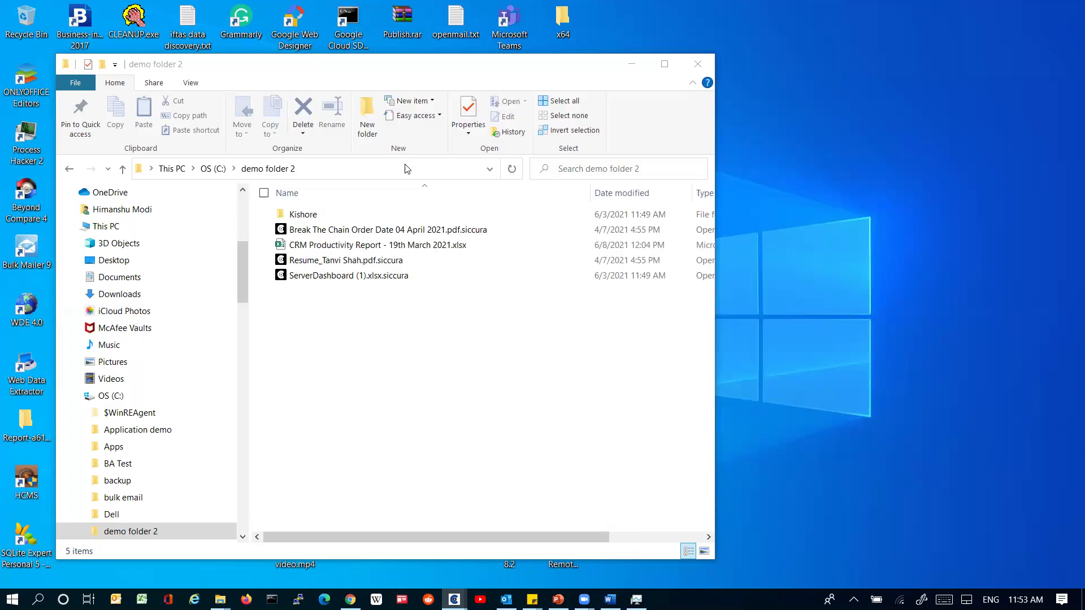
# Step: Add the two recipients' addresses to the draft from the autocomplete suggestions
pyautogui.click(366, 187)
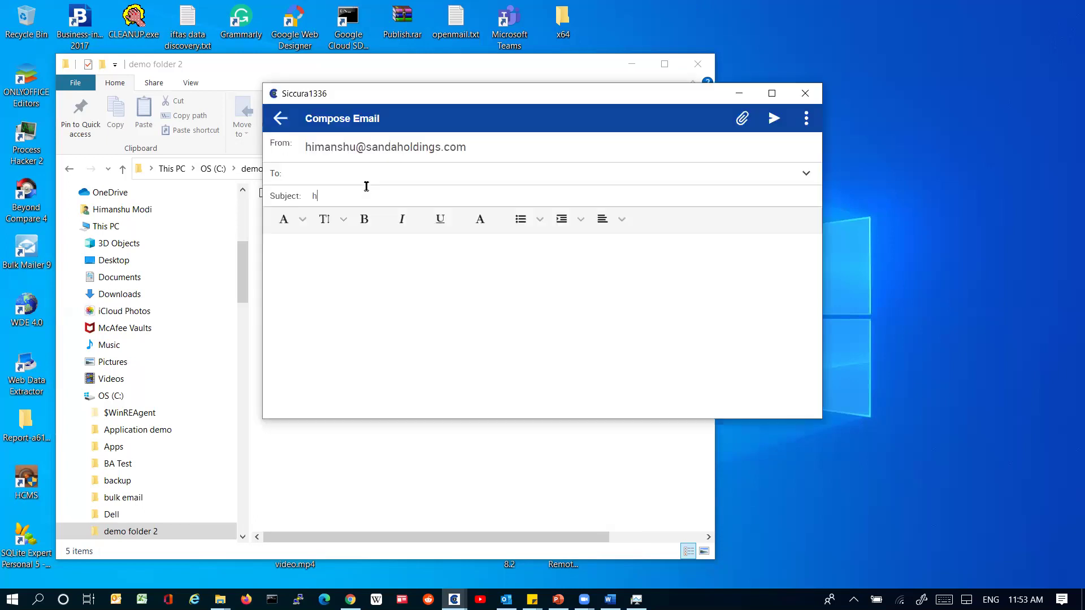
pyautogui.press('BackSpace')
pyautogui.press('BackSpace')
pyautogui.press('BackSpace')
pyautogui.hotkey('shift', 'Tab')
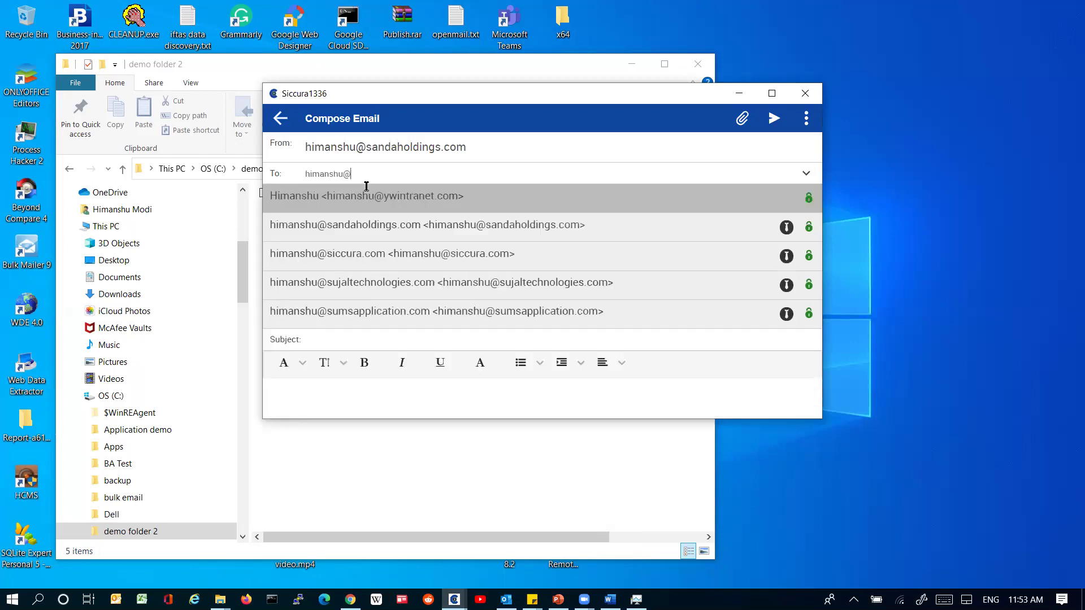
pyautogui.press('Down')
pyautogui.press('Down')
pyautogui.press('Return')
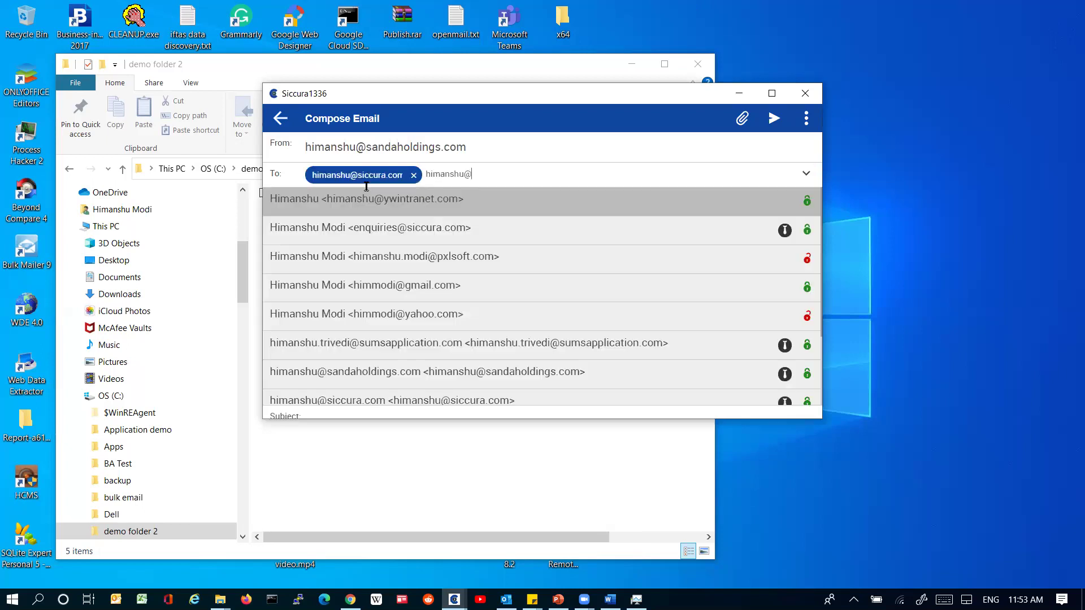
pyautogui.press('Return')
# Step: Enter the subject 'test mail 10-06-2021', correcting the typos
pyautogui.press('Tab')
pyautogui.write('te')
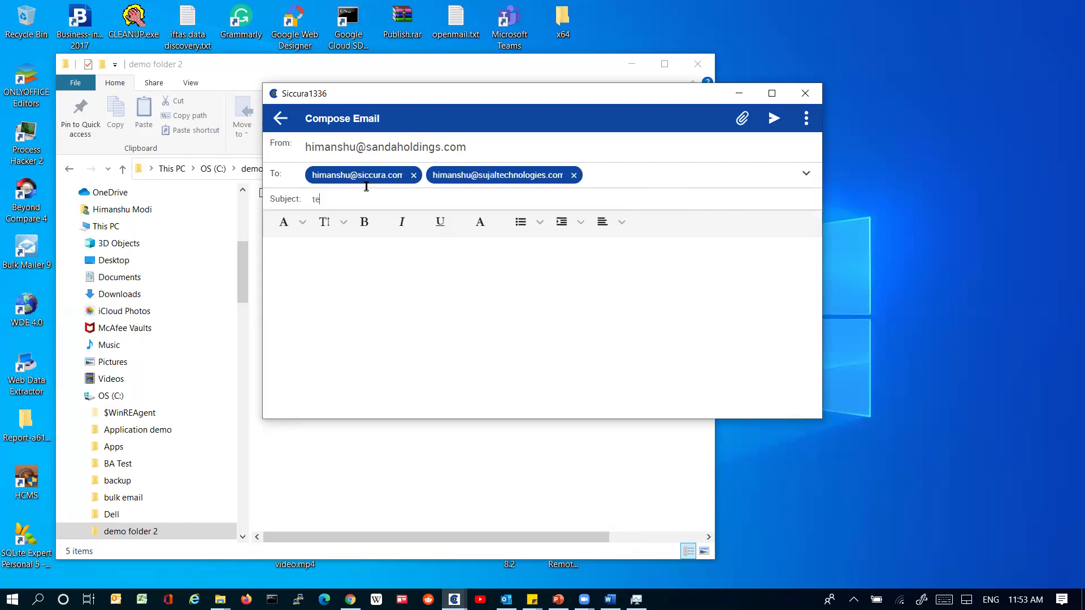
pyautogui.write('st mail')
pyautogui.write(' 0')
pyautogui.press('BackSpace')
pyautogui.write('10-06-20201')
pyautogui.press('BackSpace')
pyautogui.press('BackSpace')
pyautogui.write('1')
# Step: Paste the subject into the body, sign off with 'Regards' and the sender's name, then maximize
pyautogui.hotkey('ctrl', 'a')
pyautogui.hotkey('ctrl', 'c')
pyautogui.press('Tab')
pyautogui.hotkey('ctrl', 'v')
pyautogui.press('Return')
pyautogui.press('Return')
pyautogui.write('Regards')
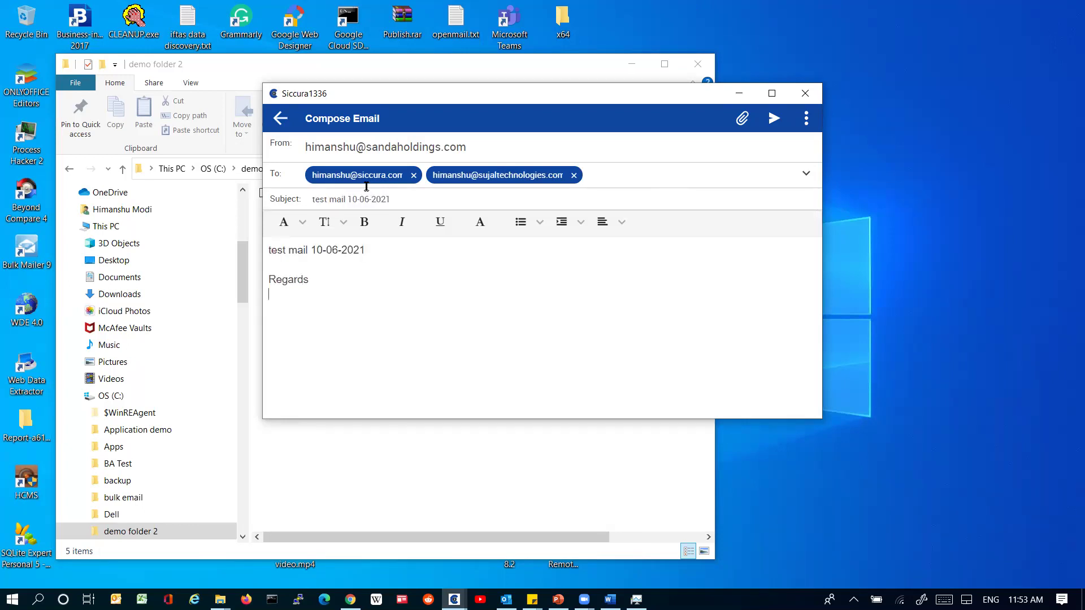
pyautogui.press('Return')
pyautogui.write('Himanshu')
pyautogui.click(772, 93)
pyautogui.click(1071, 27)
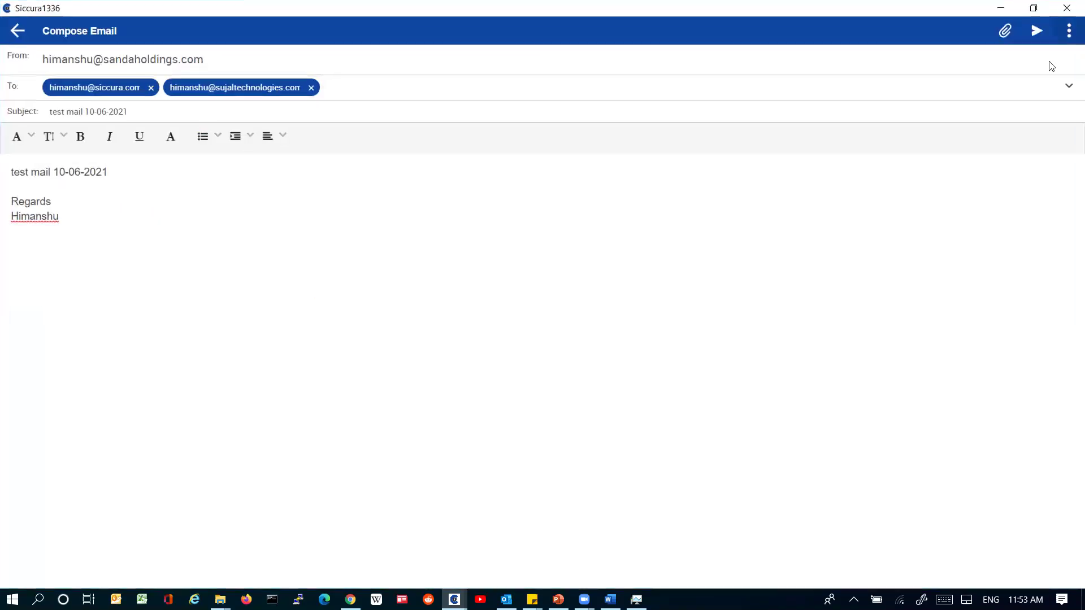
# Step: Make it a Burn Email with a 1 Minute self-destruct time
pyautogui.click(538, 247)
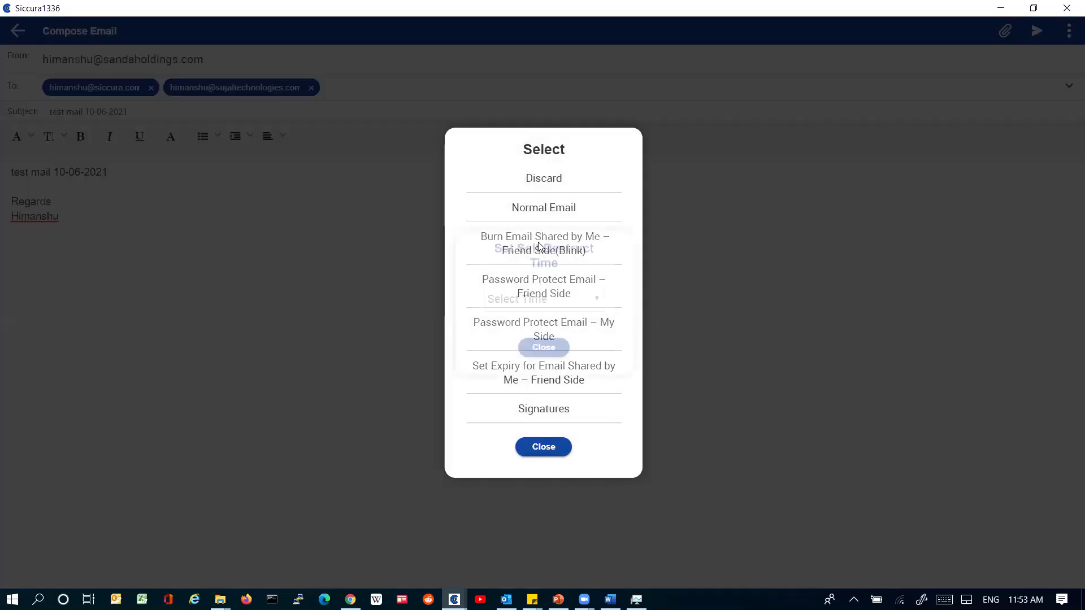
pyautogui.click(507, 301)
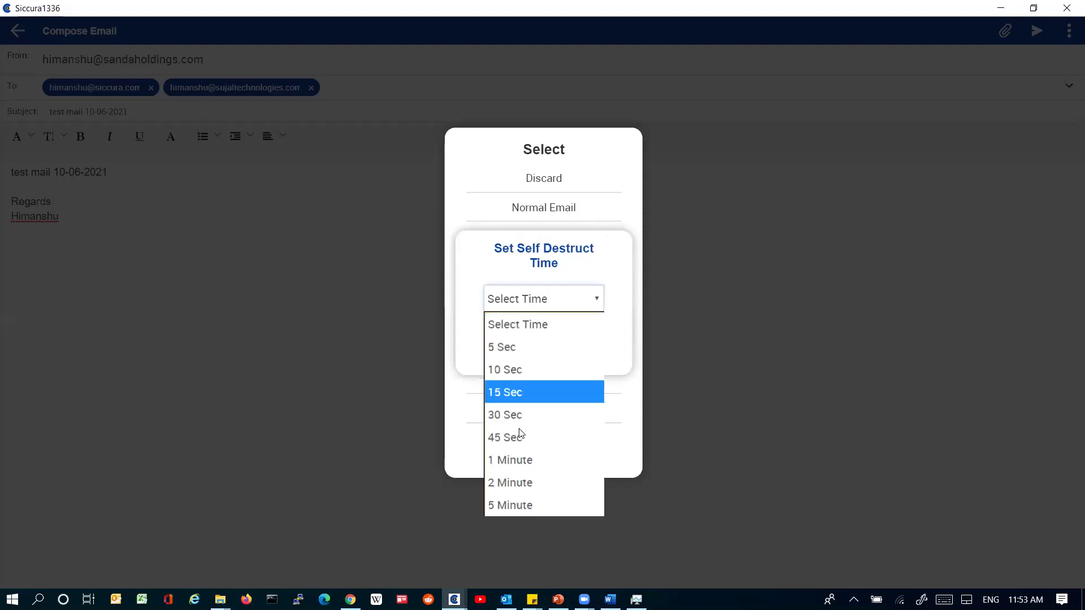
pyautogui.click(516, 463)
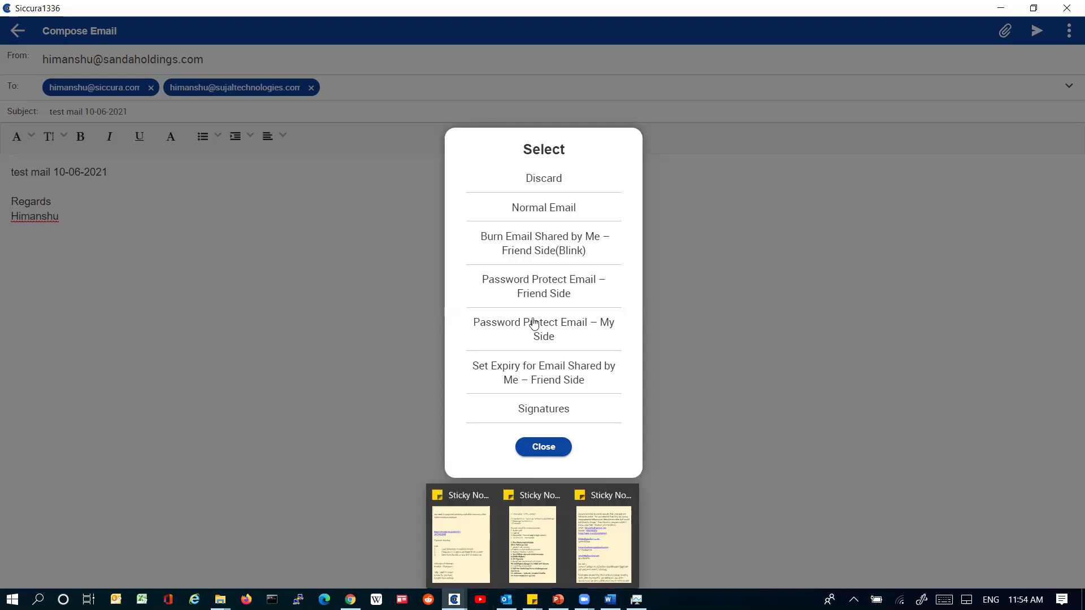
pyautogui.click(557, 252)
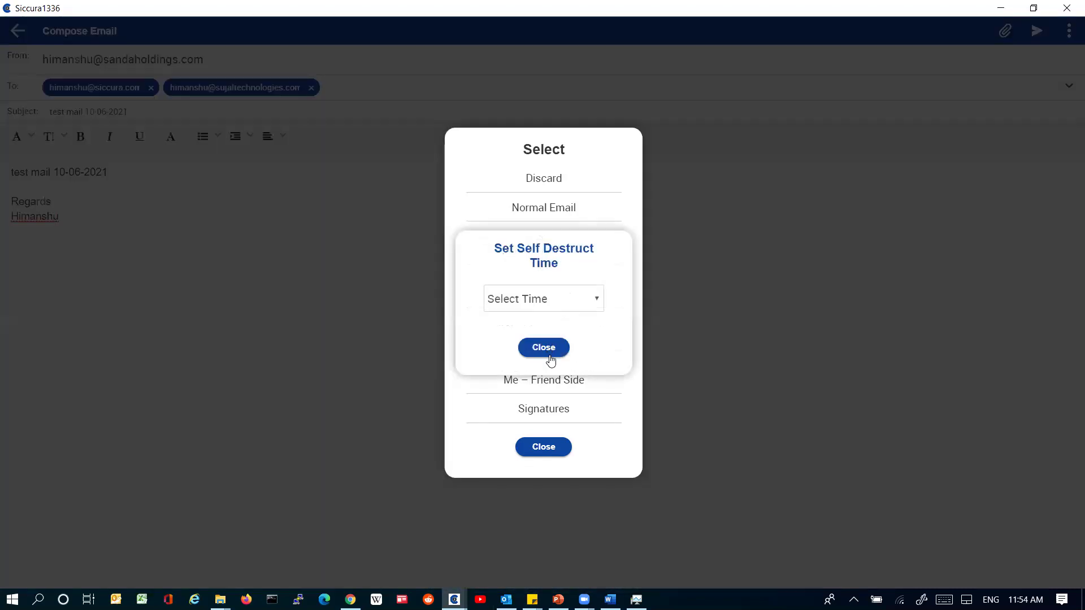
pyautogui.click(557, 416)
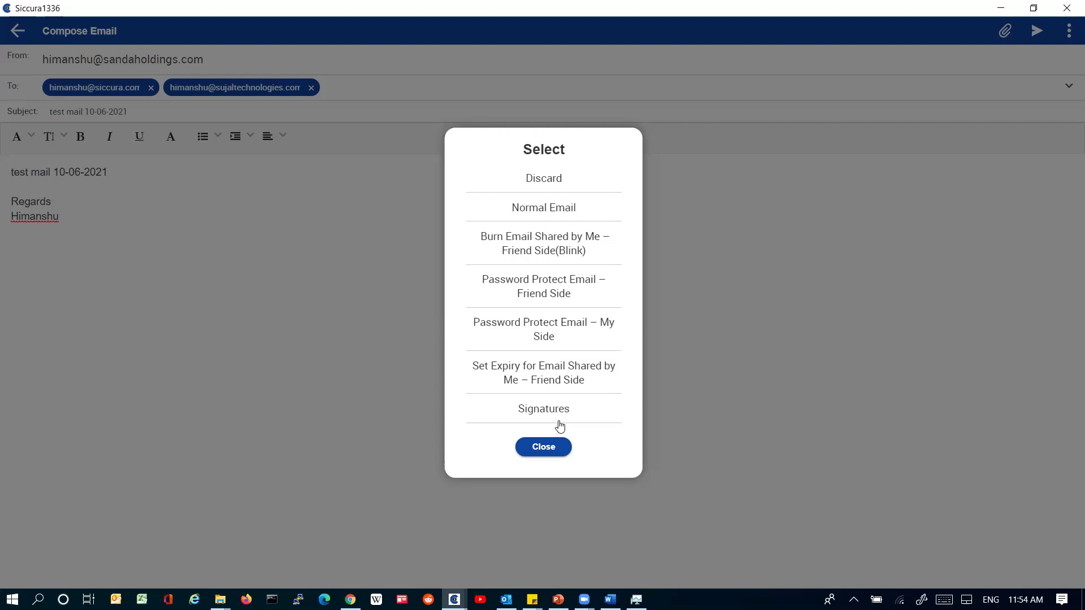
# Step: Set the email's expiry date to June 15 and confirm the time
pyautogui.click(560, 366)
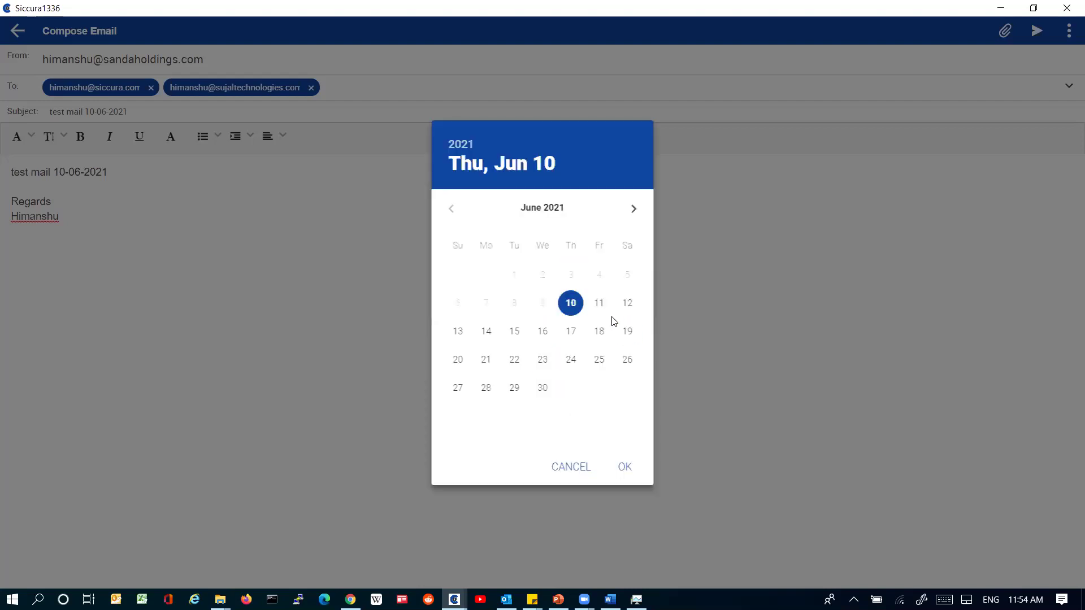
pyautogui.click(514, 331)
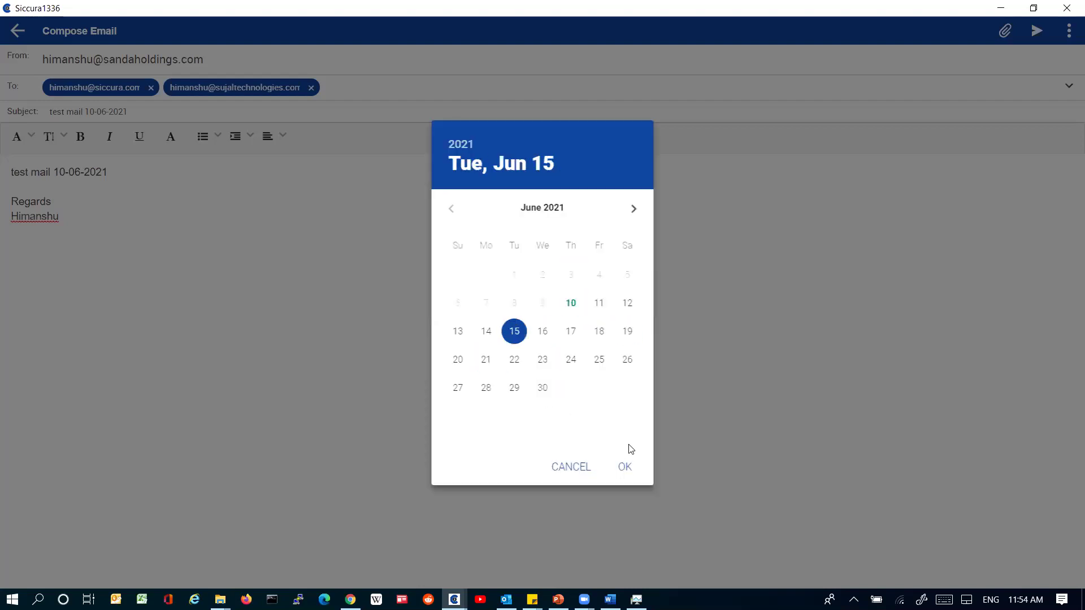
pyautogui.click(622, 466)
pyautogui.click(609, 441)
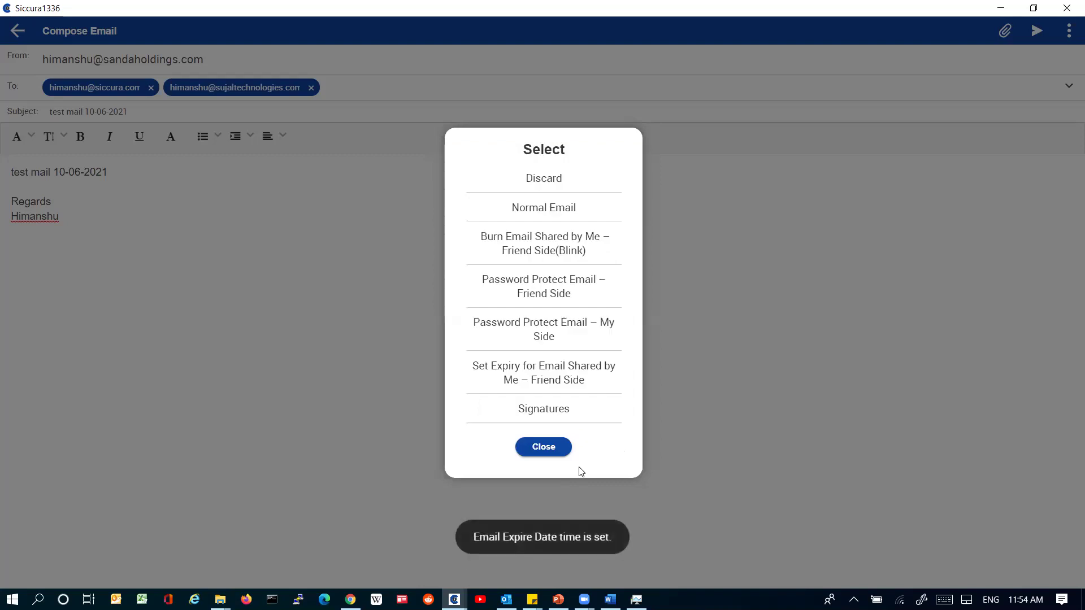
# Step: Switch back to Normal Email and send the message
pyautogui.click(546, 210)
pyautogui.click(527, 447)
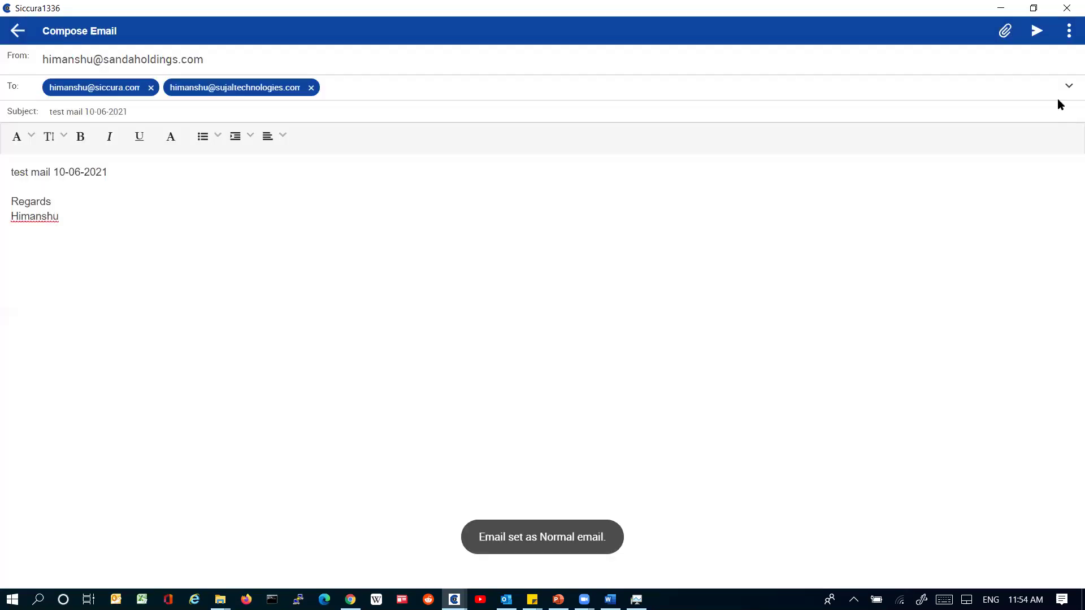
pyautogui.click(1036, 31)
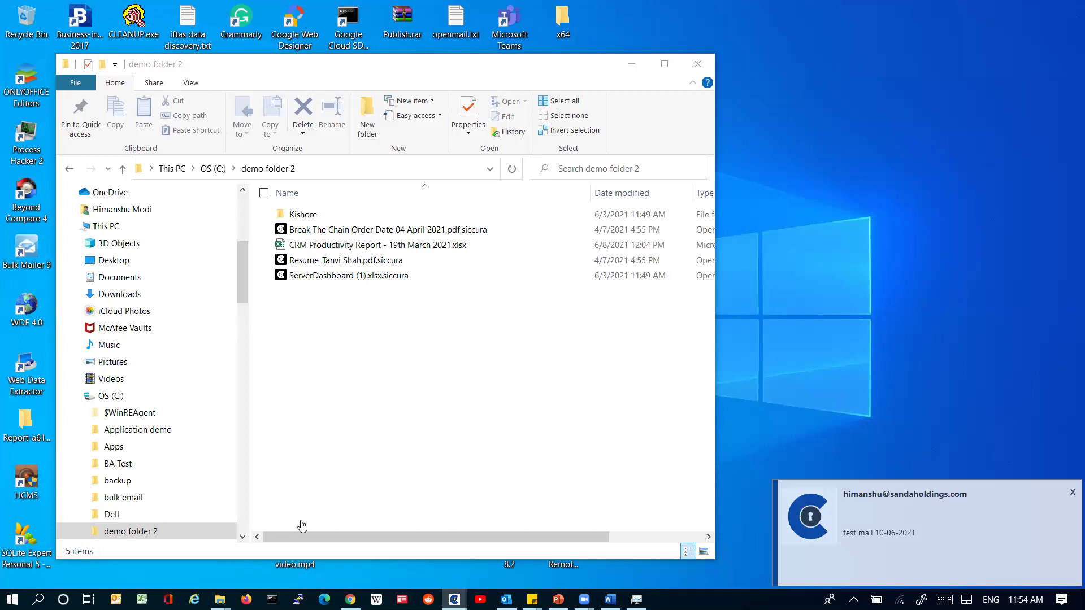
# Step: View the received 'test mail 10-06-2021', then minimize the recipient's window to show the sender's Sent folder
pyautogui.hotkey('alt', 'Tab')
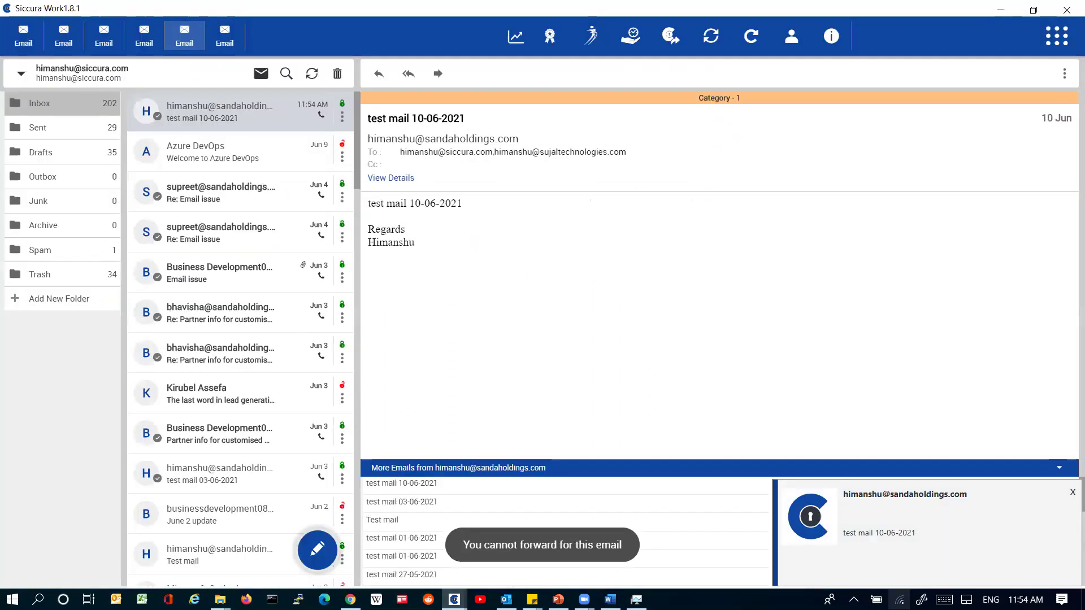
pyautogui.click(454, 600)
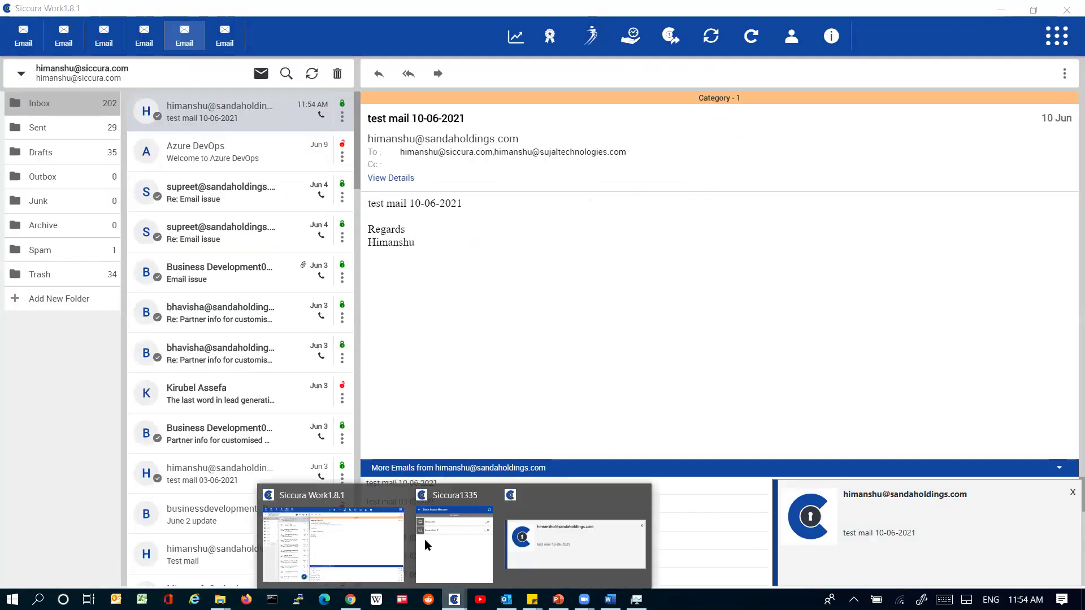
pyautogui.click(333, 543)
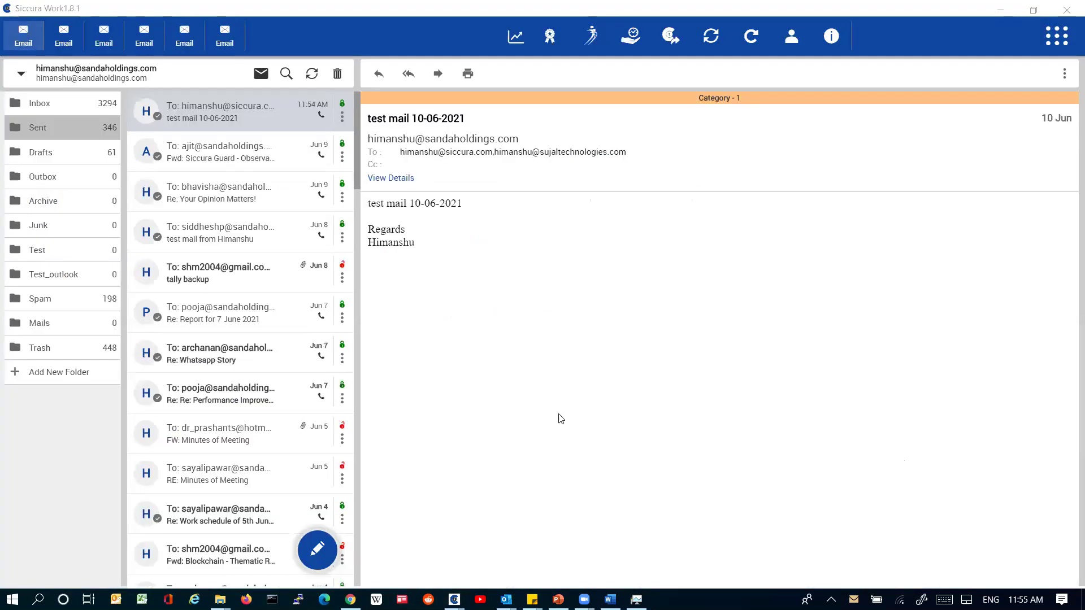
# Step: Close Black Screen Manager and open Apply Content Extra Privacy Rights for the sent test mail
pyautogui.click(557, 419)
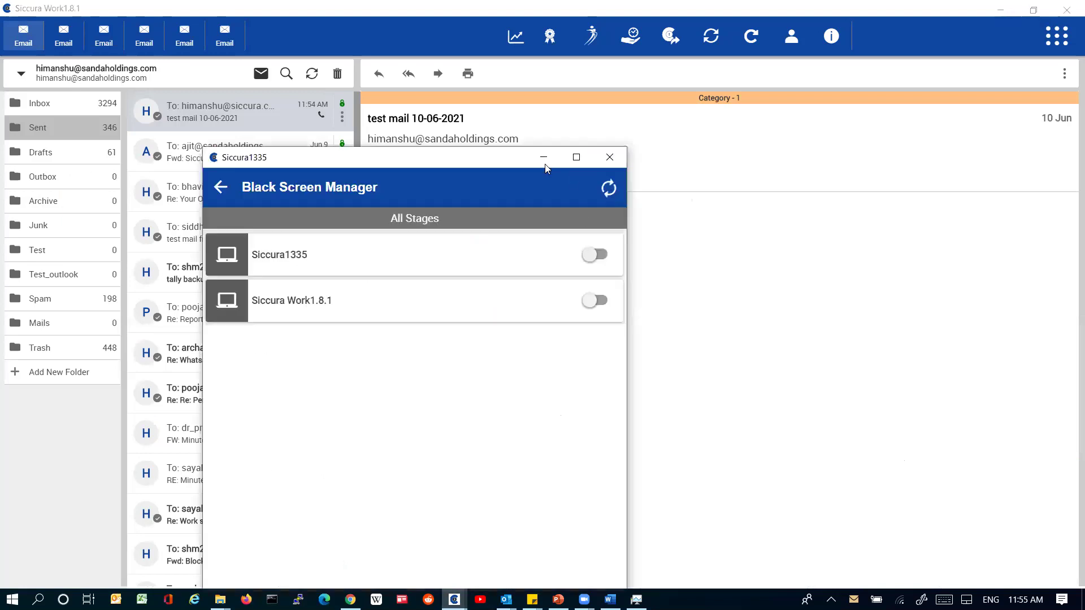
pyautogui.click(220, 187)
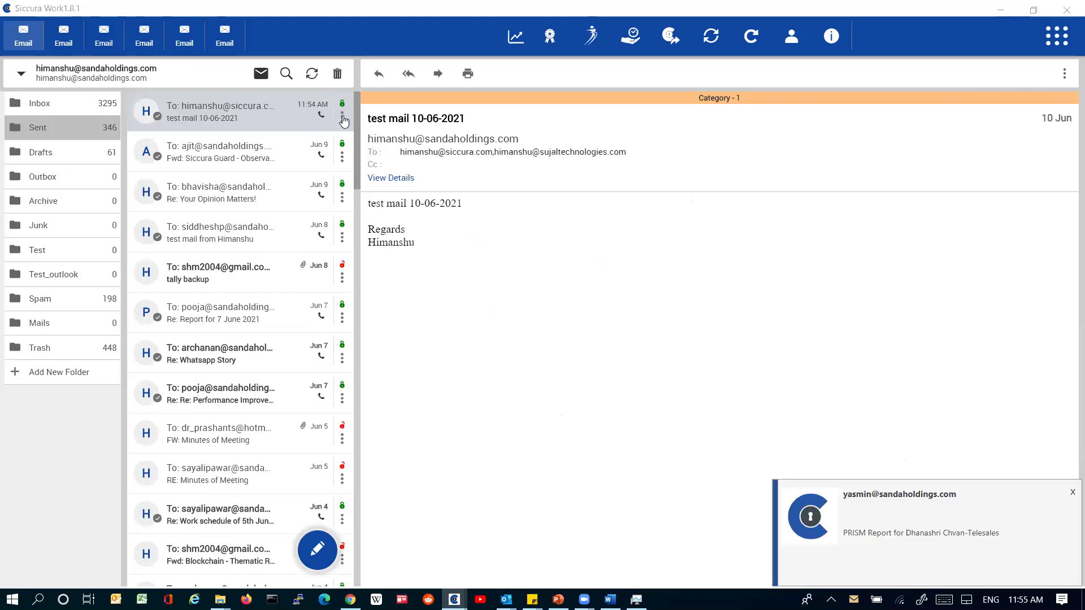
pyautogui.rightClick(198, 427)
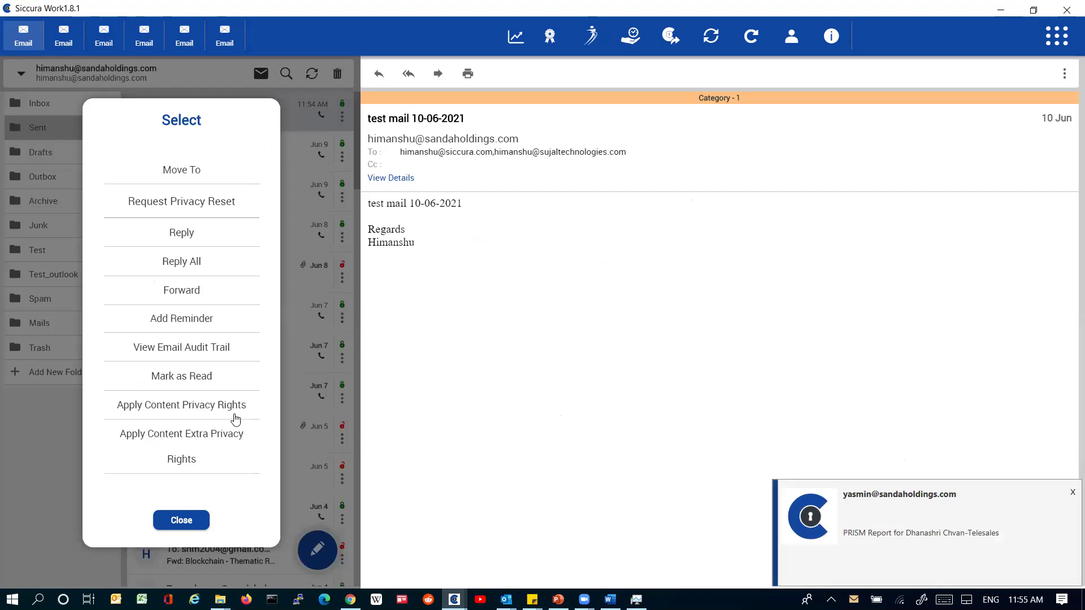
pyautogui.click(209, 447)
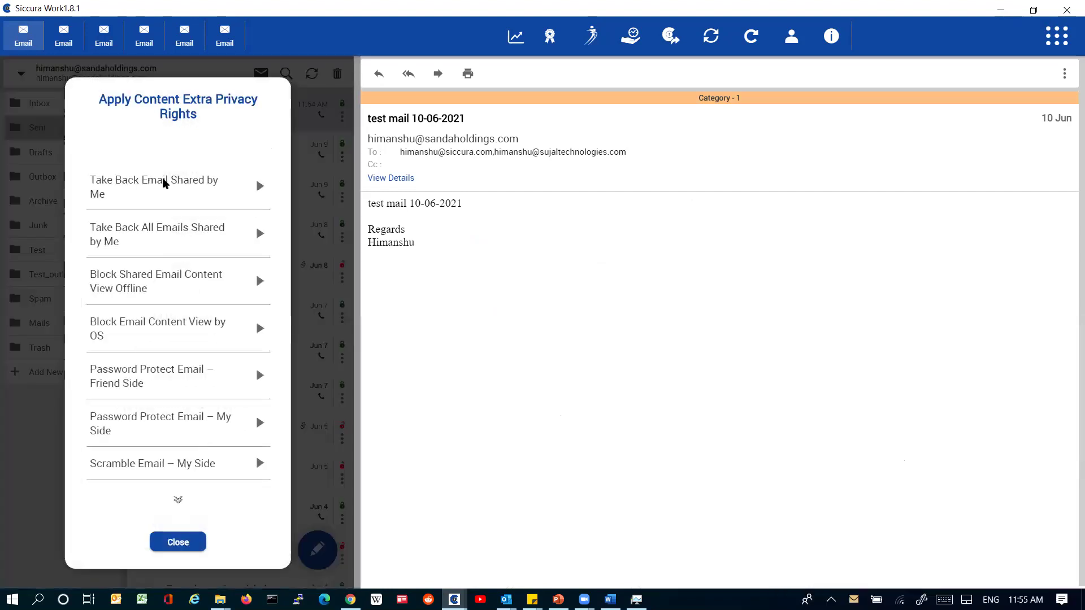
# Step: Review the Take Back Email option without changes, then switch to the recipient account's inbox
pyautogui.click(174, 215)
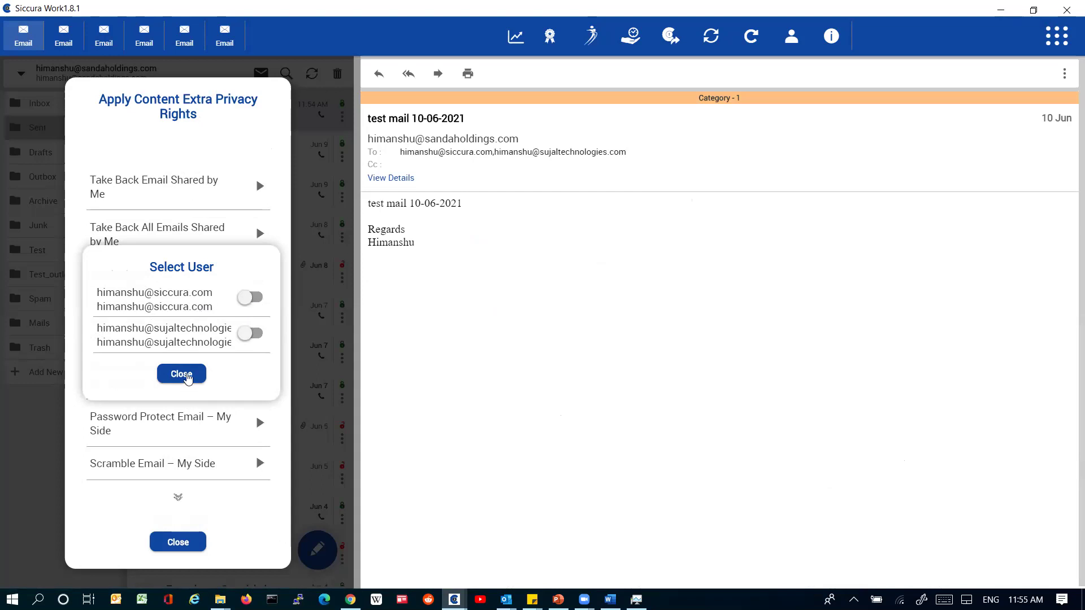
pyautogui.click(181, 379)
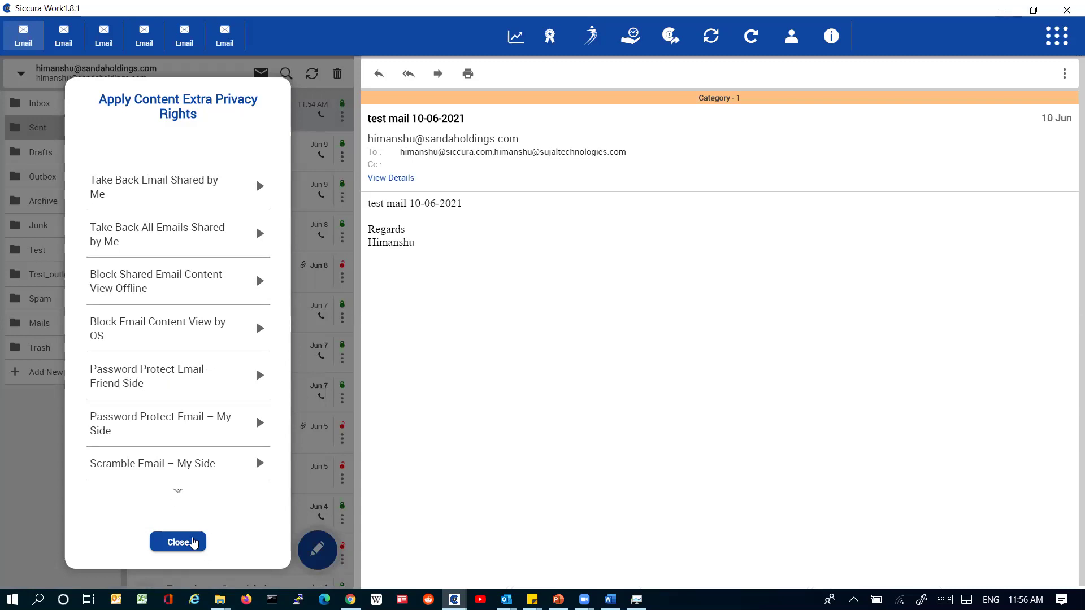
pyautogui.click(177, 27)
pyautogui.click(178, 28)
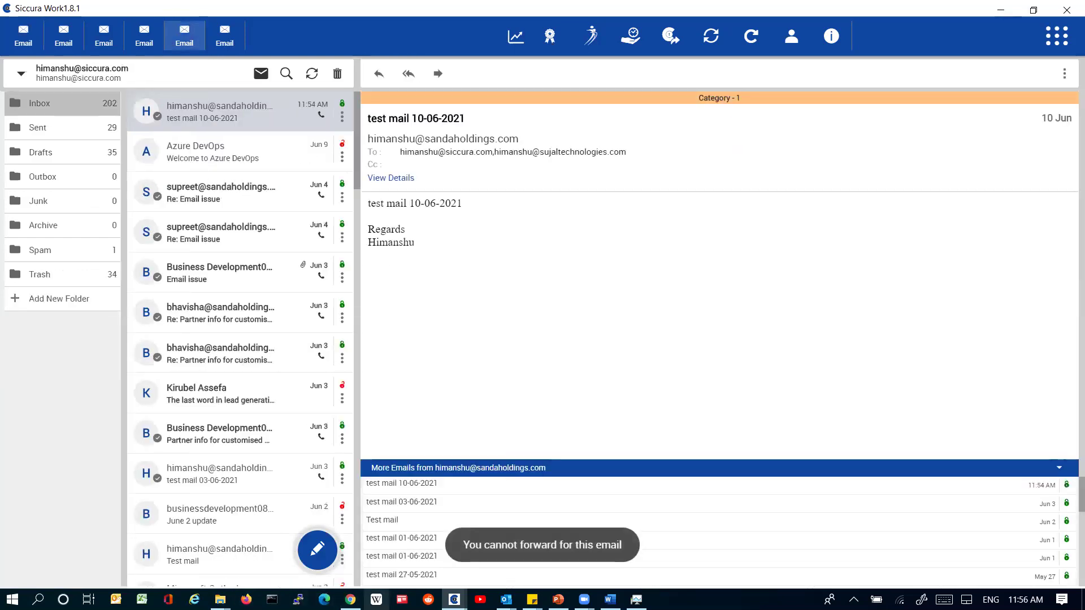
# Step: Turn black screen on for Siccura Work1.8.1 in Black Screen Manager
pyautogui.click(454, 600)
pyautogui.click(540, 533)
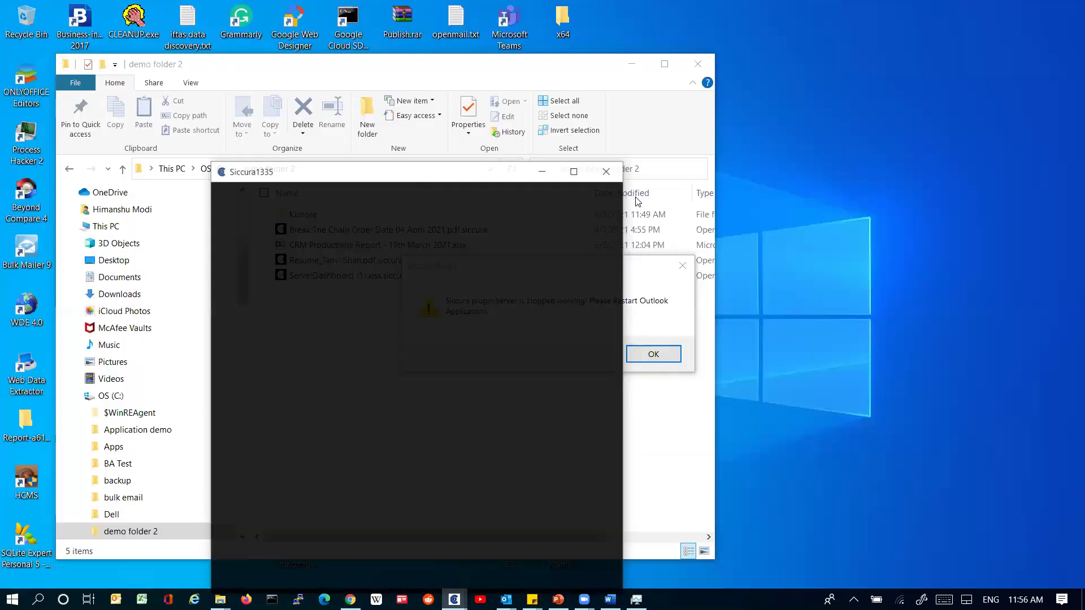
pyautogui.click(594, 300)
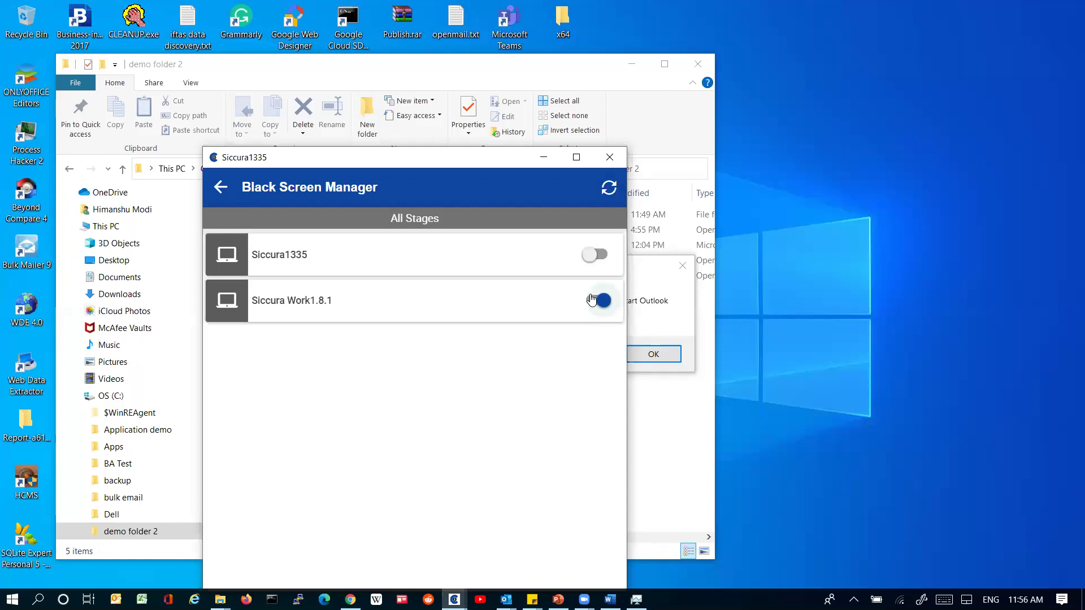
pyautogui.click(595, 300)
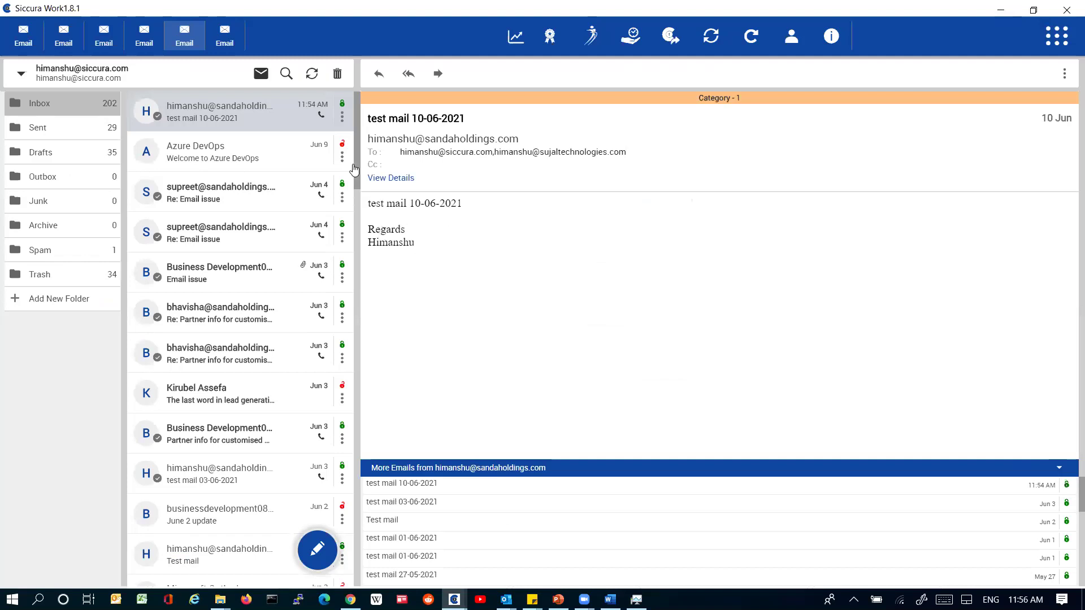
pyautogui.scroll(-8, 354, 169)
# Step: Open test mail 10-06-2021 and try to forward it, confirming forwarding is blocked
pyautogui.click(270, 157)
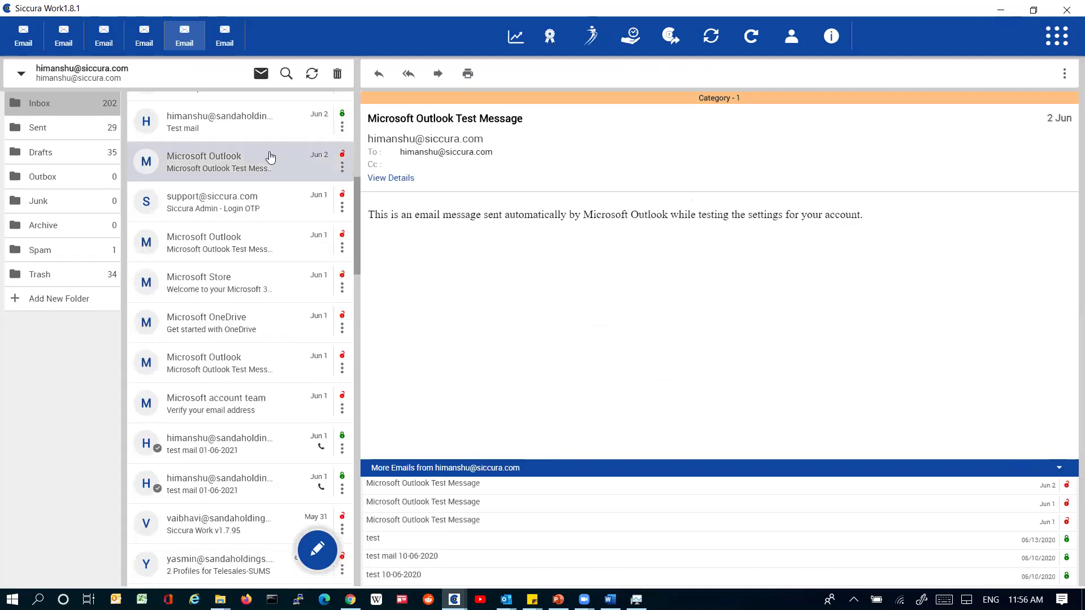
pyautogui.click(245, 121)
pyautogui.click(229, 97)
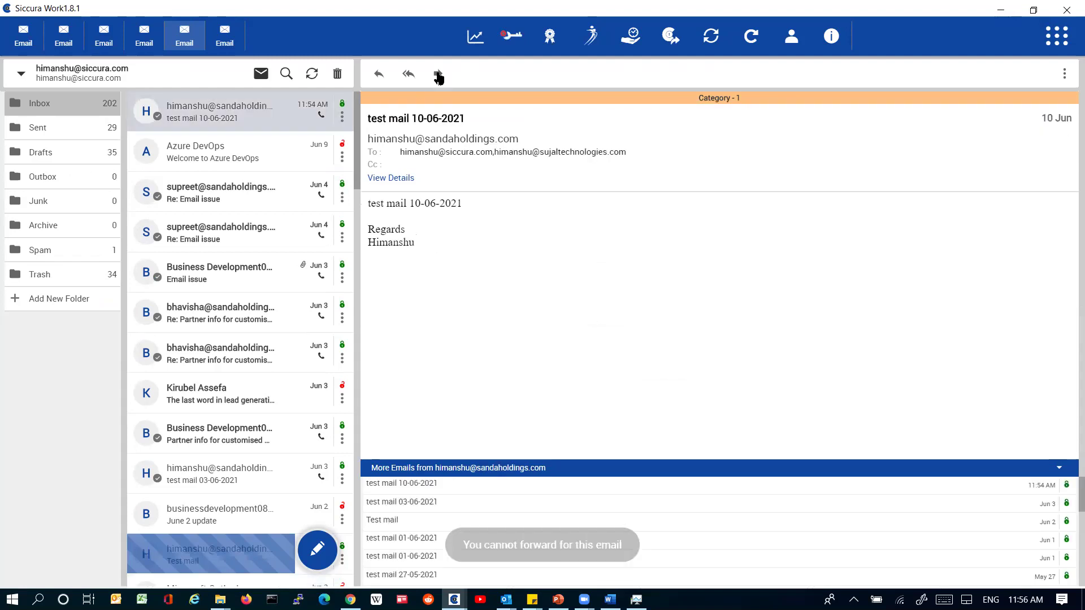
pyautogui.click(438, 73)
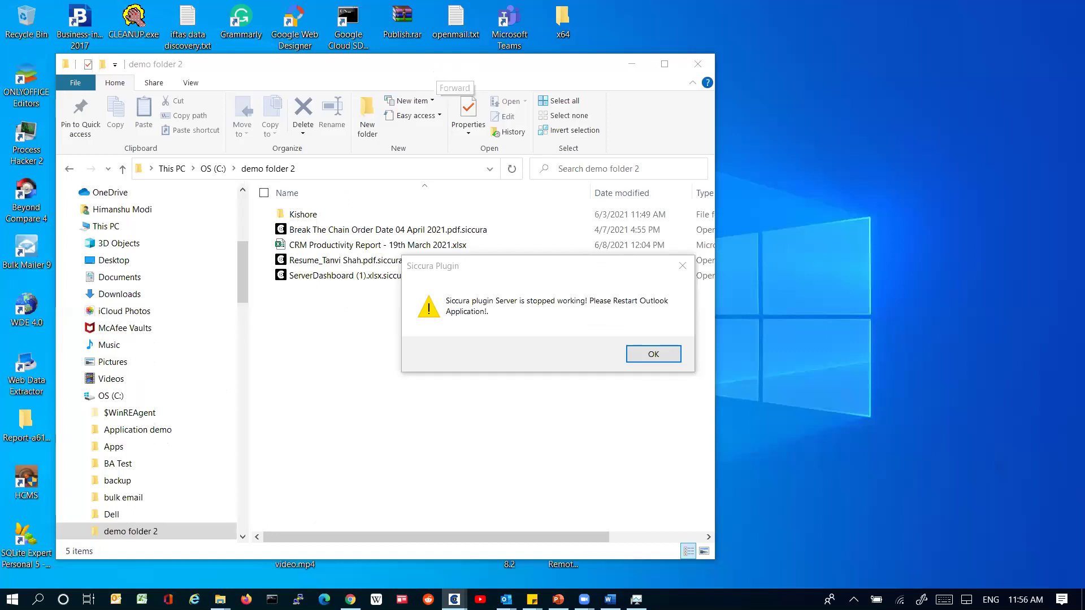
pyautogui.click(597, 300)
pyautogui.click(440, 75)
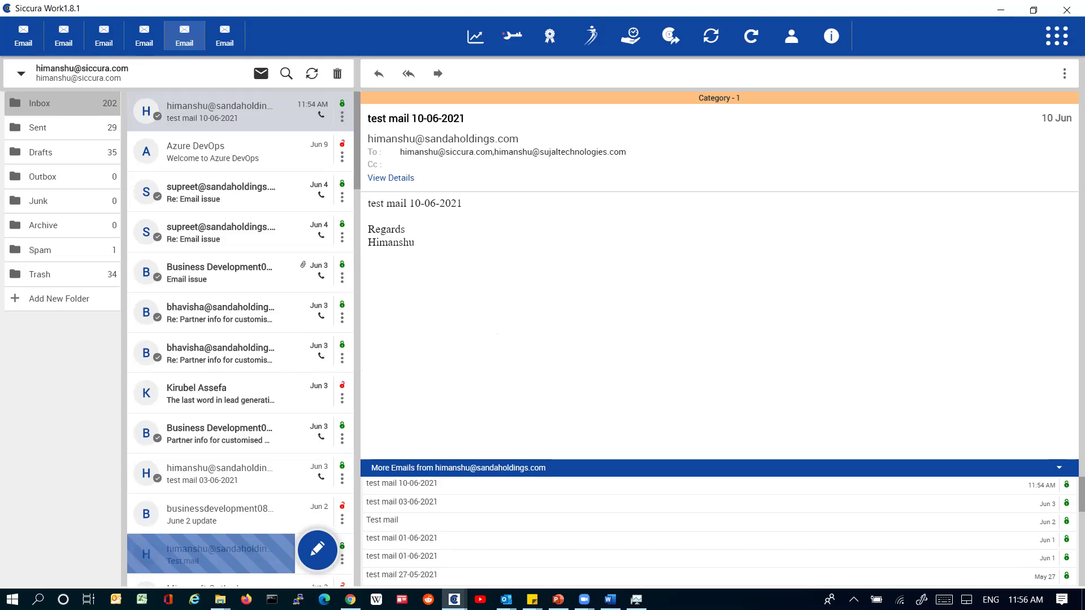
# Step: In Chrome's Gmail tab, refresh the inbox and open test mail 10-06-2021
pyautogui.hotkey('alt', 'Tab')
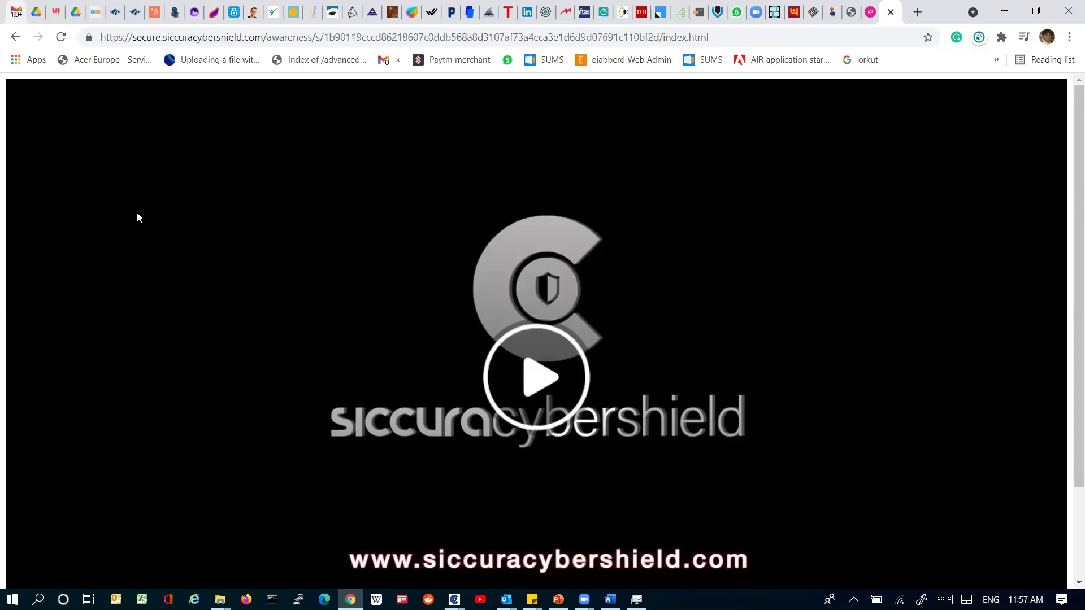
pyautogui.hotkey('ctrl', '1')
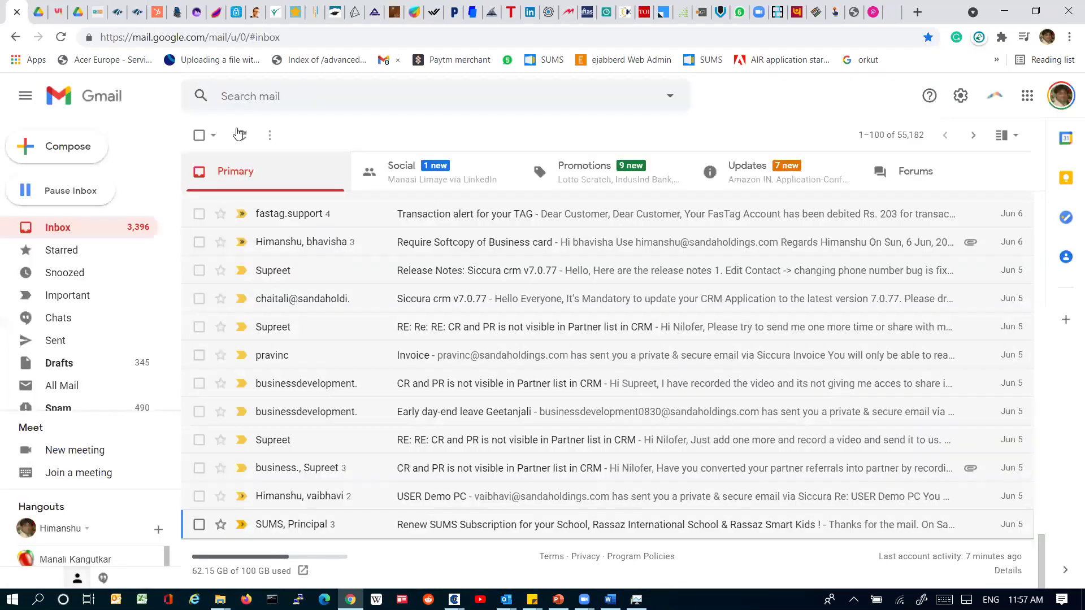
pyautogui.click(240, 134)
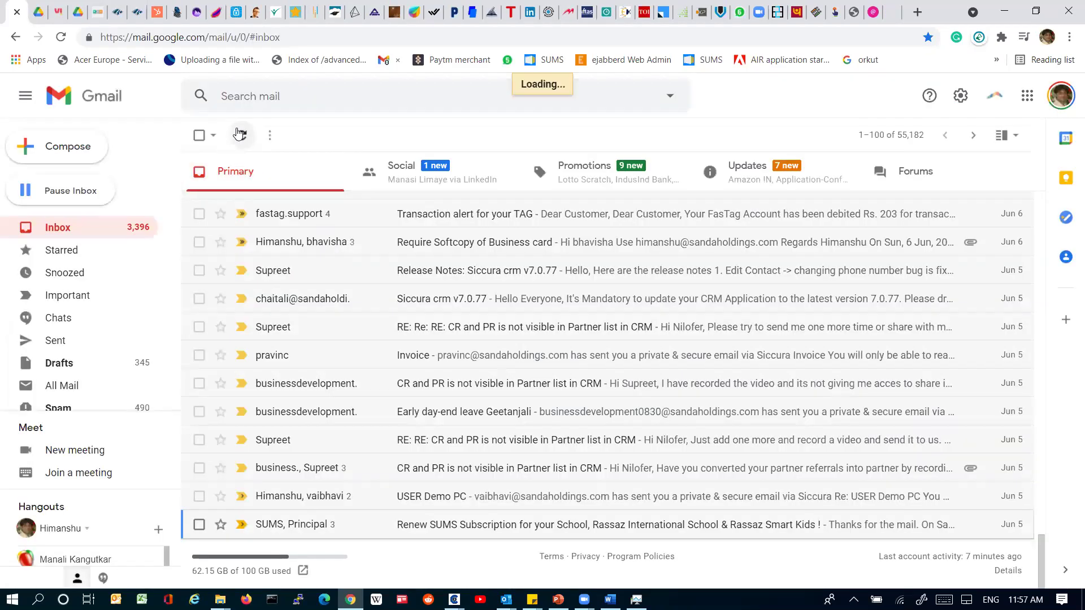
pyautogui.moveTo(1032, 434); pyautogui.dragTo(1041, 193)
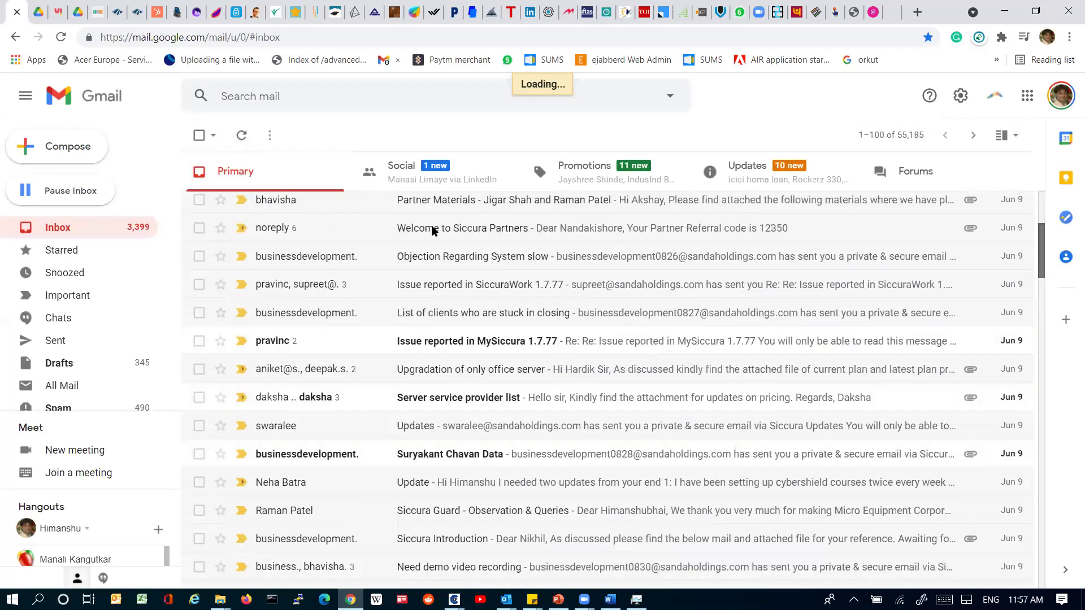
pyautogui.scroll(4, 434, 230)
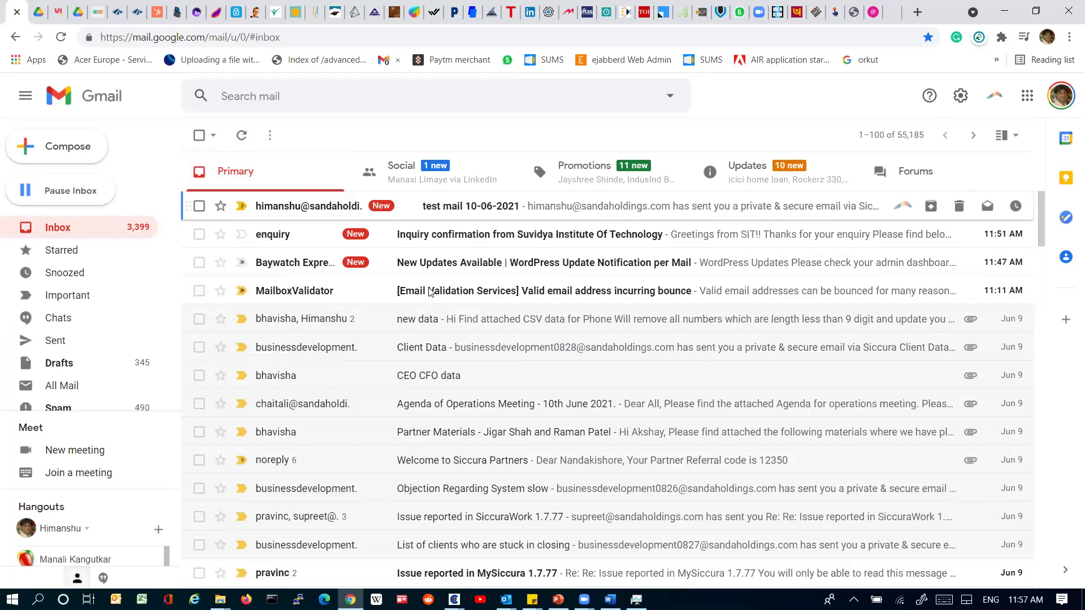
pyautogui.click(436, 207)
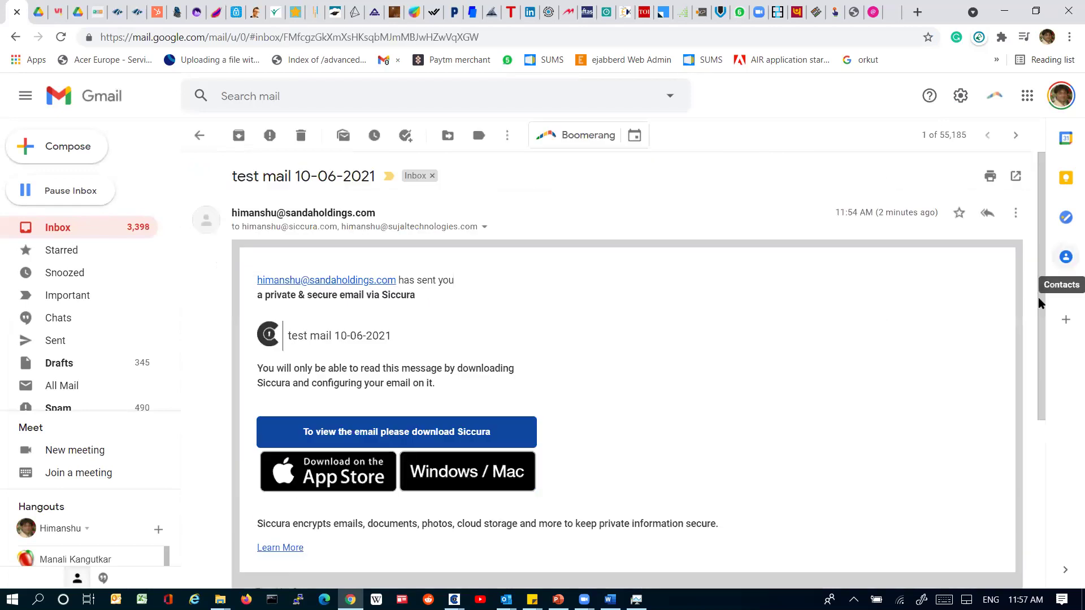
# Step: Select the whole encrypted text block at the bottom of the message
pyautogui.scroll(-5, 1036, 391)
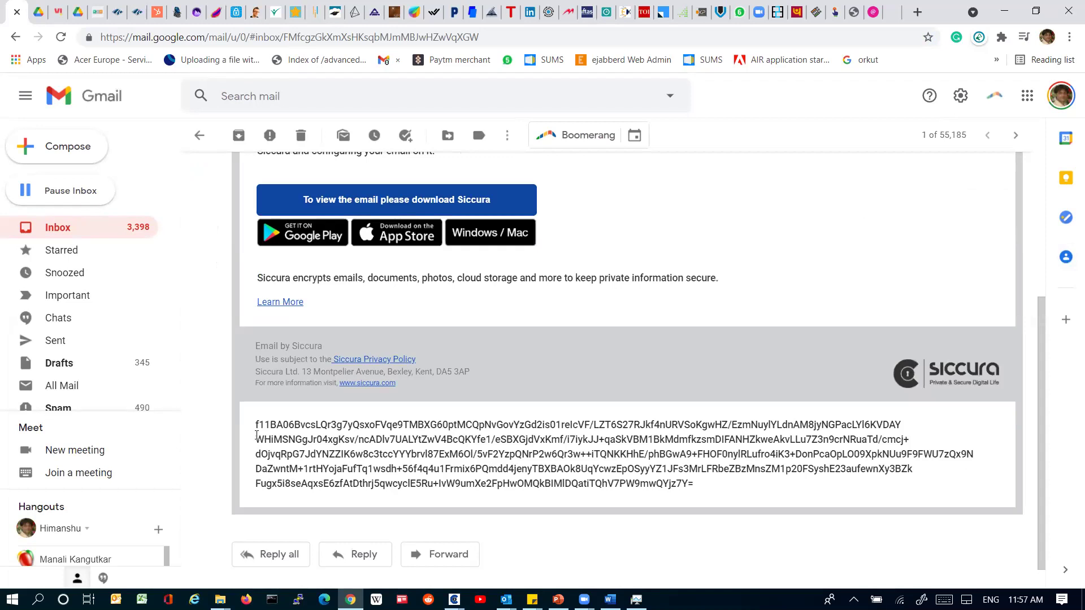
pyautogui.tripleClick(685, 499)
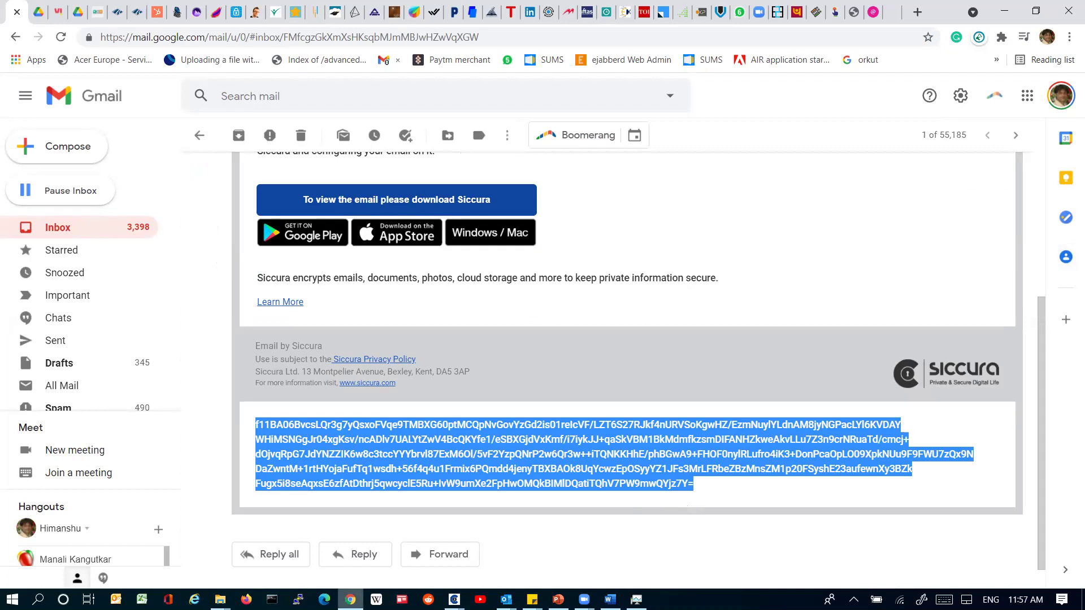
pyautogui.moveTo(350, 600)
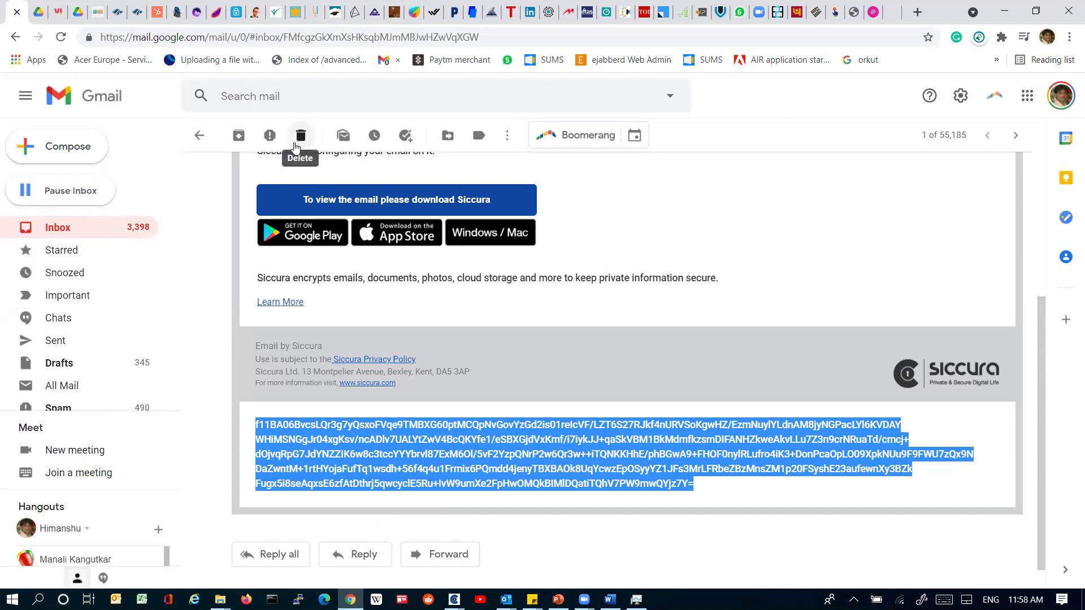
pyautogui.click(1037, 198)
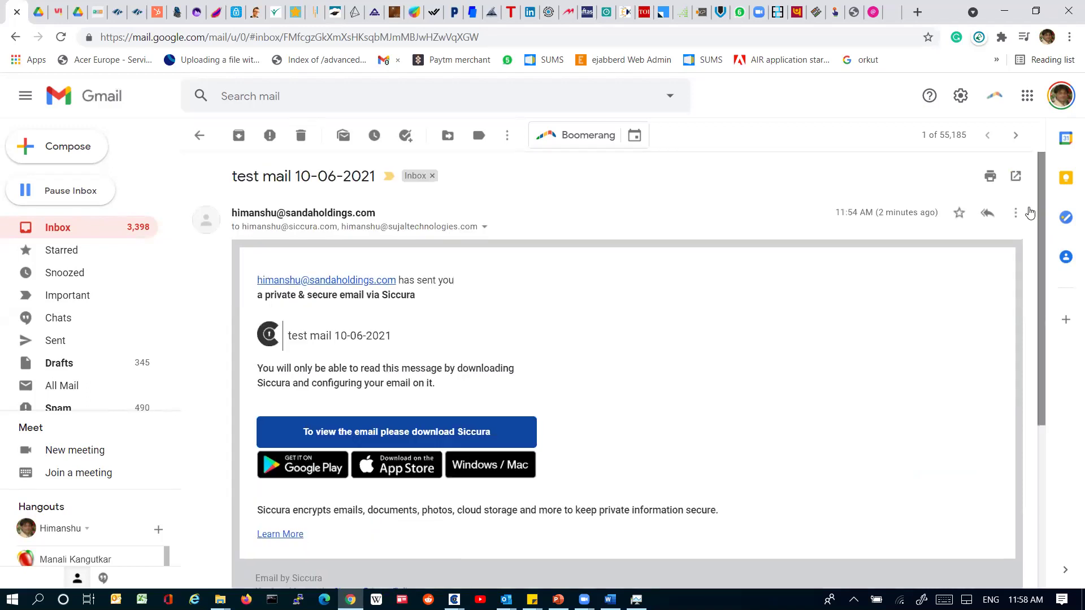
pyautogui.moveTo(1043, 272); pyautogui.dragTo(1061, 414)
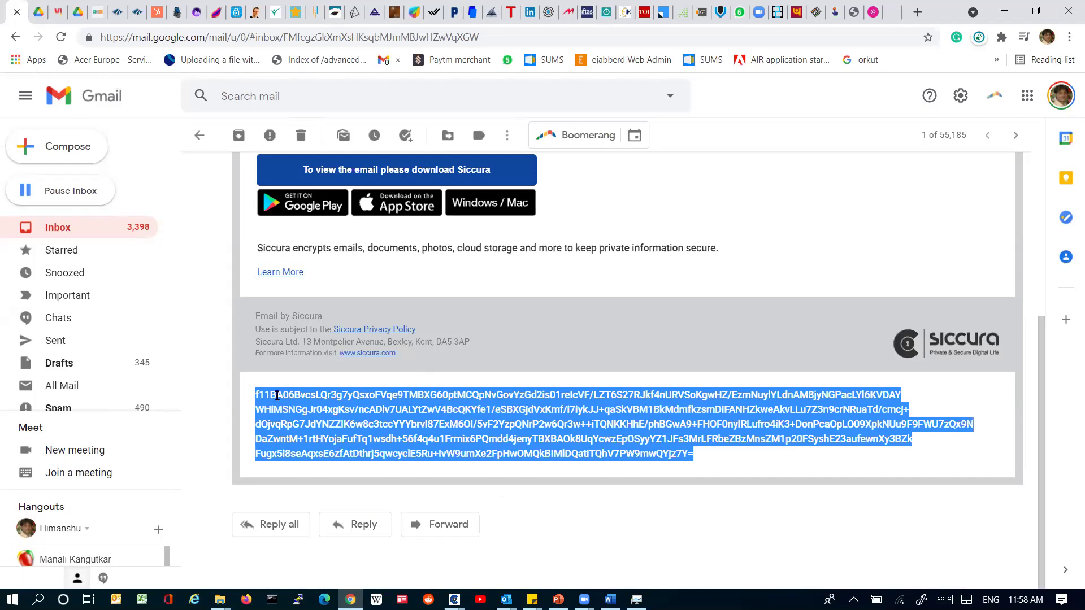
pyautogui.doubleClick(277, 395)
pyautogui.tripleClick(275, 395)
# Step: Bring Siccura Work forward and toggle Siccura Work1.8.1 in Black Screen Manager
pyautogui.moveTo(454, 599)
pyautogui.click(390, 523)
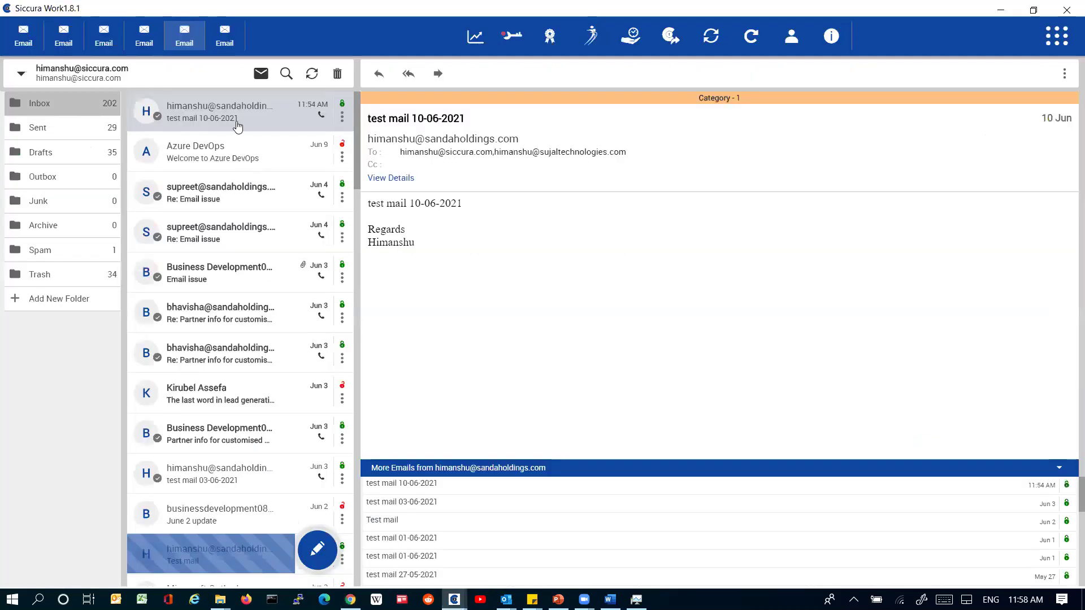
pyautogui.click(504, 35)
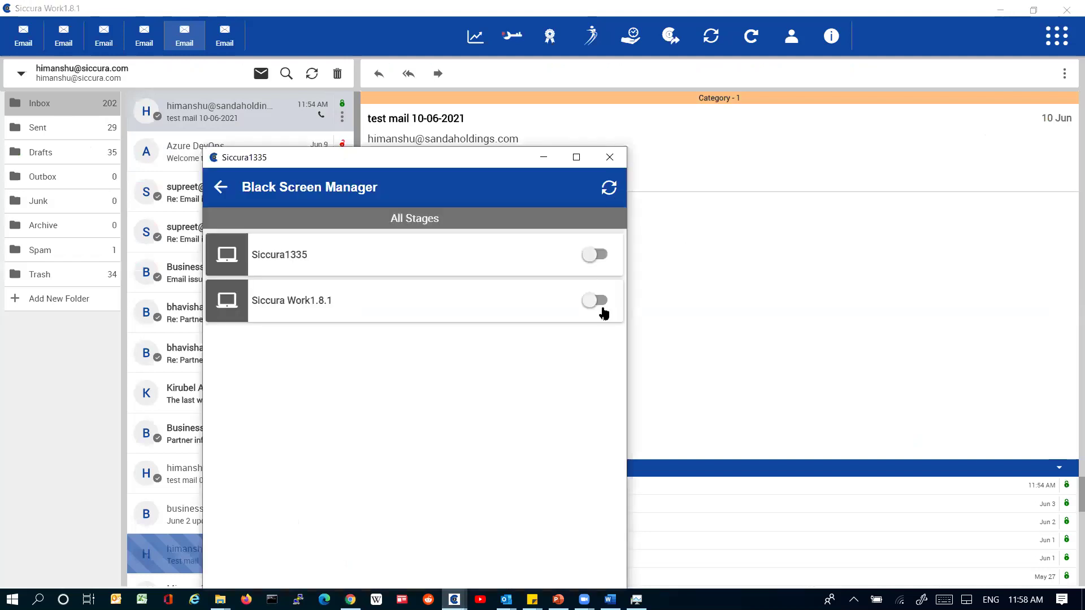
pyautogui.click(596, 301)
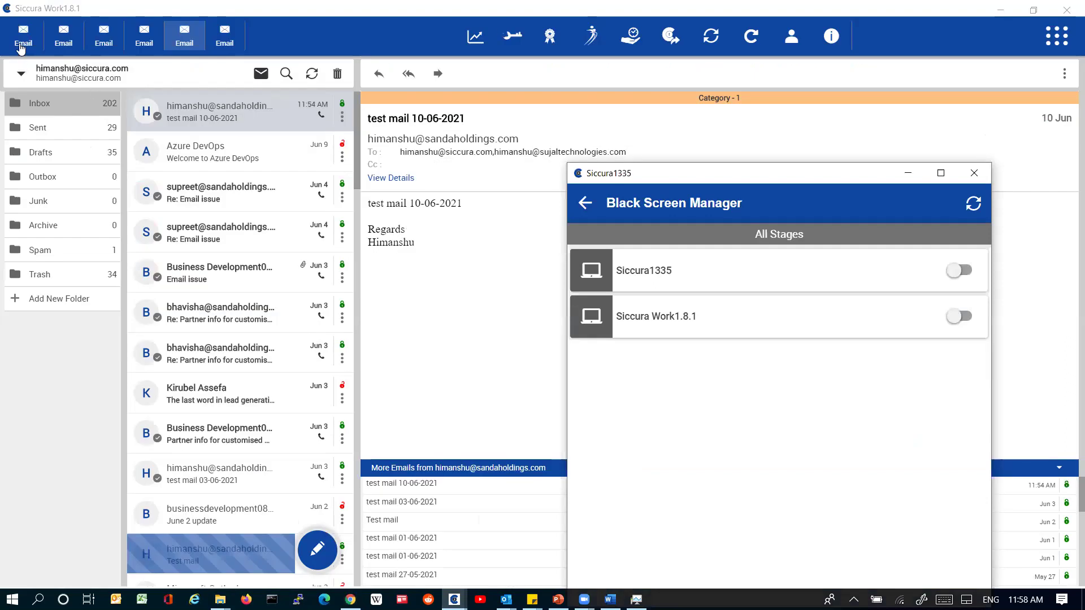
# Step: Show the sender account's Sent test mail and switch Siccura Work1.8.1 black screen off
pyautogui.click(21, 48)
pyautogui.click(90, 134)
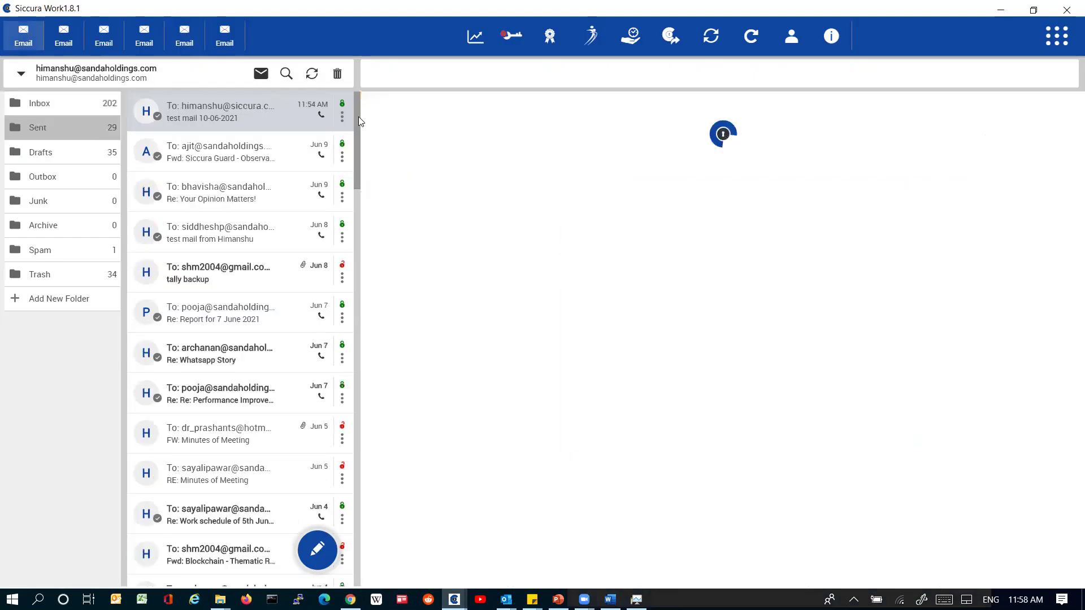
pyautogui.click(224, 45)
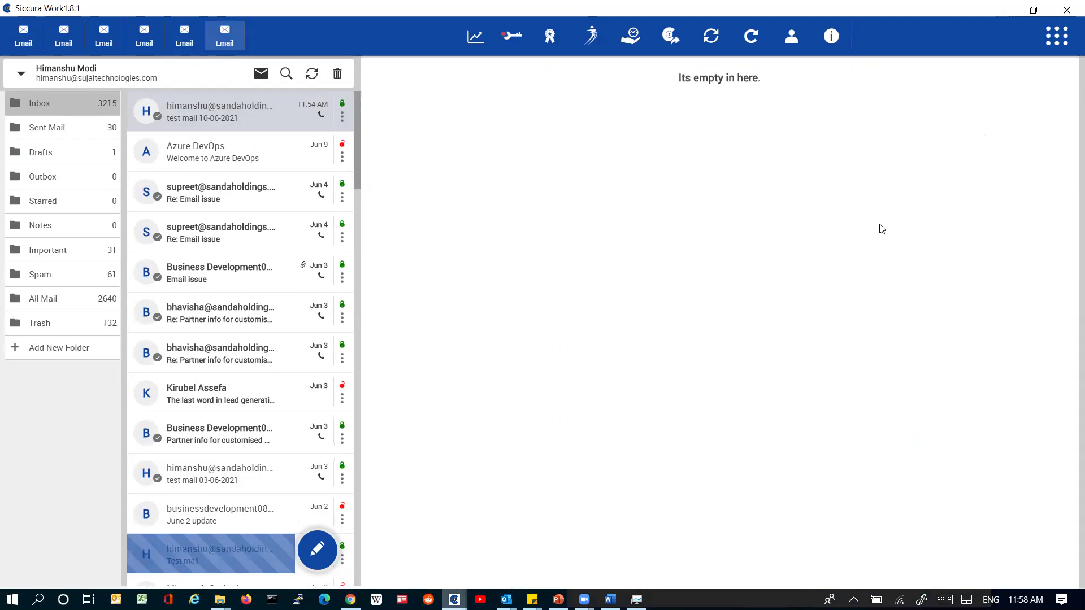
pyautogui.click(962, 316)
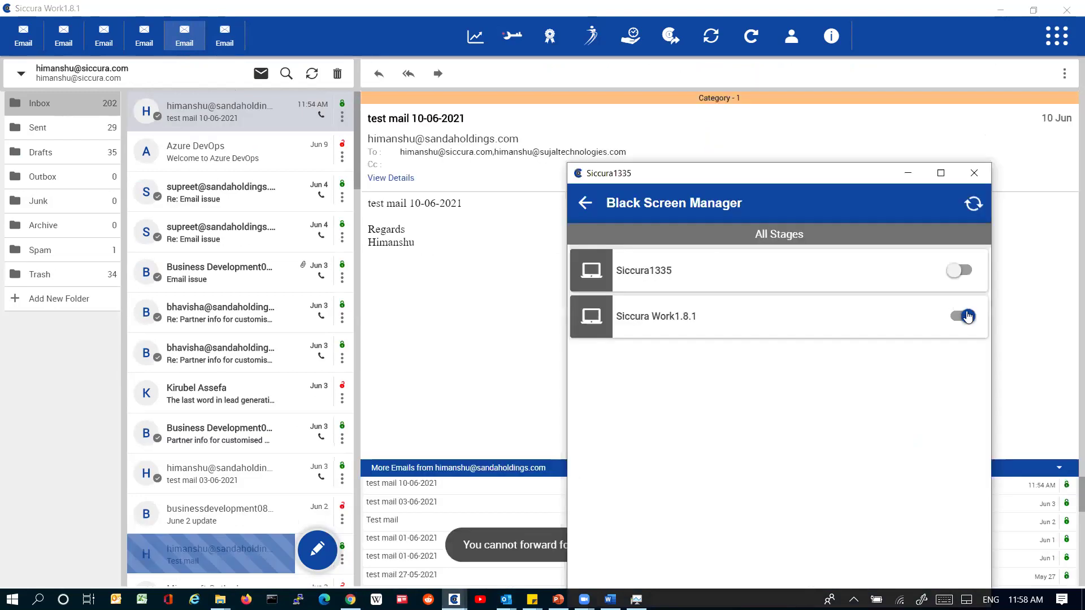
pyautogui.click(226, 111)
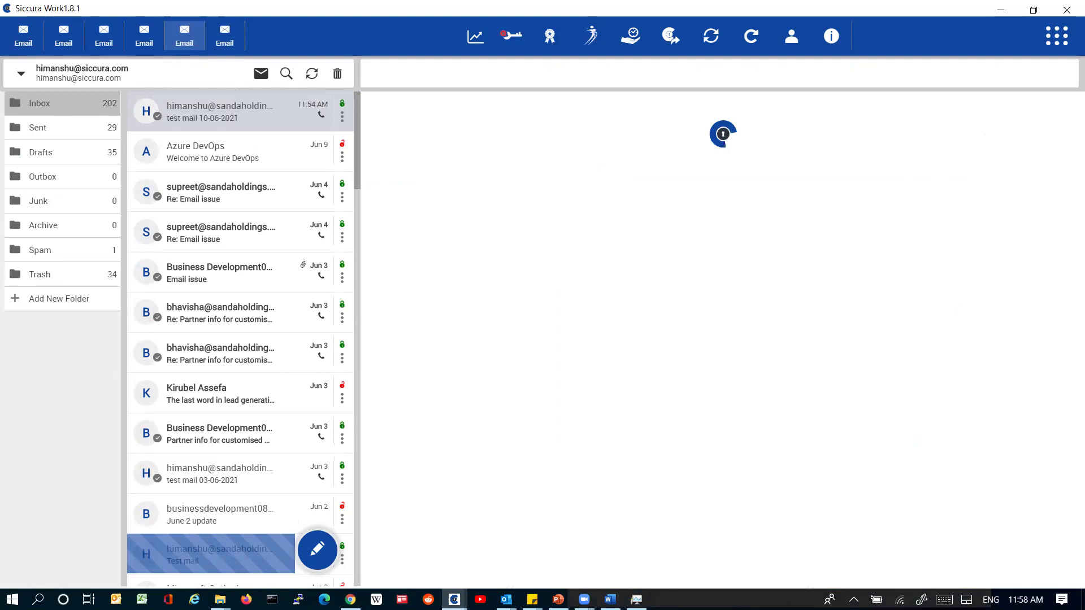
pyautogui.hotkey('alt', 'Tab')
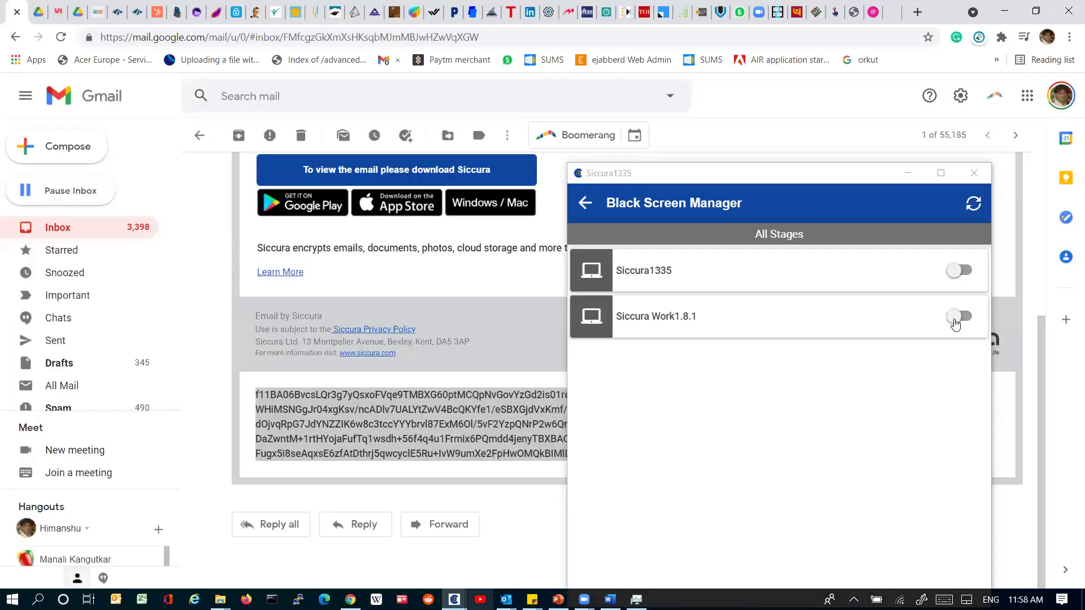
pyautogui.click(954, 325)
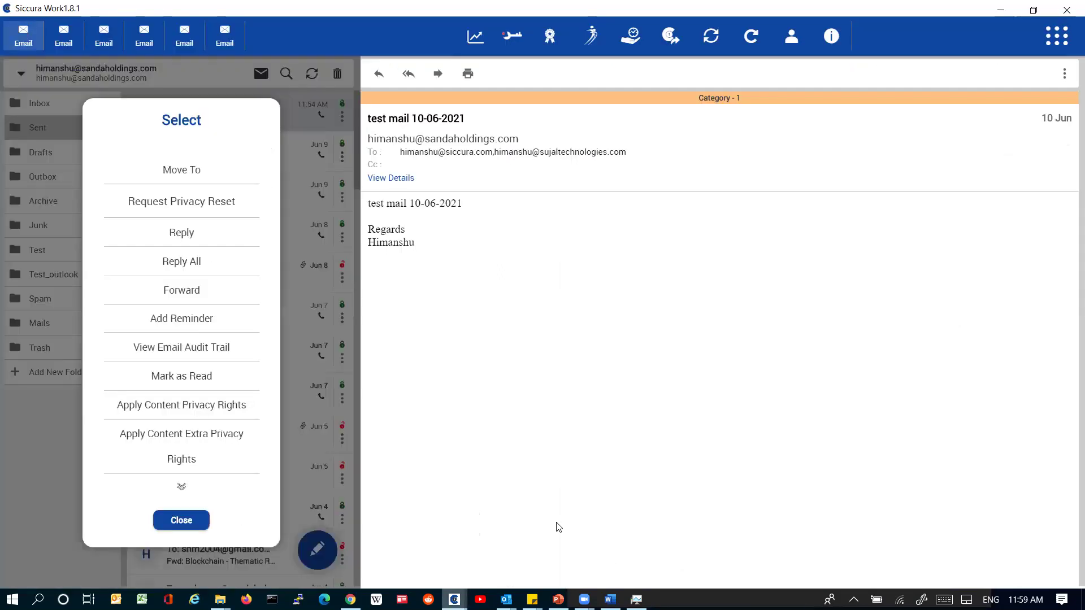
# Step: Take back test mail 10-06-2021 from the first recipient via Take Back Email Shared by Me
pyautogui.click(171, 438)
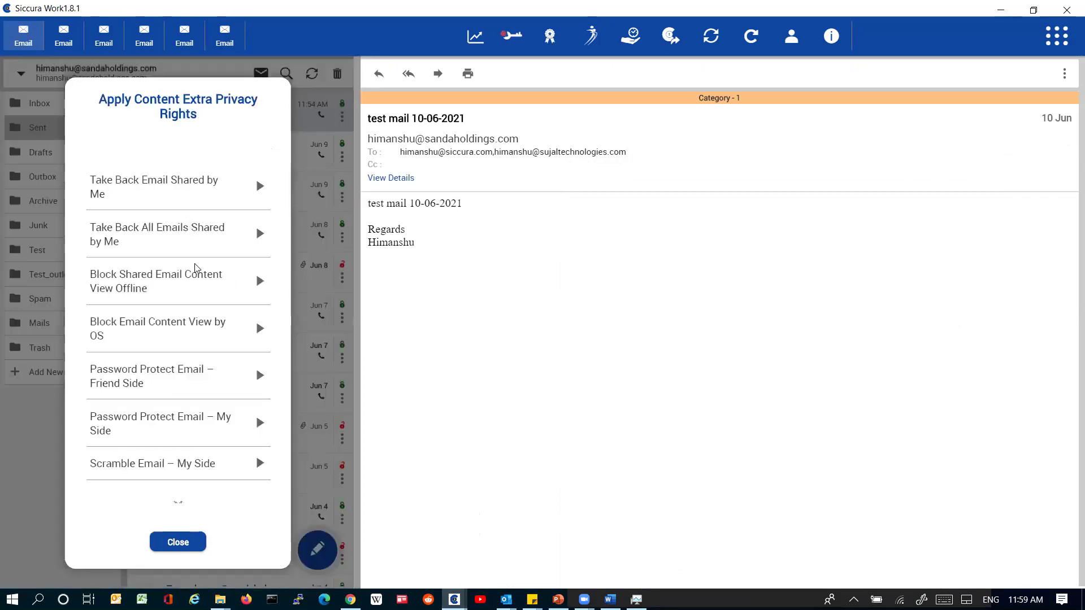
pyautogui.click(264, 298)
pyautogui.click(264, 298)
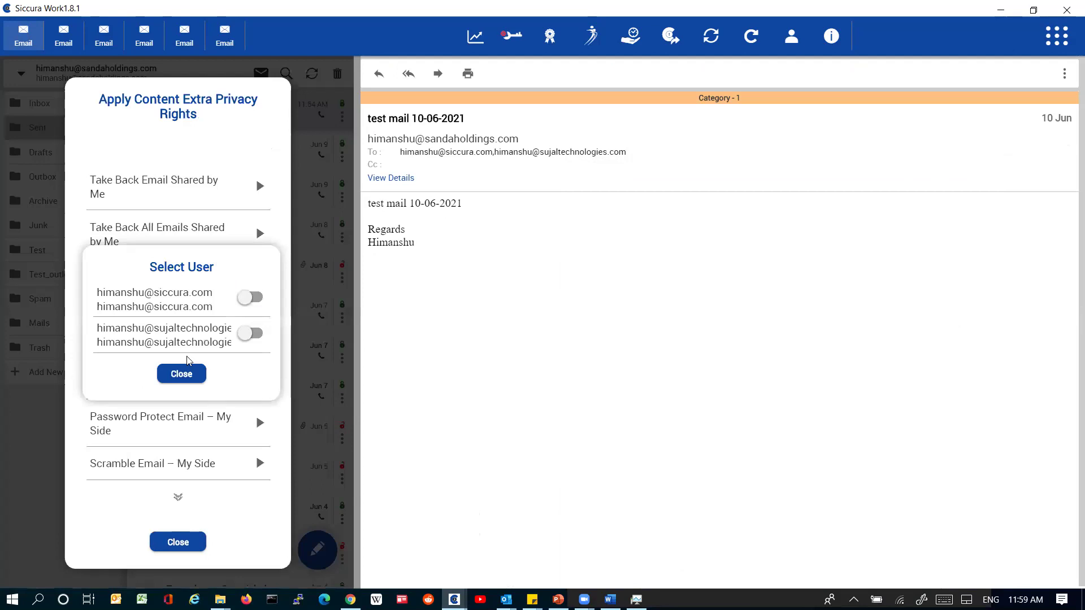
pyautogui.click(233, 474)
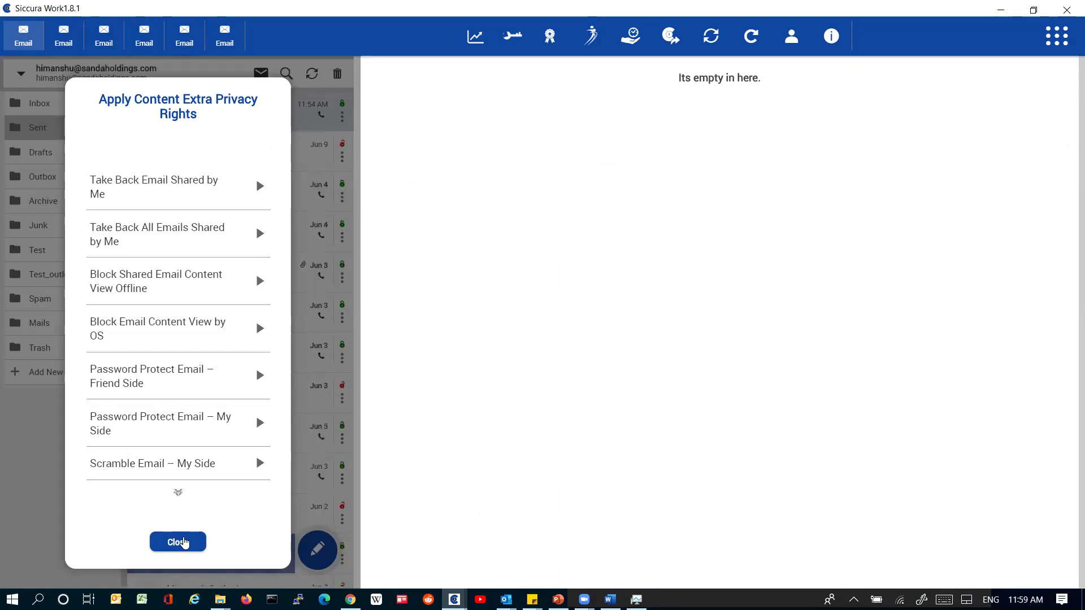
pyautogui.click(185, 543)
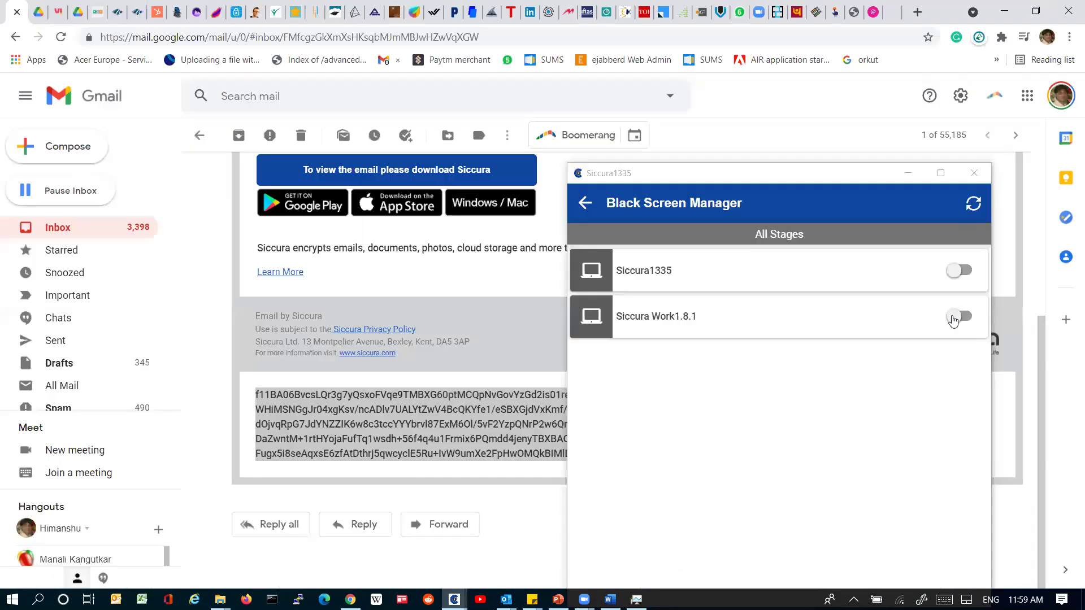
# Step: Switch black screen off again, move Black Screen Manager aside, and return to Gmail
pyautogui.click(959, 316)
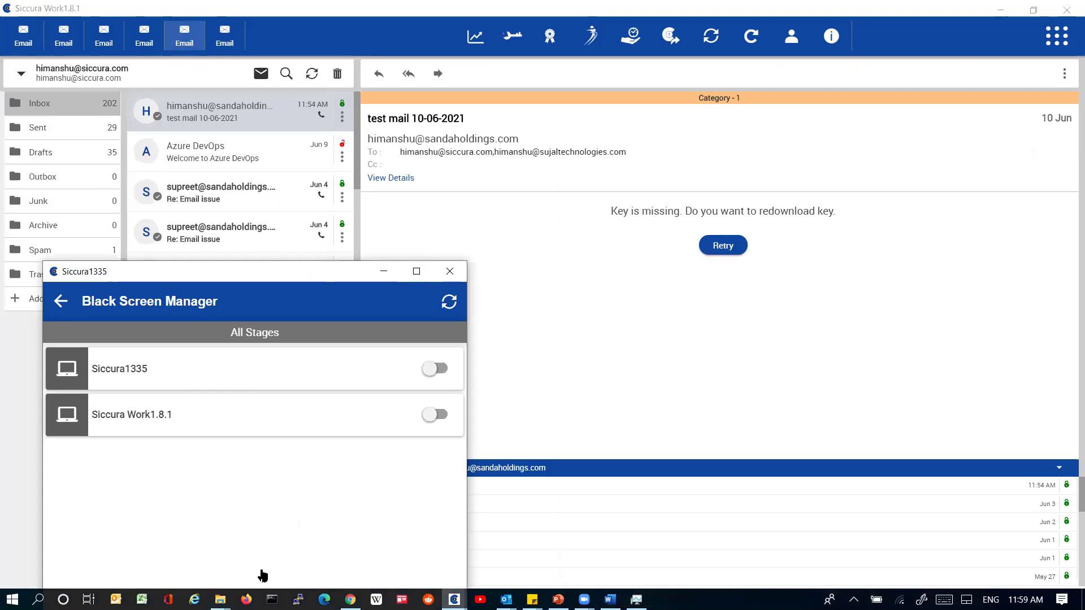
pyautogui.moveTo(325, 276); pyautogui.dragTo(884, 304)
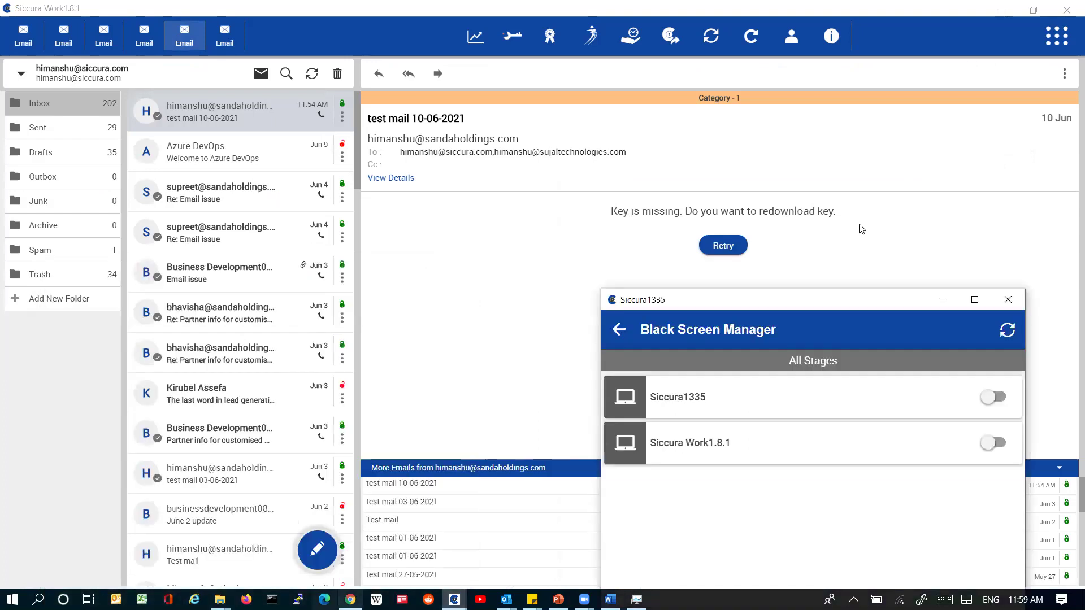
pyautogui.hotkey('alt', 'Tab')
pyautogui.click(1044, 208)
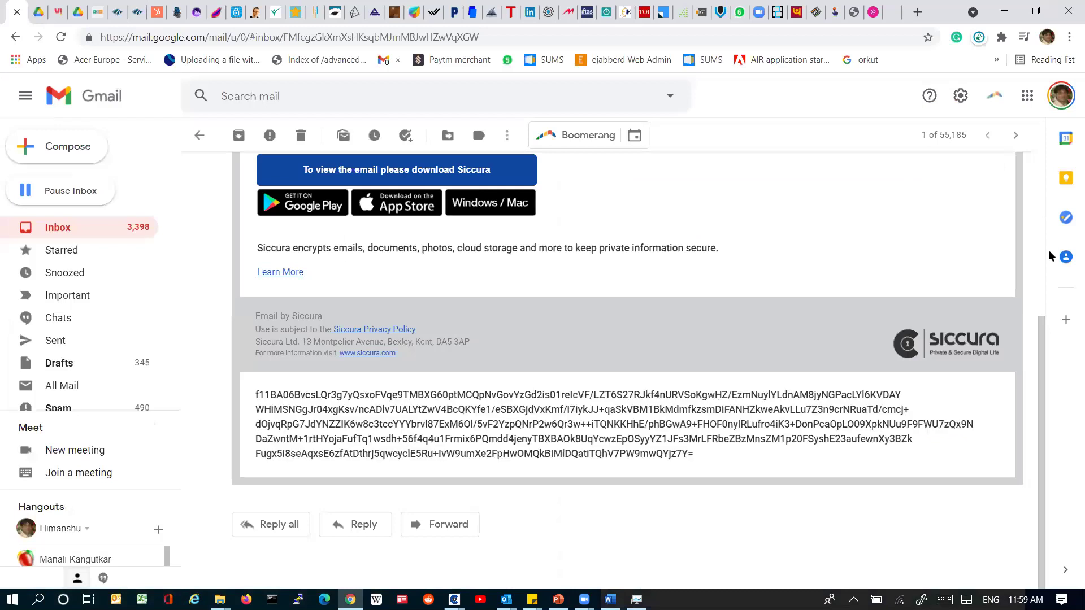
# Step: Scroll Gmail's test mail to its top notice, then return to Black Screen Manager
pyautogui.scroll(5, 1051, 255)
pyautogui.scroll(-2, 1049, 255)
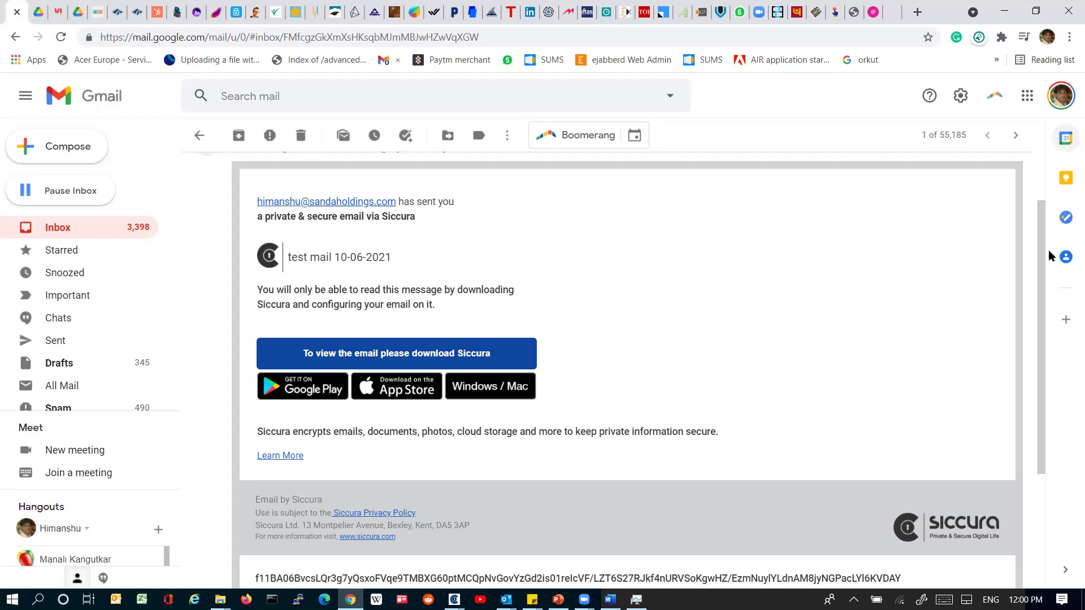
pyautogui.hotkey('alt', 'Tab')
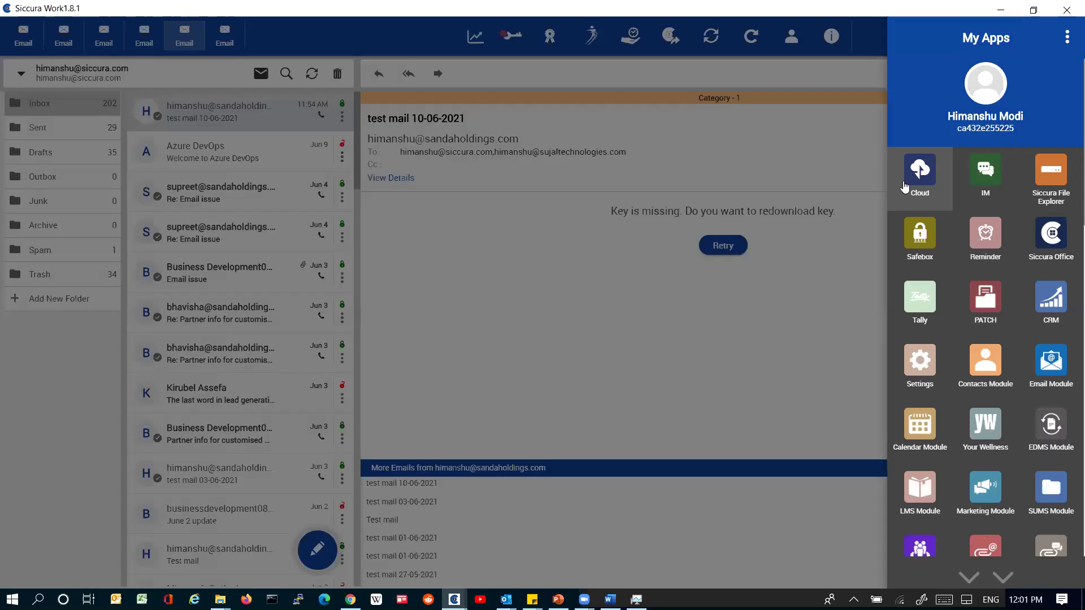
# Step: Open the Cloud app, turn Siccura1337 black screen off, and list the Siccura Cloud accounts
pyautogui.click(904, 187)
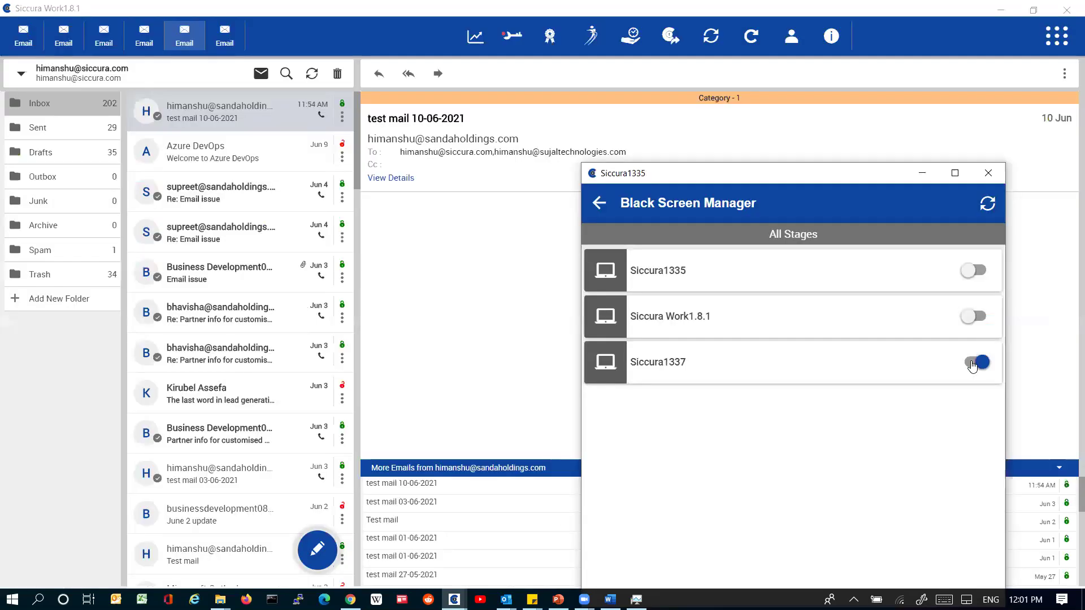
pyautogui.click(972, 364)
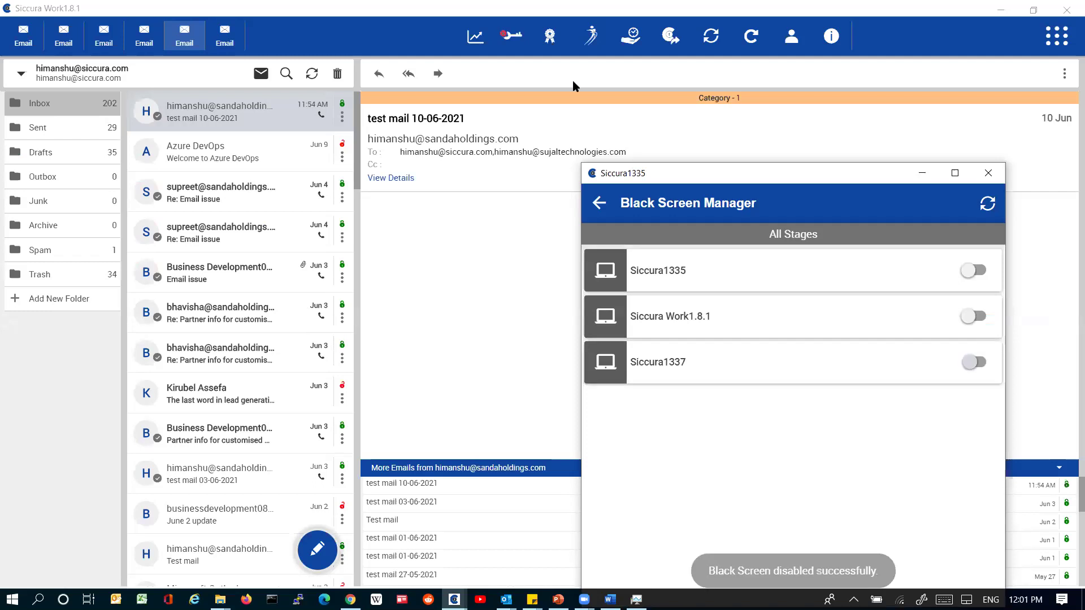
pyautogui.click(573, 86)
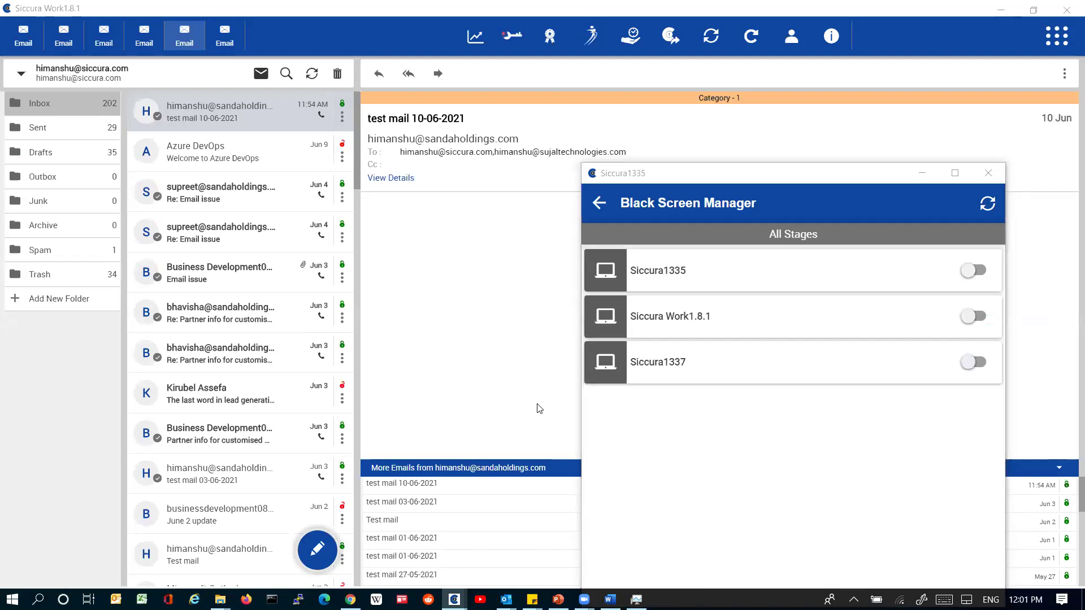
pyautogui.click(539, 408)
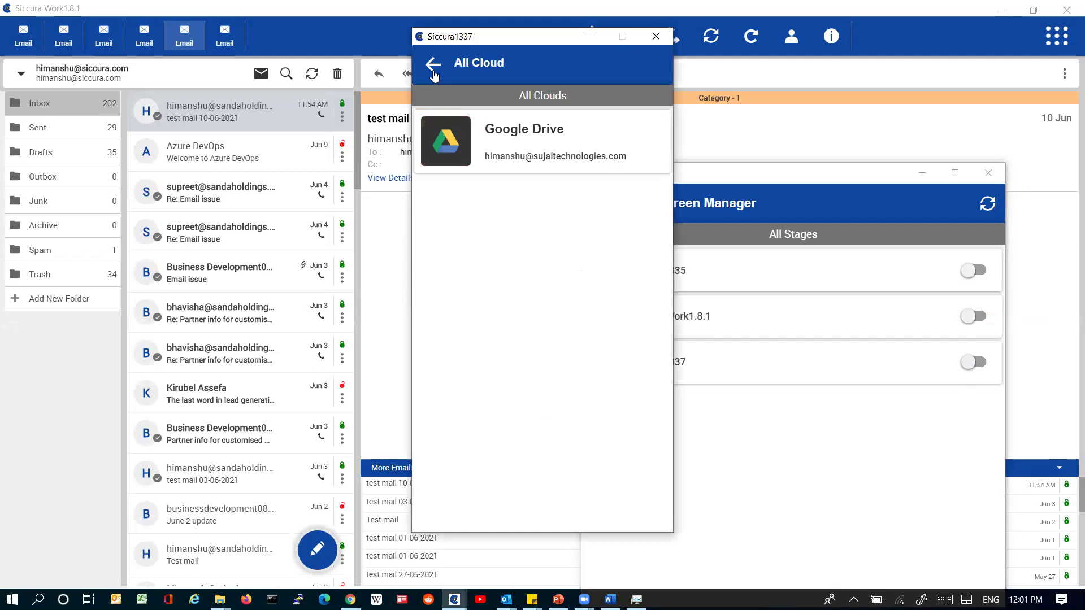
pyautogui.click(434, 65)
pyautogui.click(539, 367)
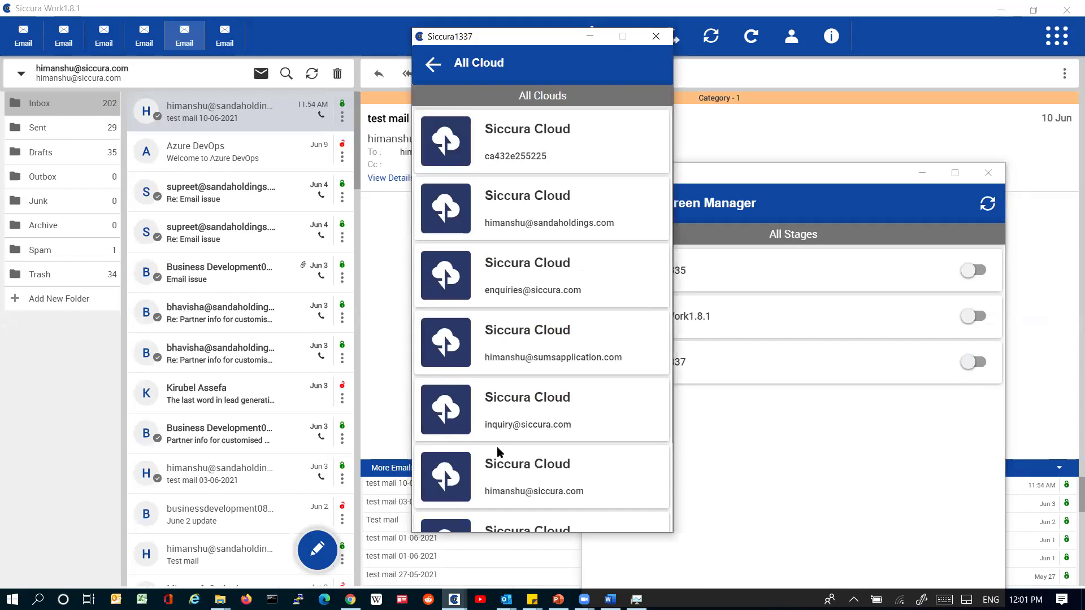
# Step: Open the first Siccura Cloud account and Shared Files And Folders, then return to All Cloud
pyautogui.click(545, 518)
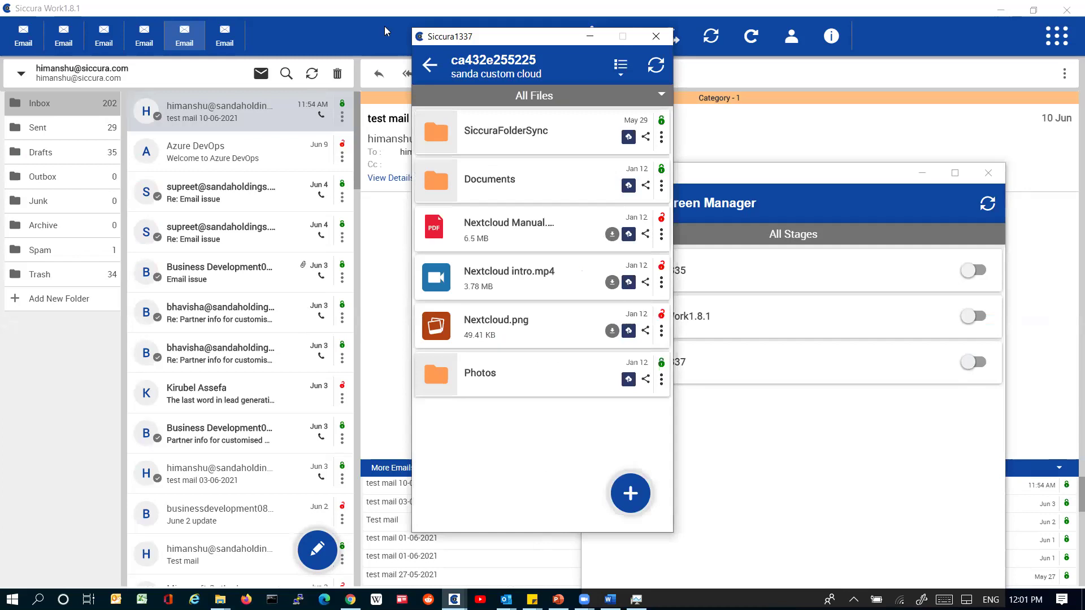
pyautogui.click(431, 68)
pyautogui.click(527, 214)
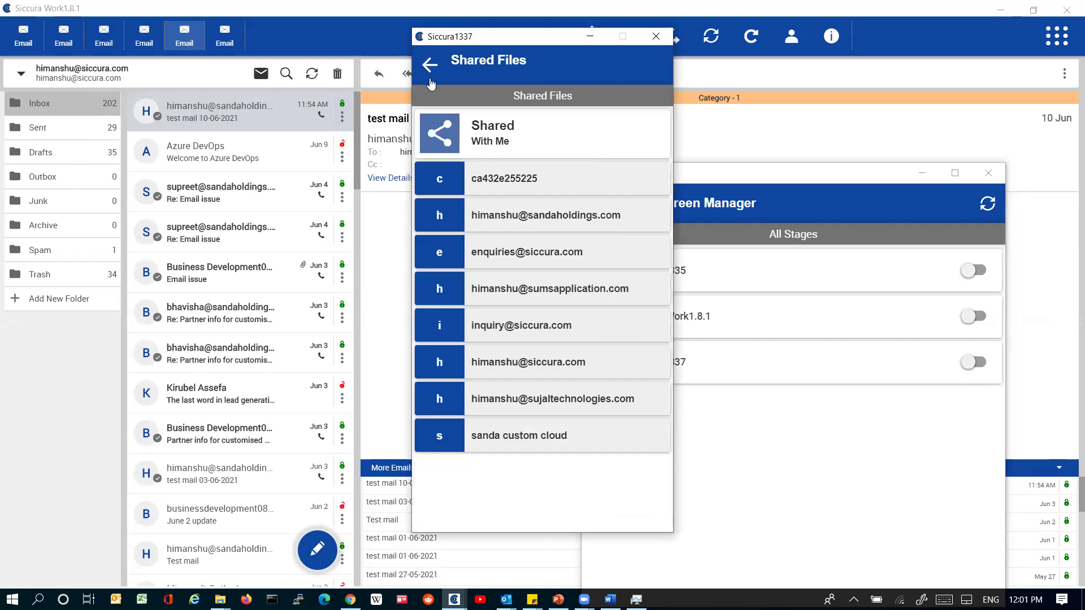
pyautogui.press('Escape')
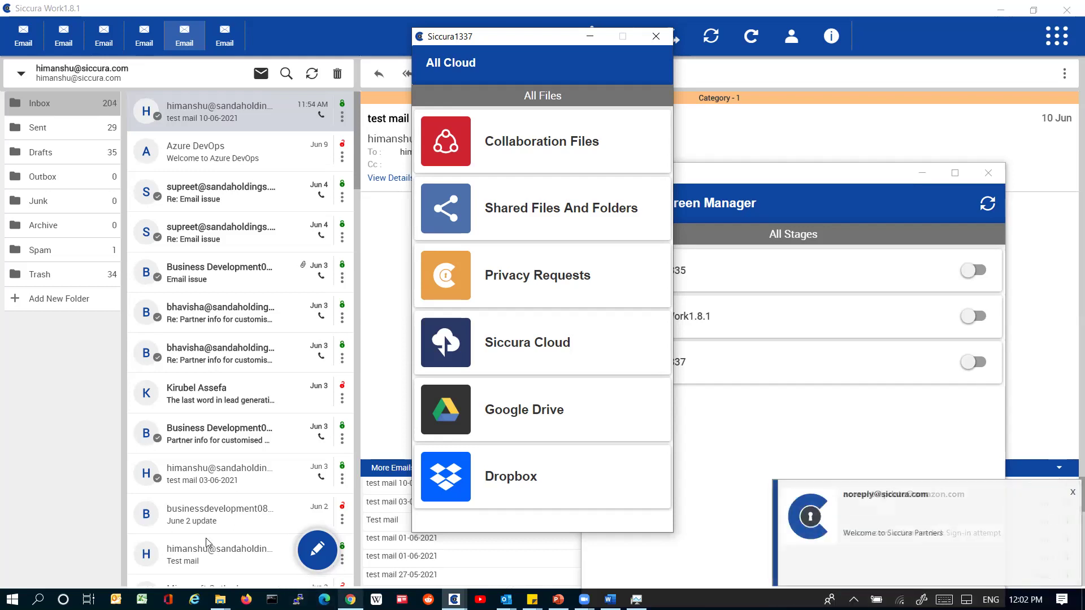
pyautogui.hotkey('alt', 'Tab')
pyautogui.click(1061, 96)
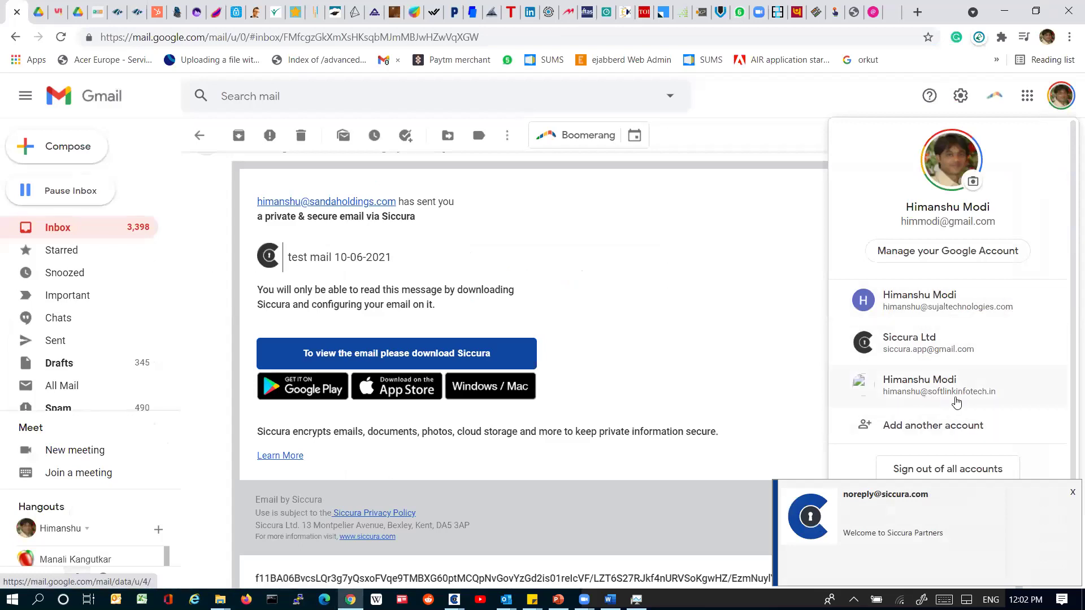
pyautogui.click(717, 242)
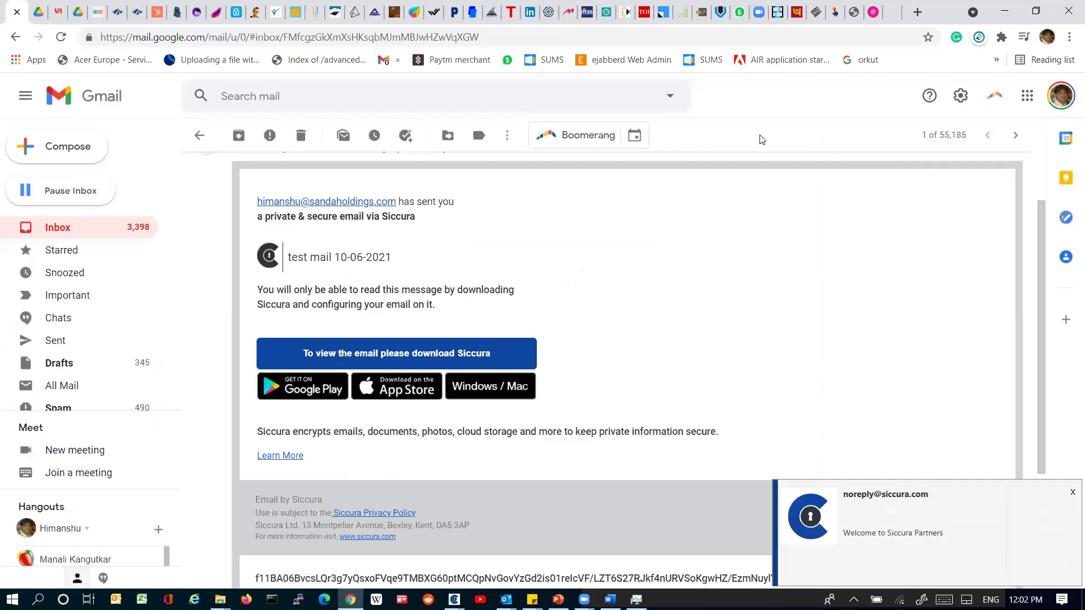
pyautogui.click(998, 17)
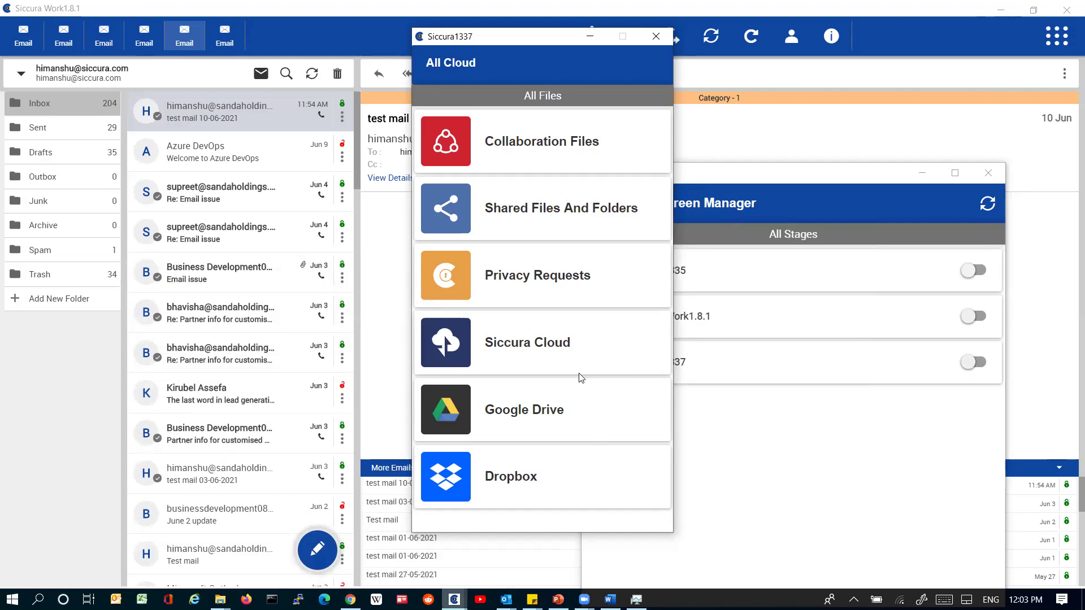
pyautogui.press('super+d')
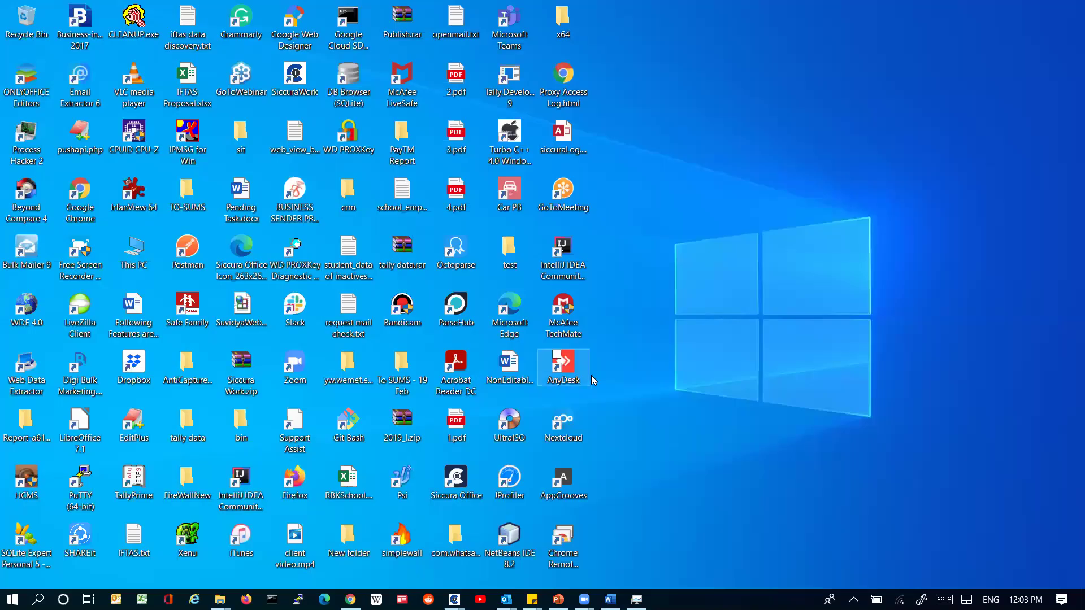
pyautogui.doubleClick(570, 378)
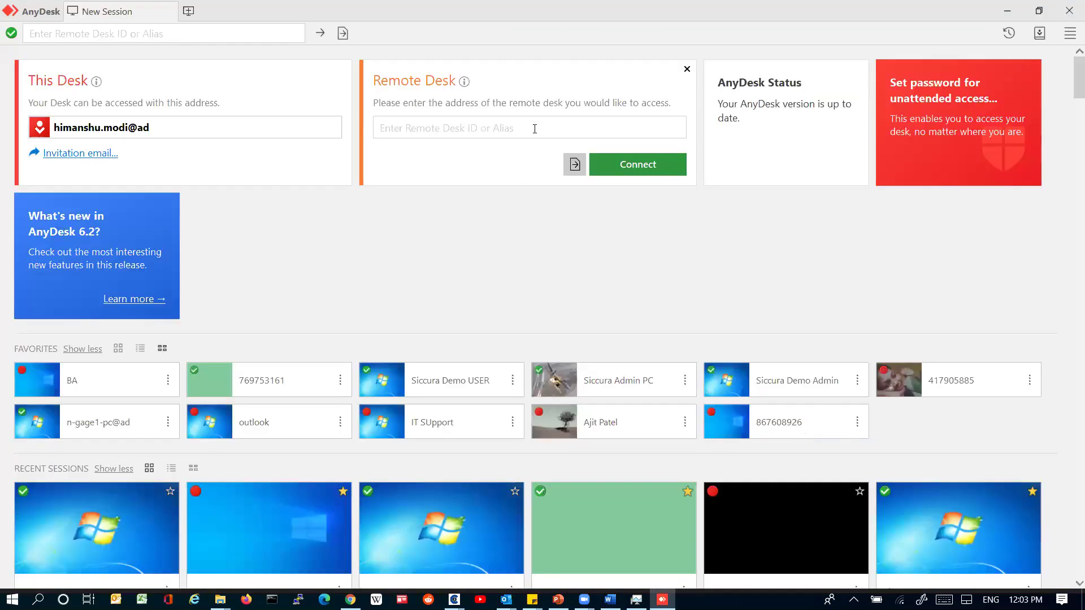
# Step: Choose the Siccura Demo USER favourite in AnyDesk to connect to that computer
pyautogui.click(535, 129)
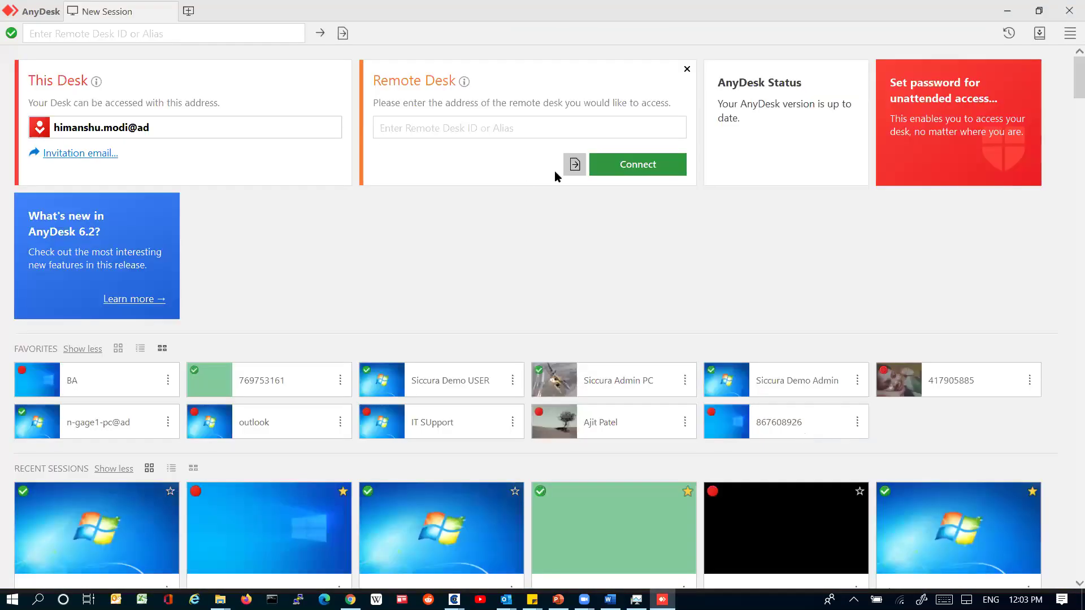
pyautogui.click(515, 383)
pyautogui.click(512, 388)
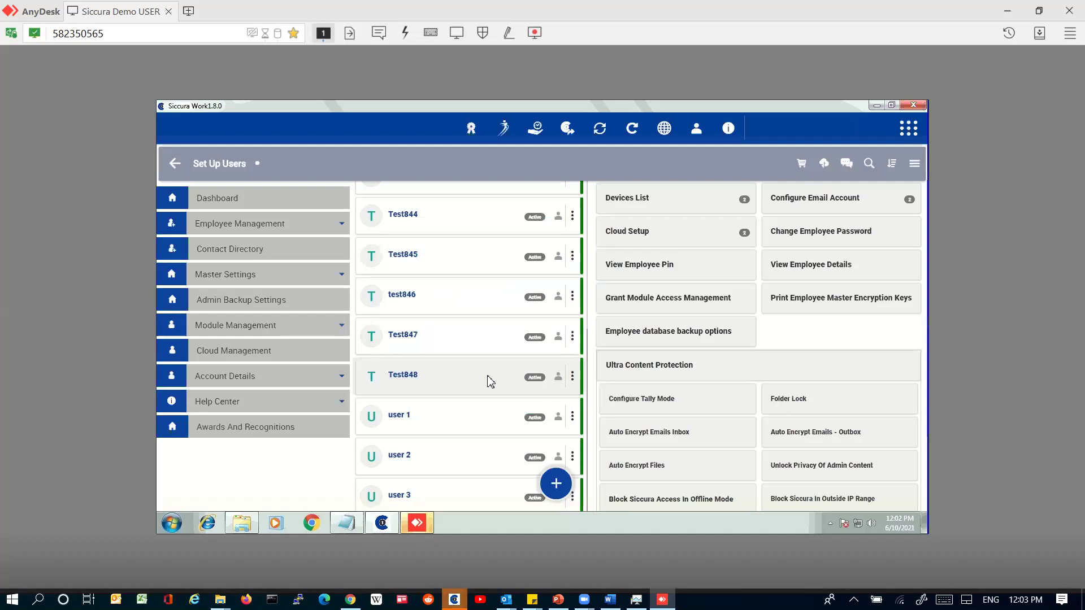
# Step: Expand Employee Management and scroll the Set Up Users list back up to gmail user
pyautogui.click(269, 225)
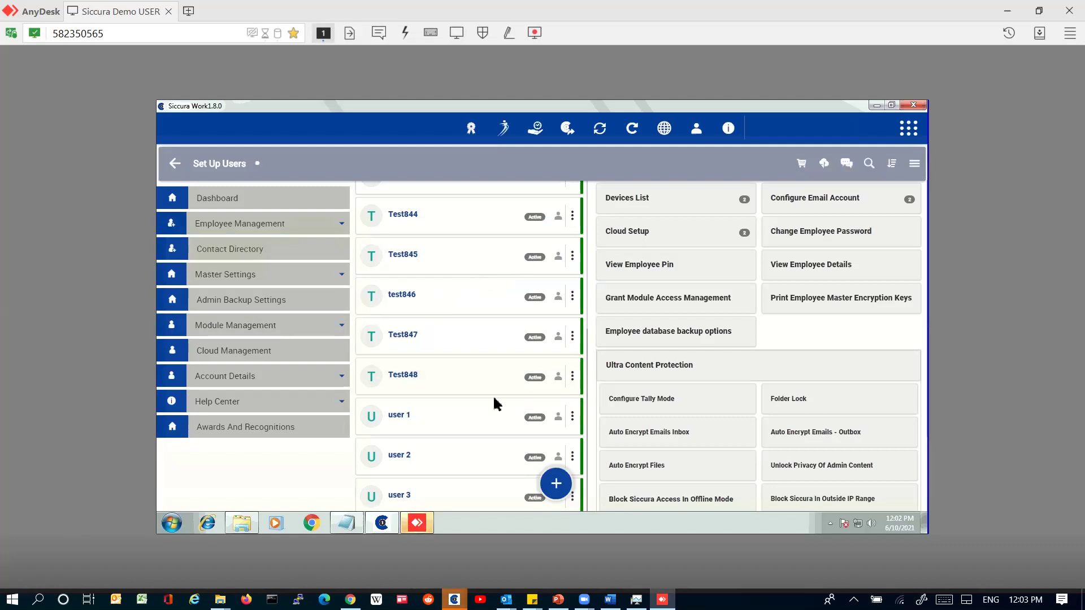
pyautogui.scroll(5, 498, 410)
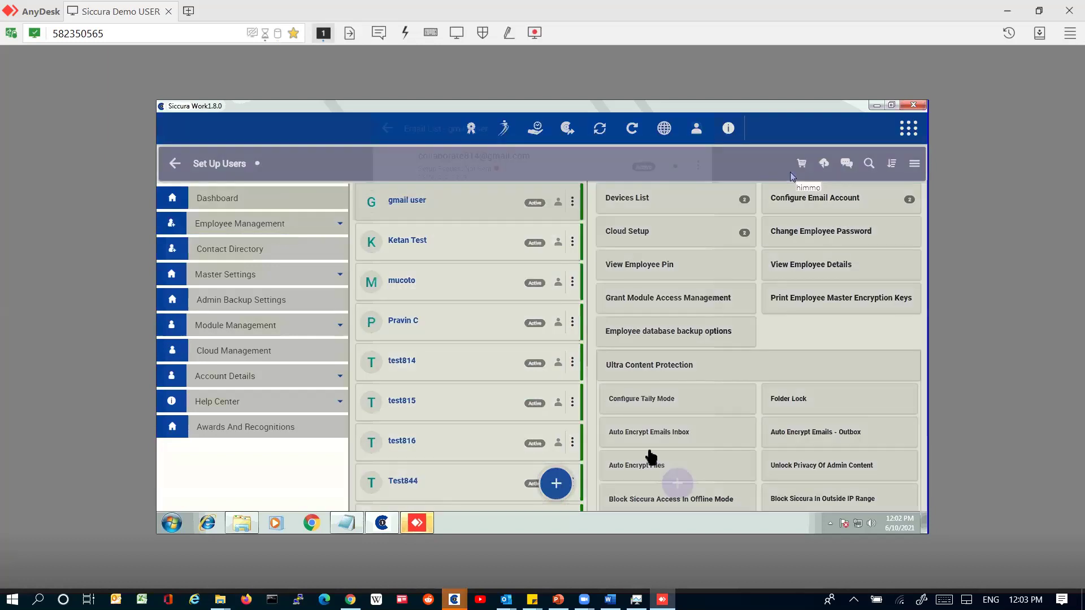
# Step: Open gmail user's email accounts and start an Add Email form, then leave it unsaved
pyautogui.click(647, 446)
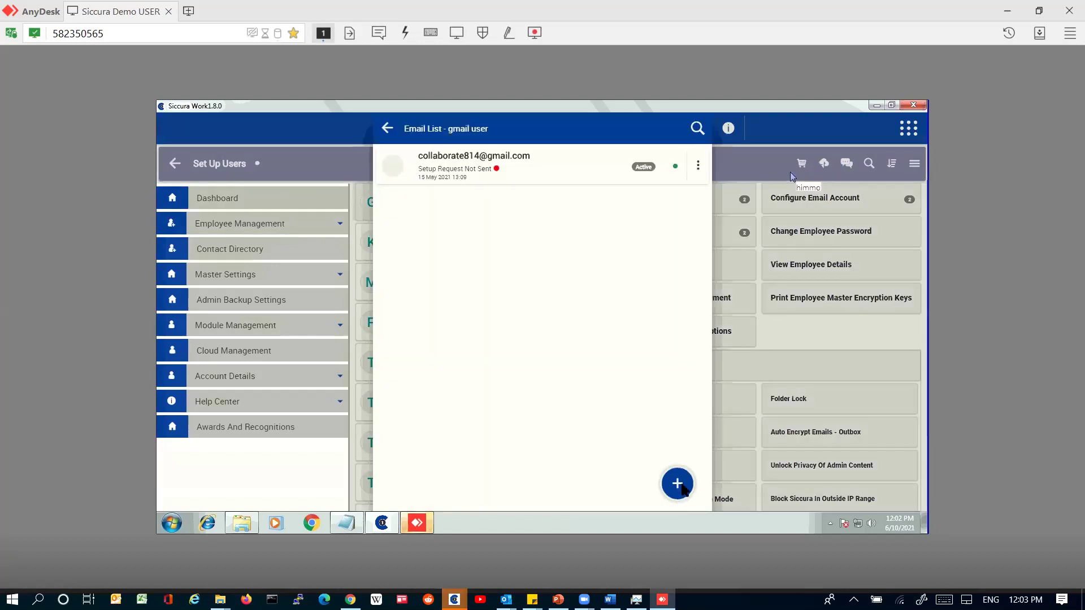
pyautogui.click(678, 485)
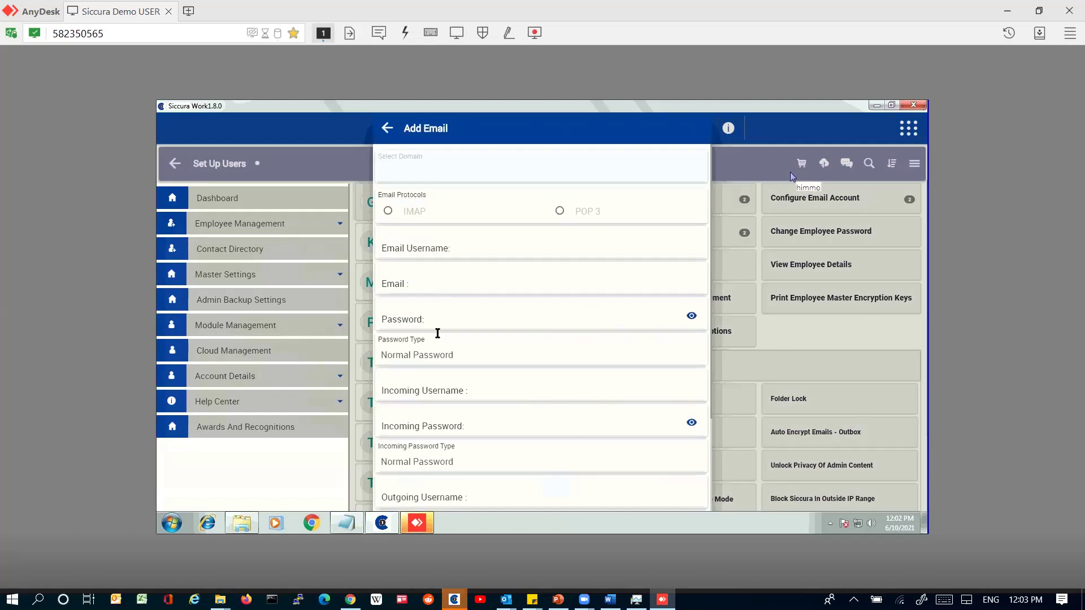
pyautogui.click(553, 287)
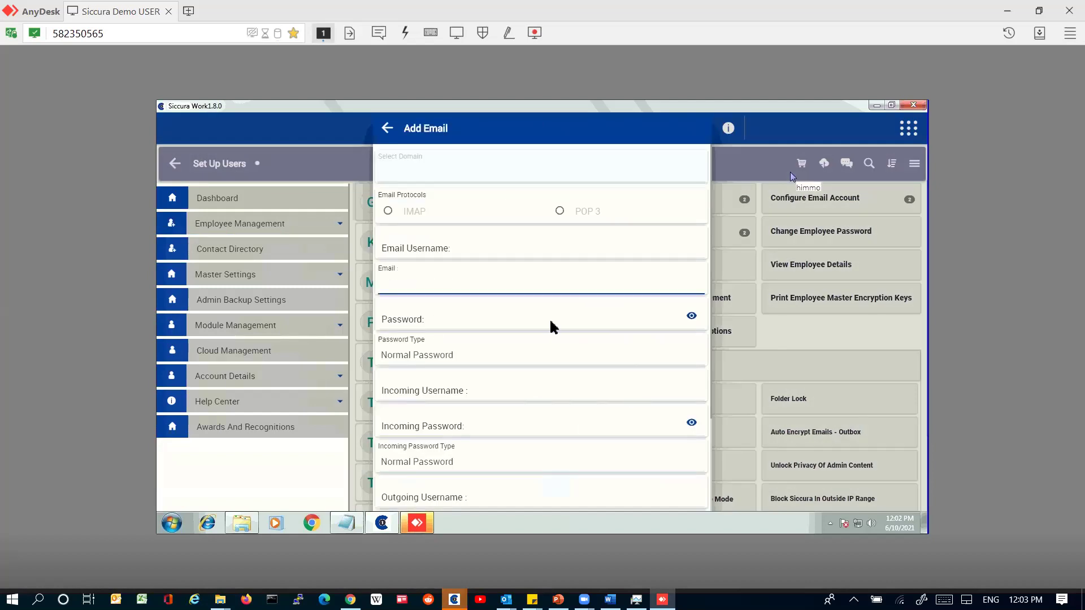
pyautogui.click(545, 325)
pyautogui.scroll(-3, 545, 324)
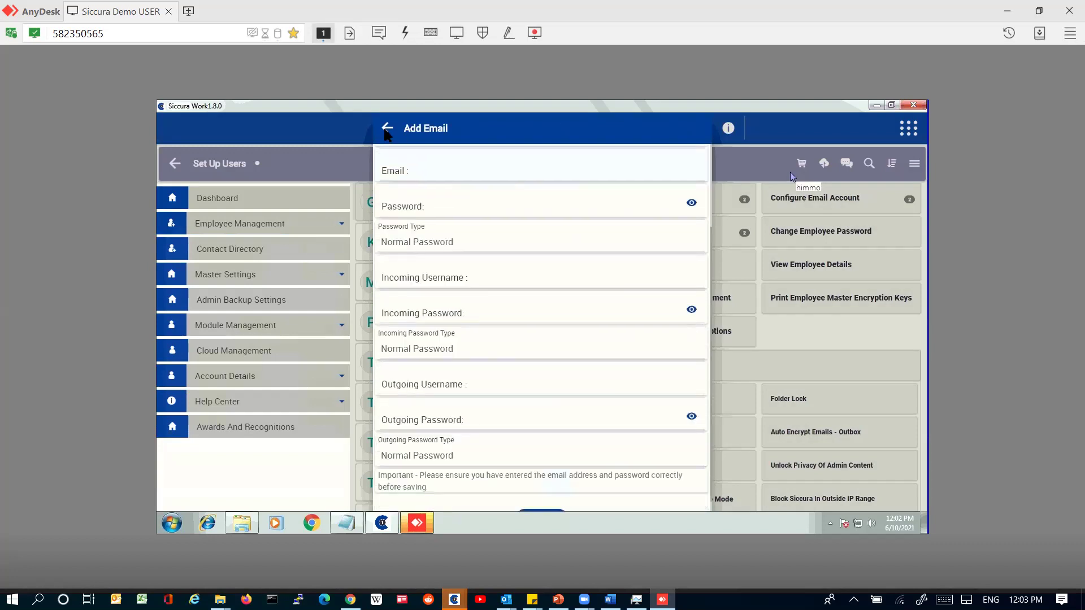
pyautogui.click(387, 128)
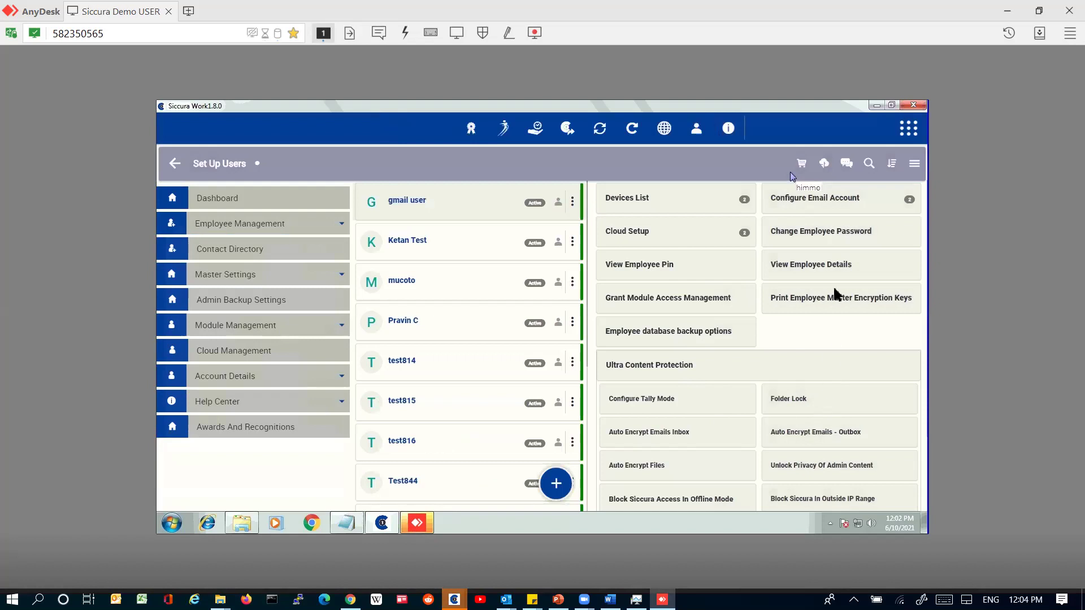
# Step: View gmail user's employee PIN, then close the PIN dialog
pyautogui.click(692, 256)
pyautogui.doubleClick(576, 307)
pyautogui.click(551, 342)
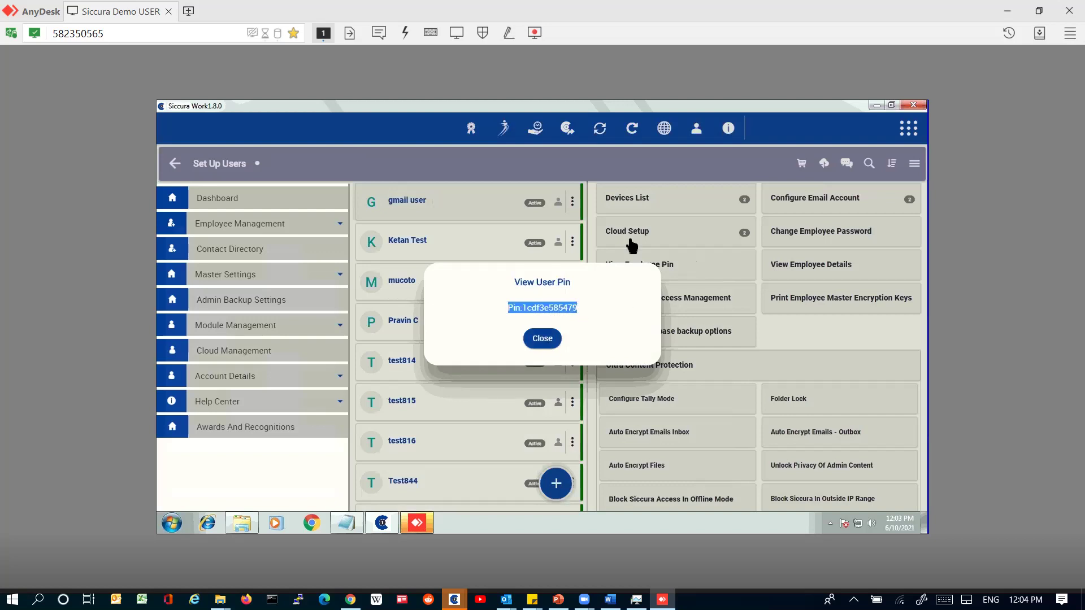
# Step: Try adding an ios device for gmail user, dismiss the missing-name alert, and close the devices list
pyautogui.click(701, 210)
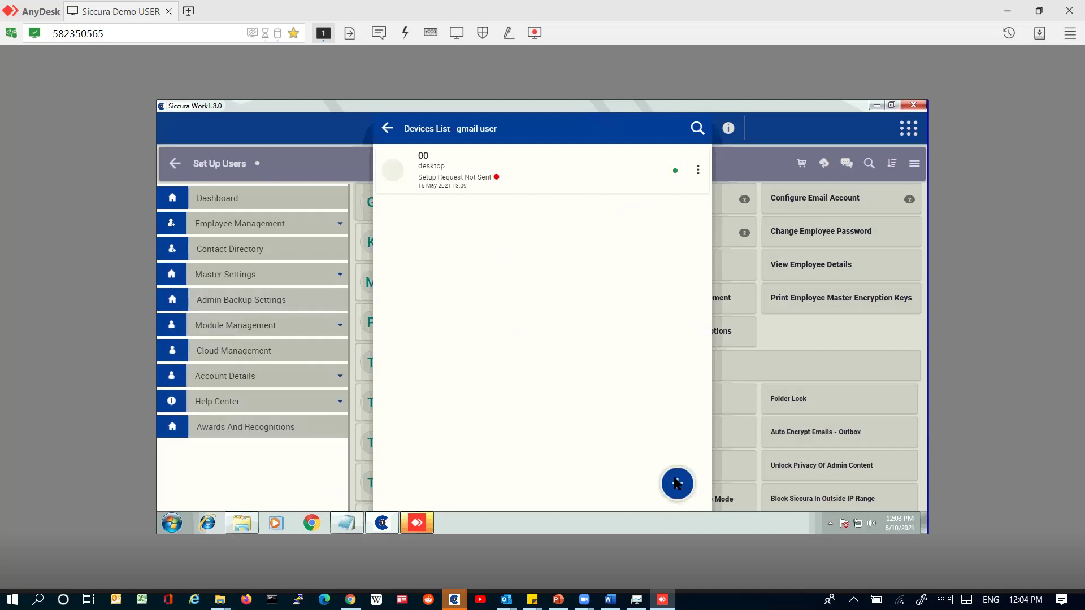
pyautogui.click(680, 486)
pyautogui.click(499, 342)
pyautogui.click(491, 374)
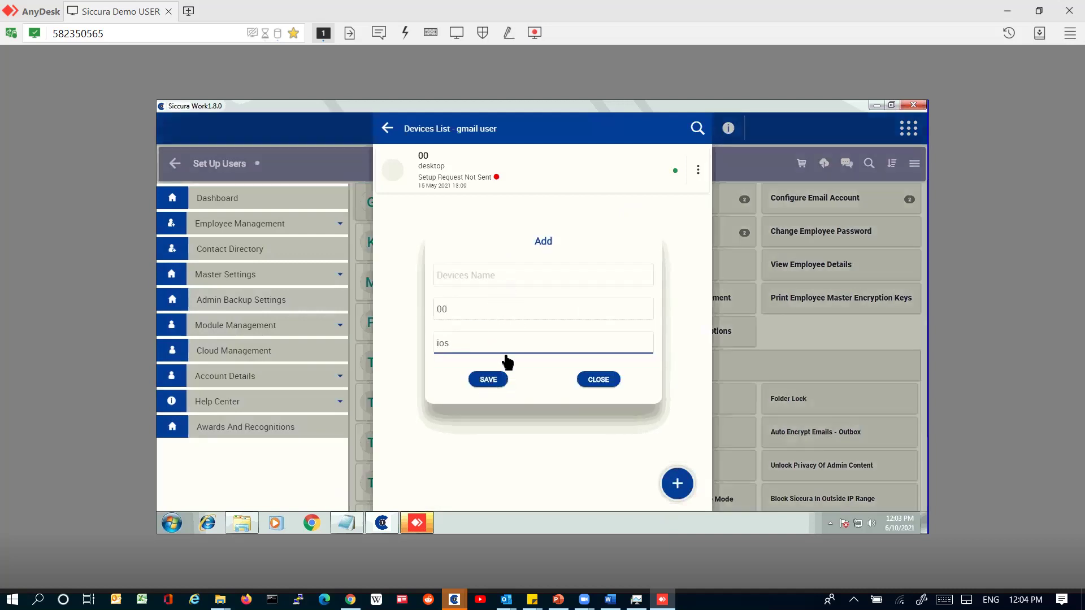
pyautogui.press('Return')
pyautogui.click(542, 336)
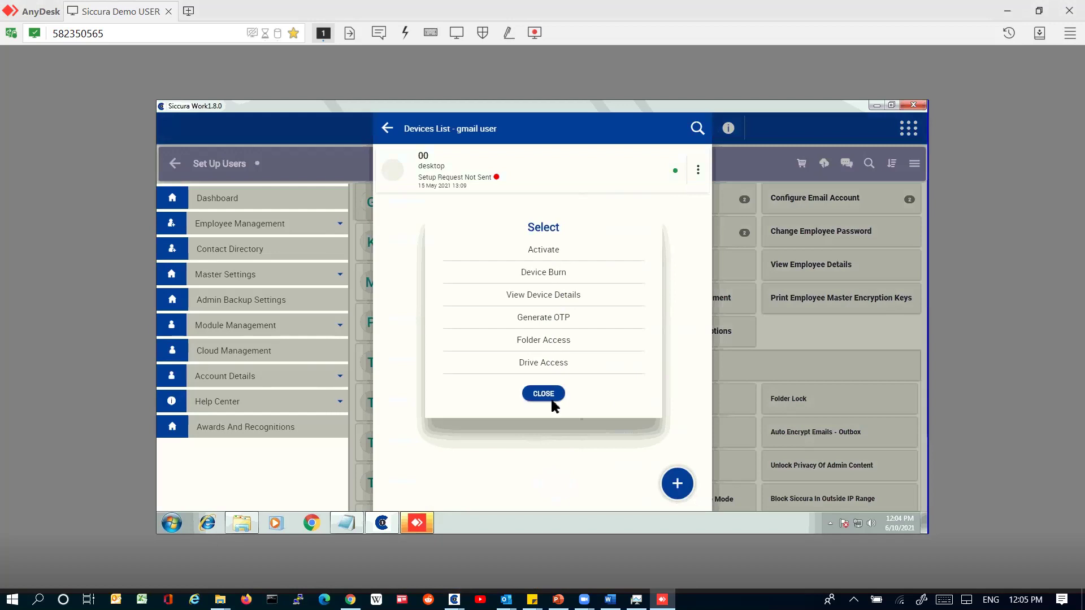
pyautogui.click(386, 129)
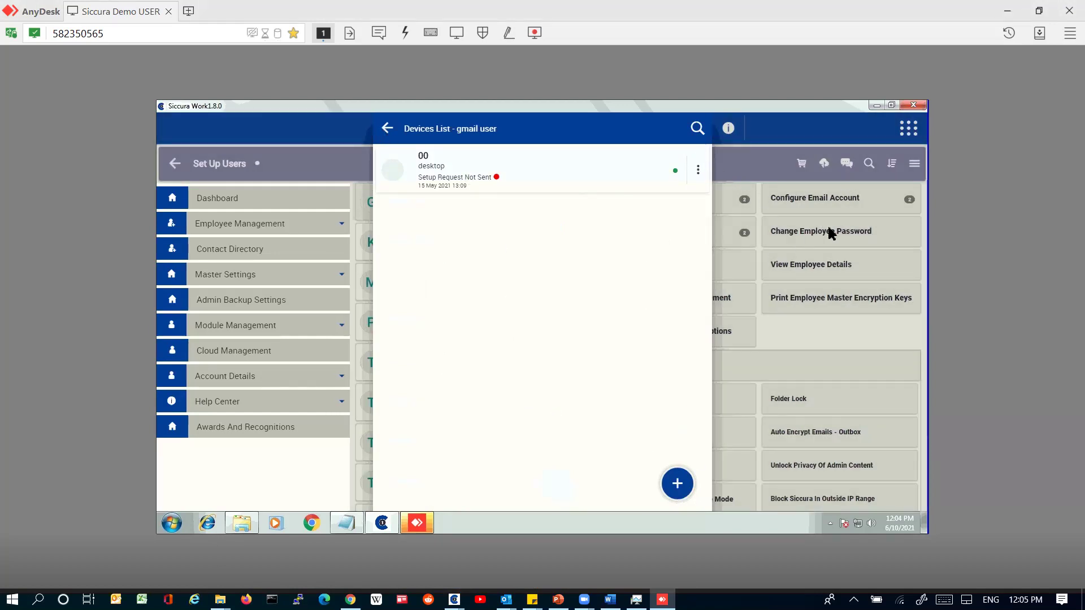
pyautogui.click(389, 129)
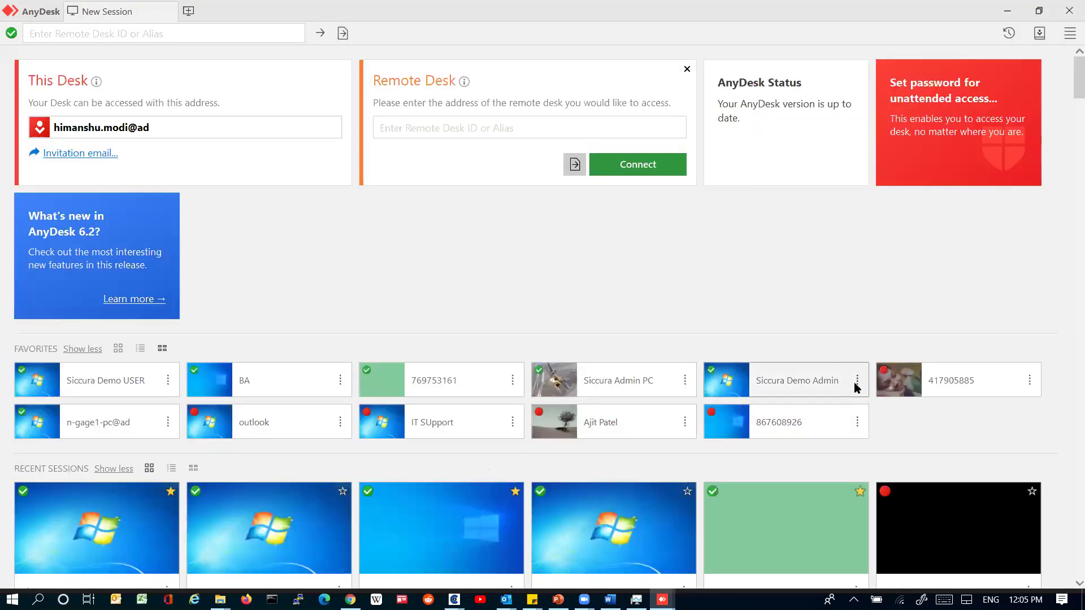
# Step: Connect AnyDesk to the Siccura Admin PC favorite, view Black Screen Manager, then return to the session
pyautogui.click(684, 382)
pyautogui.click(701, 402)
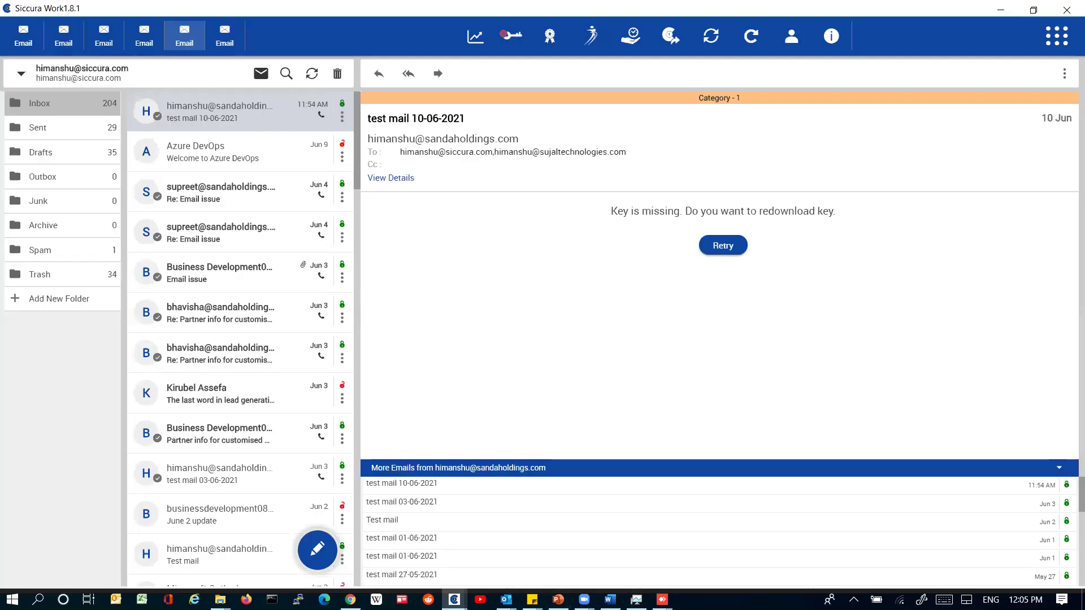
pyautogui.click(486, 512)
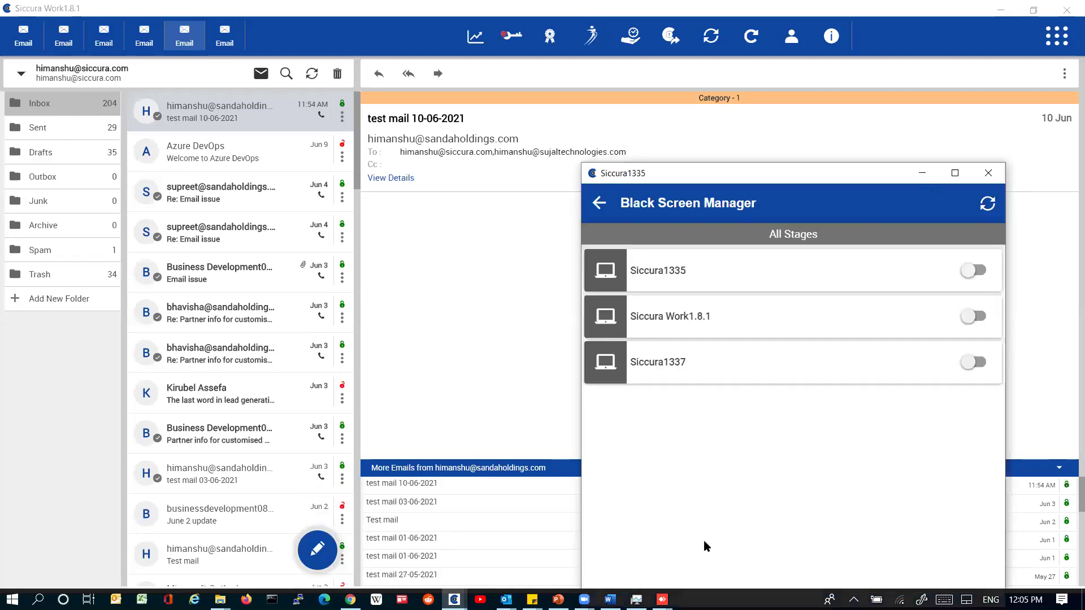
pyautogui.hotkey('alt', 'Tab')
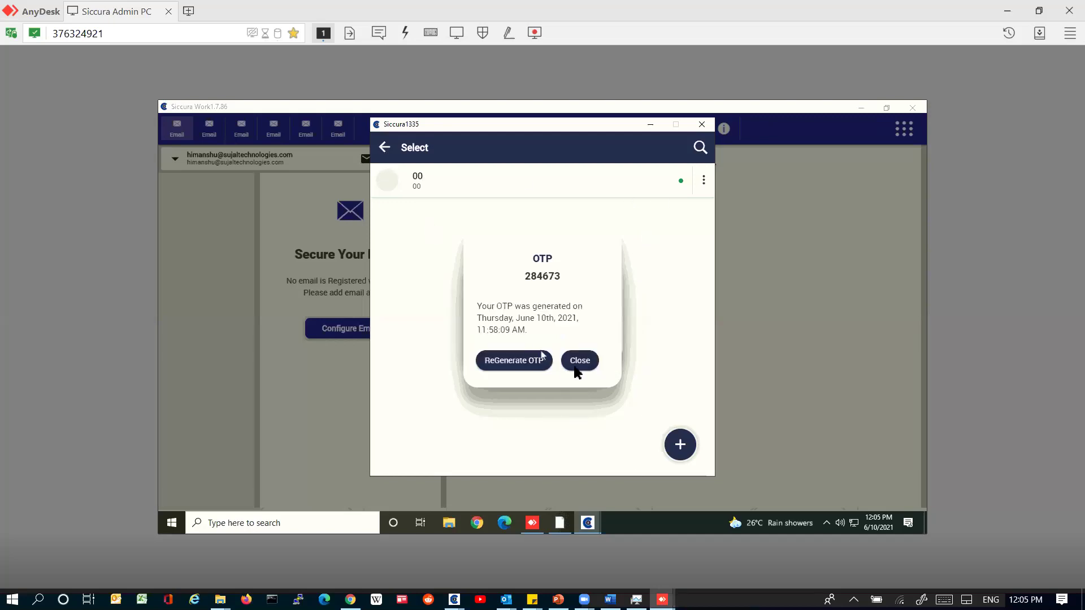
# Step: Dismiss the OTP display and the leftover device and user option lists
pyautogui.click(576, 364)
pyautogui.click(539, 328)
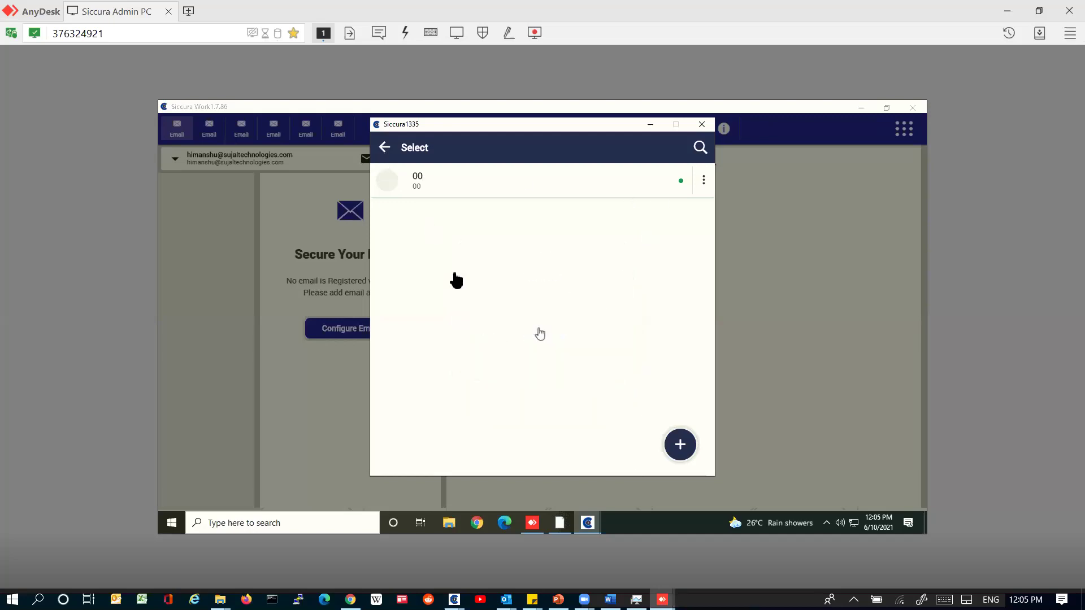
pyautogui.click(382, 152)
pyautogui.click(541, 426)
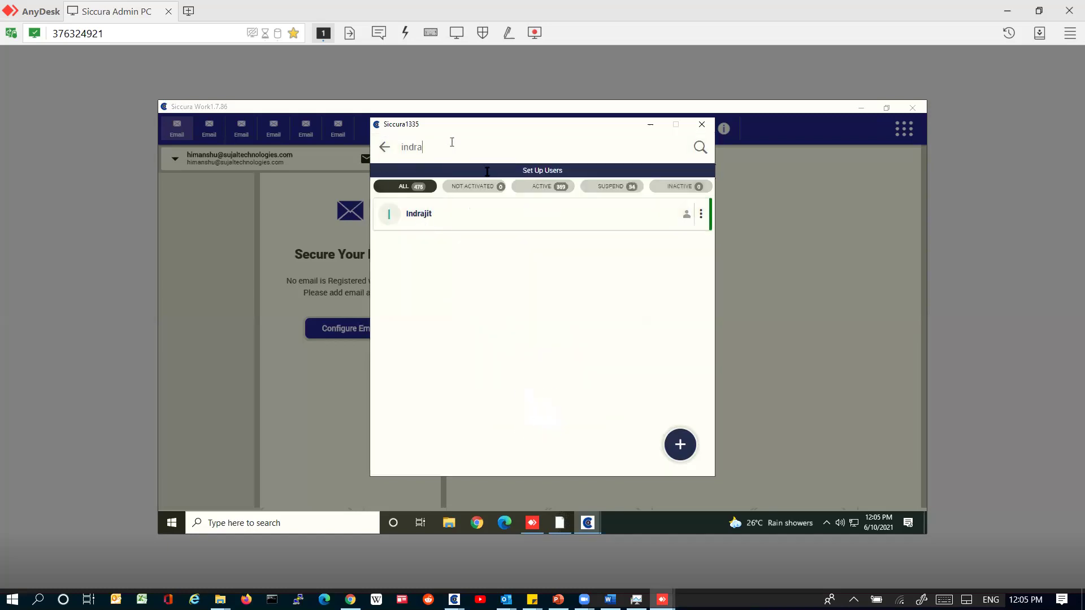
# Step: Filter to active users, search a user by name, and show their configured email accounts
pyautogui.click(552, 188)
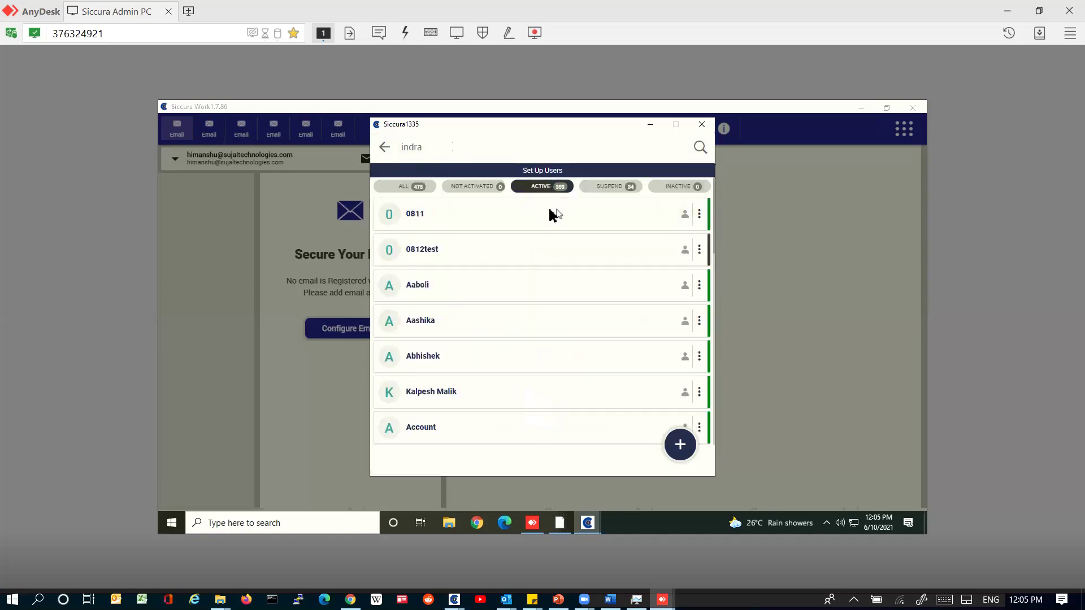
pyautogui.doubleClick(438, 141)
pyautogui.write('himanshu')
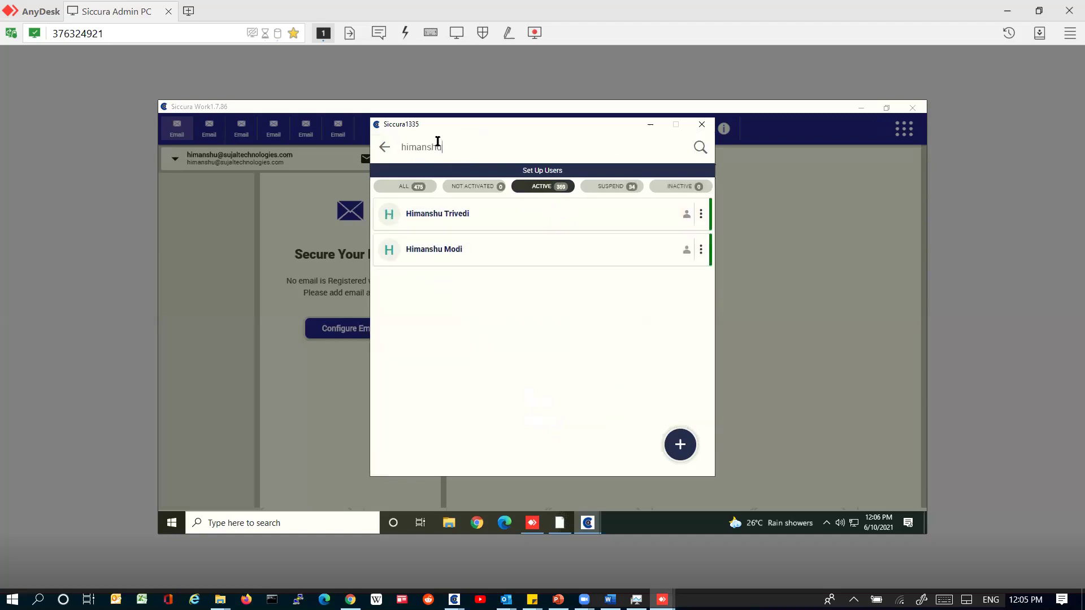
pyautogui.click(701, 252)
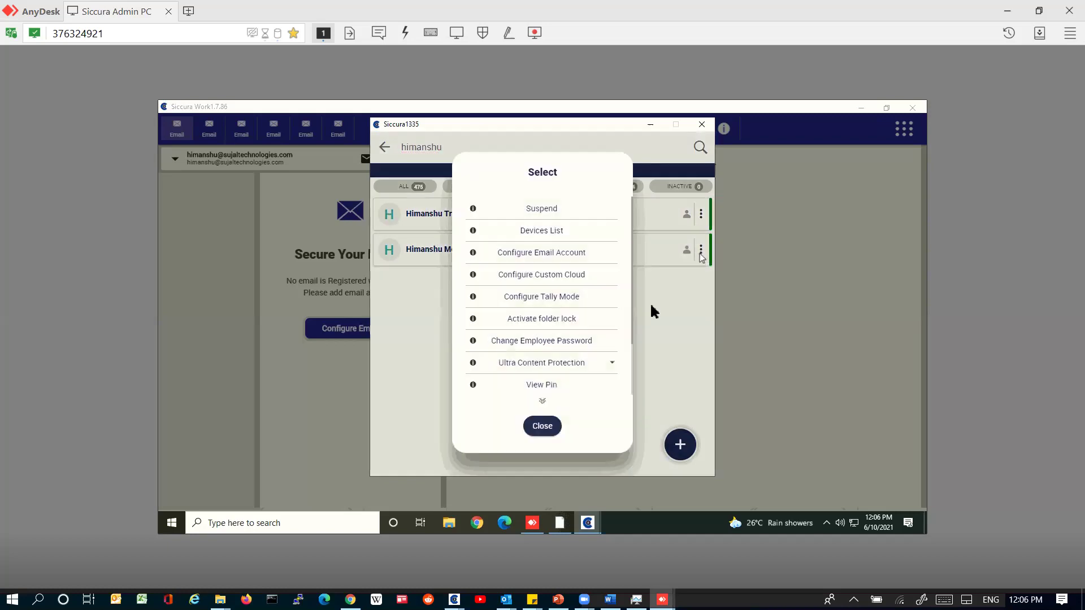
pyautogui.click(543, 254)
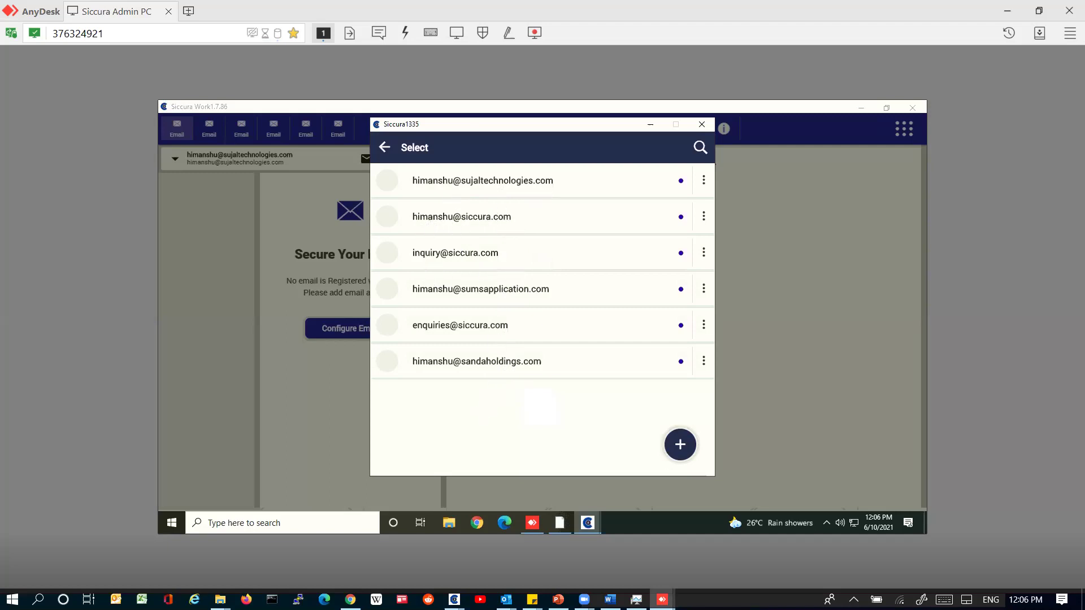
pyautogui.click(342, 542)
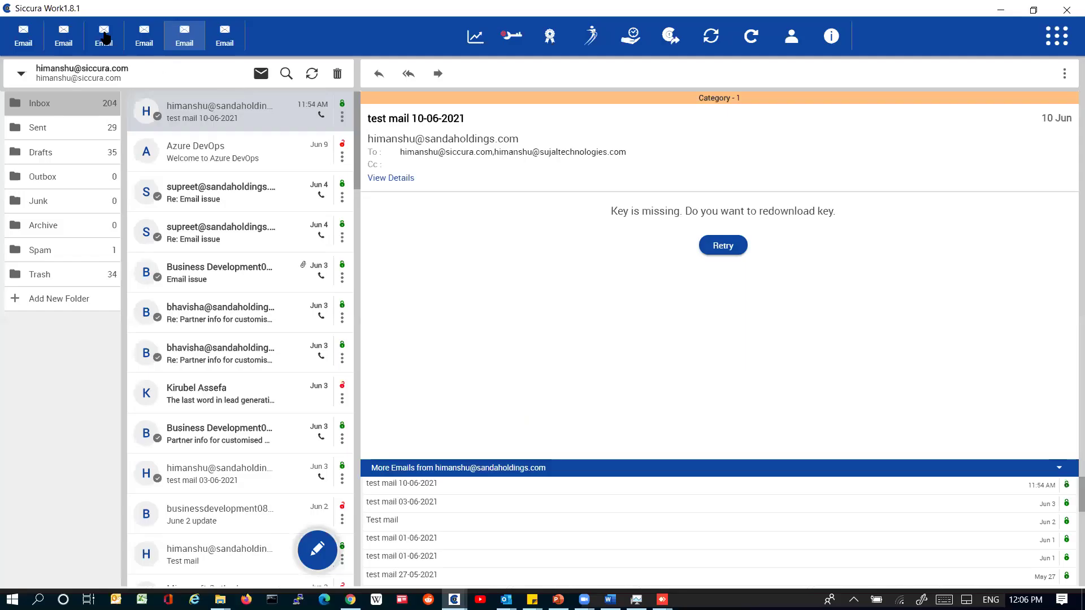
# Step: Show the third mailbox locally, then open and back out of the first email account's edit form remotely
pyautogui.click(86, 33)
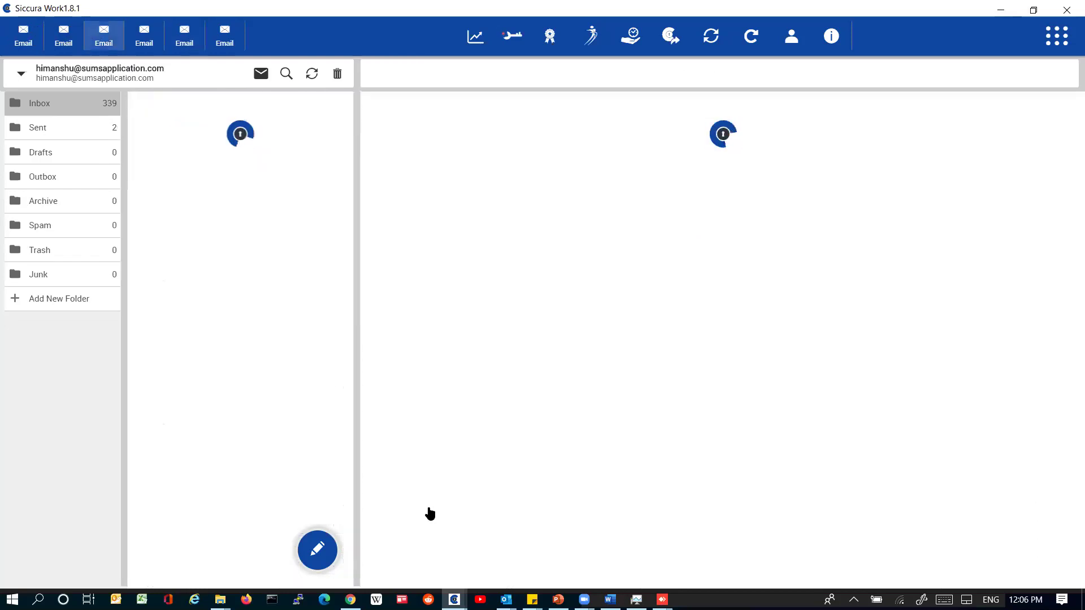
pyautogui.hotkey('alt', 'Tab')
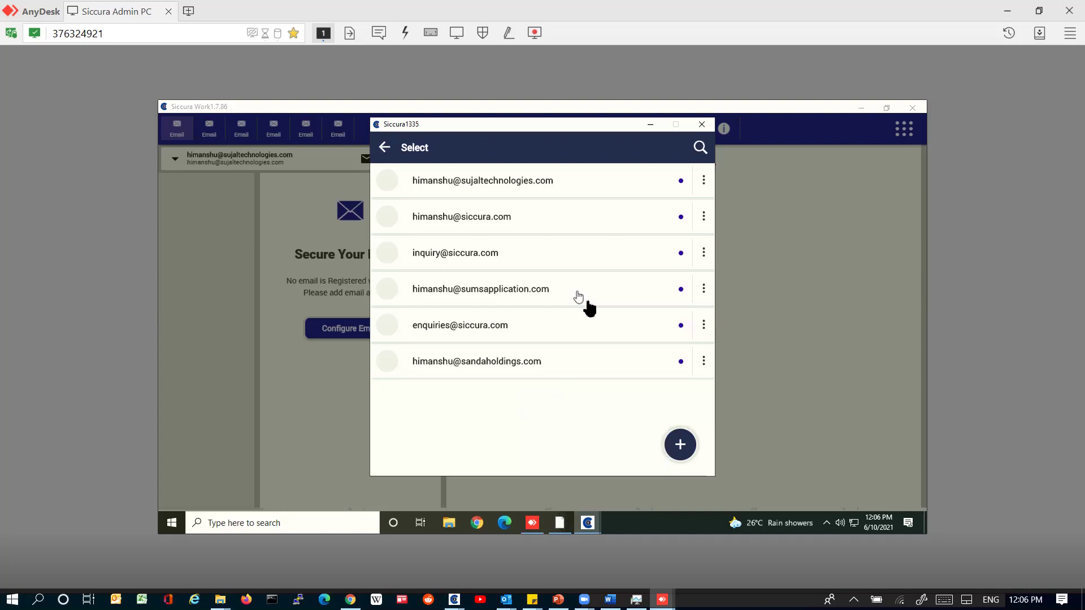
pyautogui.click(705, 188)
pyautogui.click(537, 278)
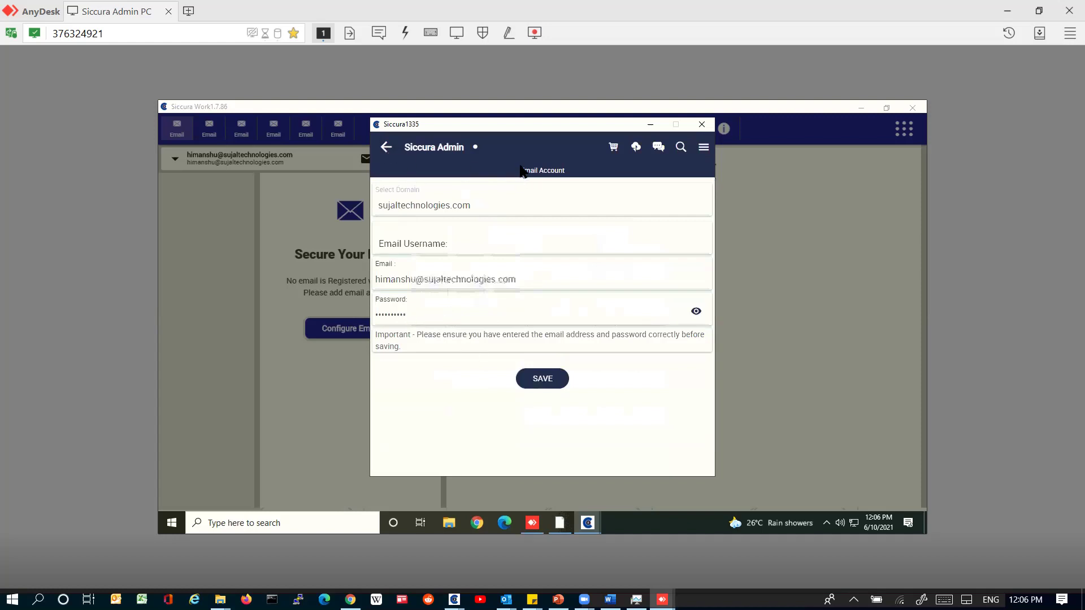
pyautogui.click(521, 169)
pyautogui.click(385, 148)
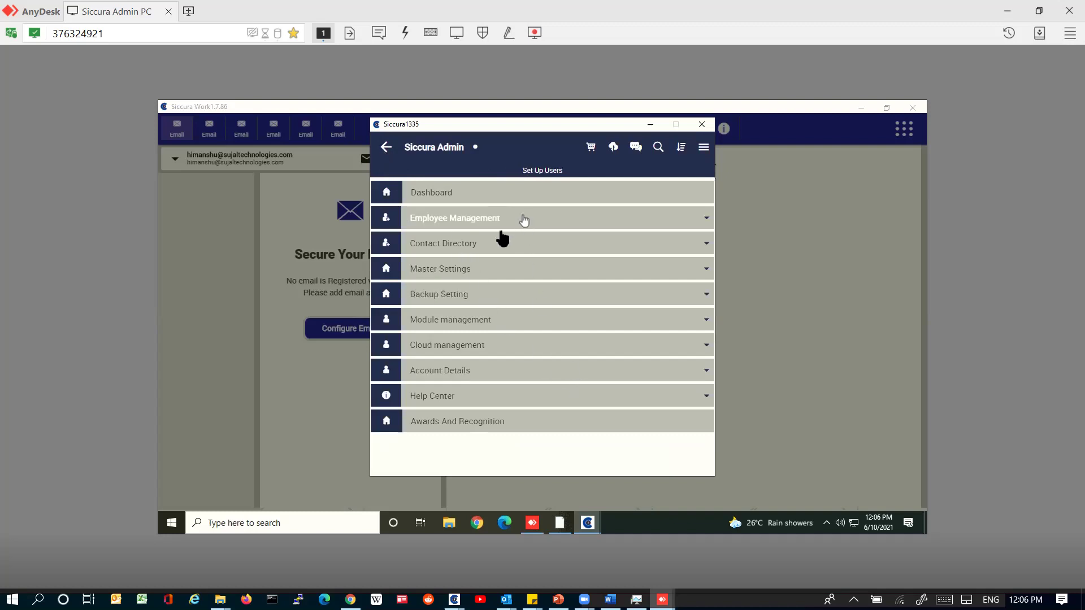
# Step: Search Set Up Users by a name fragment, open the fourth match's actions, then start a new Chrome tab
pyautogui.click(524, 221)
pyautogui.click(451, 240)
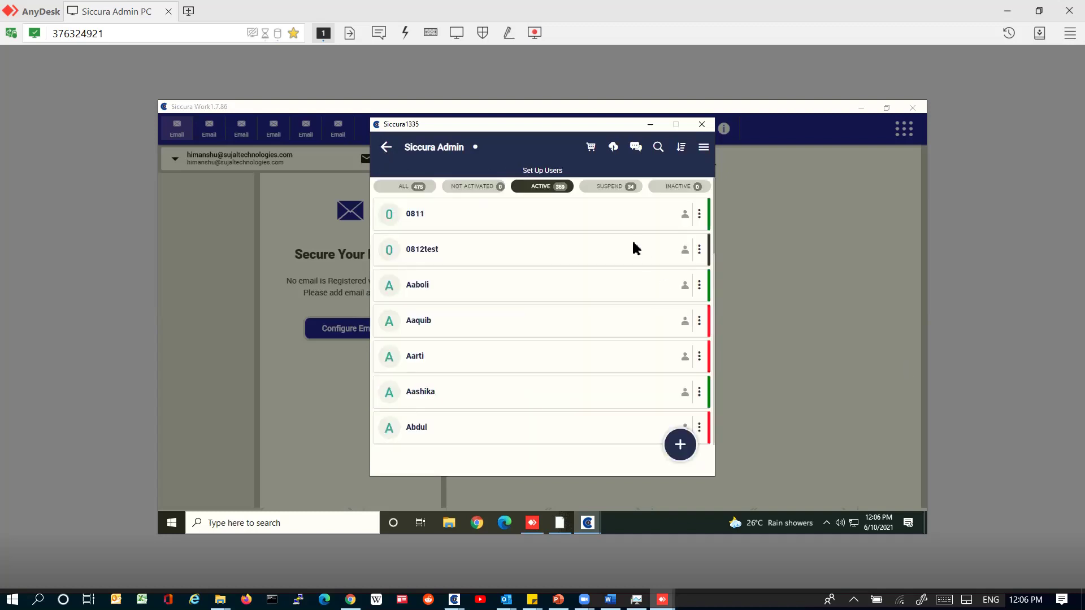
pyautogui.click(658, 147)
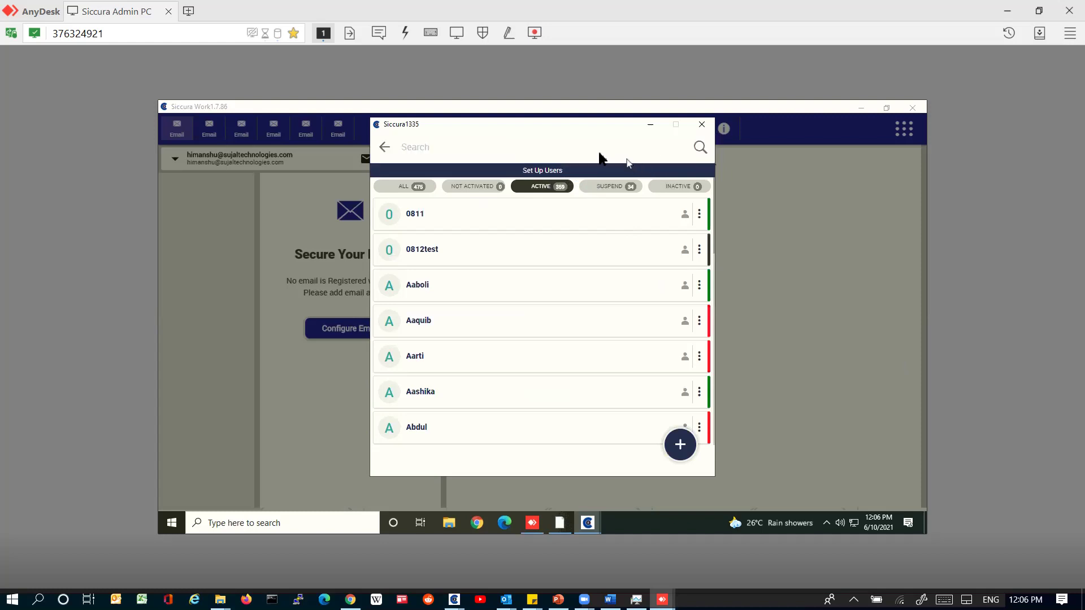
pyautogui.write('hima')
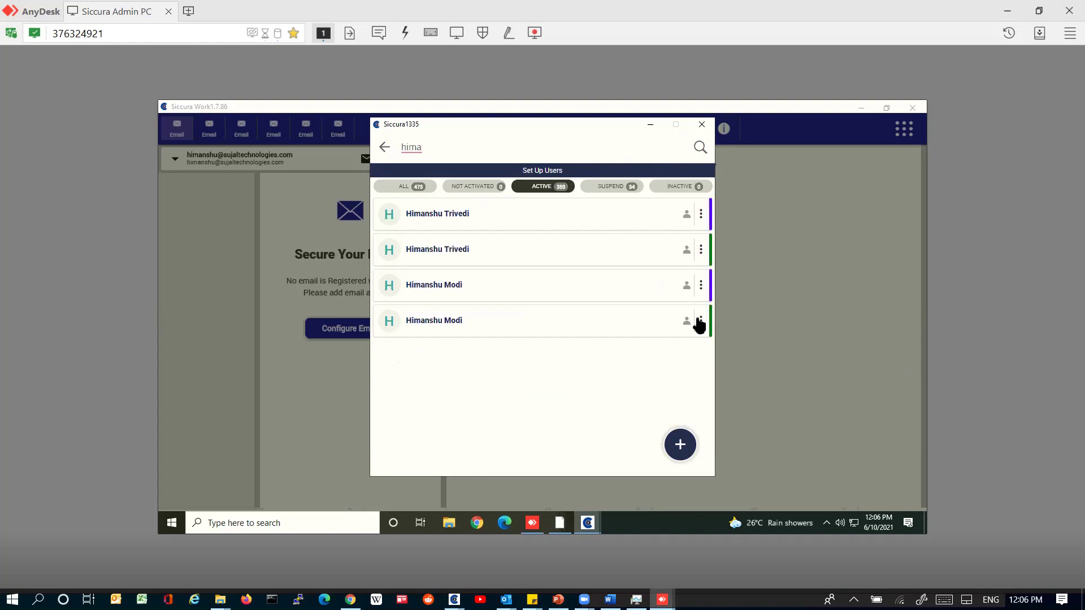
pyautogui.click(701, 321)
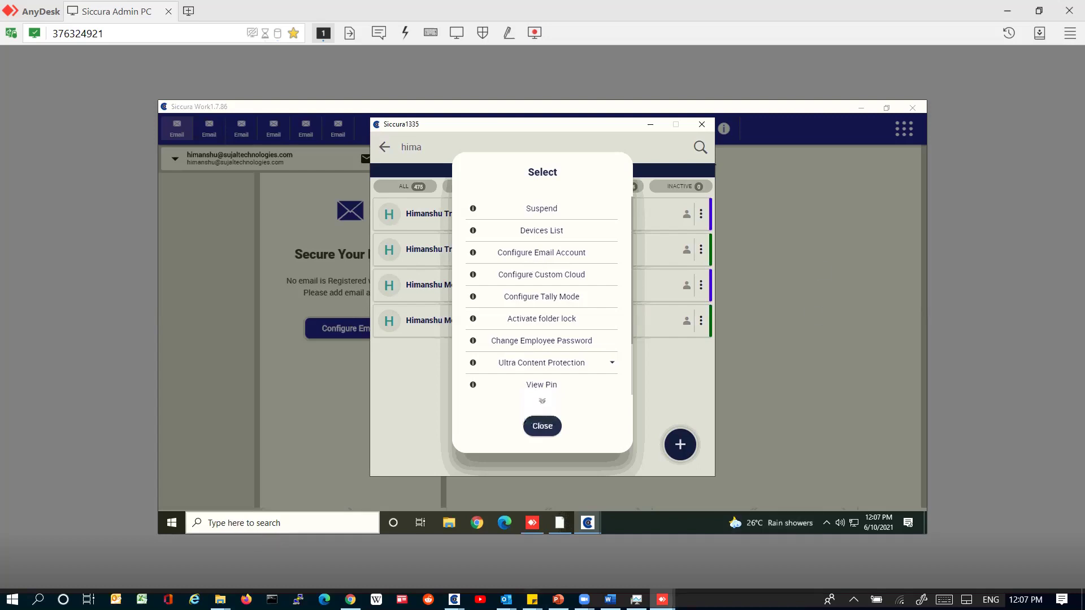
pyautogui.click(350, 600)
pyautogui.click(918, 11)
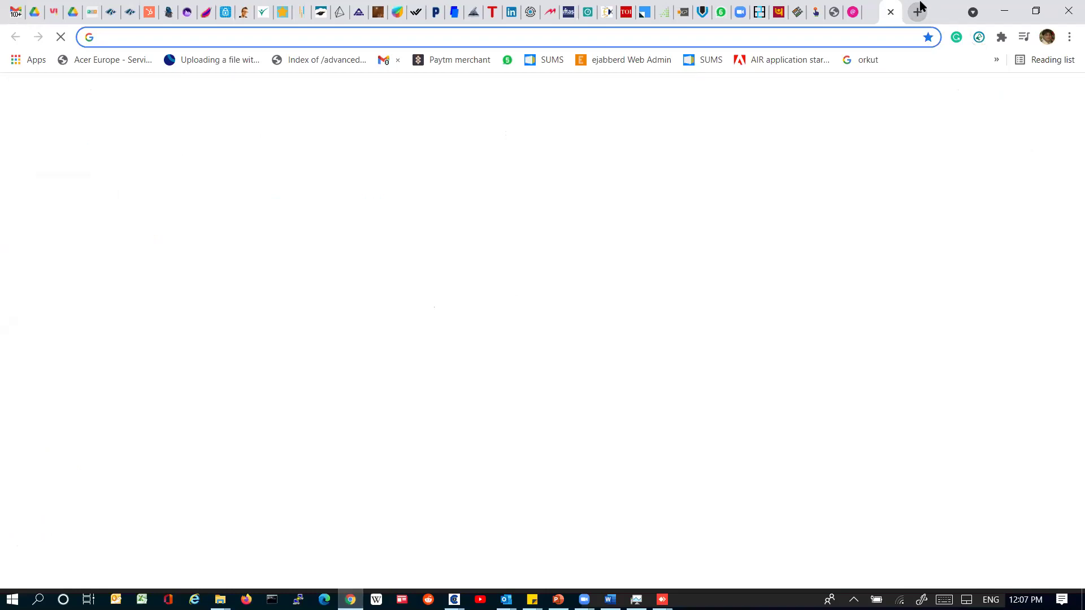
# Step: Reach Google Play through a 'play' web search and open the Siccura Work listing found by 'siccura'
pyautogui.write('play')
pyautogui.press('Down')
pyautogui.press('Down')
pyautogui.press('Down')
pyautogui.press('Up')
pyautogui.press('Return')
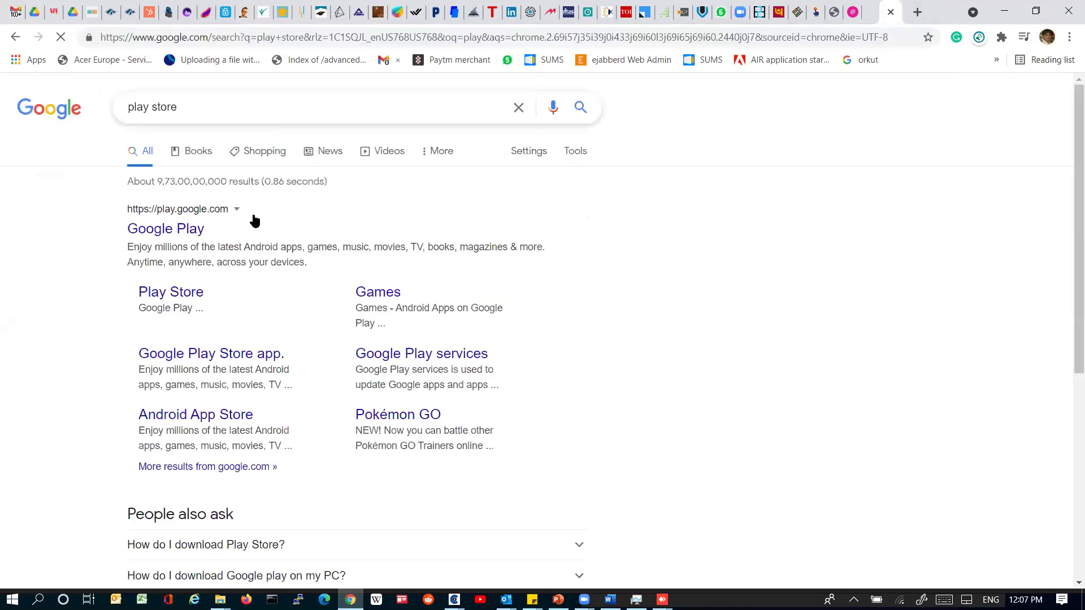
pyautogui.click(200, 228)
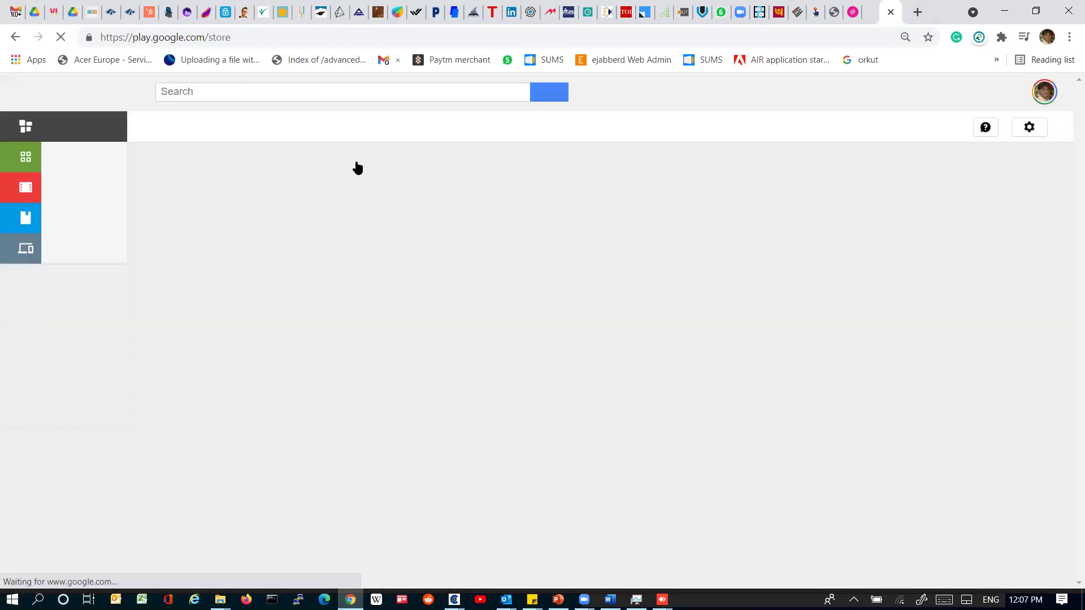
pyautogui.click(293, 97)
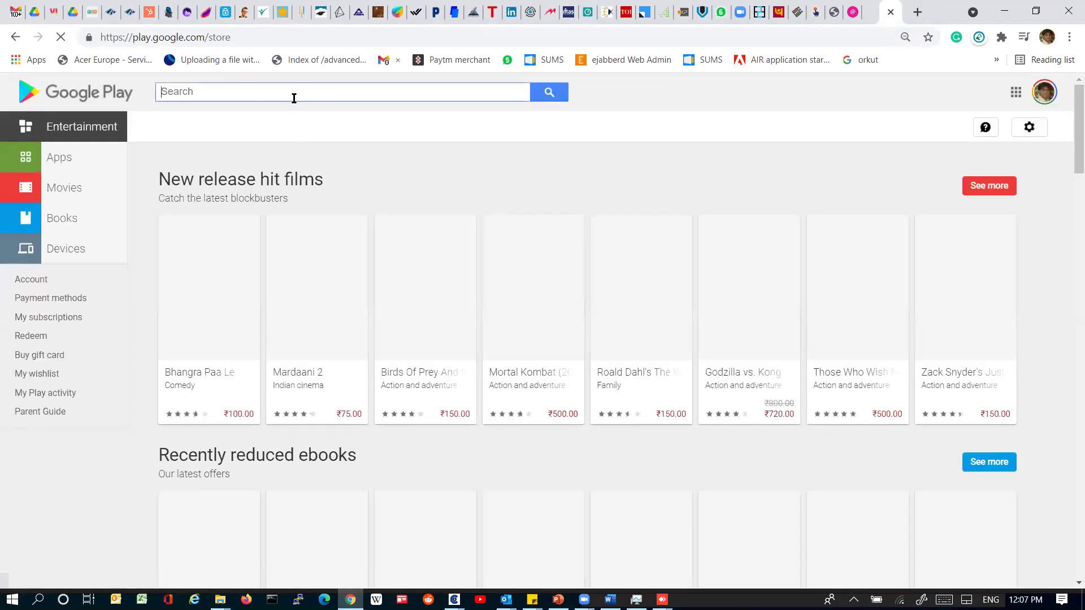
pyautogui.write('siccura')
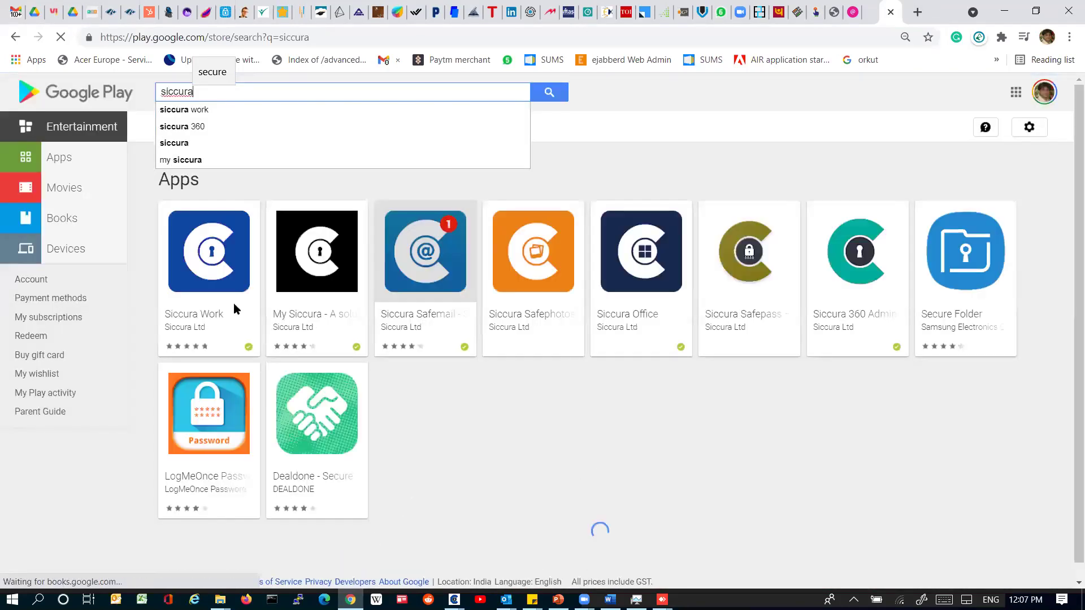
pyautogui.click(198, 331)
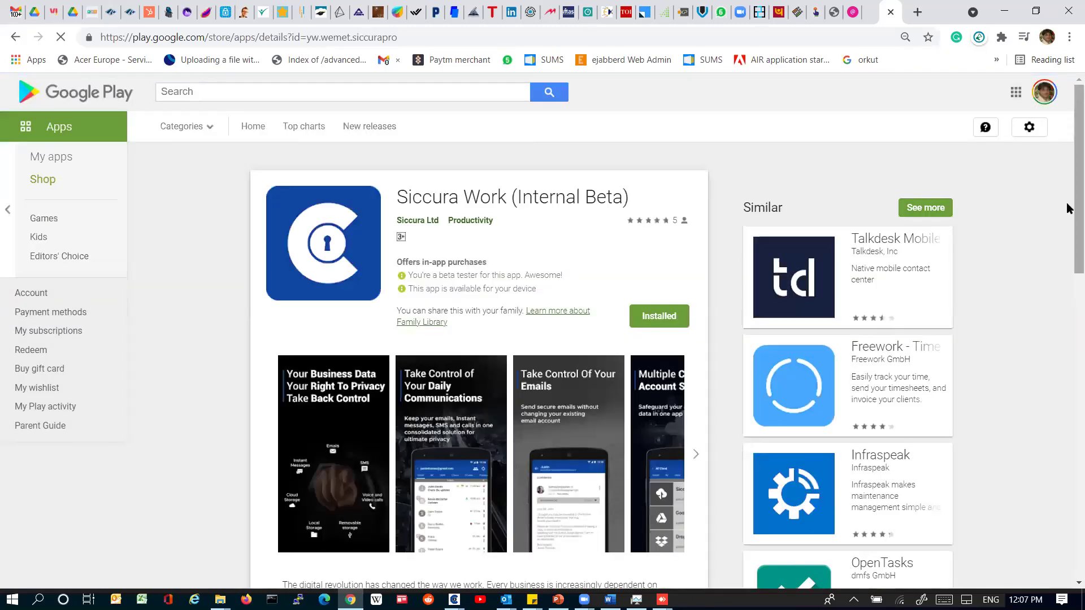
# Step: Browse the Siccura Work screenshots in the enlarged viewer, then close it
pyautogui.scroll(-4, 367, 234)
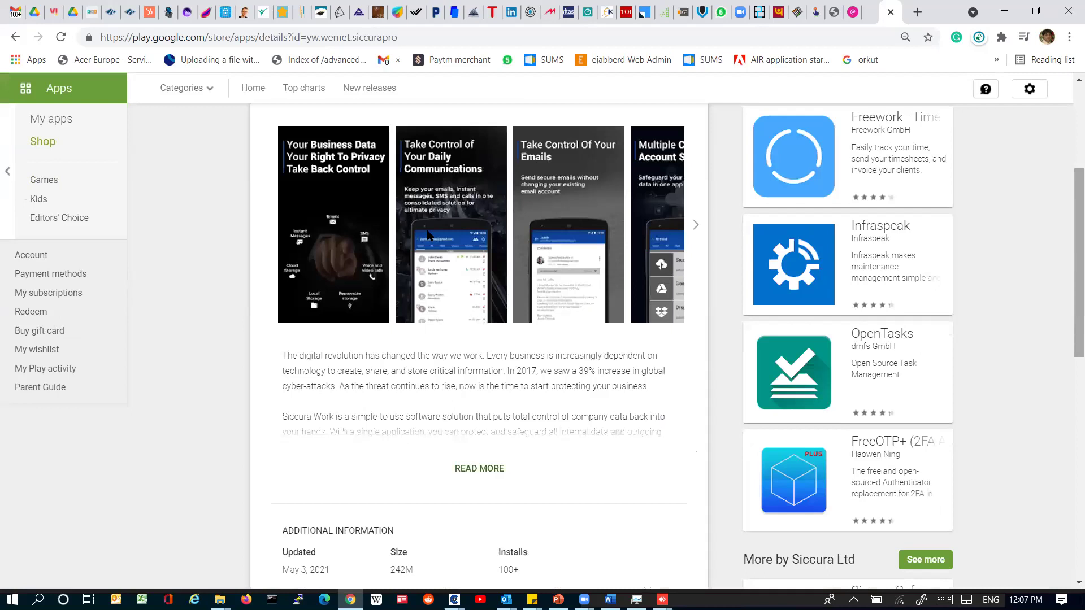
pyautogui.click(428, 237)
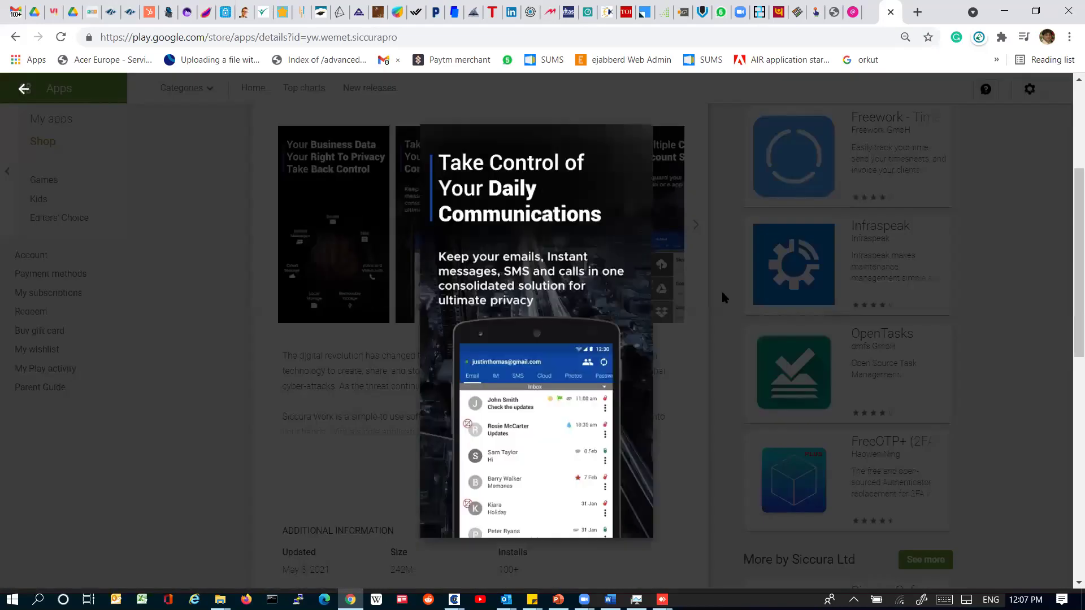
pyautogui.press('Right')
pyautogui.press('Right')
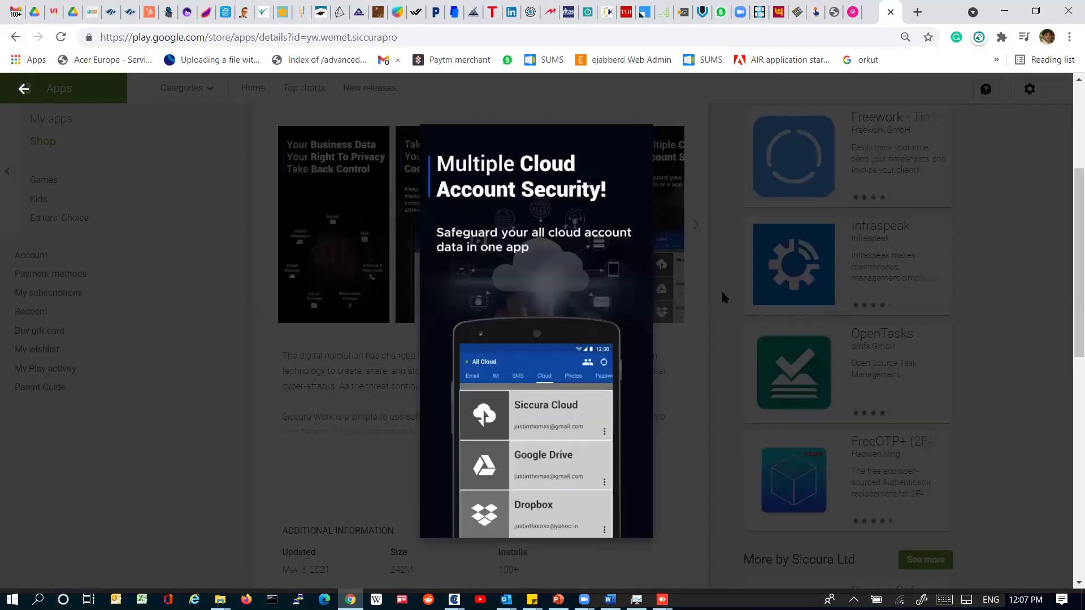
pyautogui.press('Right')
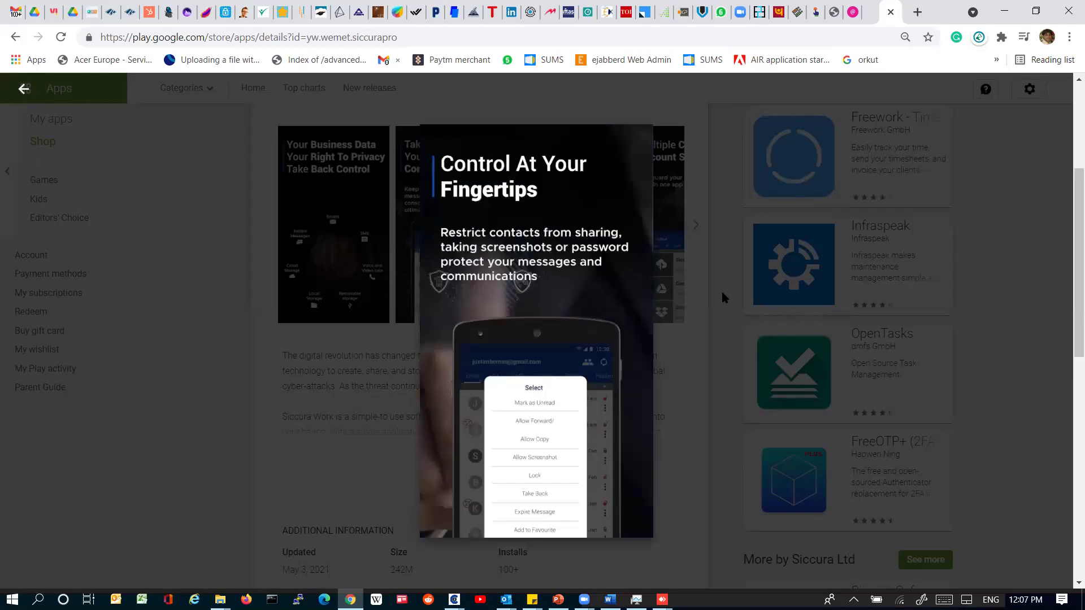
pyautogui.press('Right')
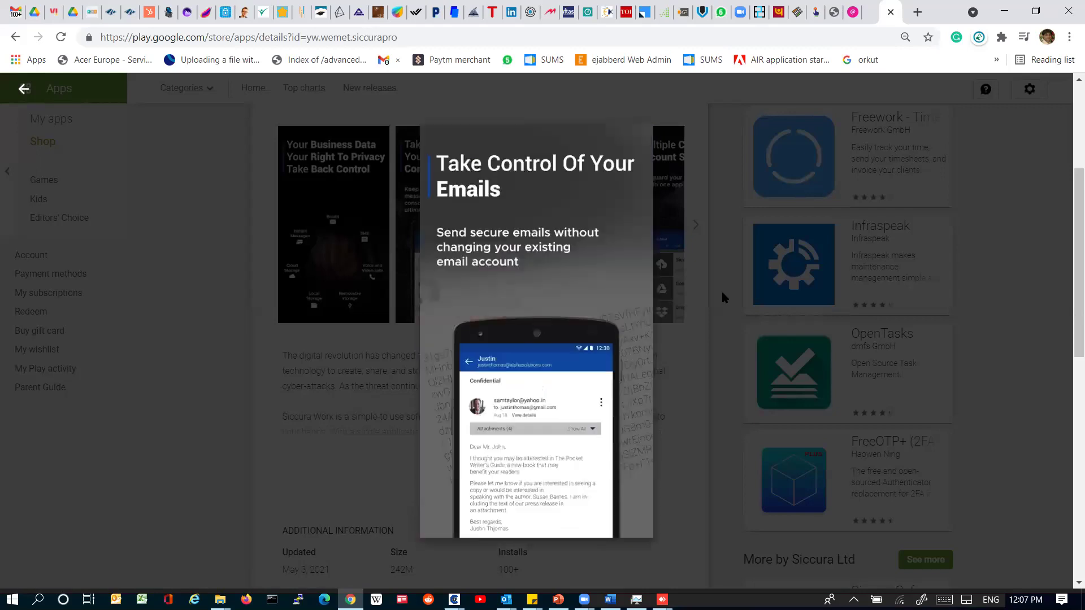
pyautogui.press('Right')
pyautogui.press('Right')
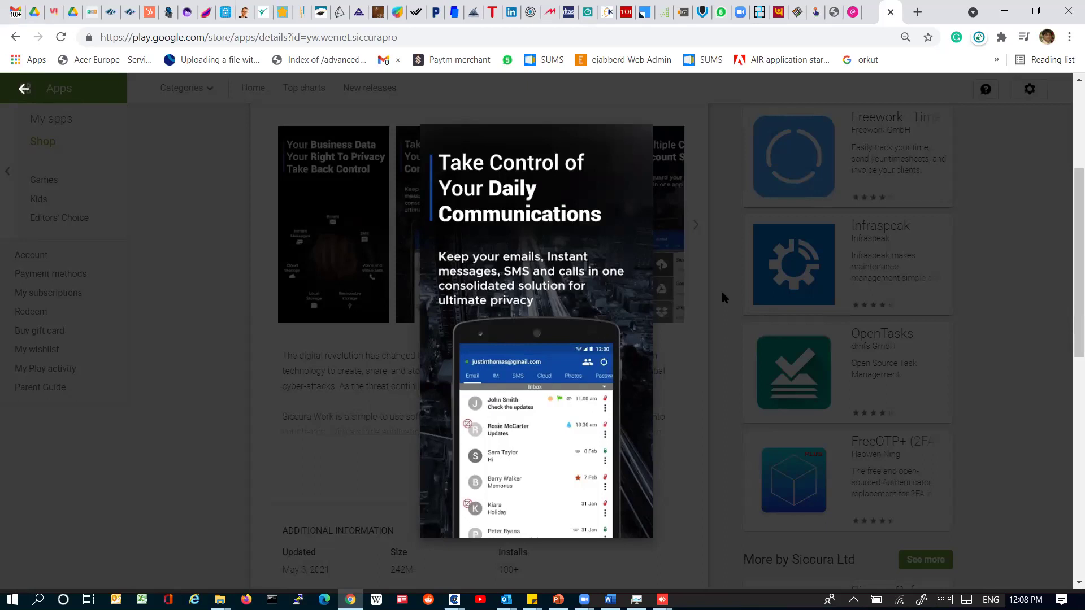
pyautogui.hotkey('alt', 'Left')
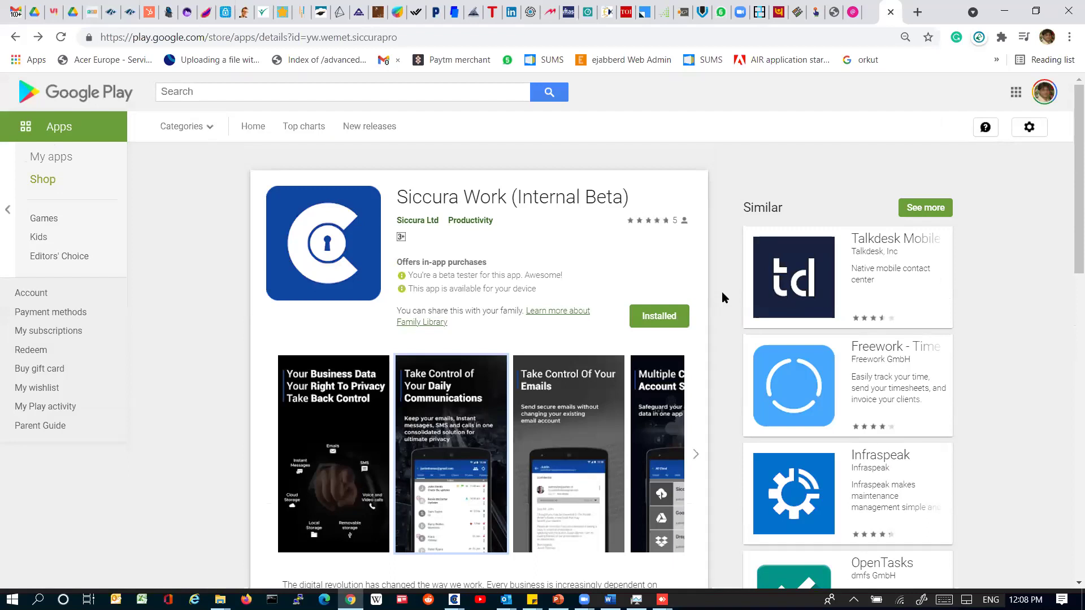
pyautogui.moveTo(662, 599)
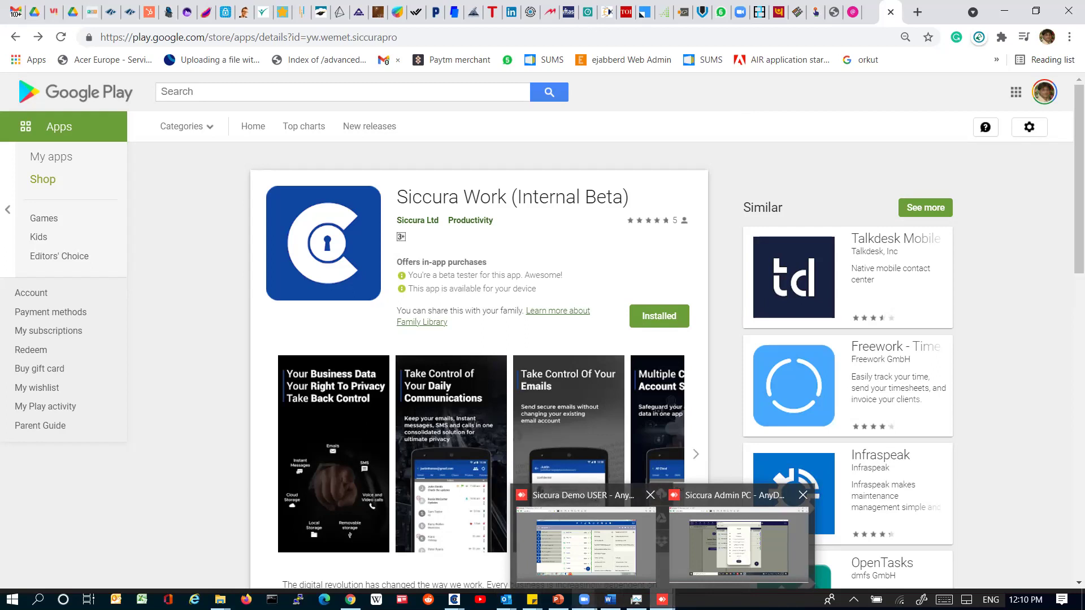
# Step: Minimize the remote sessions, browser and mail windows, and dismiss the Siccura Plugin server warning
pyautogui.click(619, 547)
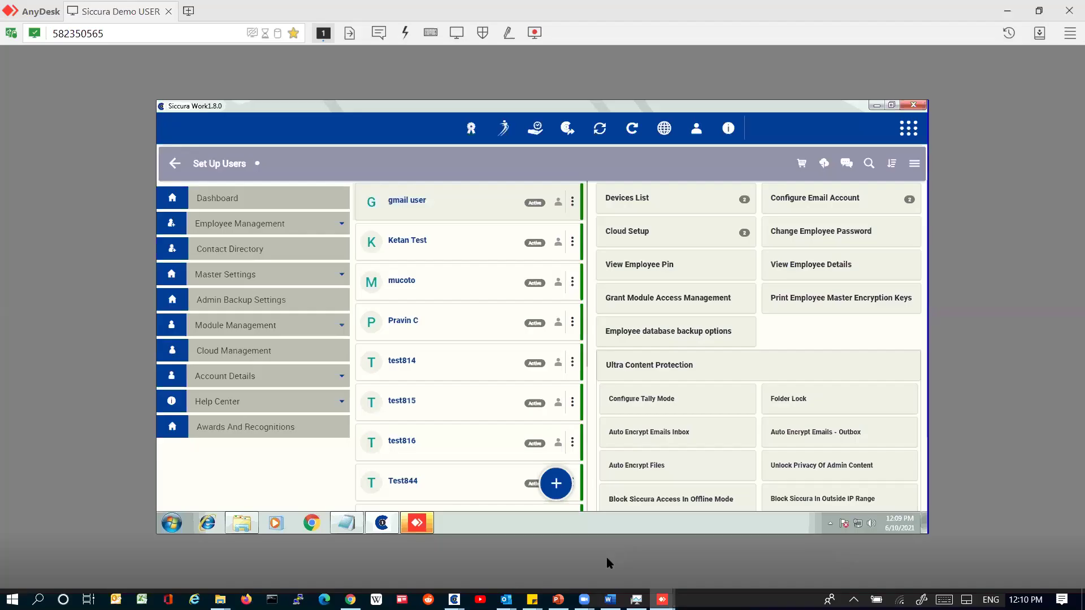
pyautogui.click(1004, 14)
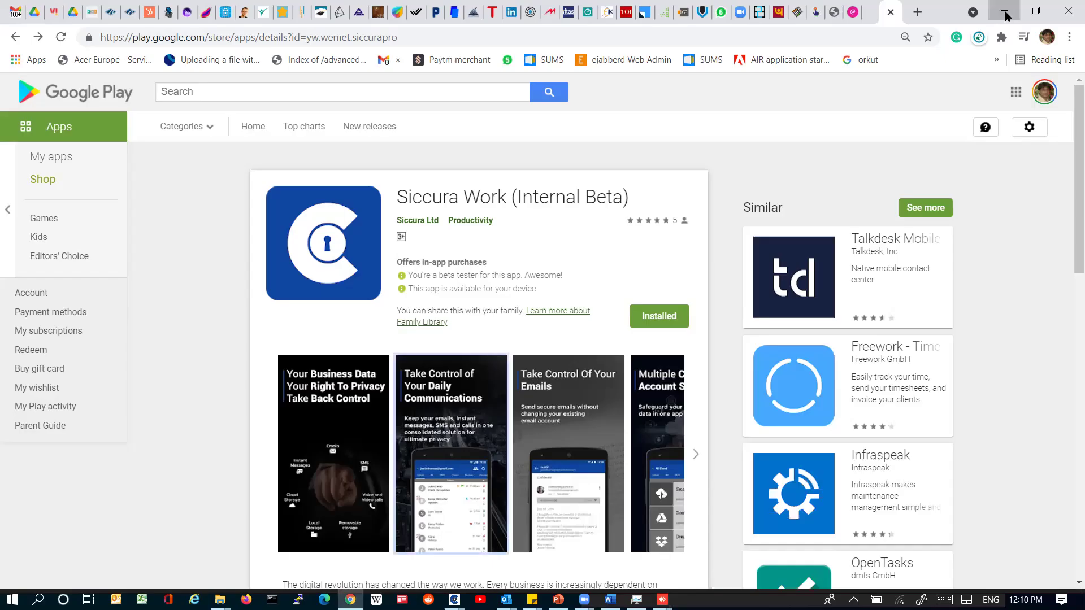
pyautogui.click(1005, 13)
pyautogui.click(1007, 13)
pyautogui.click(1006, 13)
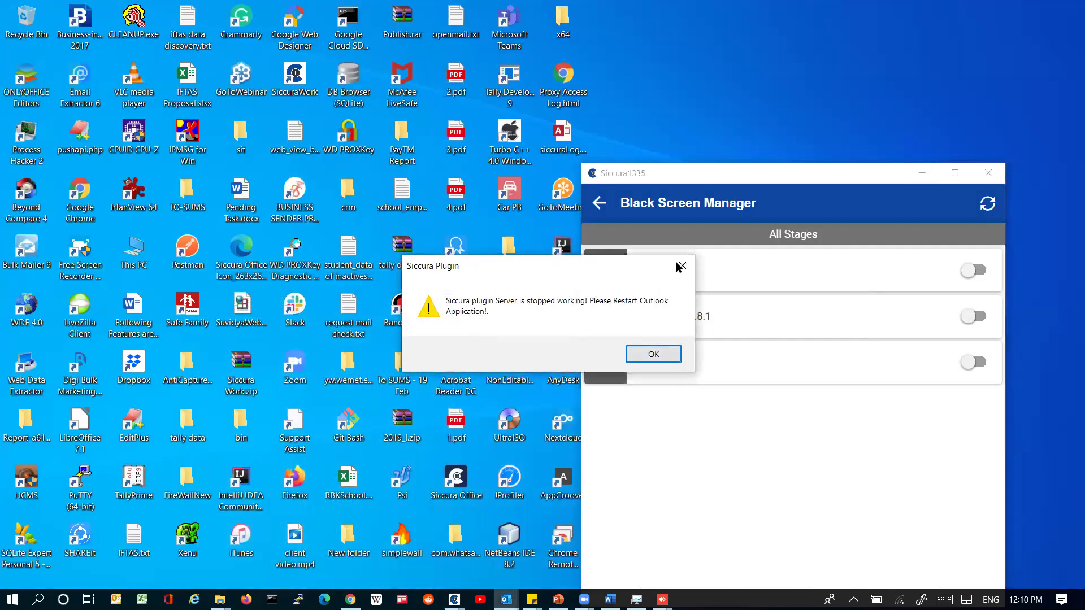
pyautogui.click(681, 265)
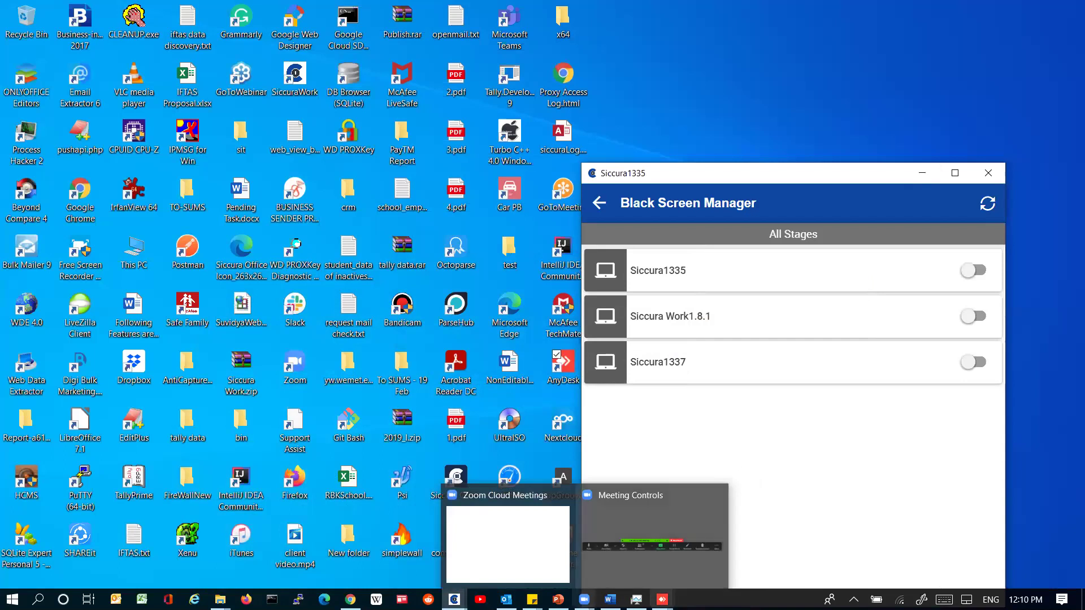
# Step: Bring Black Screen Manager forward, move it up-left, then switch back to Google Play
pyautogui.moveTo(662, 599)
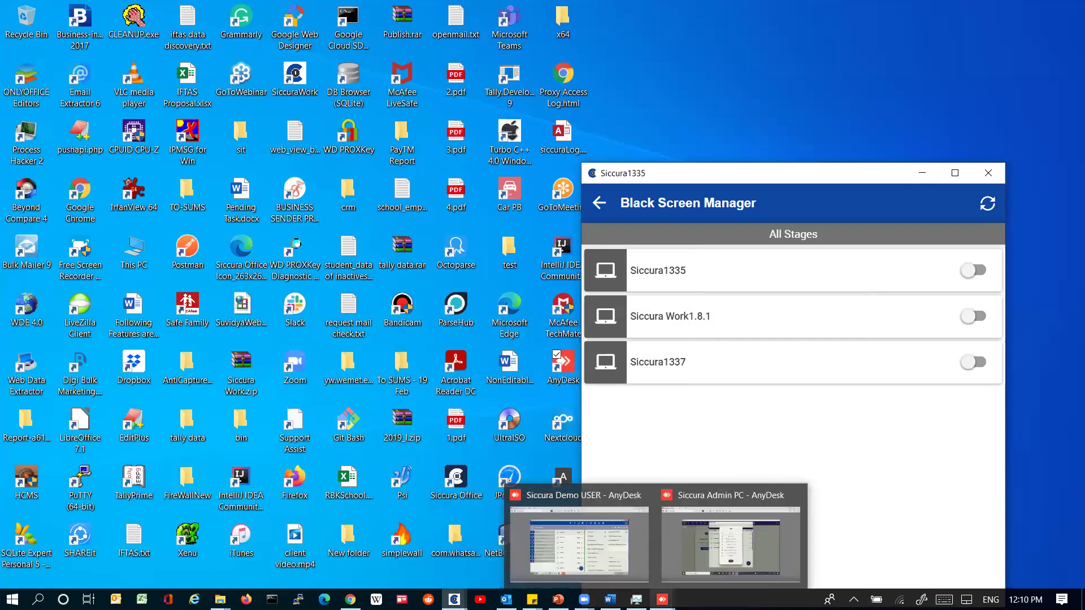
pyautogui.moveTo(454, 599)
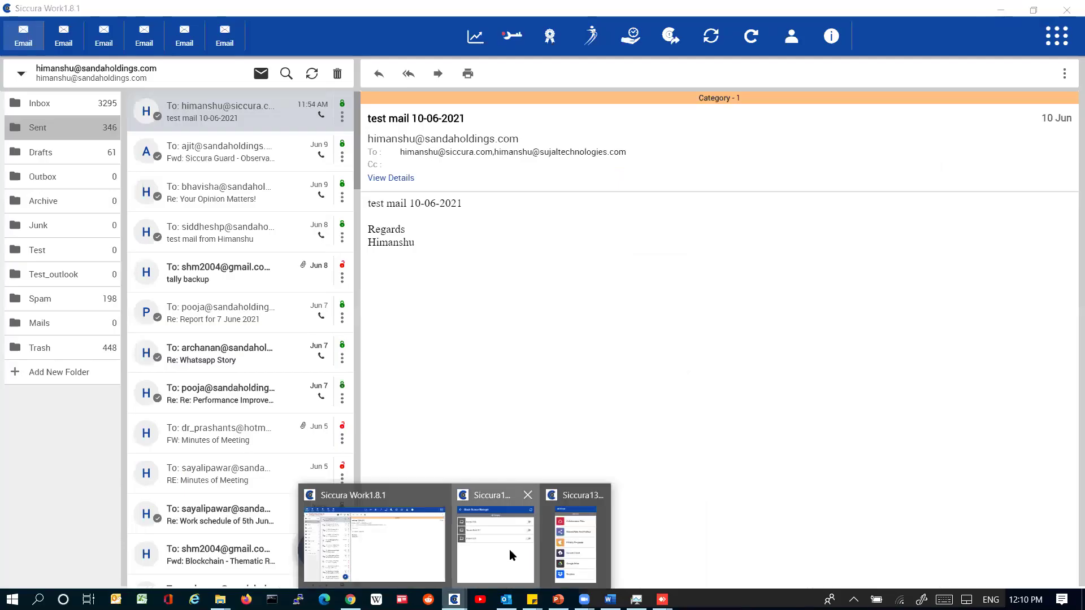
pyautogui.click(511, 555)
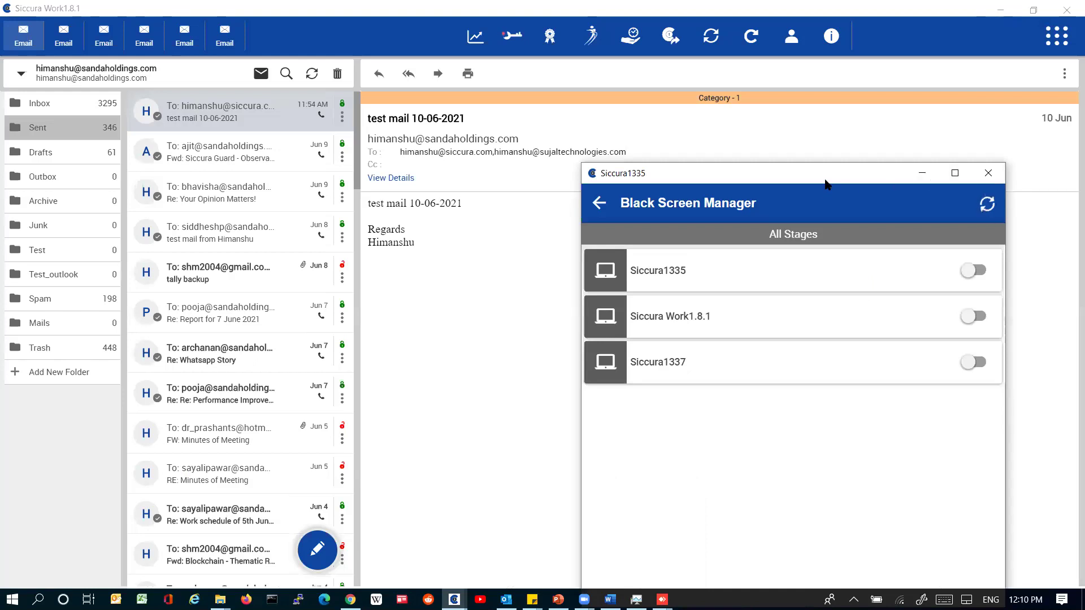
pyautogui.moveTo(823, 176); pyautogui.dragTo(688, 84)
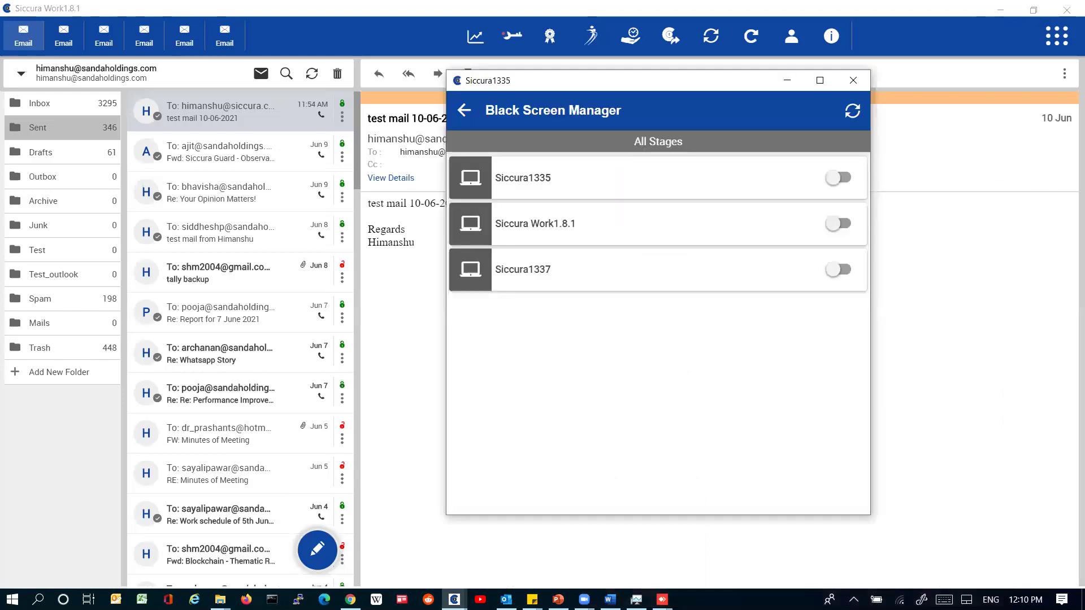
pyautogui.click(584, 599)
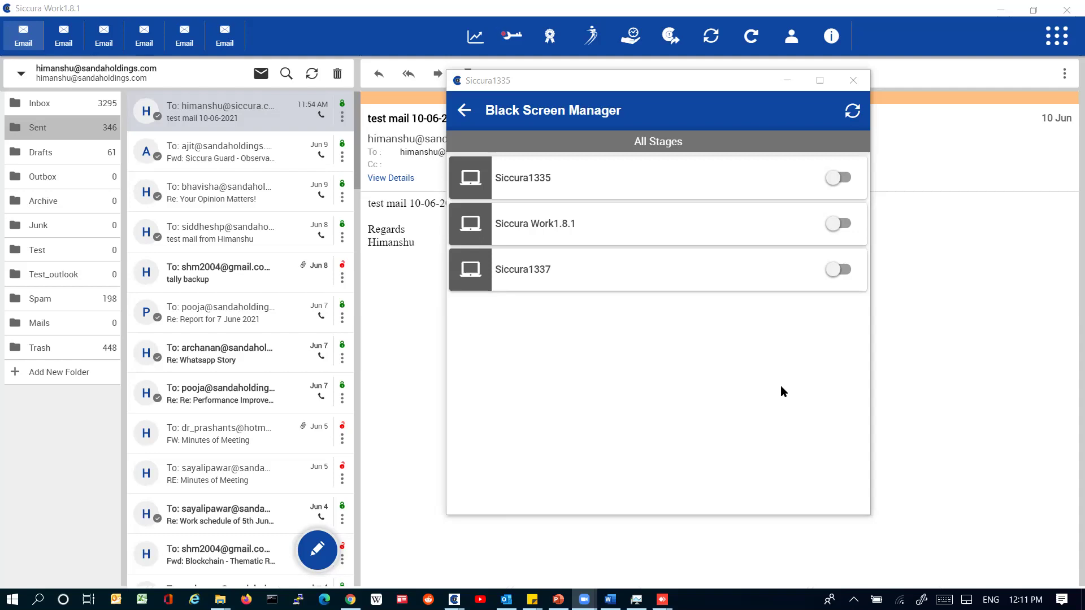
pyautogui.hotkey('alt', 'Tab')
pyautogui.hotkey('alt', 'Tab')
pyautogui.hotkey('alt', 'Tab')
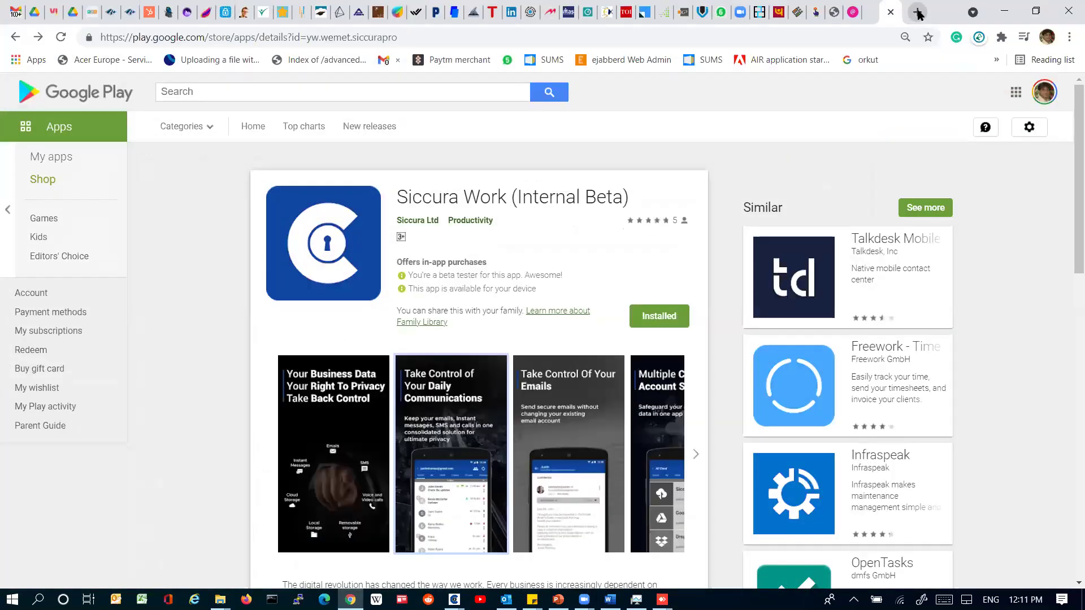
# Step: Open siccura.com in a new browser tab
pyautogui.click(911, 25)
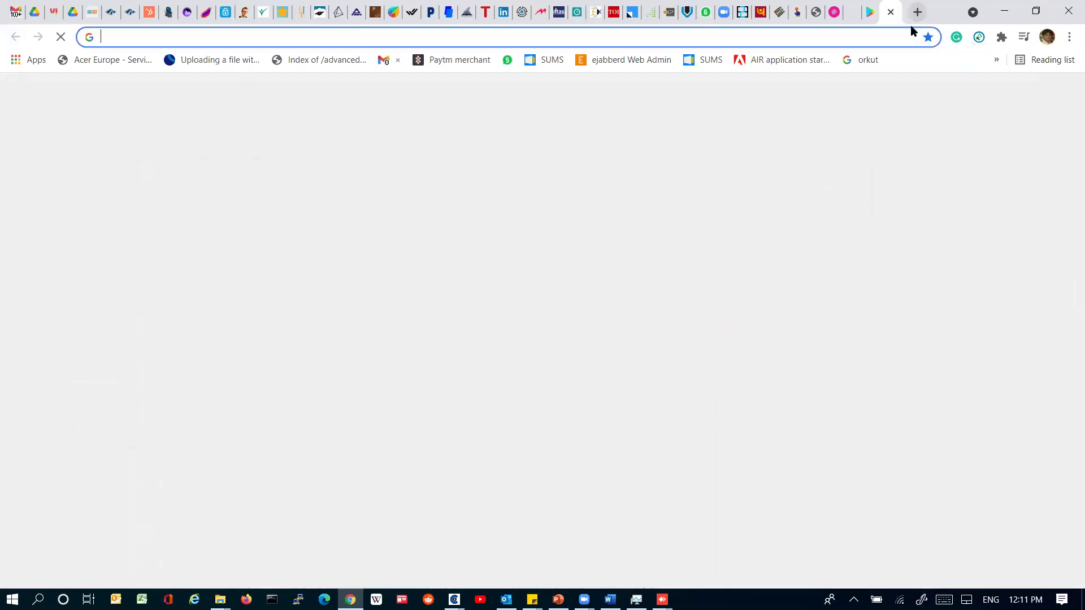
pyautogui.write('siccura.com')
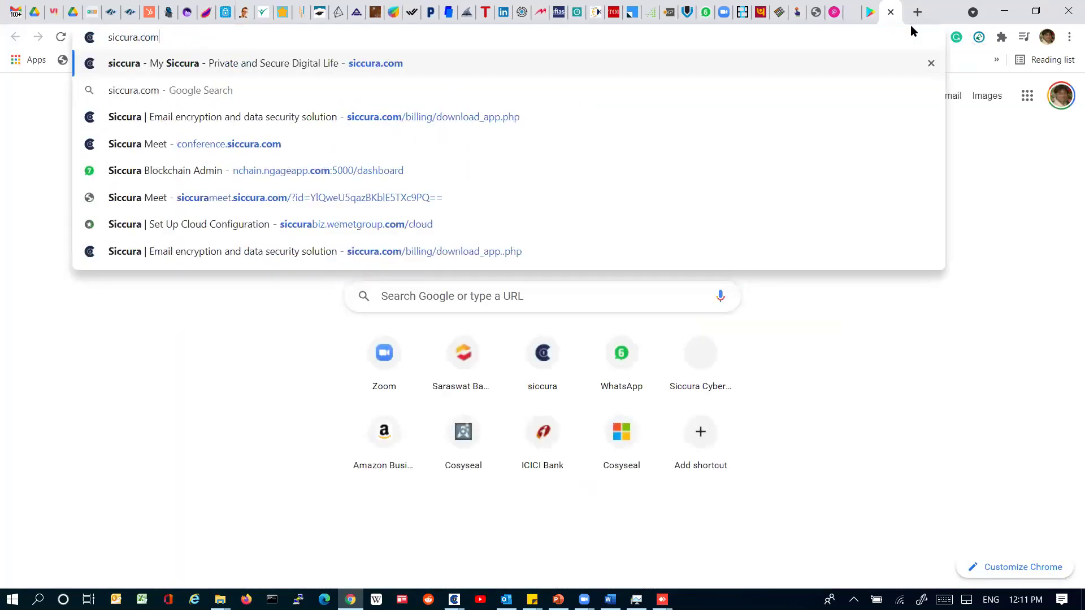
pyautogui.press('Return')
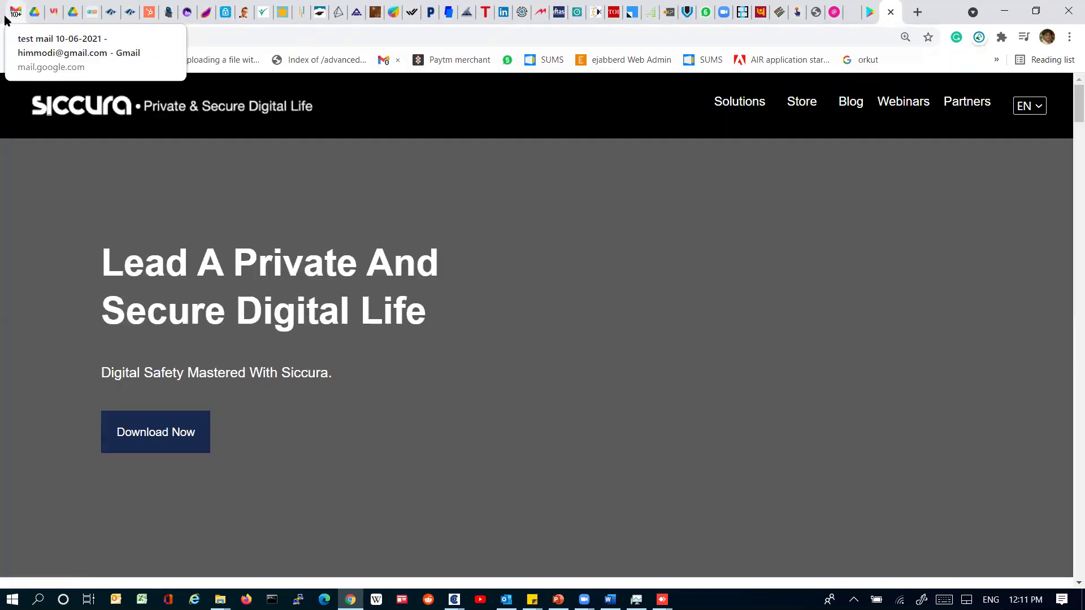
# Step: From the Gmail test mail, open Siccura's download page and its App Store link in a new tab
pyautogui.click(14, 17)
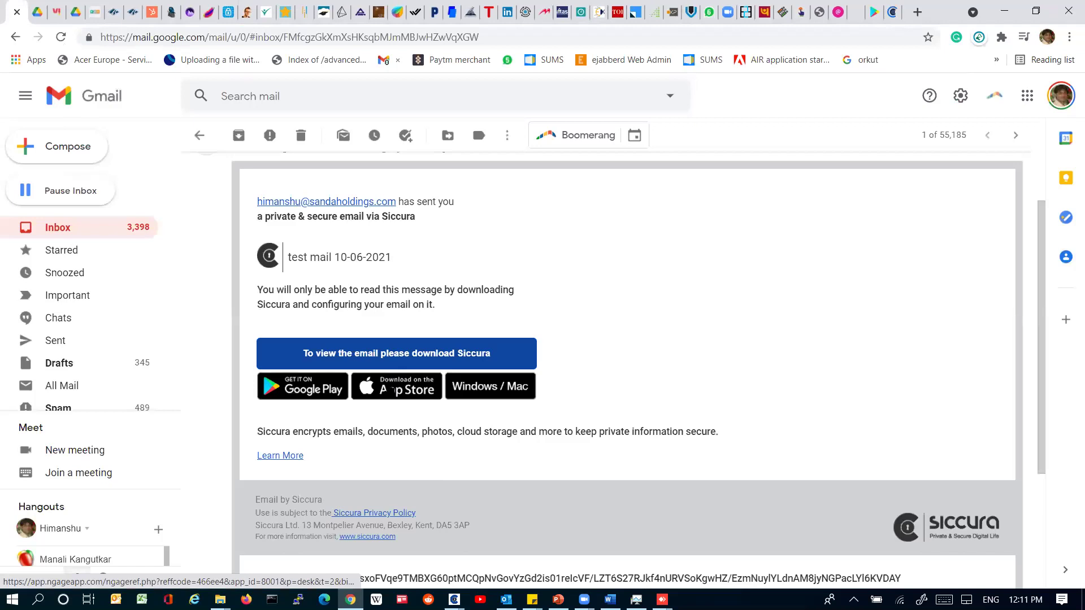
pyautogui.click(514, 399)
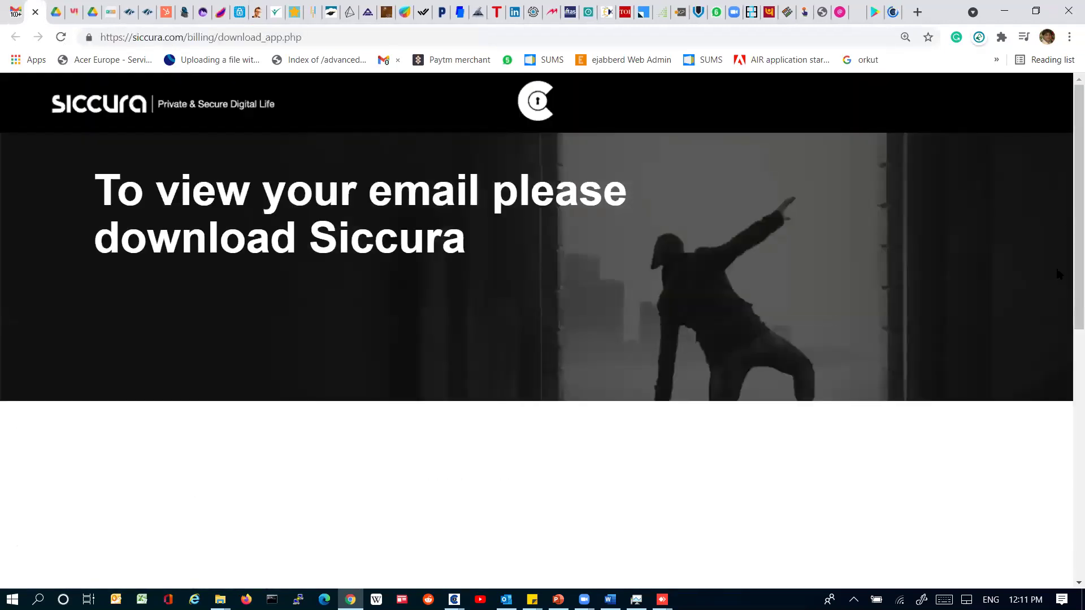
pyautogui.scroll(-4, 1067, 237)
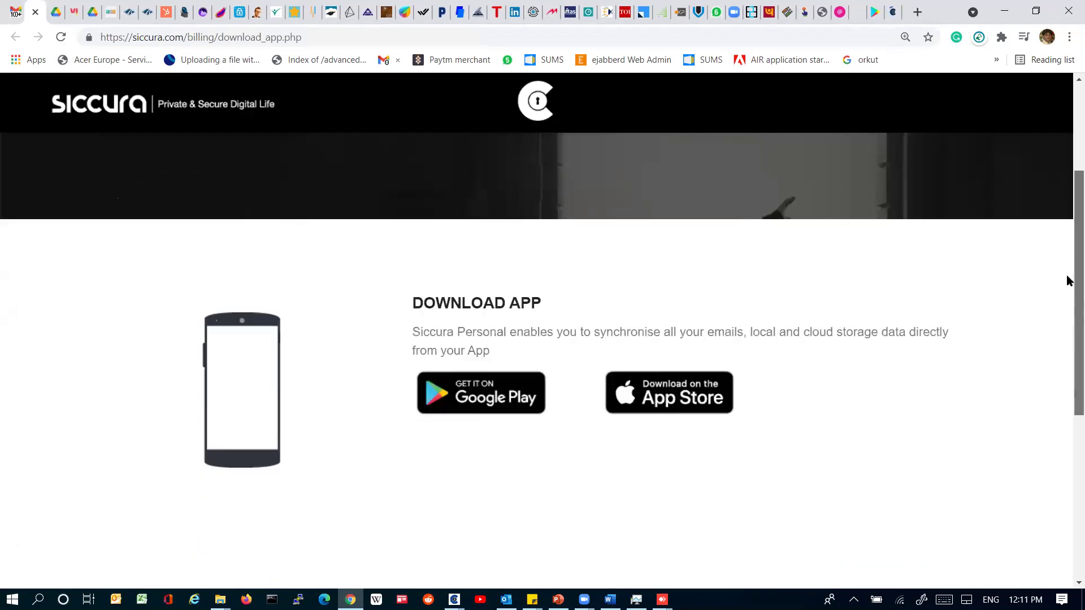
pyautogui.scroll(-5, 1068, 295)
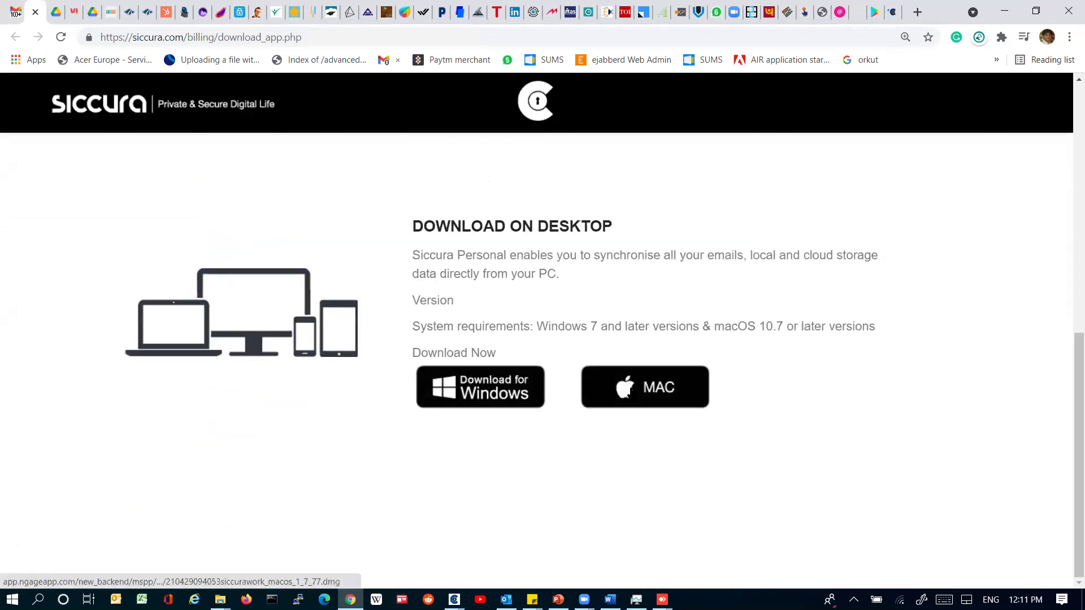
pyautogui.moveTo(1066, 456); pyautogui.dragTo(1068, 327)
pyautogui.scroll(-2, 780, 380)
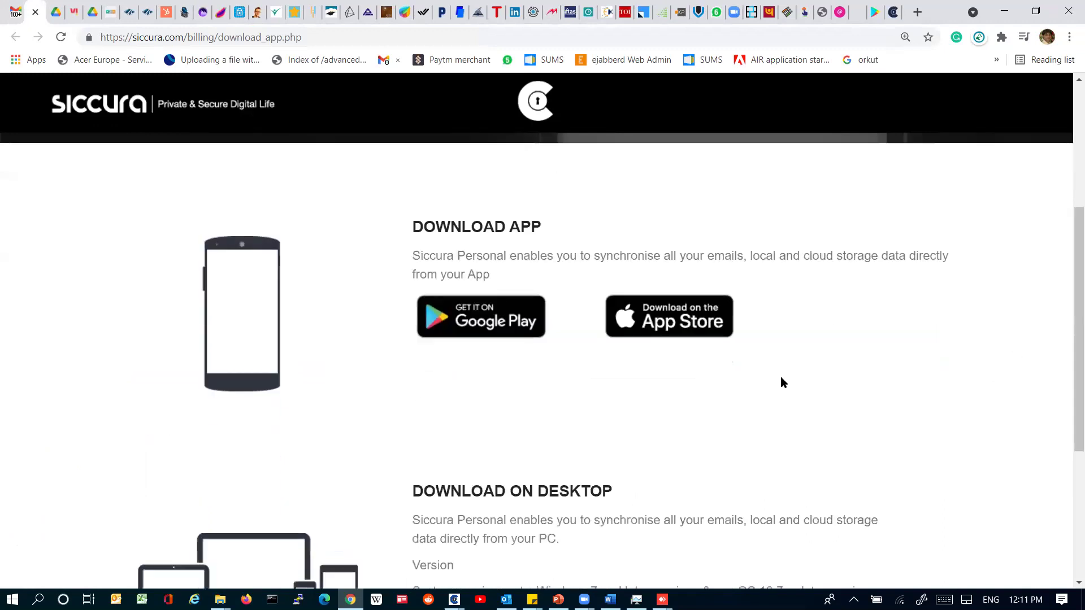
pyautogui.rightClick(670, 326)
pyautogui.click(685, 333)
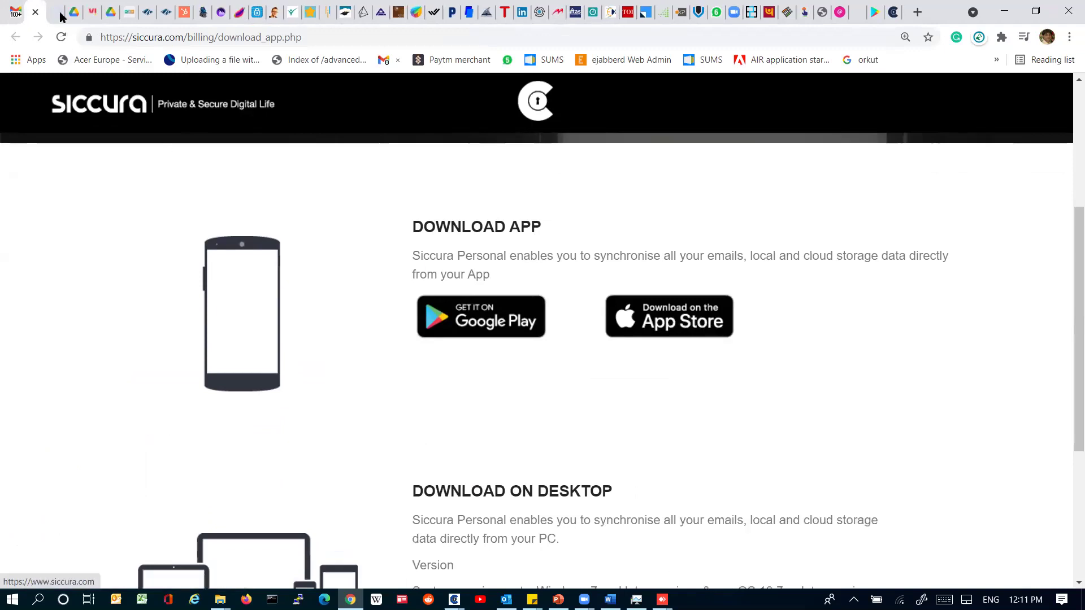
# Step: View the My Siccura listing in App Store Preview, then return to the Siccura Admin PC session
pyautogui.click(61, 16)
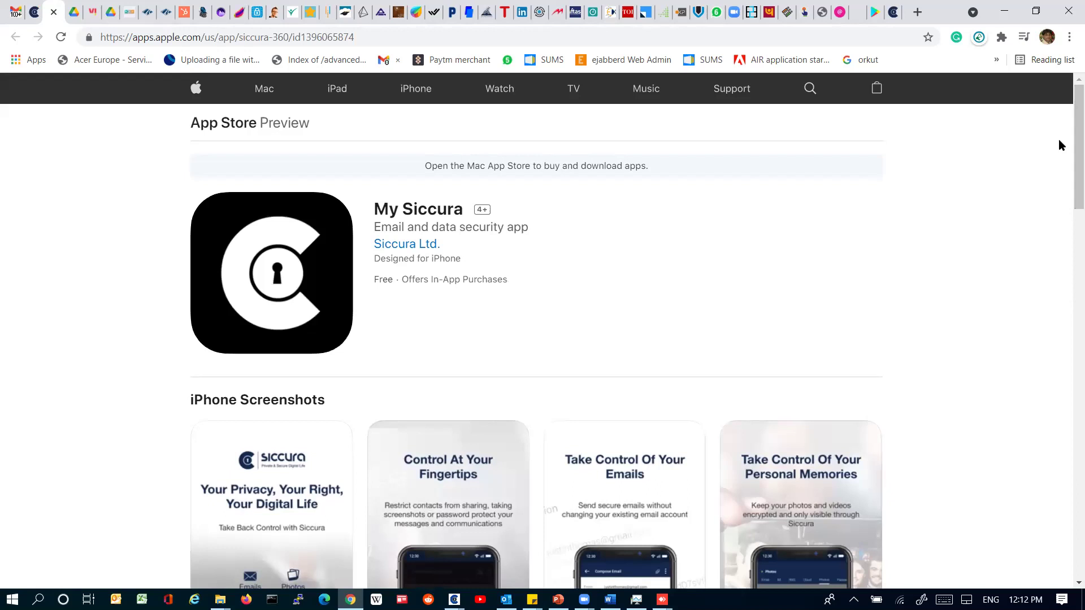
pyautogui.click(662, 600)
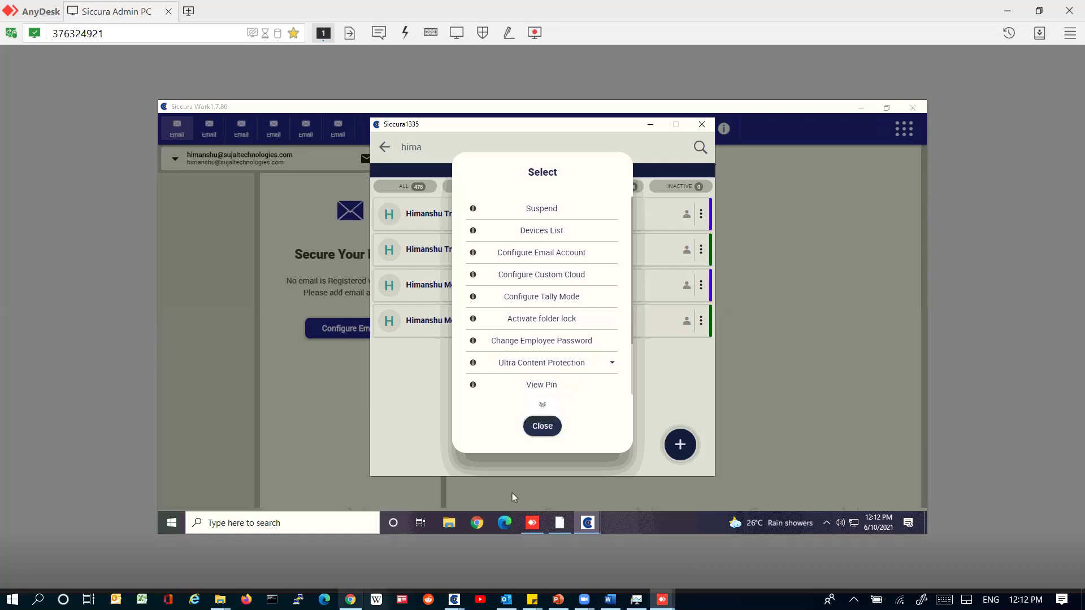
# Step: Bring up the demo folder 2 window and select the Break The Chain order PDF
pyautogui.moveTo(222, 598)
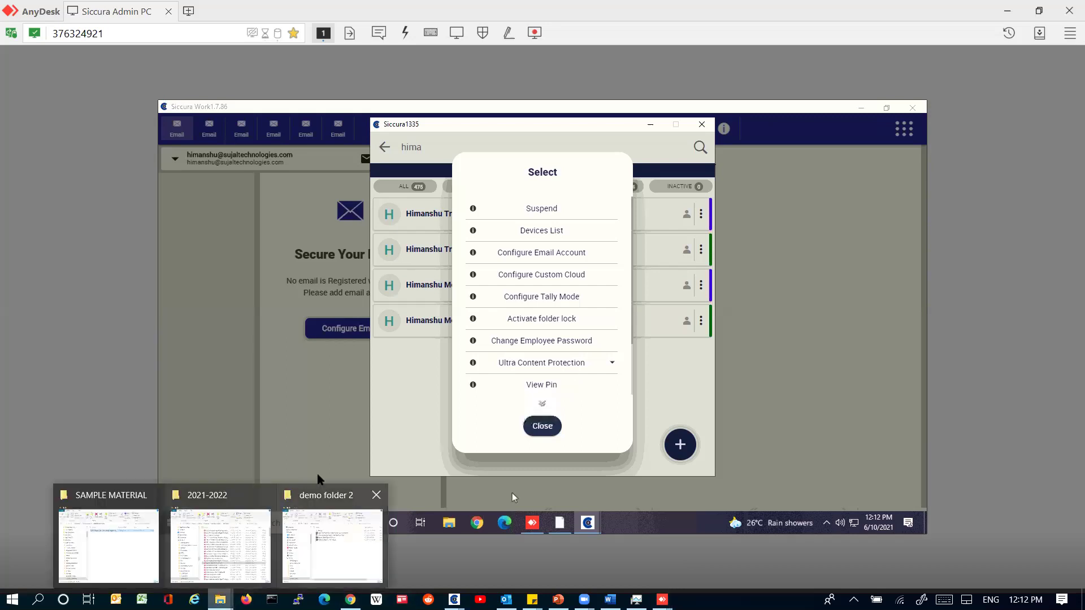
pyautogui.click(318, 481)
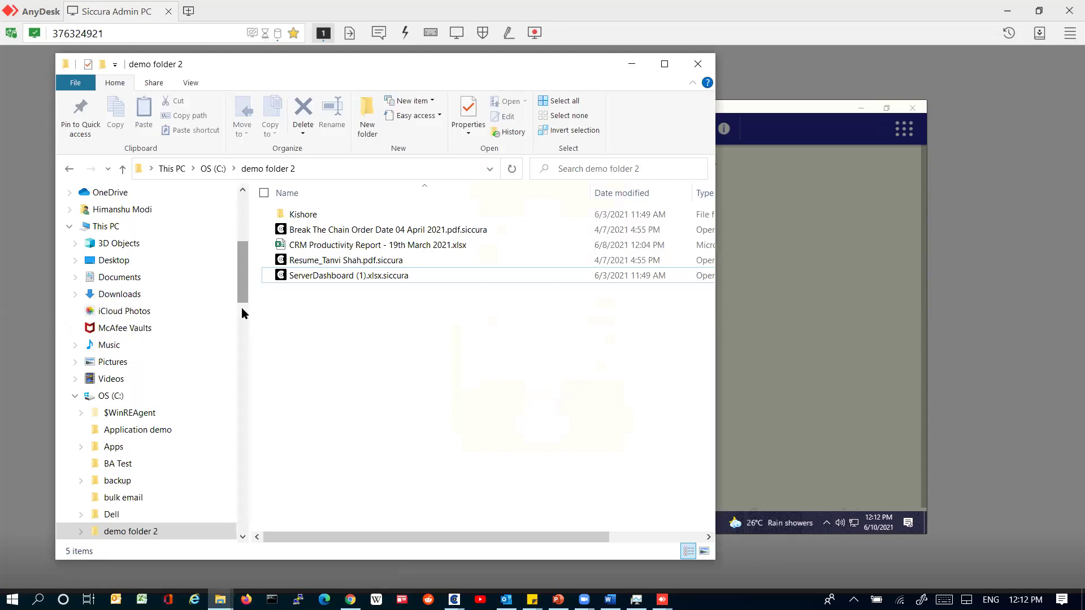
pyautogui.scroll(-2, 242, 308)
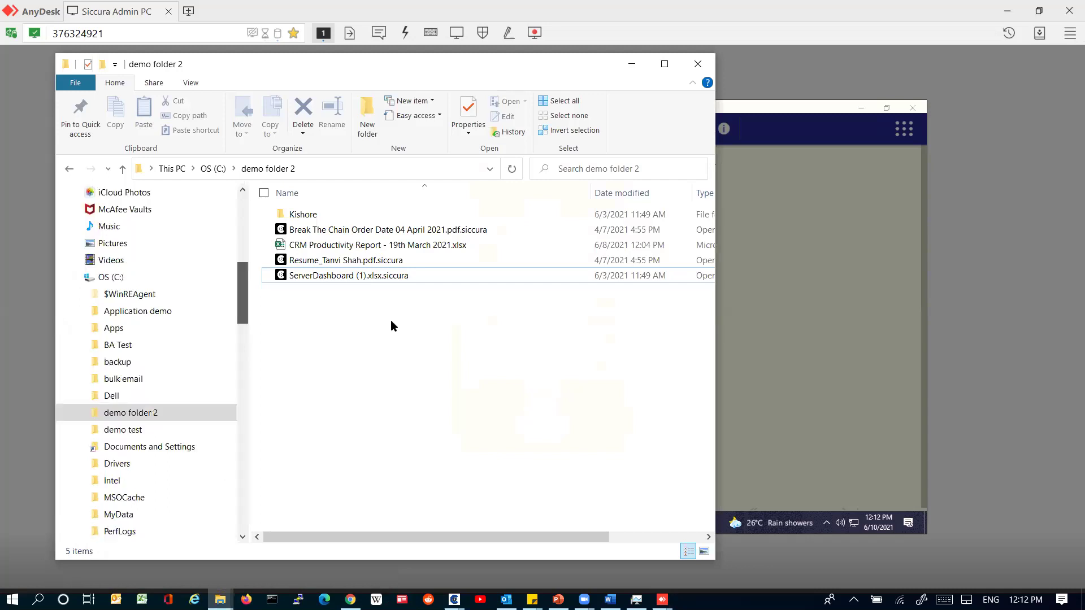
pyautogui.click(444, 232)
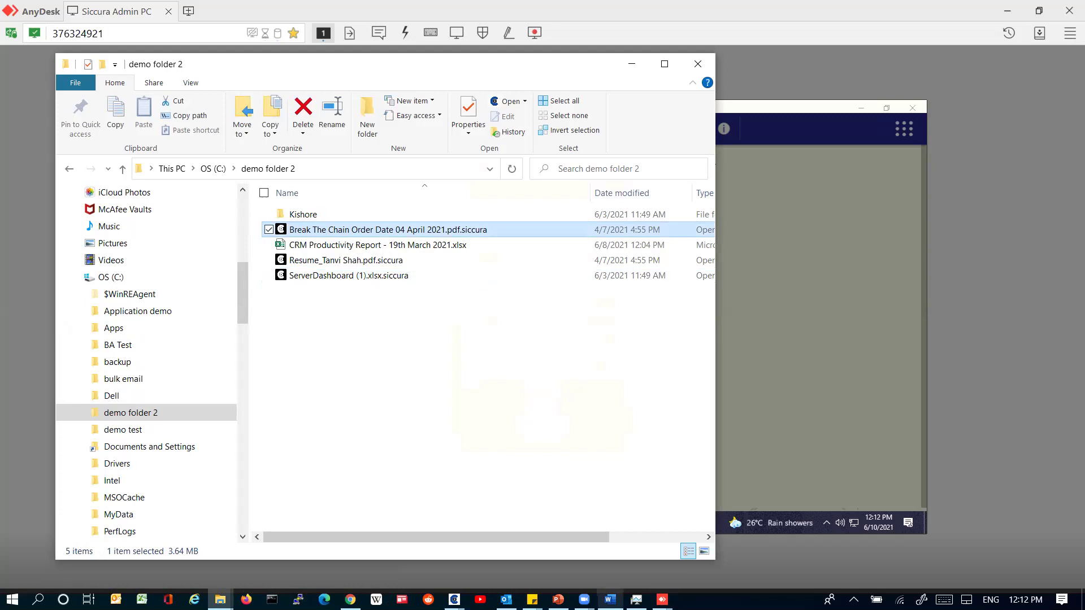
# Step: Use the Start menu, then select the encrypted ServerDashboard (1).xlsx.siccura file
pyautogui.moveTo(610, 599)
pyautogui.press('super')
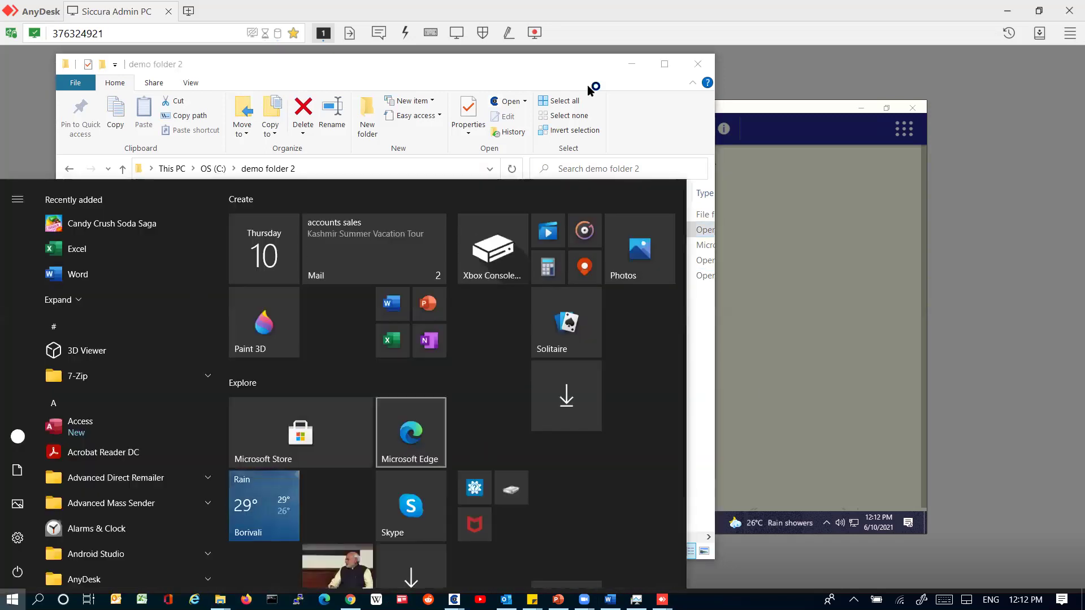
pyautogui.click(568, 73)
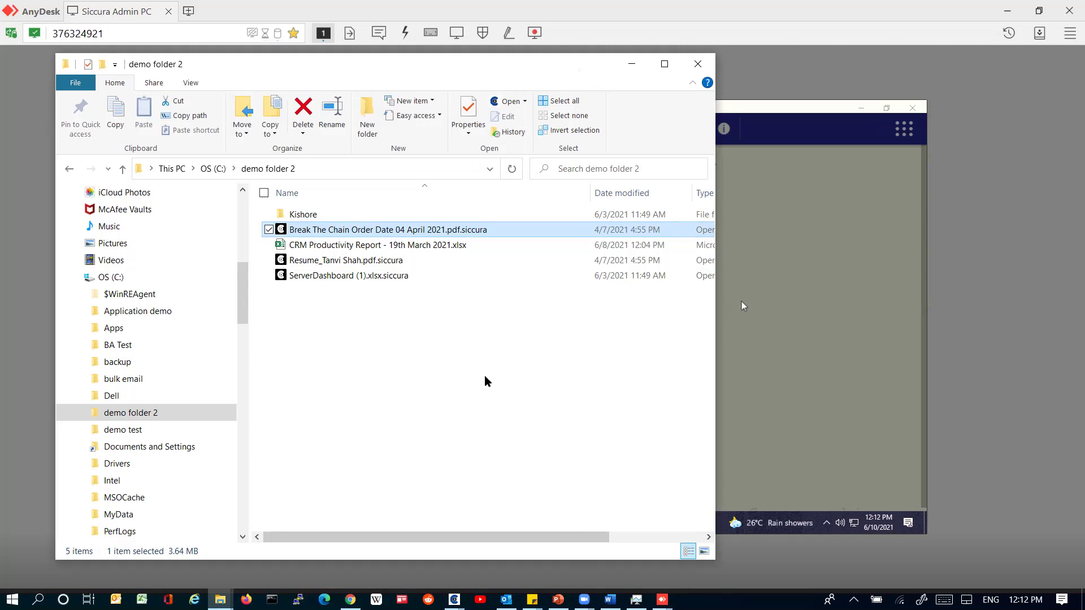
pyautogui.click(377, 277)
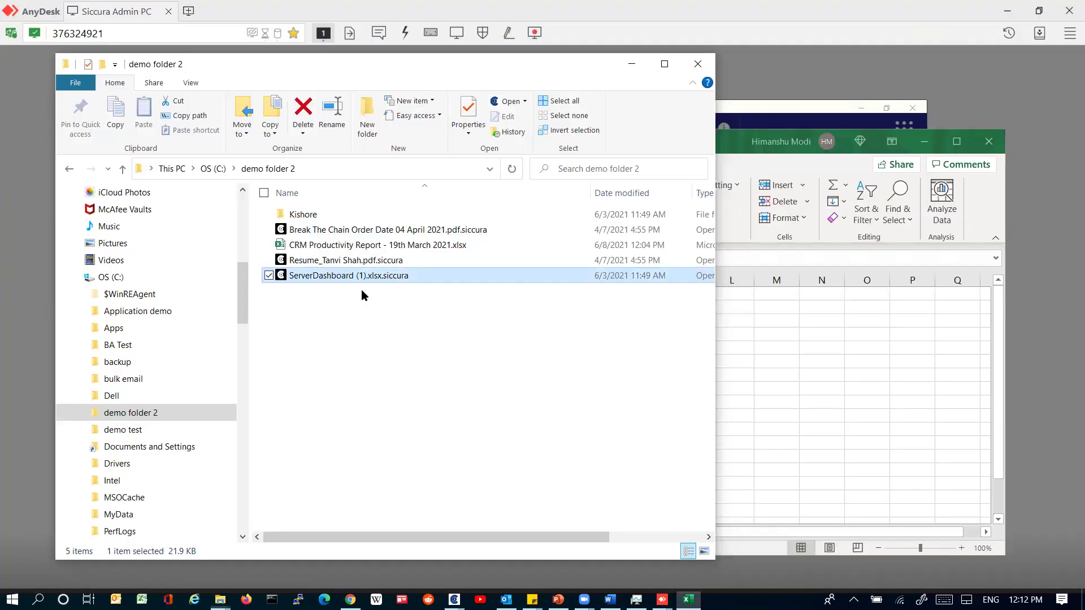
# Step: Drag ServerDashboard (1).xlsx.siccura into Excel, maximize its garbled workbook, then Alt+Tab back
pyautogui.moveTo(361, 281); pyautogui.dragTo(839, 215)
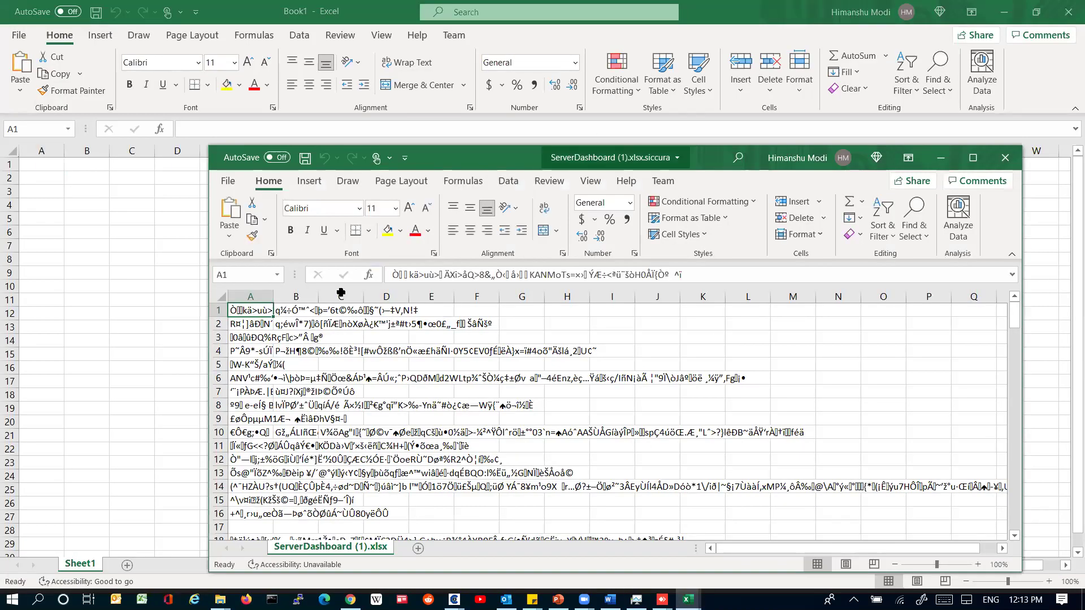
pyautogui.click(339, 287)
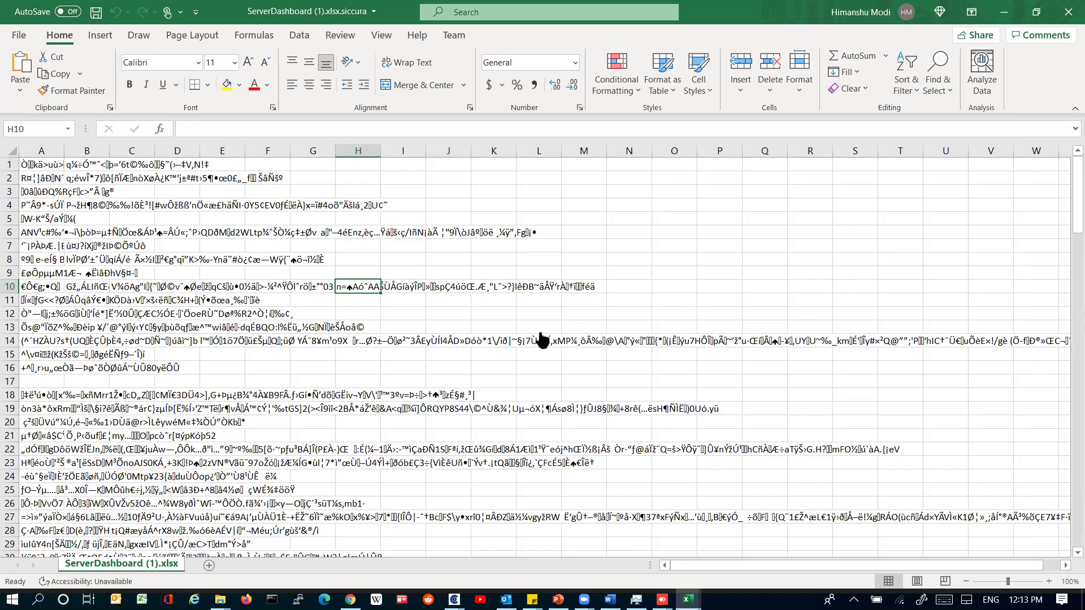
pyautogui.hotkey('alt', 'Tab')
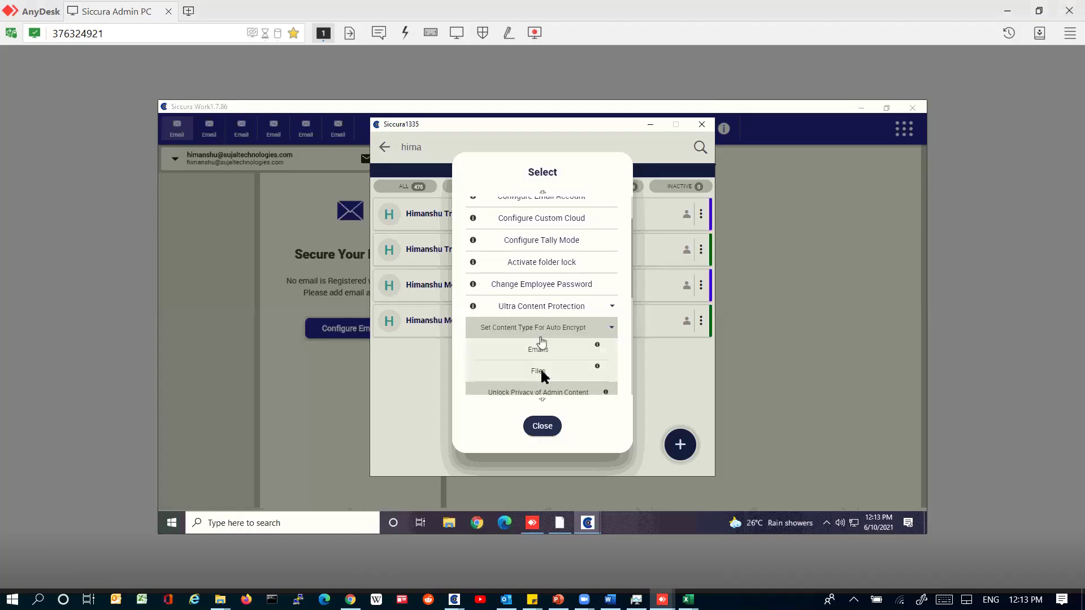
# Step: Enable Files auto-encryption for Hard Drive and Removable Drive and apply it
pyautogui.click(541, 371)
pyautogui.click(604, 228)
pyautogui.click(605, 256)
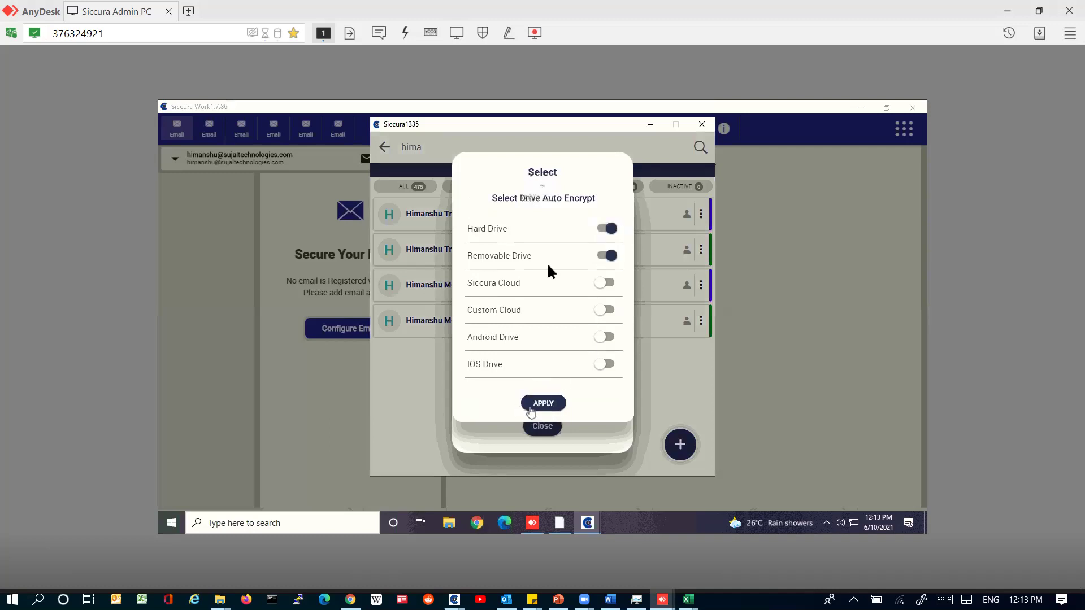
pyautogui.click(531, 403)
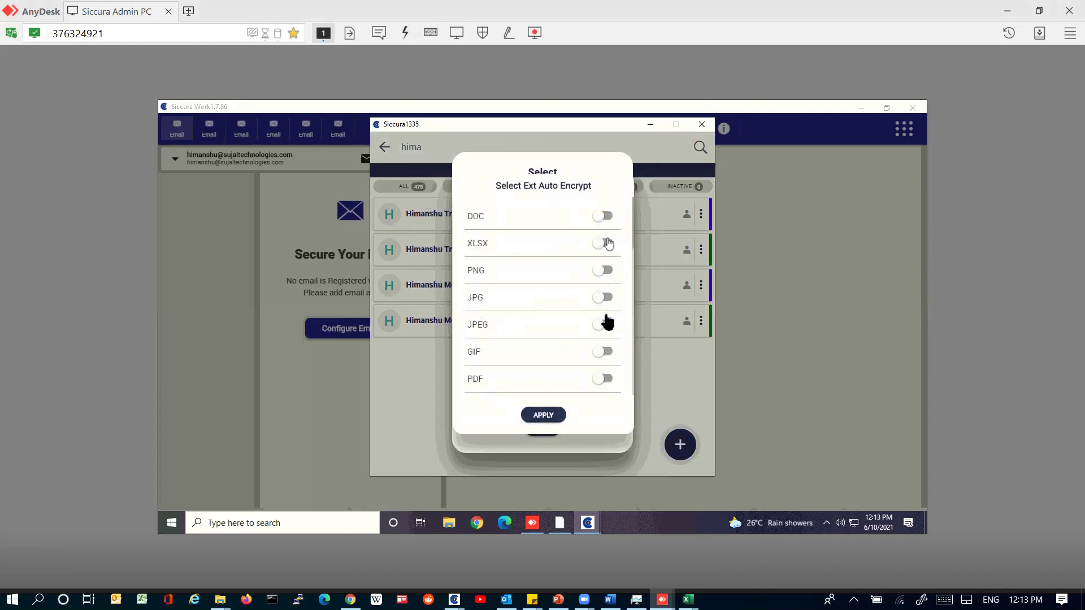
# Step: Close the settings dialogs and return to local Siccura Work's My Apps list
pyautogui.click(565, 446)
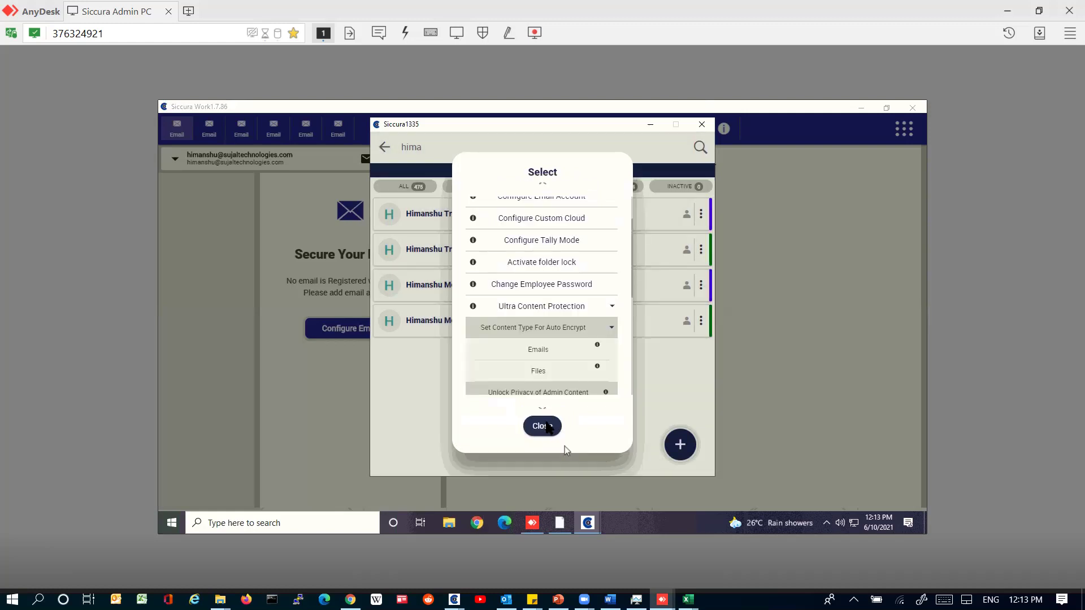
pyautogui.click(547, 425)
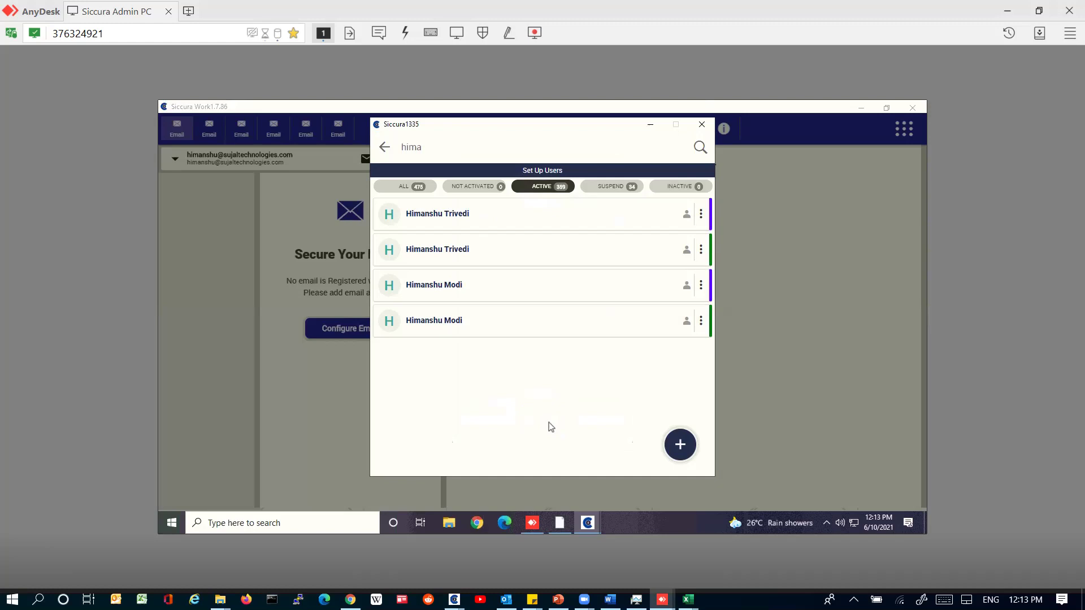
pyautogui.click(1007, 11)
pyautogui.click(1046, 35)
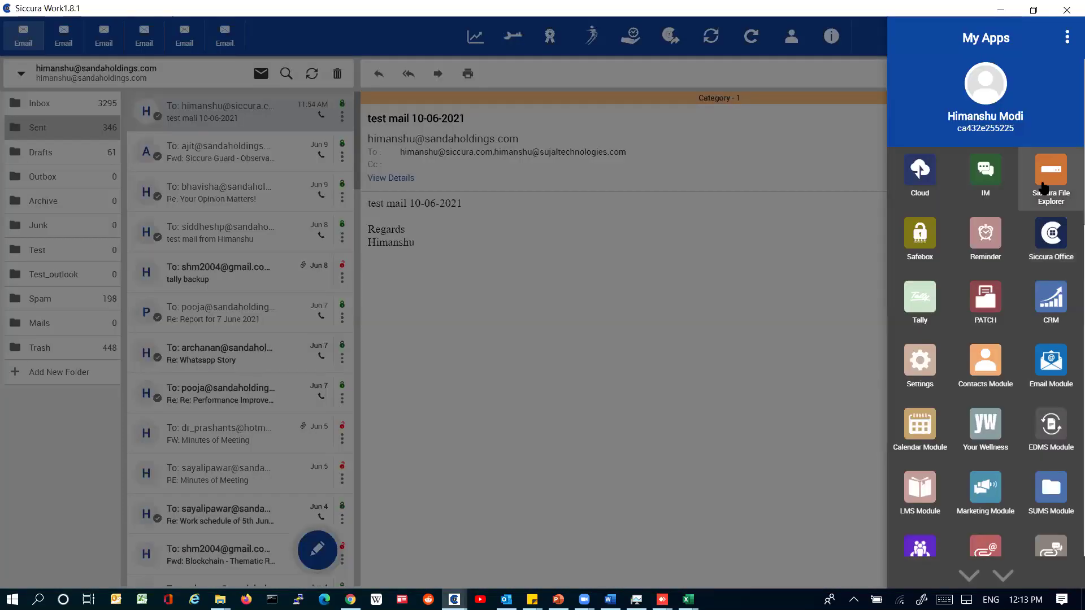
# Step: Open ServerDashboard from C > demo folder 2 in Siccura File Explorer and start Document Recovery
pyautogui.click(1051, 178)
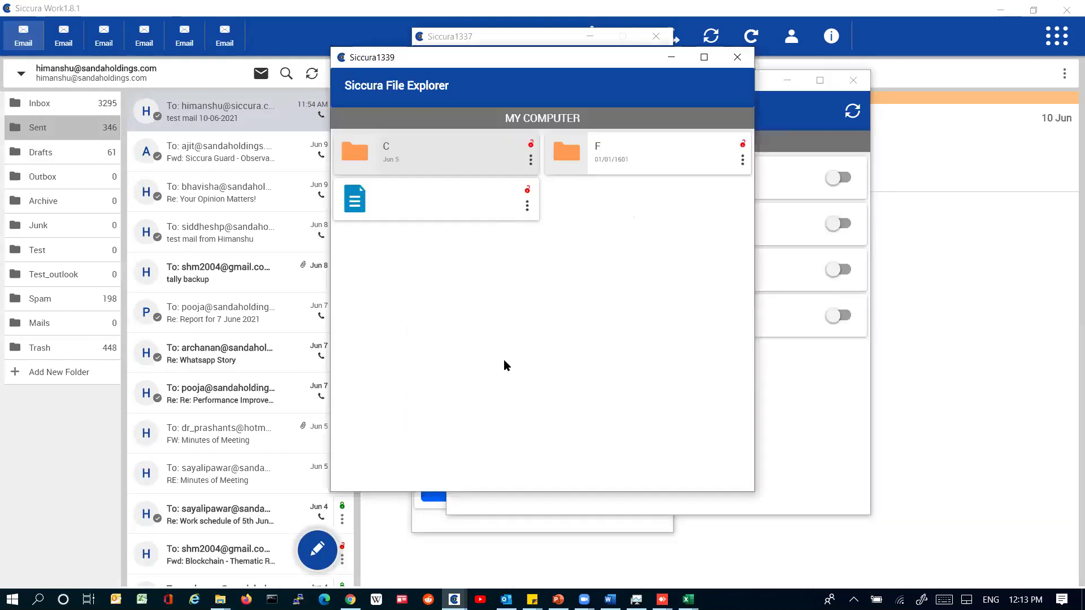
pyautogui.click(629, 334)
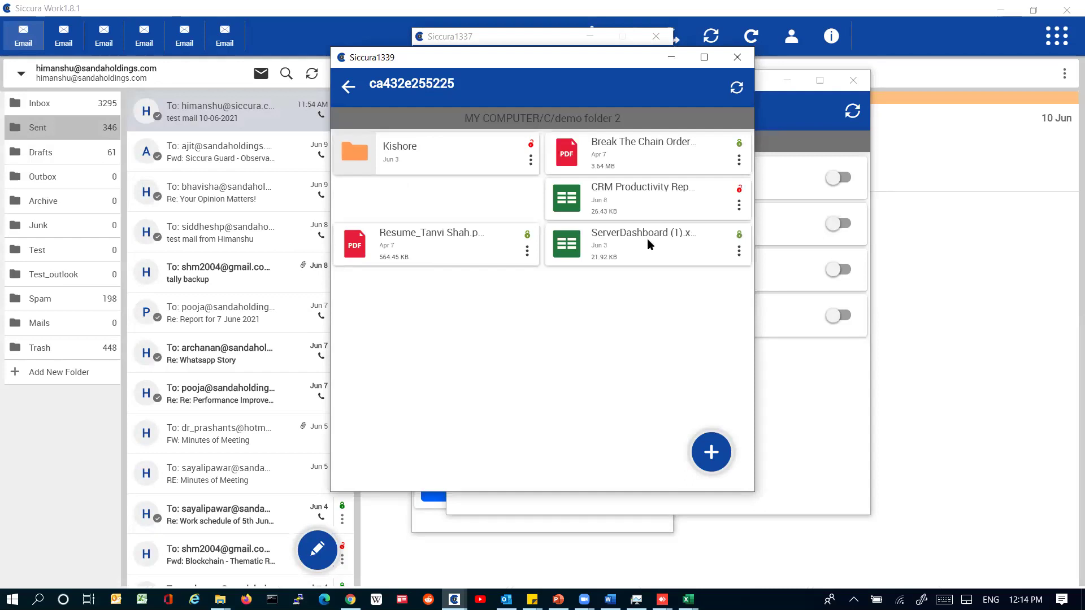
pyautogui.doubleClick(648, 243)
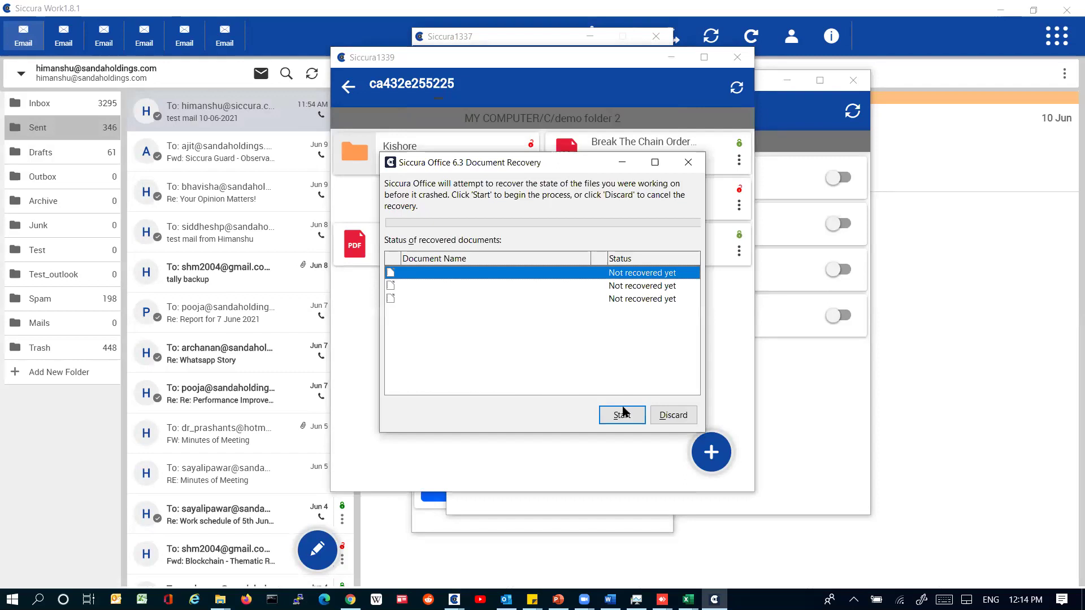
pyautogui.click(622, 413)
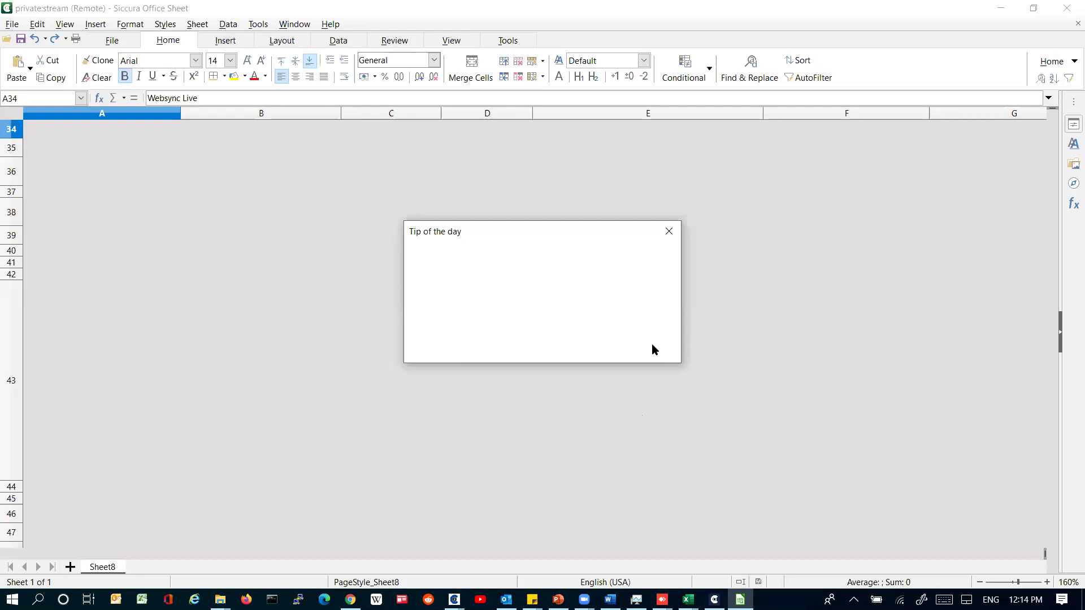
# Step: Dismiss the tip and browse readable server entries in B43, E43 and column B
pyautogui.click(650, 344)
pyautogui.click(259, 348)
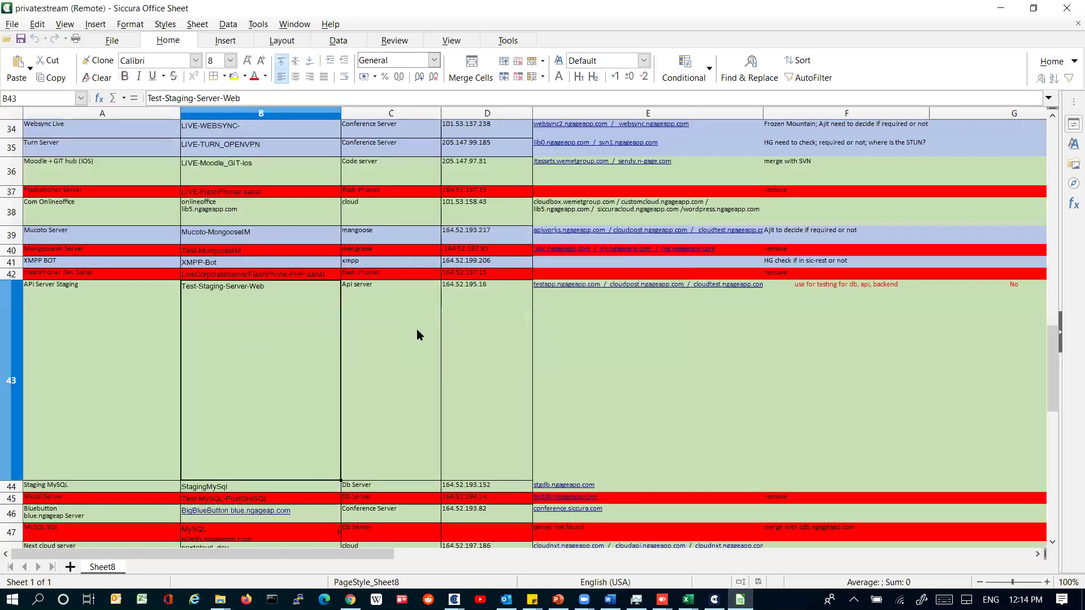
pyautogui.click(535, 317)
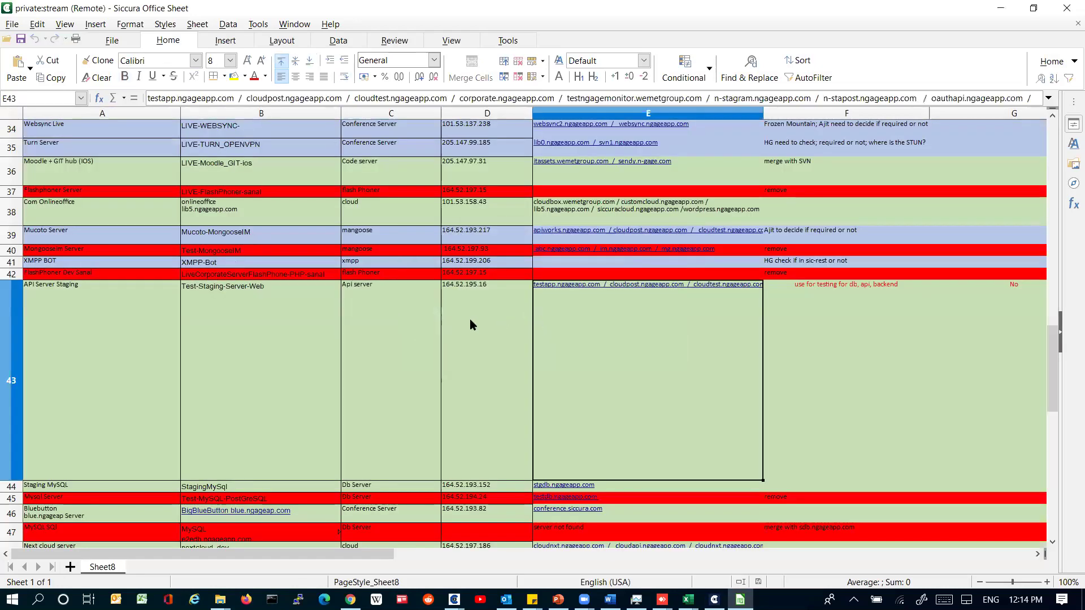
pyautogui.click(313, 292)
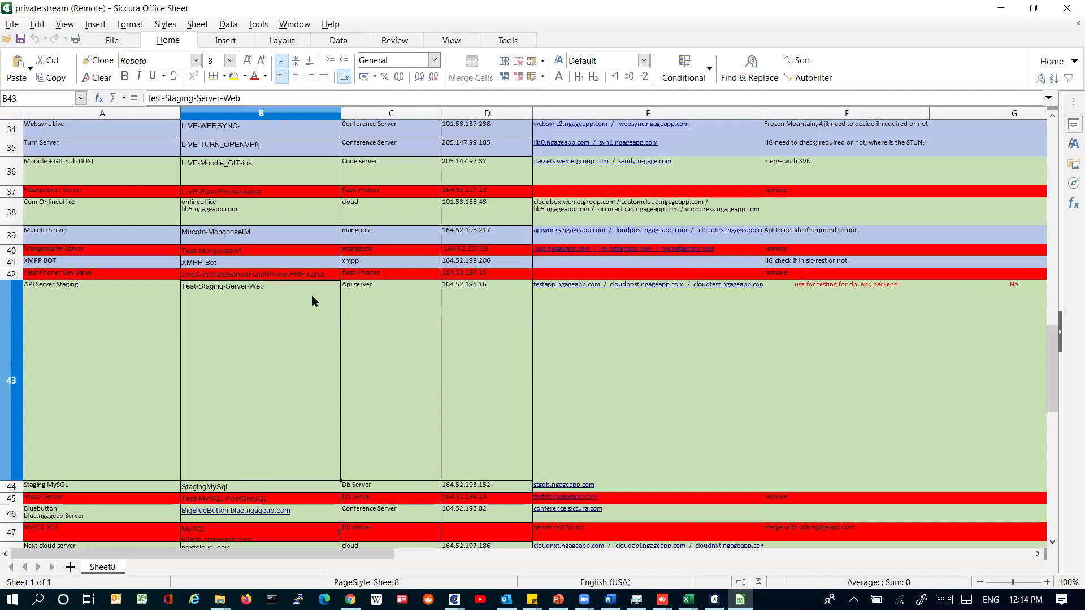
pyautogui.press('Up')
pyautogui.press('Up')
pyautogui.press('Down')
pyautogui.press('Down')
pyautogui.press('Down')
pyautogui.press('Down')
pyautogui.press('Down')
pyautogui.press('Down')
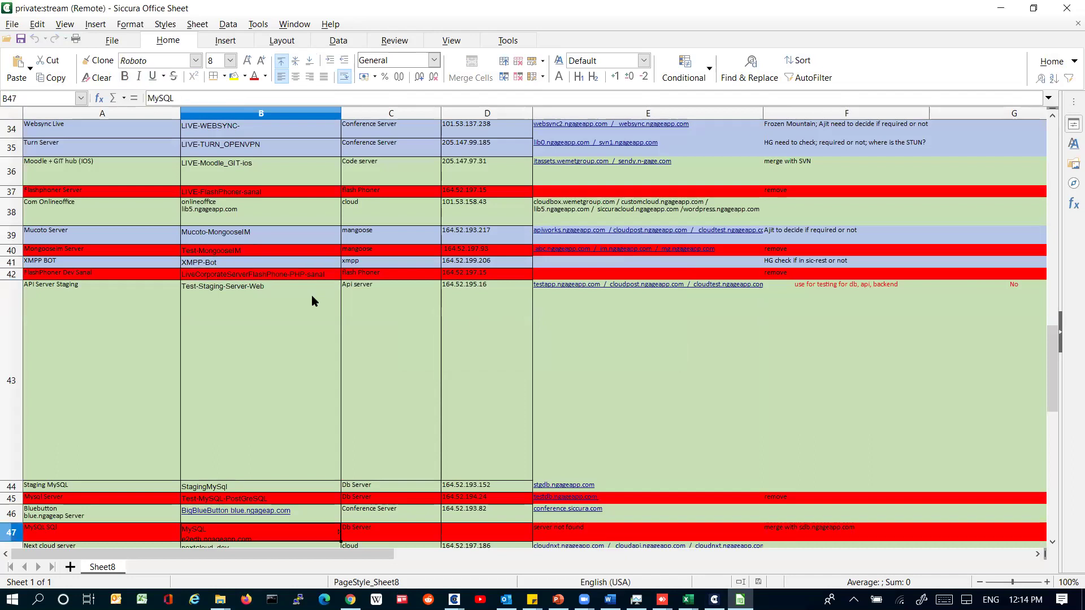
pyautogui.press('Down')
pyautogui.press('Down')
pyautogui.press('Down')
pyautogui.press('Down')
pyautogui.press('Down')
pyautogui.press('Down')
pyautogui.press('Down')
pyautogui.press('Down')
pyautogui.press('Down')
pyautogui.press('Up')
pyautogui.press('Up')
pyautogui.press('Up')
pyautogui.press('Up')
pyautogui.press('Up')
pyautogui.press('Up')
pyautogui.press('Up')
pyautogui.press('Up')
pyautogui.press('Up')
pyautogui.press('Up')
pyautogui.press('Up')
pyautogui.press('Up')
pyautogui.press('Up')
pyautogui.press('Up')
pyautogui.press('Up')
pyautogui.press('Up')
pyautogui.press('Up')
pyautogui.press('Up')
pyautogui.press('Up')
pyautogui.press('Up')
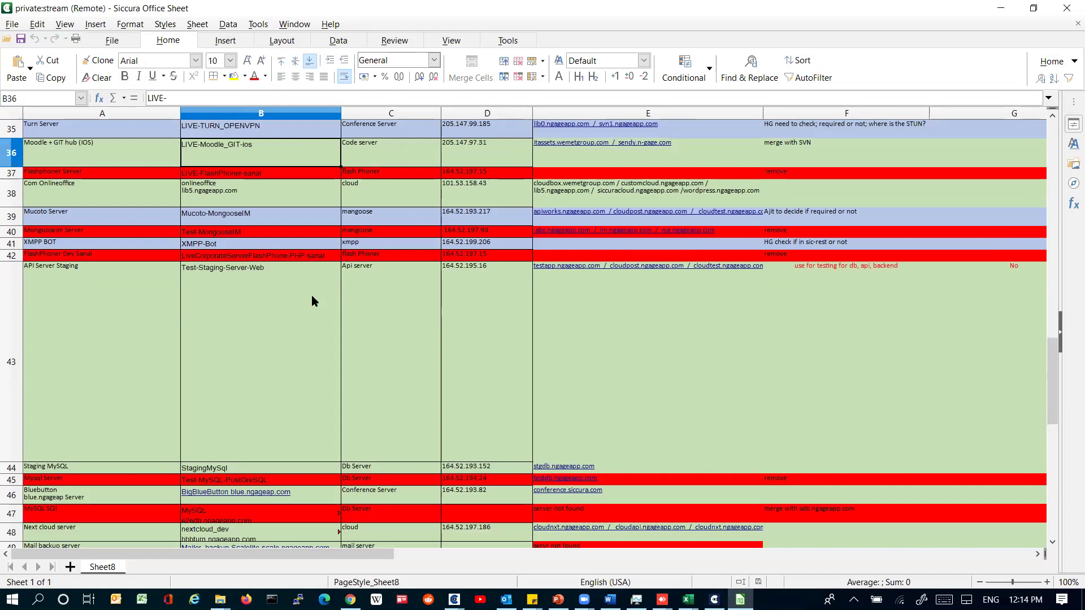
pyautogui.press('Up')
pyautogui.press('Up')
pyautogui.press('Up')
pyautogui.press('Up')
pyautogui.press('Up')
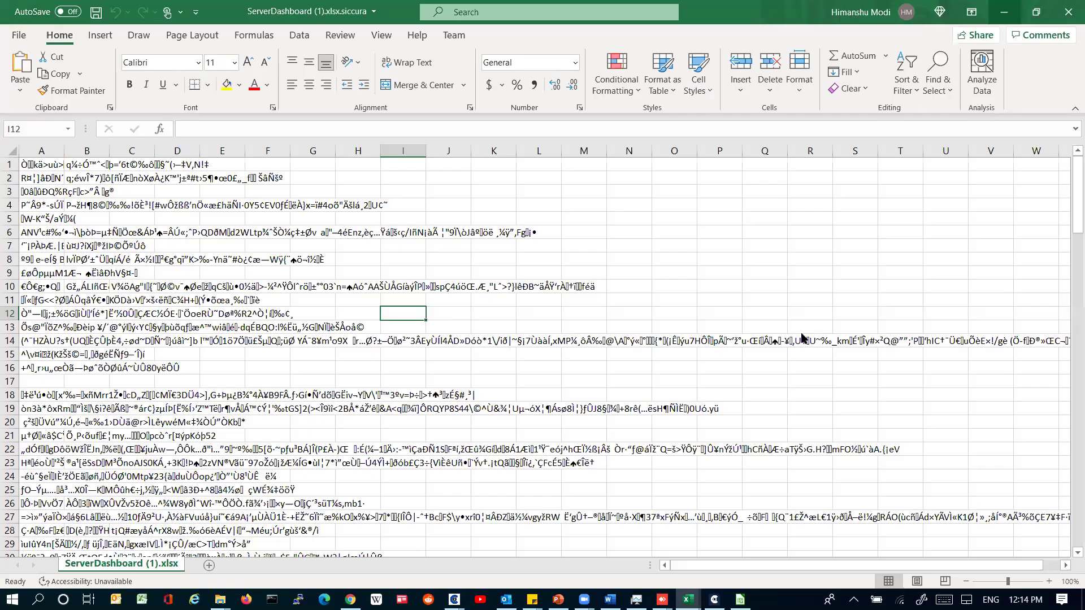
pyautogui.scroll(-2, 802, 338)
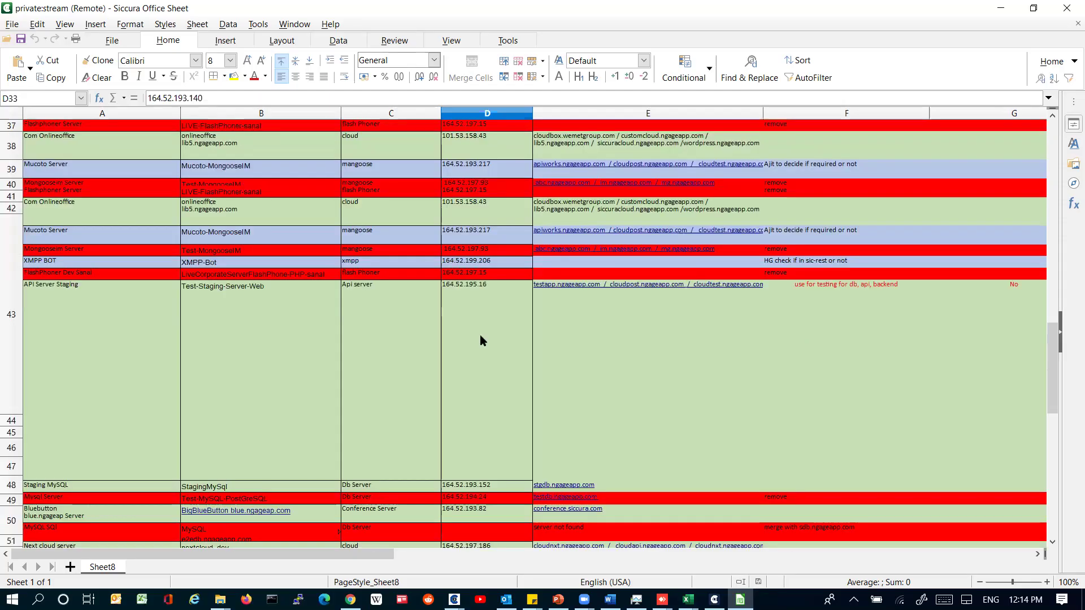
# Step: Enter 'Server Type' in C22 and 'w' in D22, then cancel the E22 edit
pyautogui.scroll(5, 479, 335)
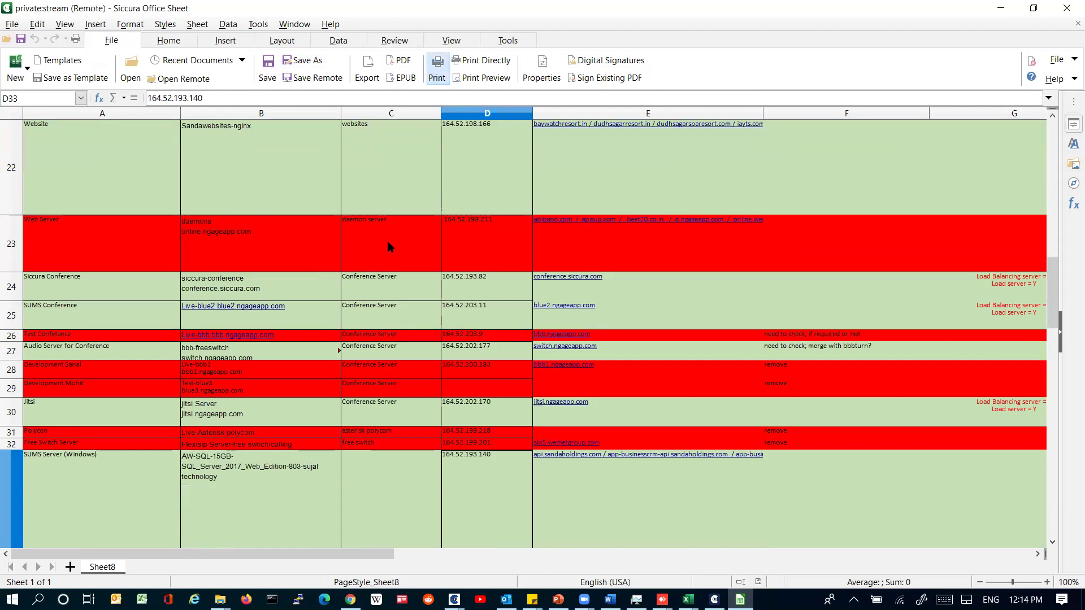
pyautogui.click(387, 189)
pyautogui.write('Server Type')
pyautogui.press('Tab')
pyautogui.write('w')
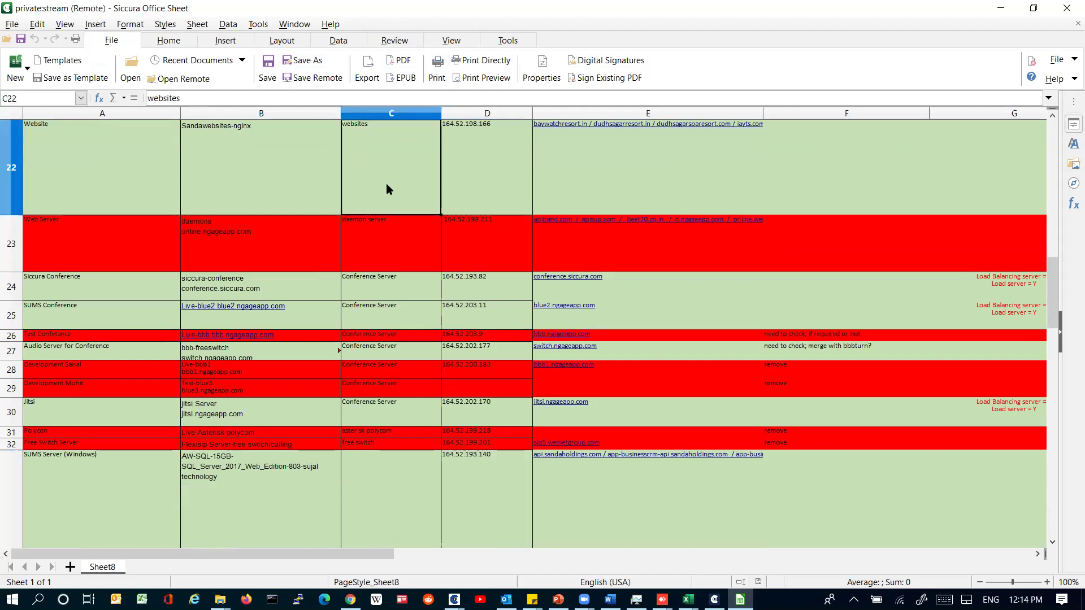
pyautogui.press('Tab')
pyautogui.write('q')
pyautogui.press('Escape')
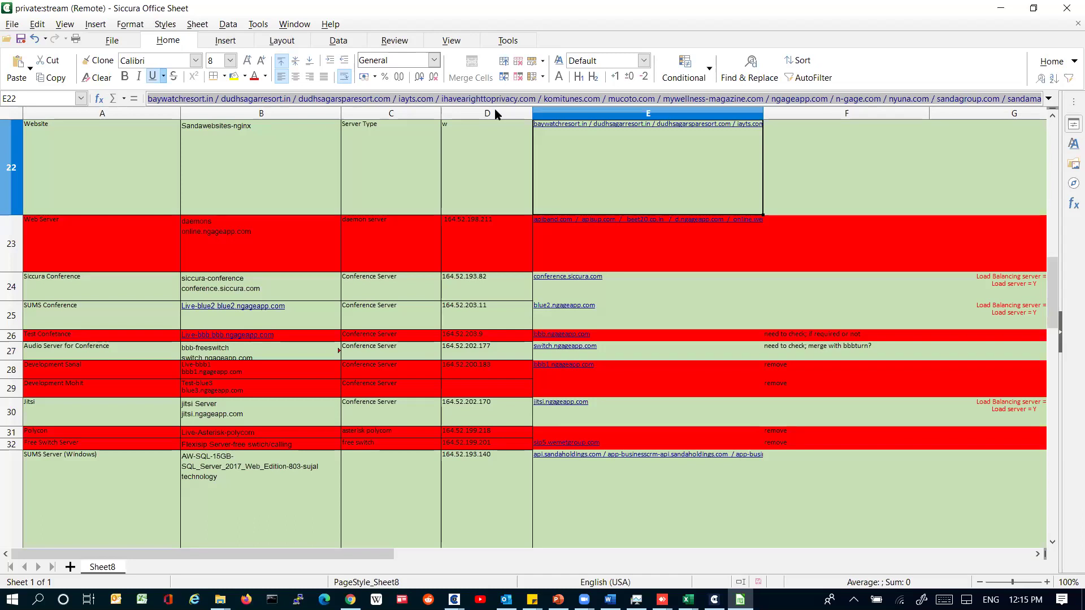
pyautogui.click(1001, 9)
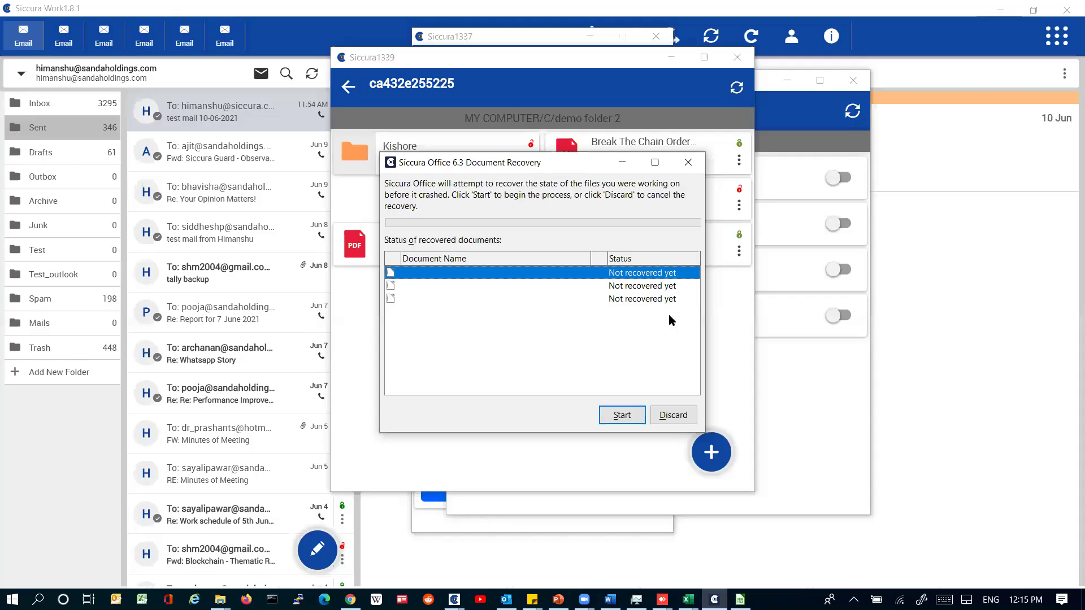
pyautogui.click(351, 600)
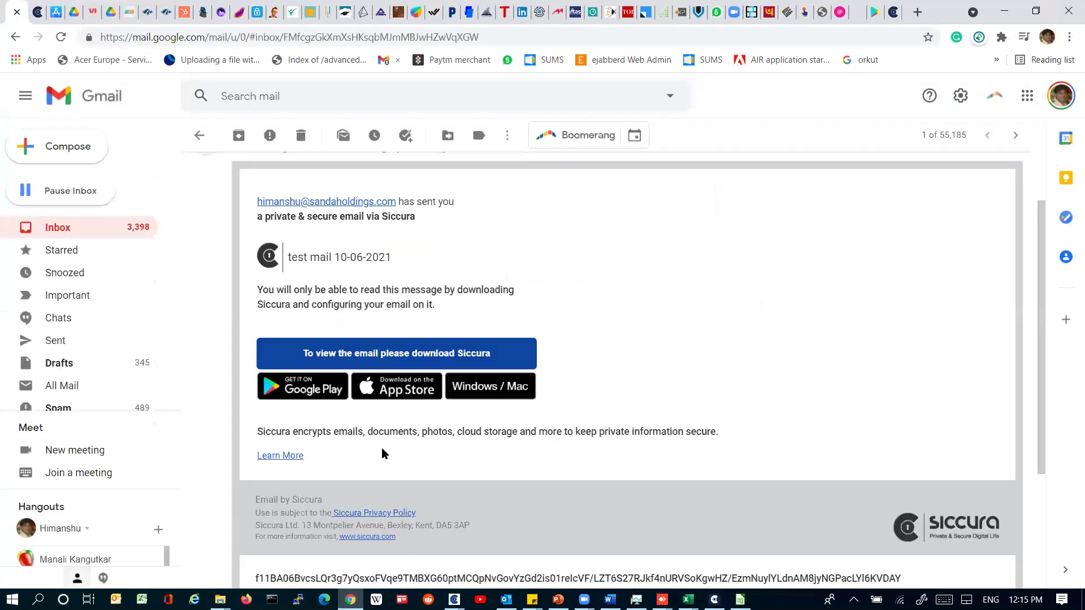
pyautogui.scroll(-1, 631, 307)
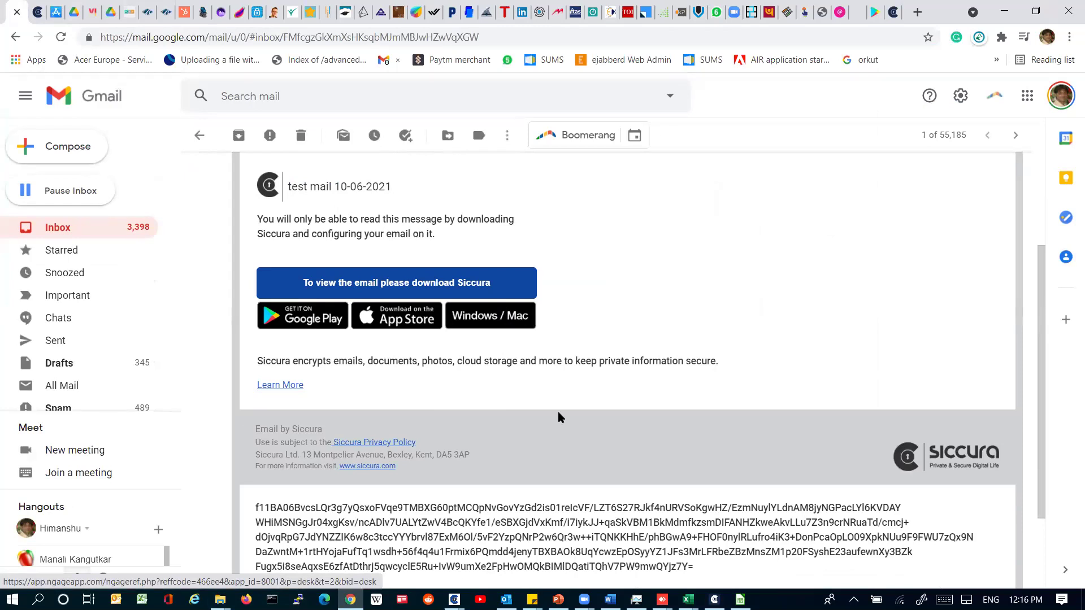
pyautogui.moveTo(454, 600)
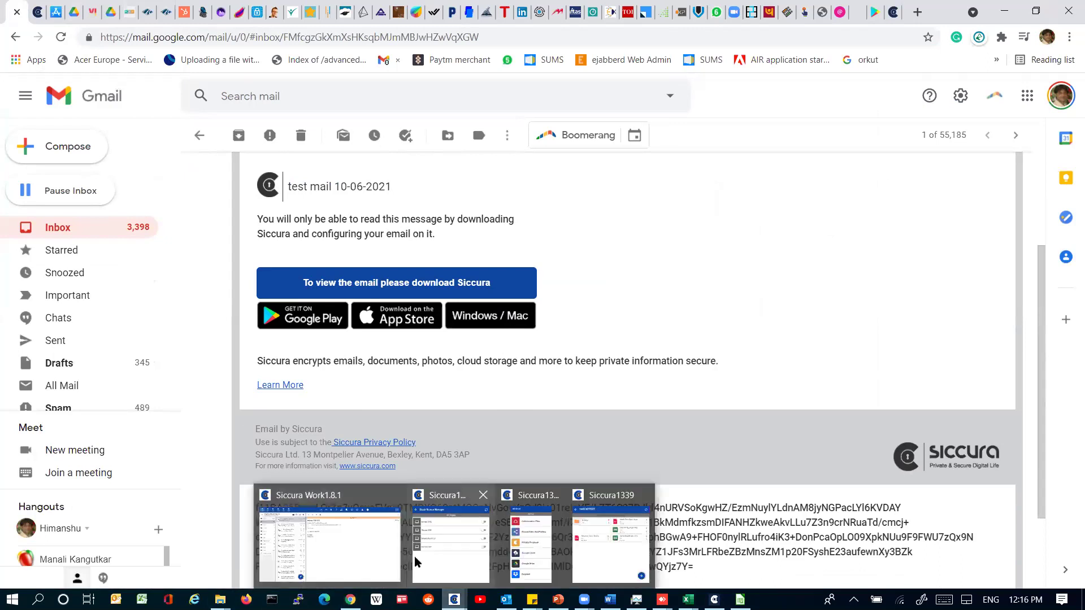
# Step: Start a new email with ServerDashboard attached from the file's actions menu
pyautogui.click(613, 544)
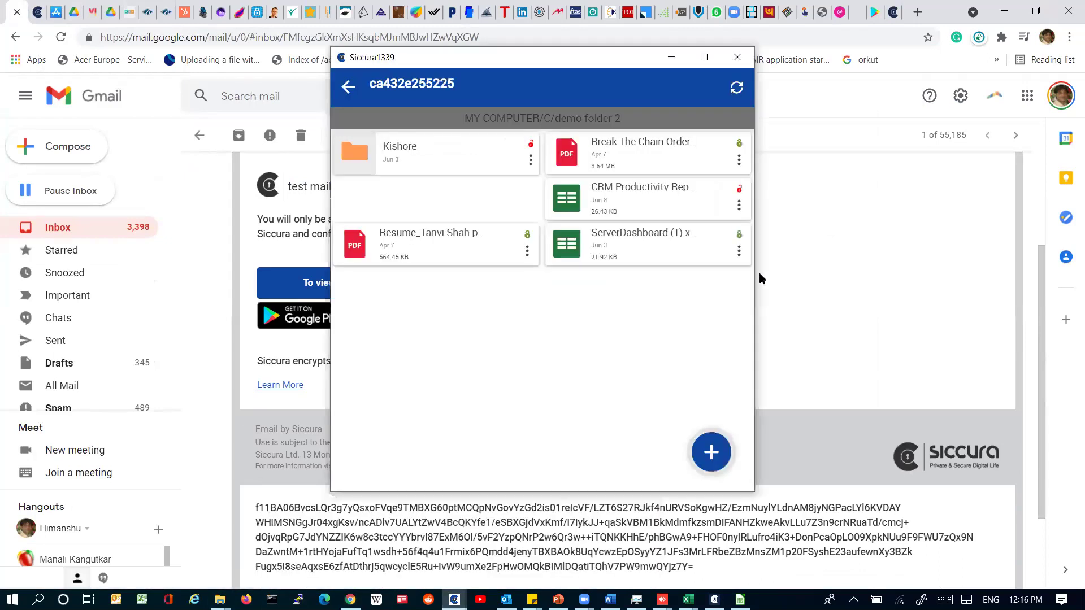
pyautogui.click(738, 252)
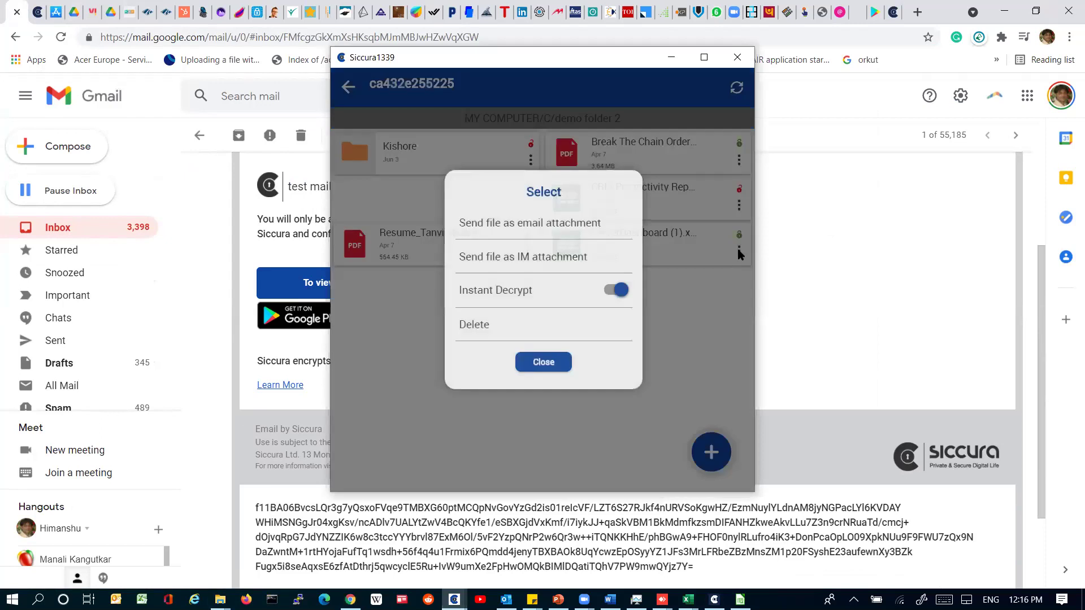
pyautogui.click(518, 225)
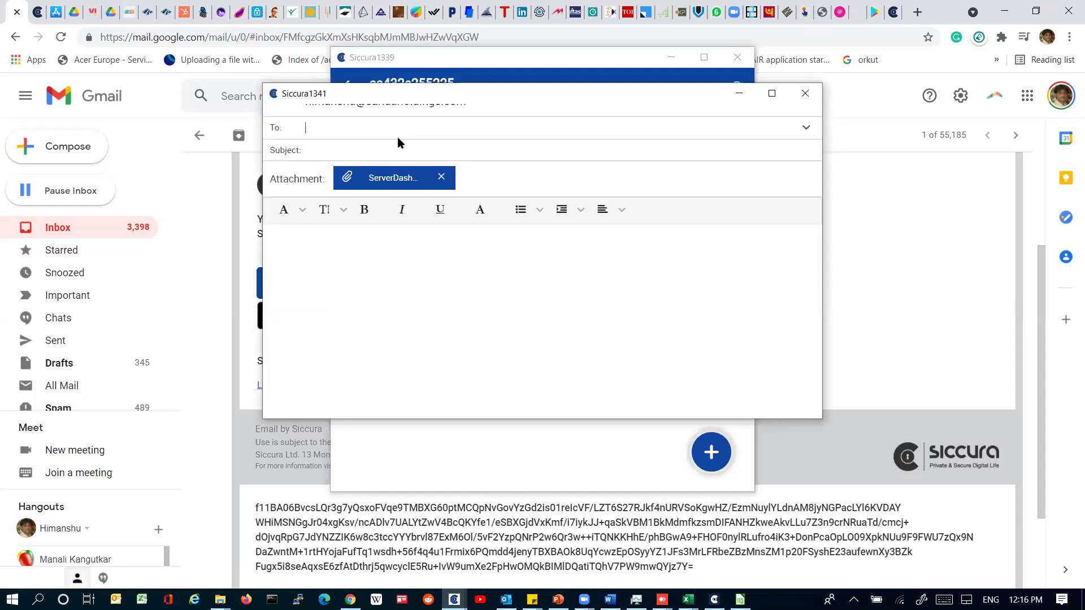
# Step: Address it to the suggested Gmail contact, set subject and body to 'test', and send
pyautogui.write('shm')
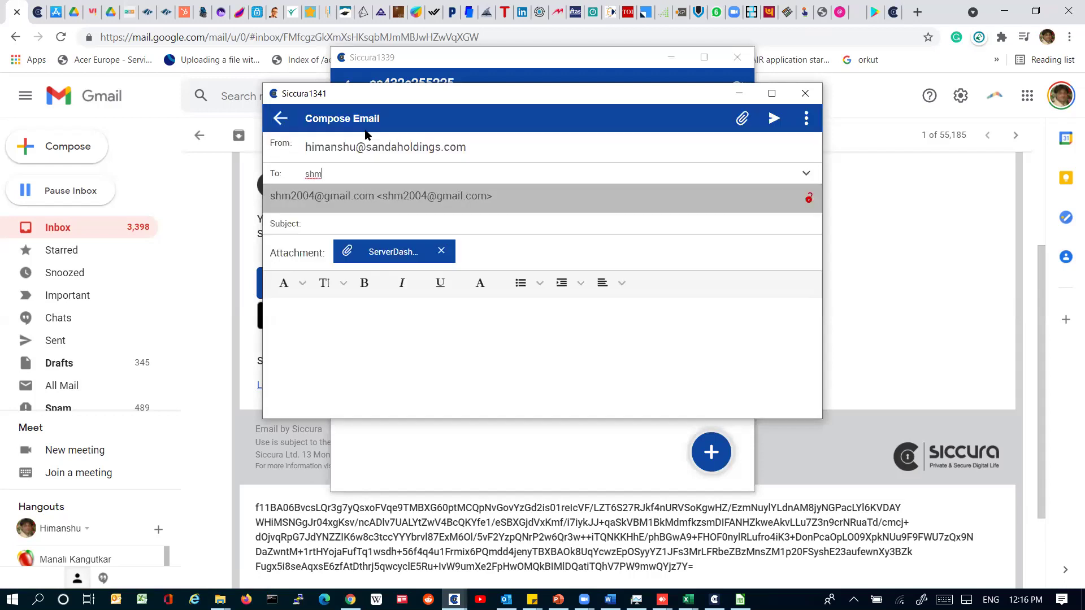
pyautogui.click(392, 196)
pyautogui.write('test')
pyautogui.click(375, 375)
pyautogui.write('test')
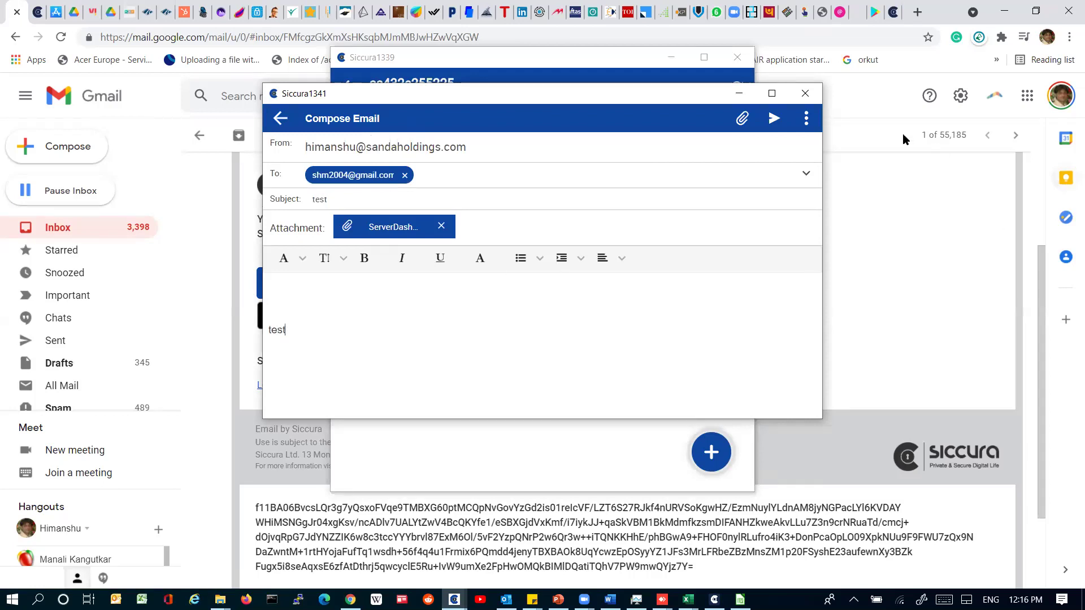
pyautogui.click(784, 118)
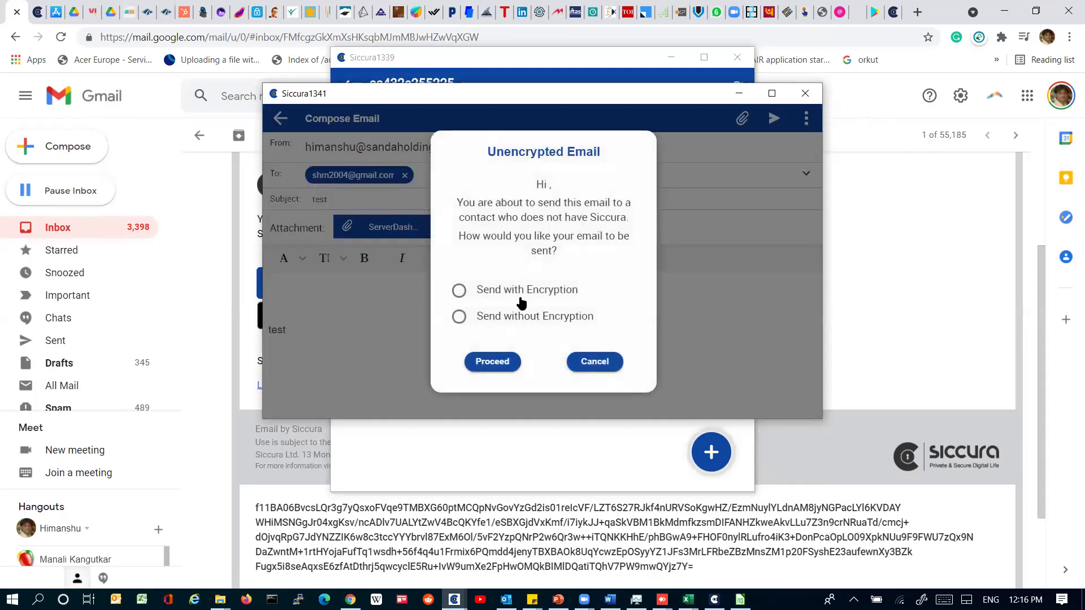
# Step: Choose Send without Encryption for the non-Siccura recipient, leaving Black Screen Manager in front
pyautogui.click(524, 300)
pyautogui.click(533, 323)
pyautogui.click(830, 321)
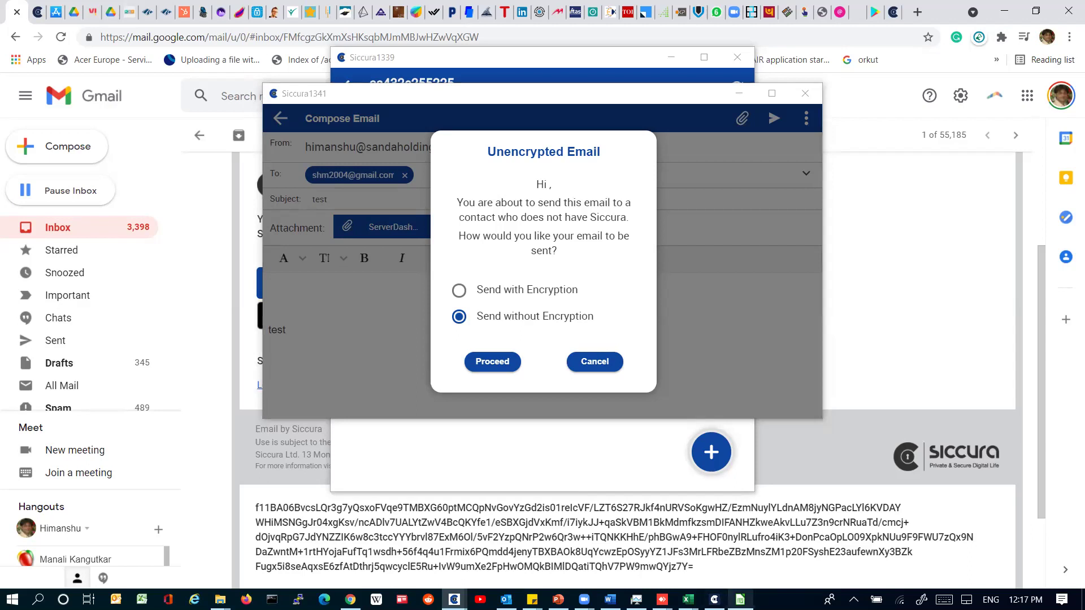
pyautogui.moveTo(740, 599)
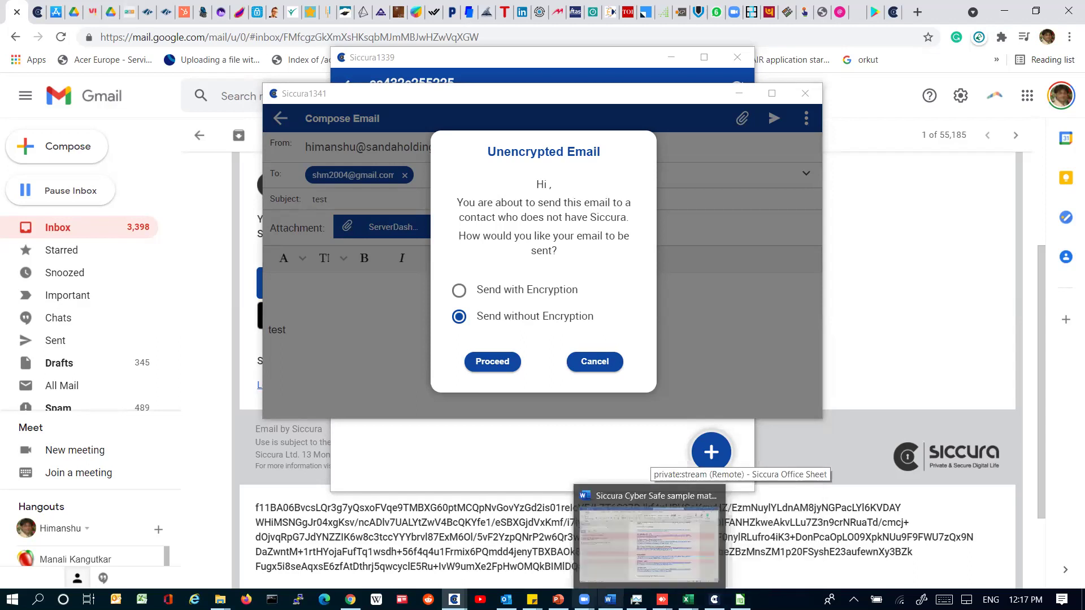
# Step: Switch on Black Screen protection for Siccura Work1.8.1 in Black Screen Manager
pyautogui.moveTo(454, 599)
pyautogui.click(498, 556)
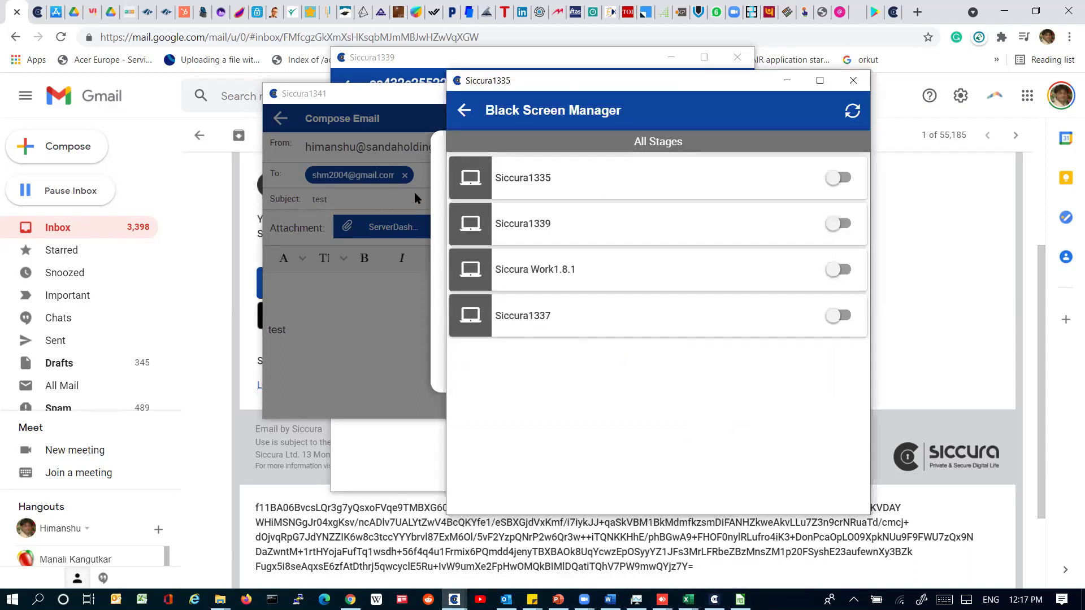
pyautogui.moveTo(453, 599)
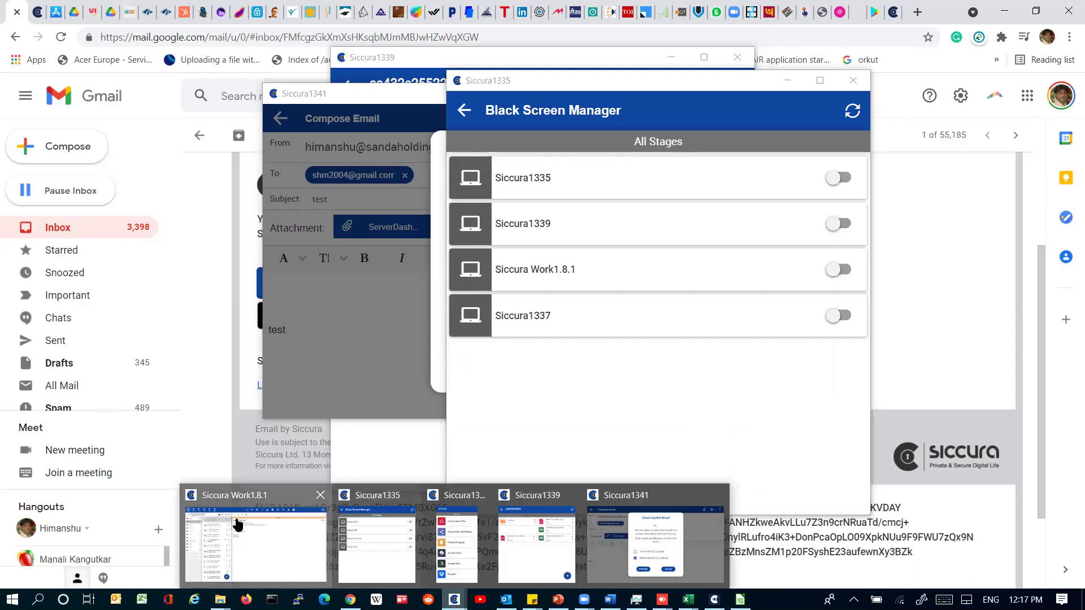
pyautogui.click(238, 524)
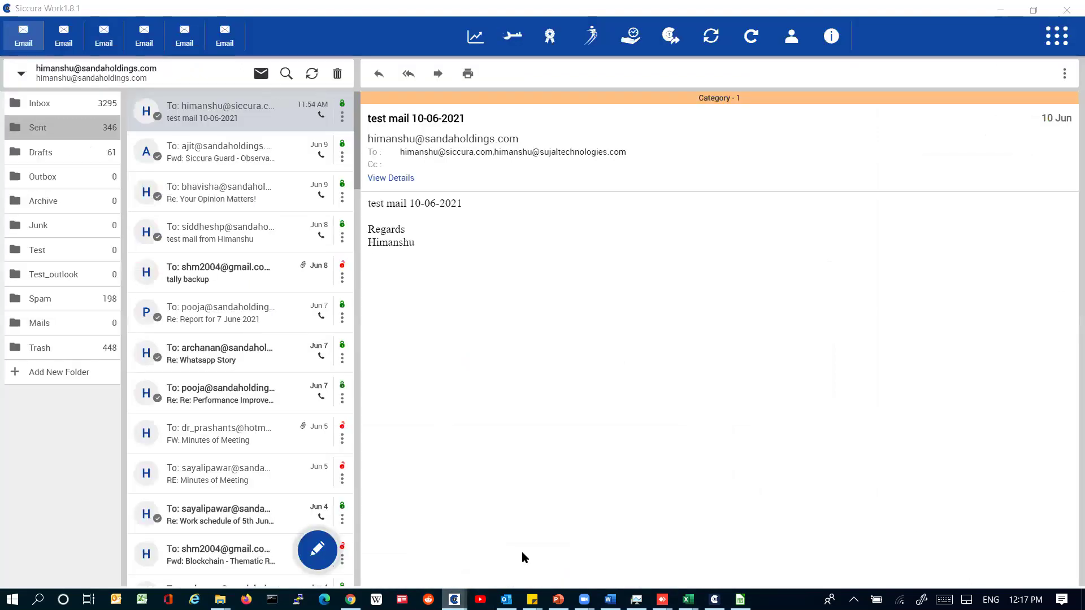
pyautogui.click(368, 554)
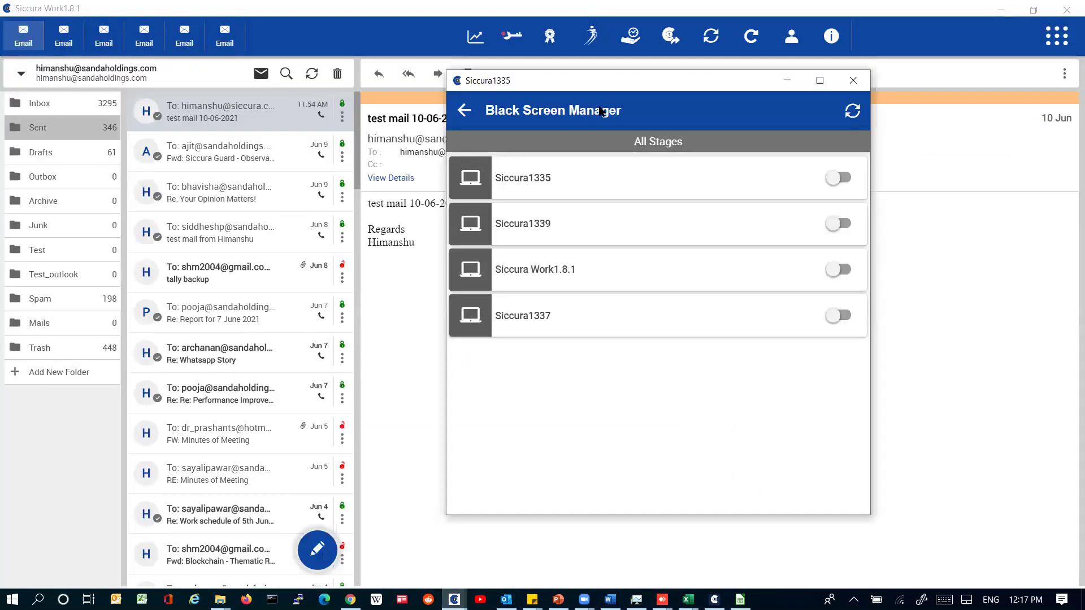
pyautogui.click(842, 270)
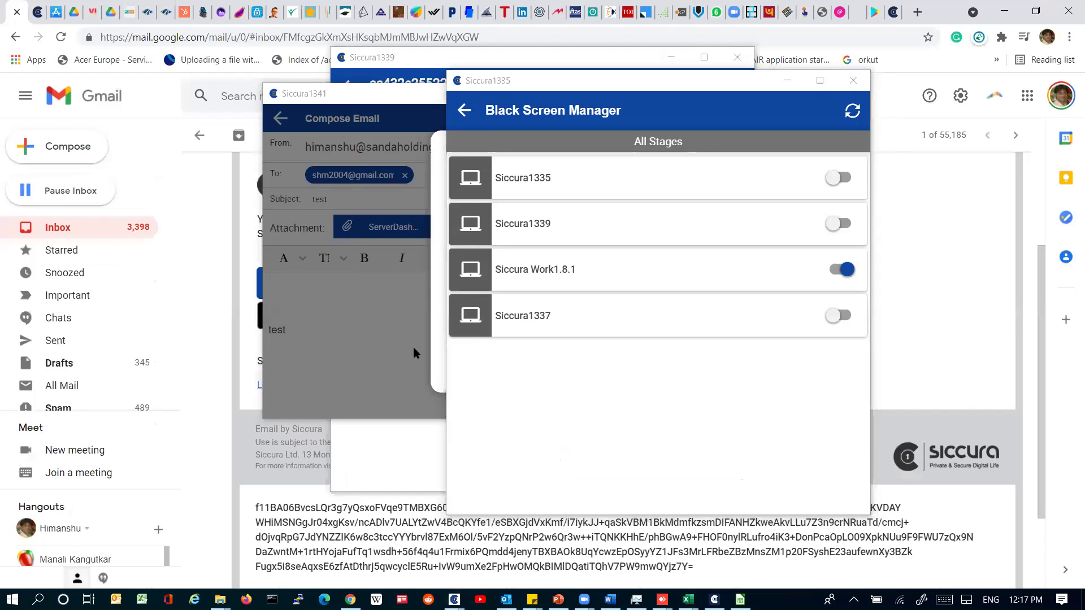
pyautogui.press('super')
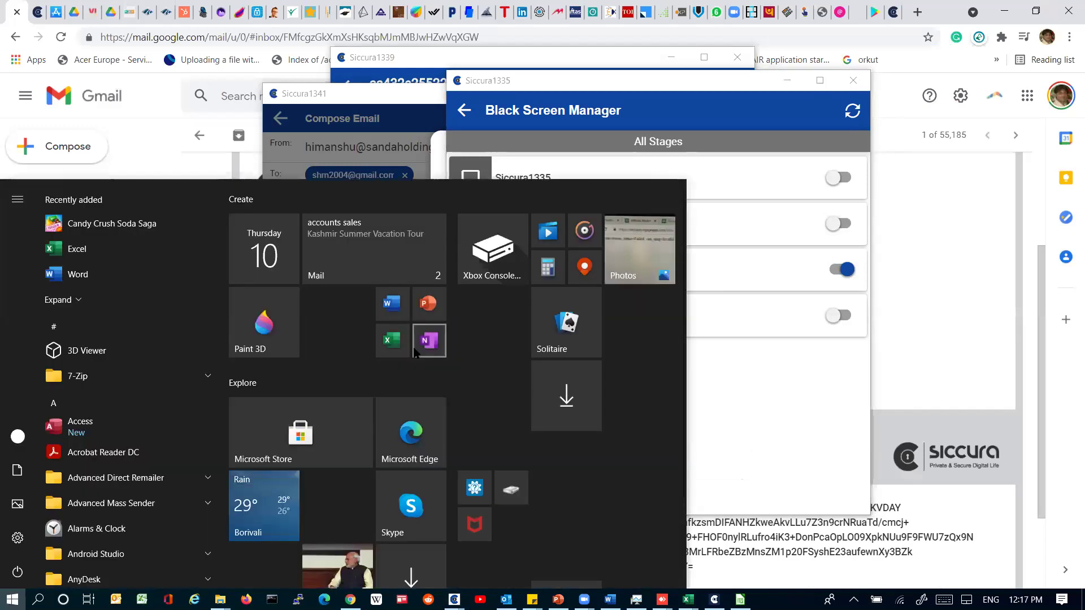
# Step: Close the stray OneNote window, launch Snipping Tool, and snip the area showing the Siccura windows
pyautogui.click(418, 350)
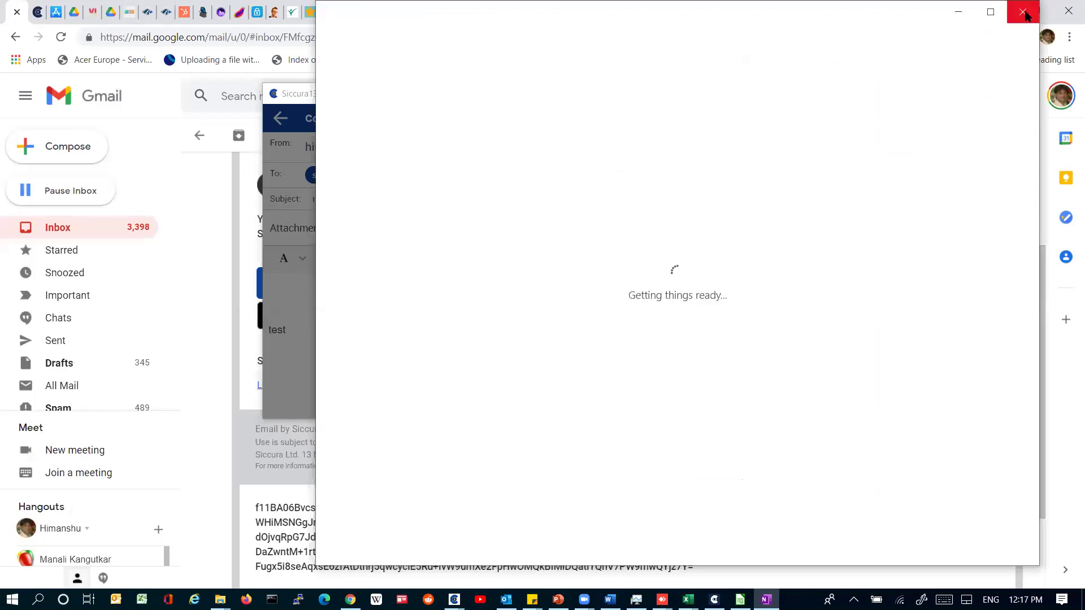
pyautogui.click(1023, 11)
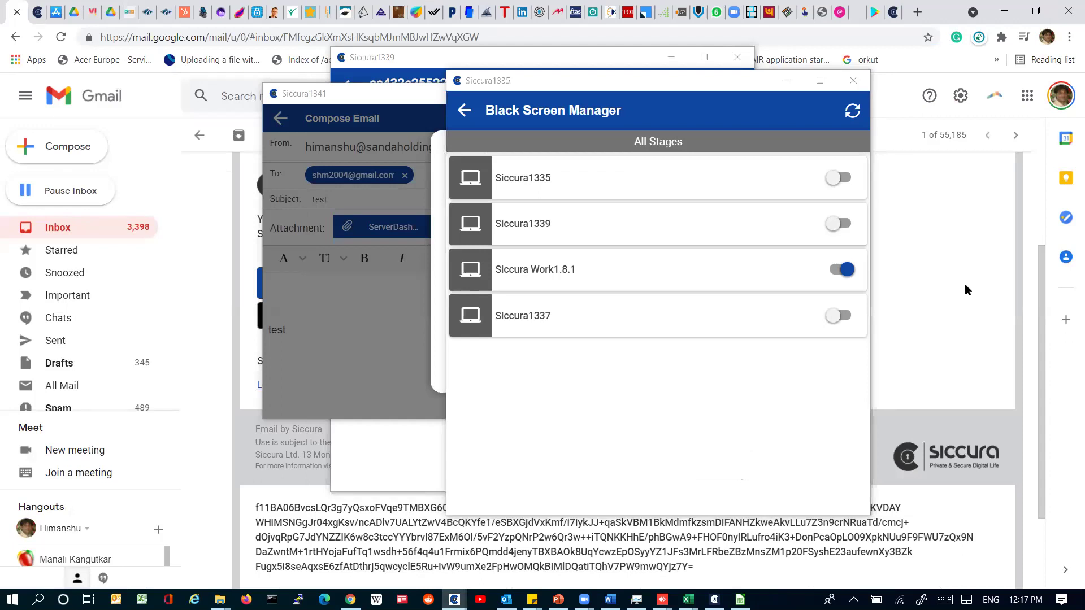
pyautogui.press('super')
pyautogui.press('super')
pyautogui.press('super')
pyautogui.write('sn')
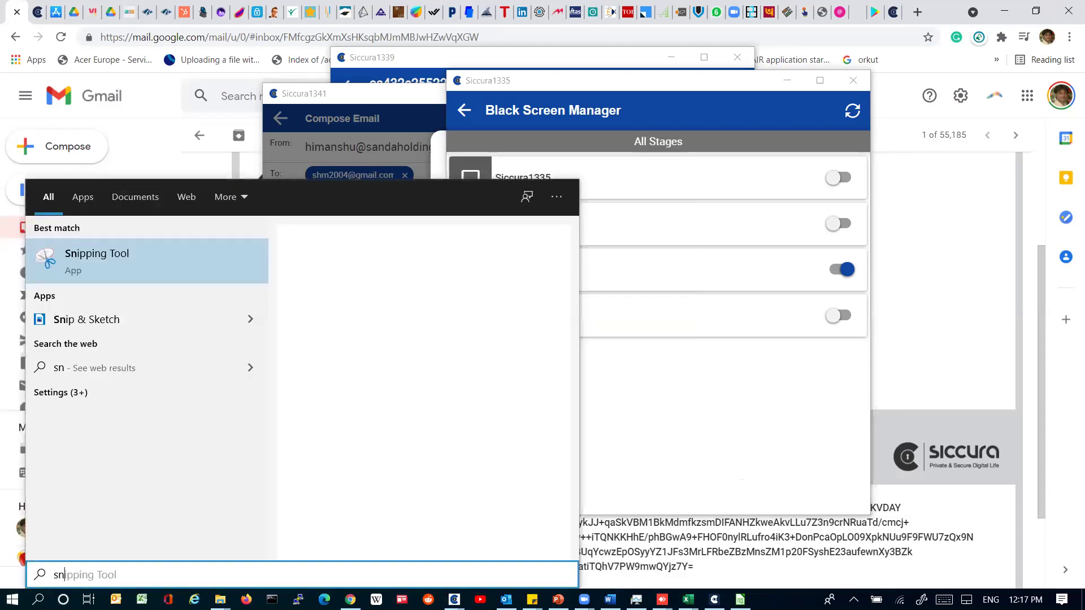
pyautogui.press('Return')
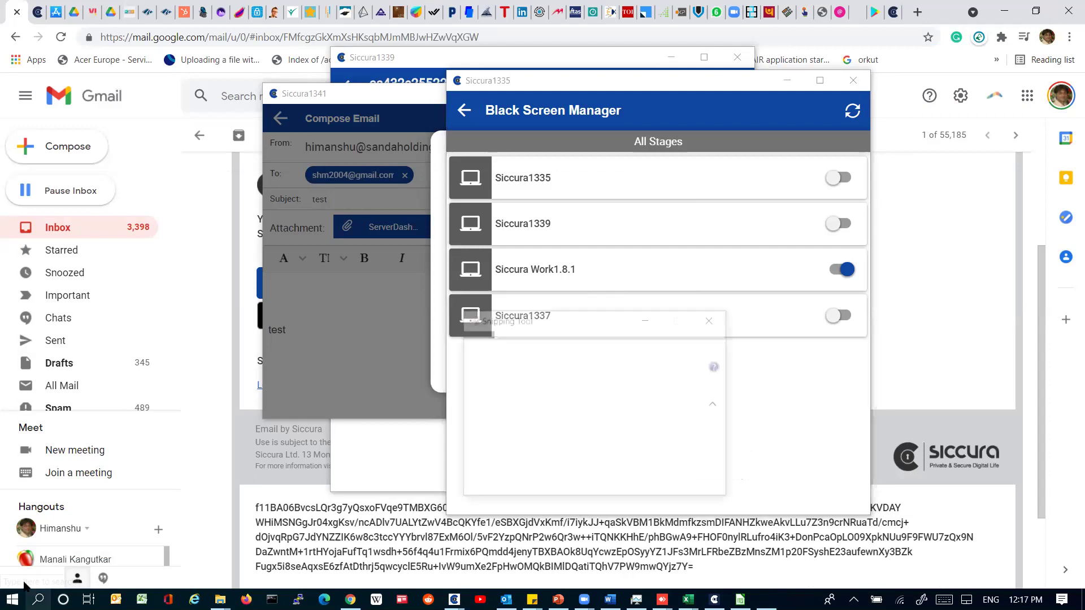
pyautogui.click(489, 344)
pyautogui.moveTo(138, 50); pyautogui.dragTo(799, 480)
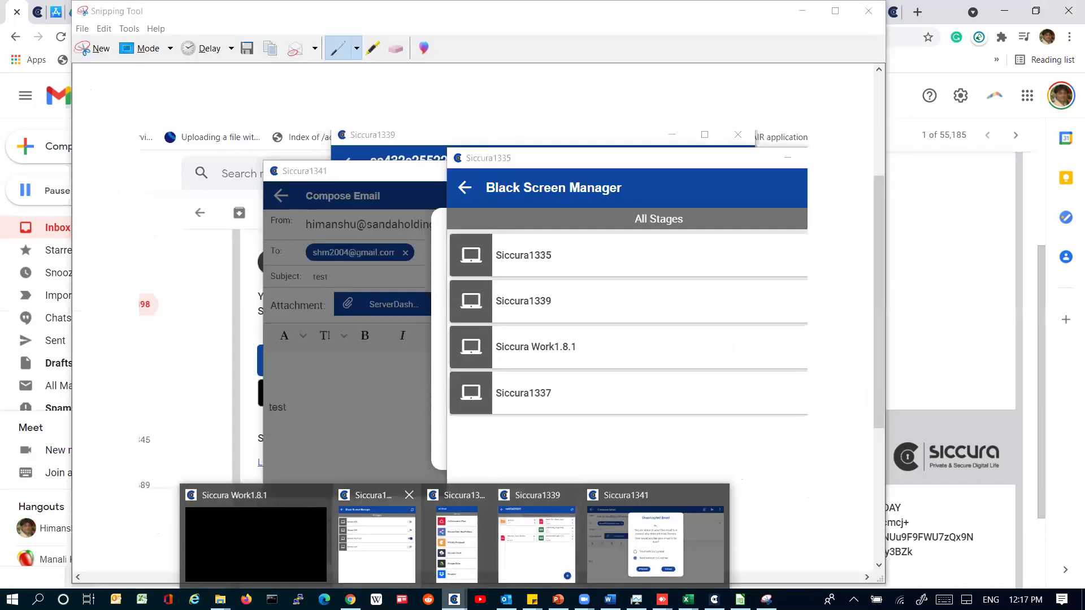
# Step: Switch Black Screen off for Siccura Work1.8.1 in Black Screen Manager and minimize Snipping Tool
pyautogui.click(390, 560)
pyautogui.click(838, 269)
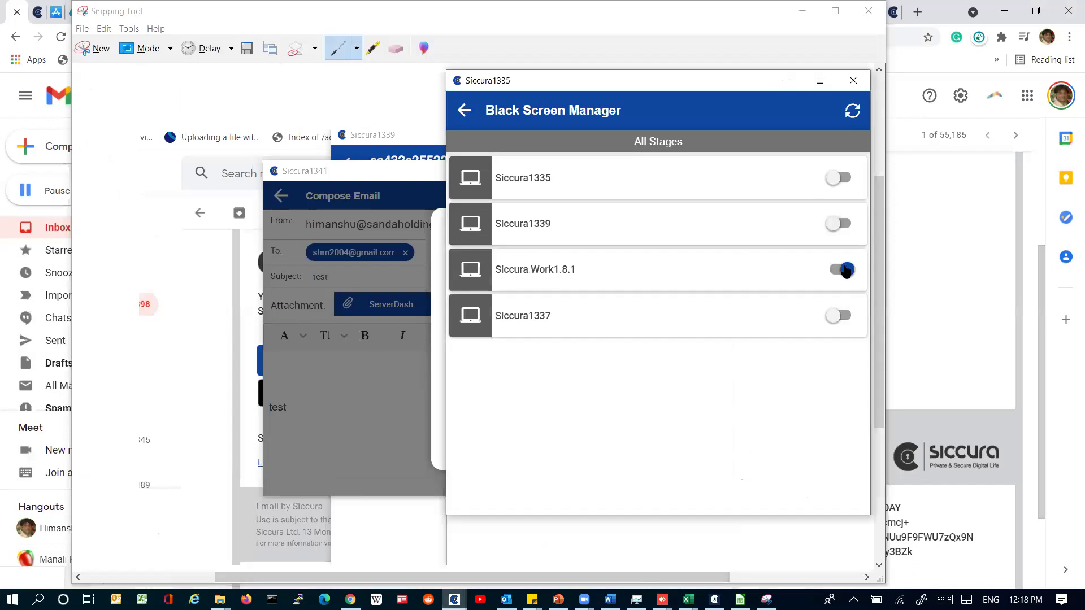
pyautogui.click(474, 22)
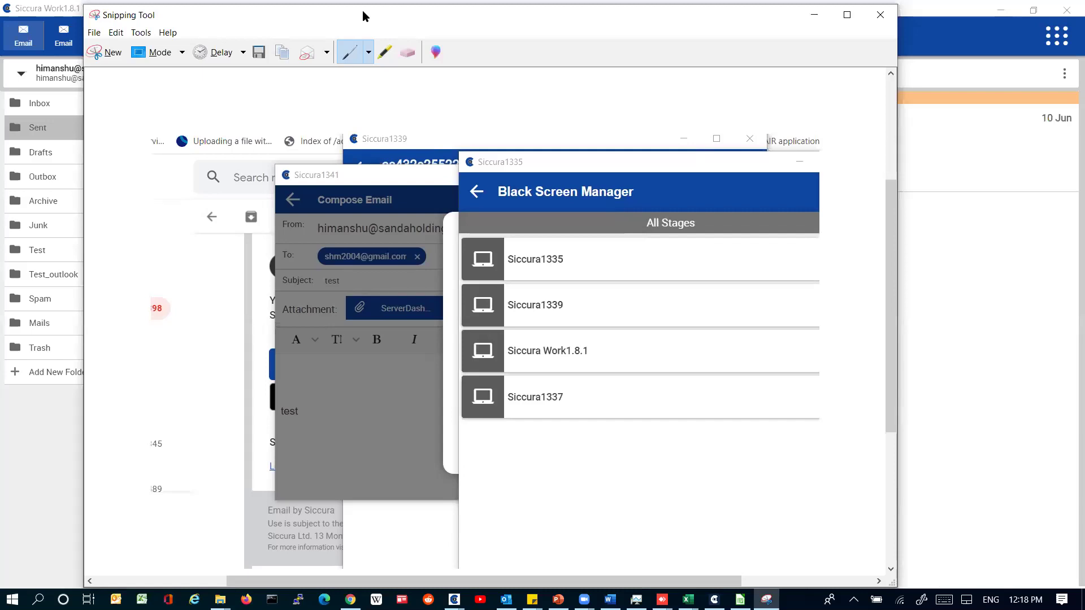
pyautogui.moveTo(363, 15); pyautogui.dragTo(348, 38)
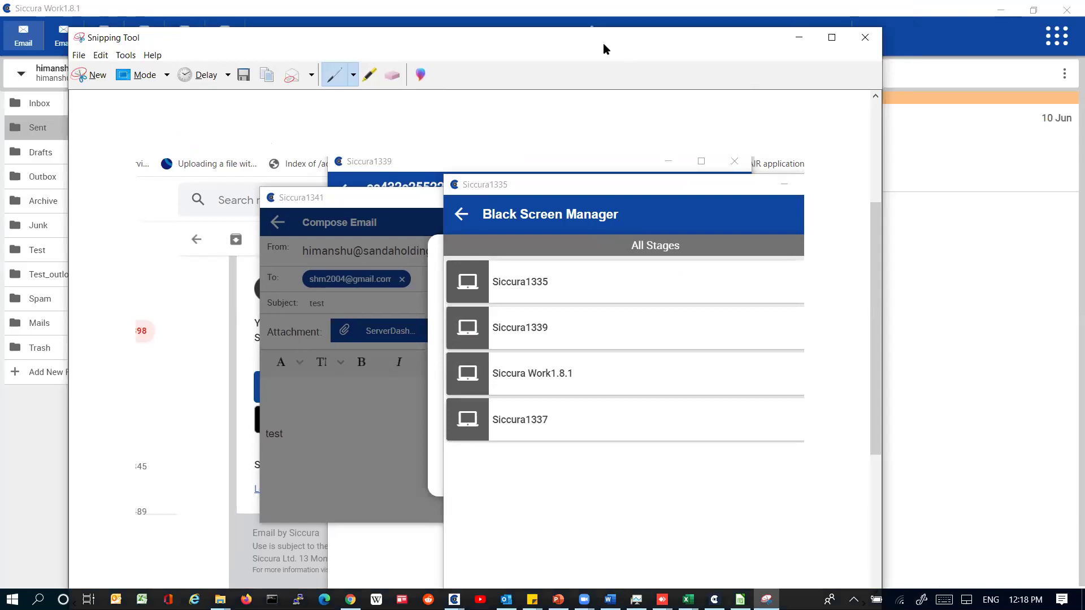
pyautogui.moveTo(603, 43); pyautogui.dragTo(664, 214)
pyautogui.click(860, 215)
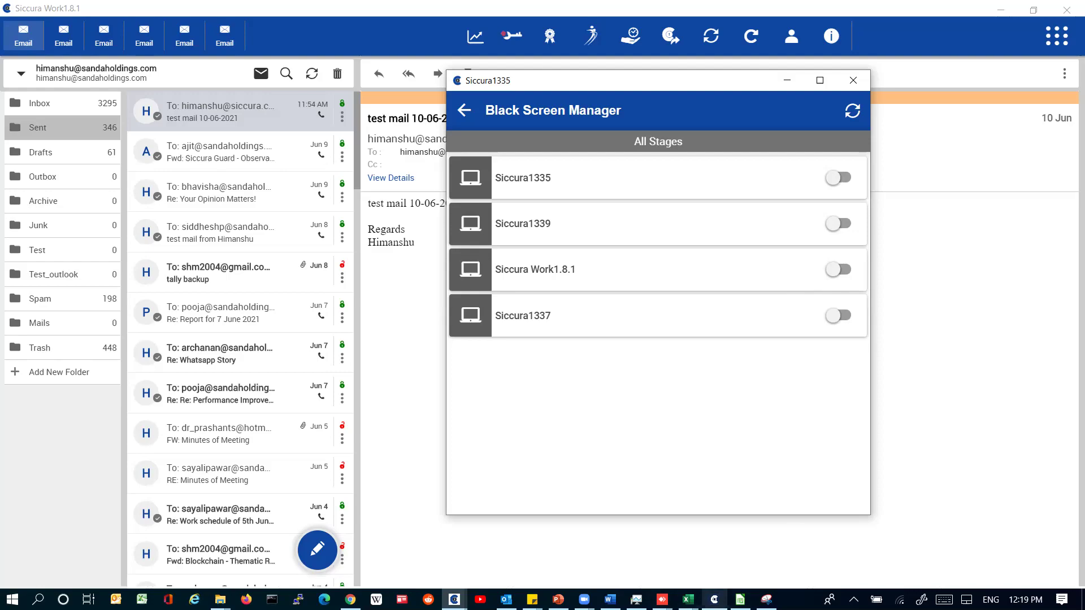
# Step: Switch to the remote server-inventory spreadsheet in Siccura Office Sheet
pyautogui.click(740, 599)
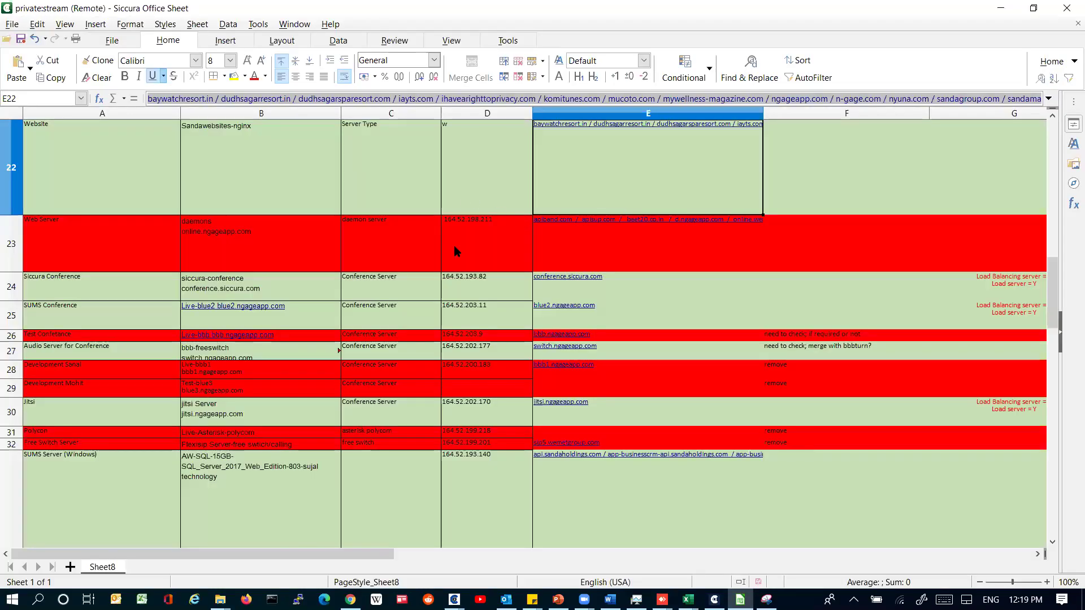
# Step: Copy server rows A22:E31 and launch a blank Notepad through the Run prompt
pyautogui.moveTo(177, 180); pyautogui.dragTo(706, 432)
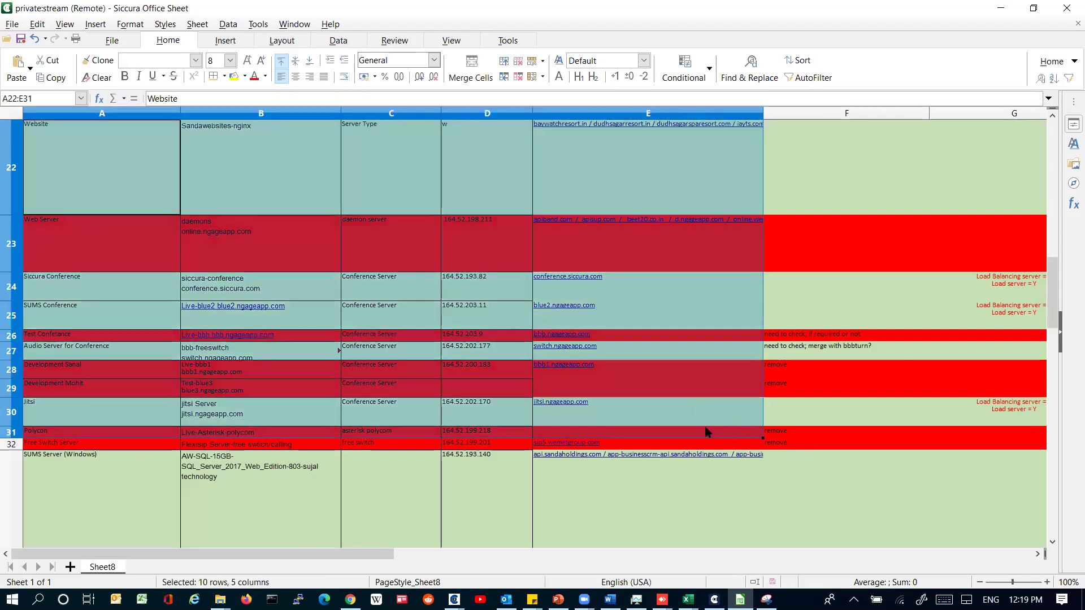
pyautogui.click(55, 80)
pyautogui.click(55, 80)
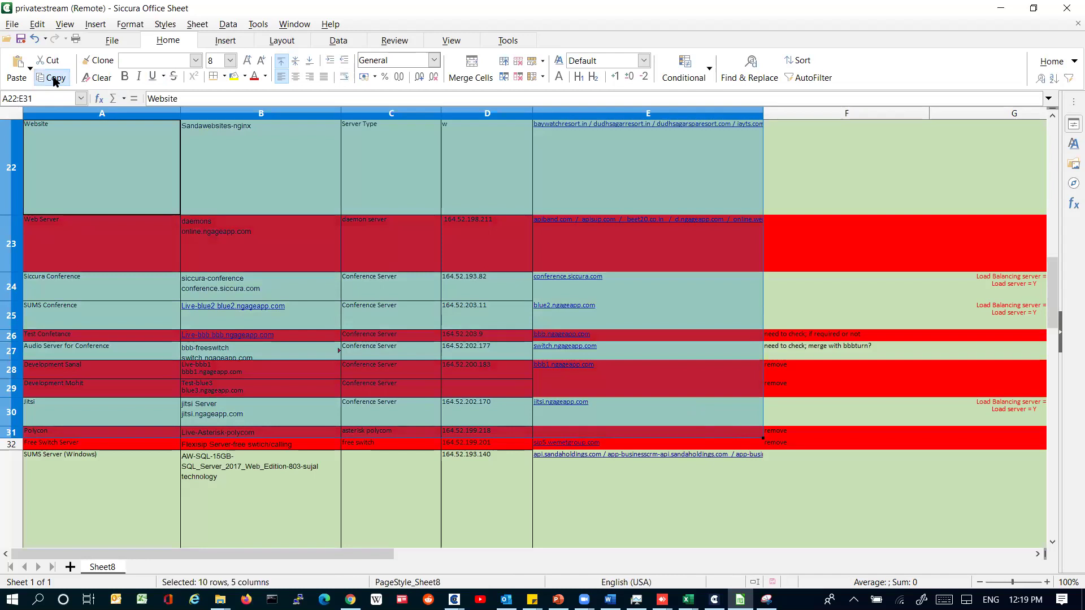
pyautogui.press('super+r')
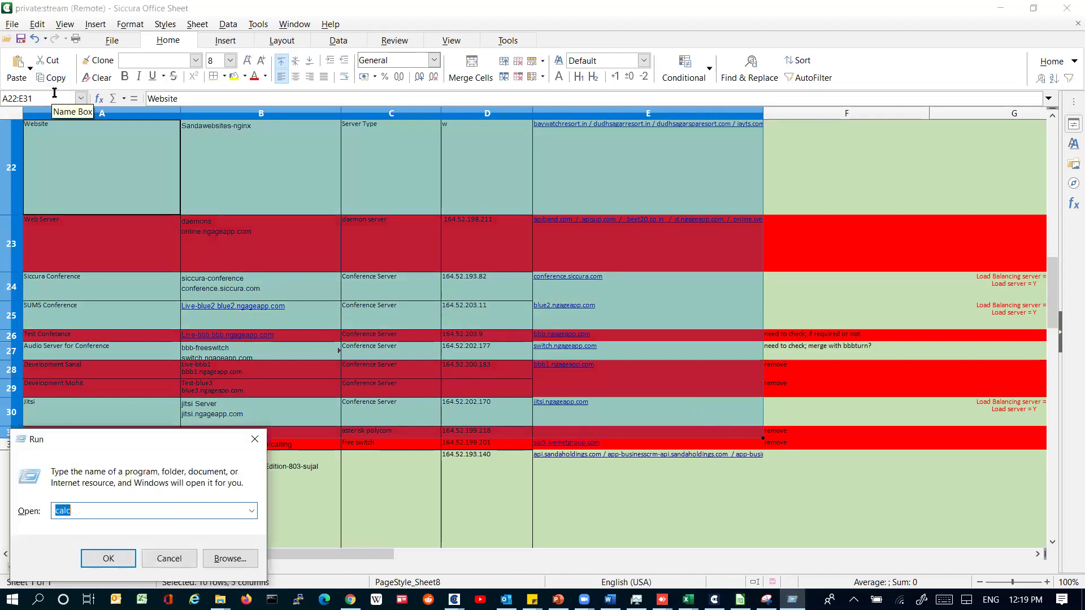
pyautogui.write('n')
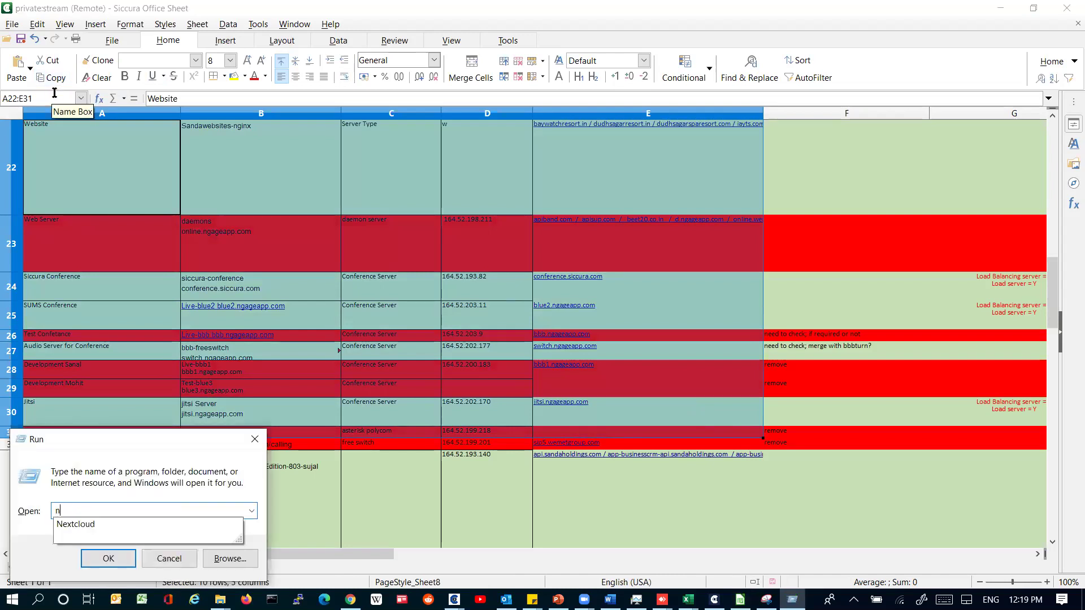
pyautogui.write('otepad')
pyautogui.press('Return')
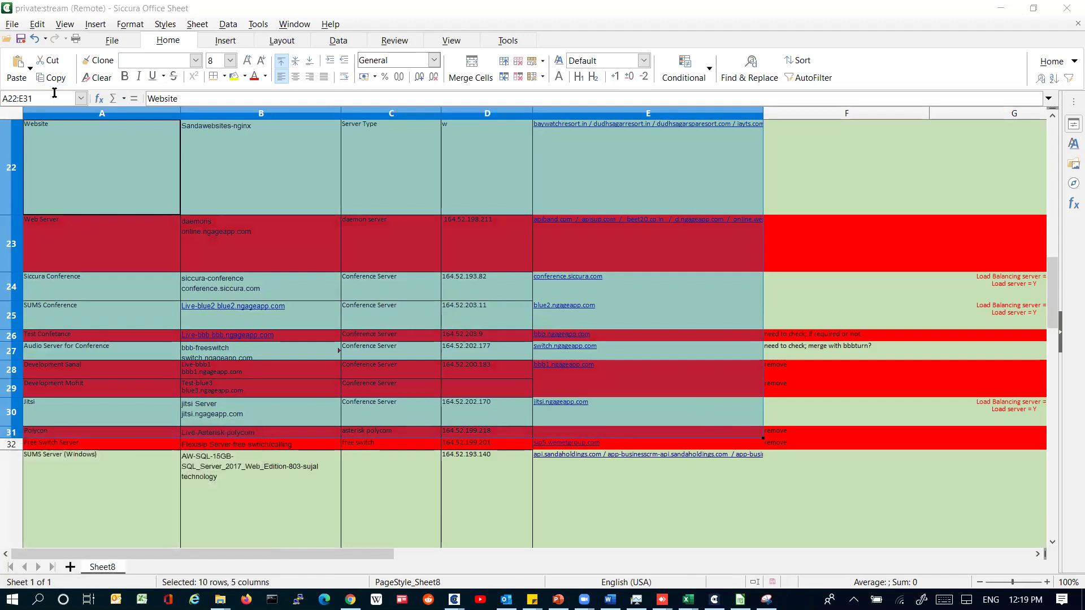
pyautogui.rightClick(835, 310)
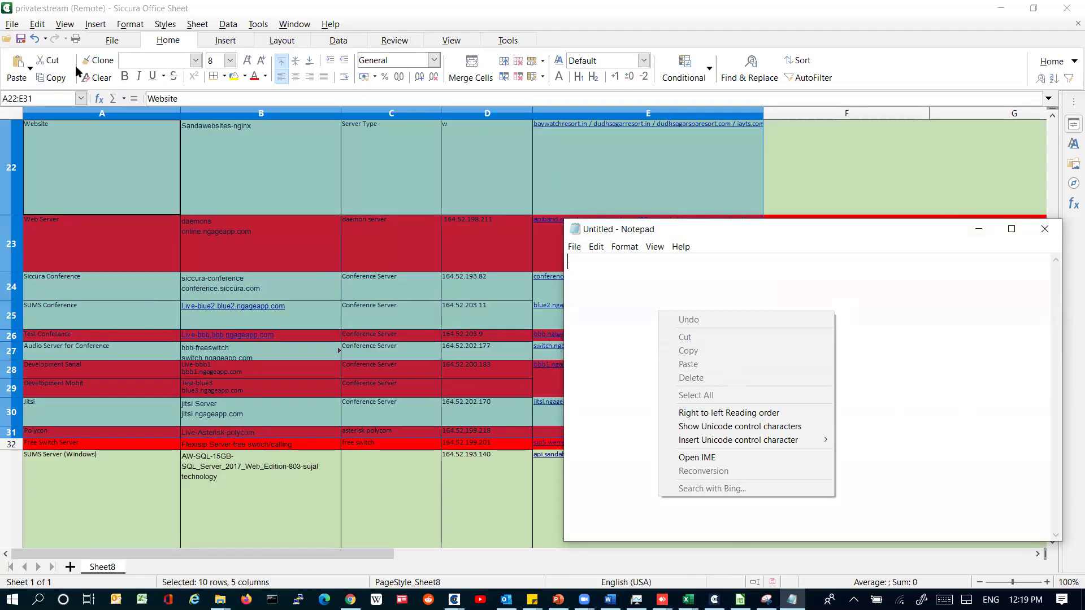
# Step: Copy cells B6:E16 from the encrypted Excel workbook and paste them into Notepad as garbled text
pyautogui.hotkey('alt', 'Tab')
pyautogui.click(57, 74)
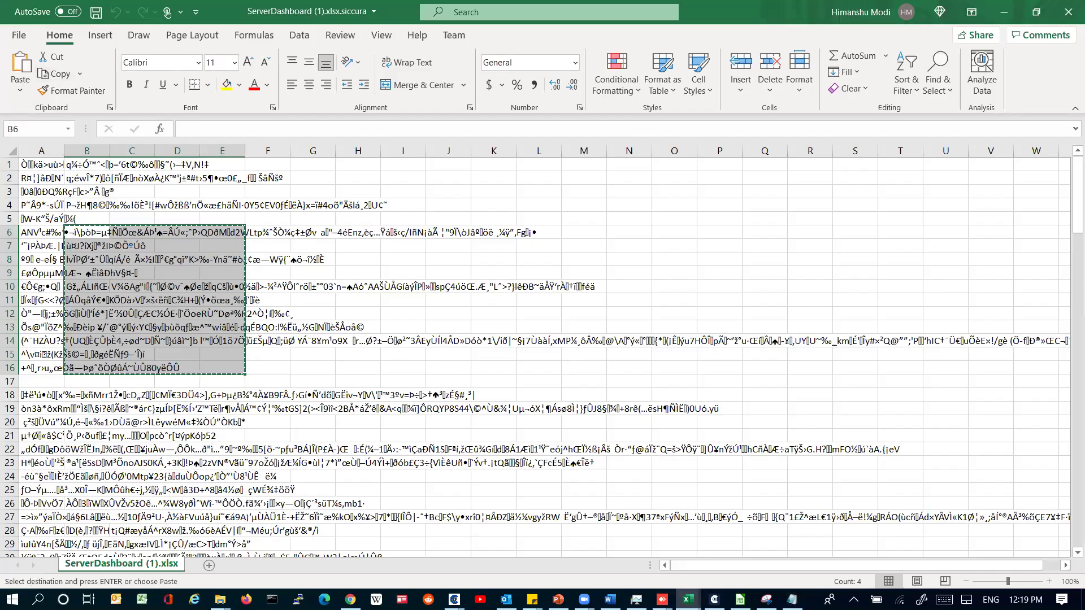
pyautogui.click(792, 599)
pyautogui.rightClick(588, 246)
pyautogui.click(666, 298)
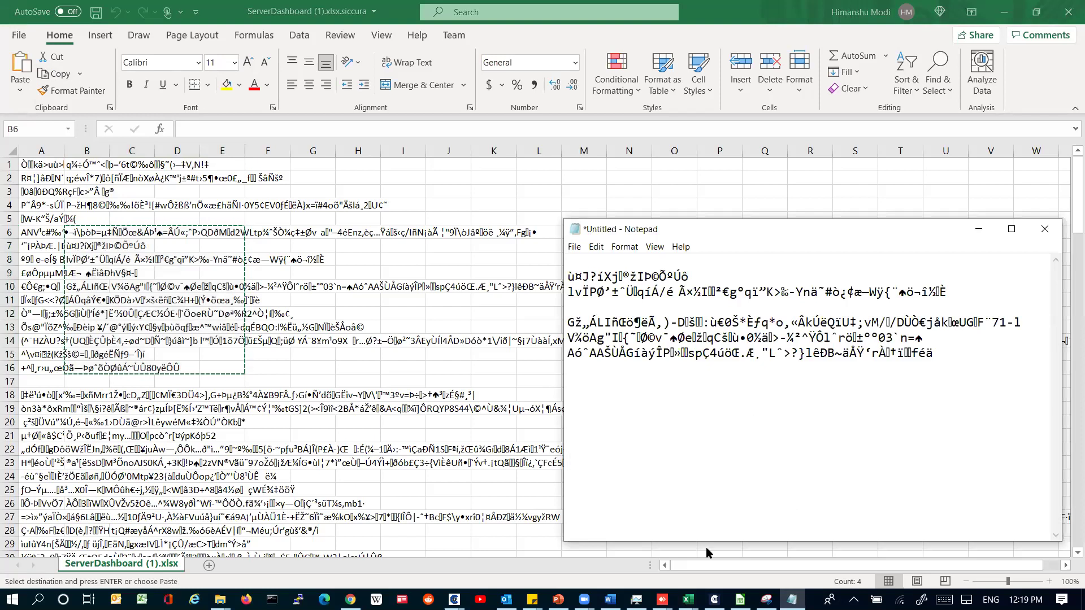
pyautogui.click(740, 599)
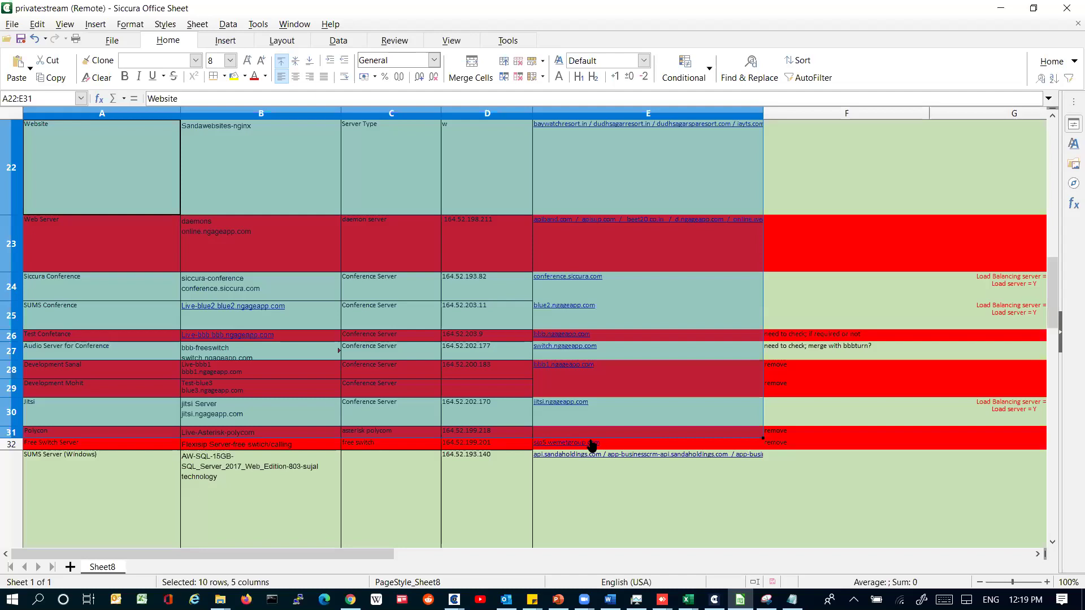
pyautogui.click(786, 462)
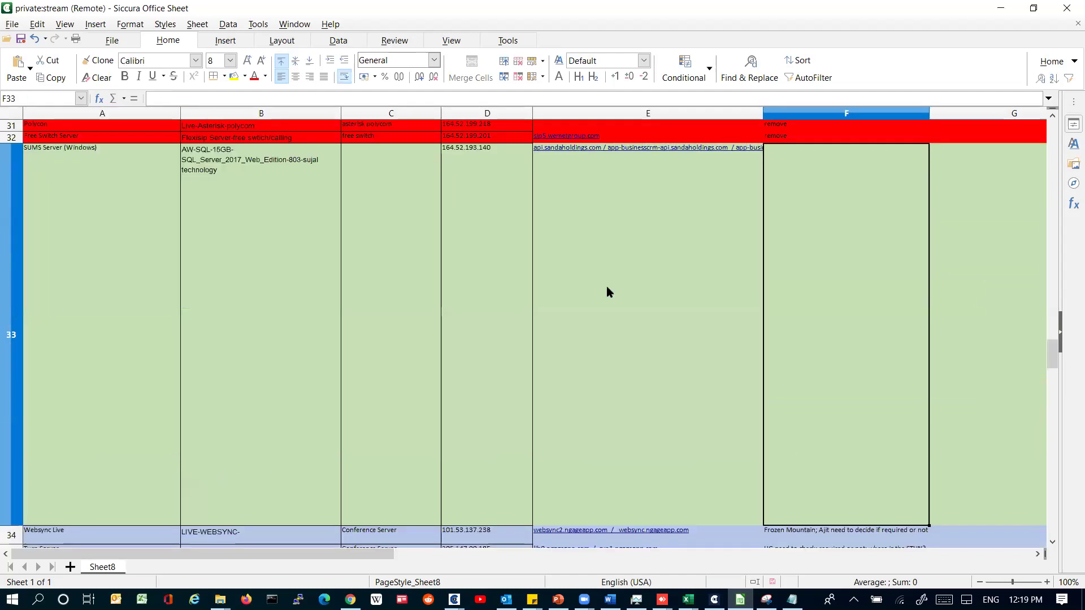
pyautogui.scroll(5, 421, 274)
pyautogui.click(421, 274)
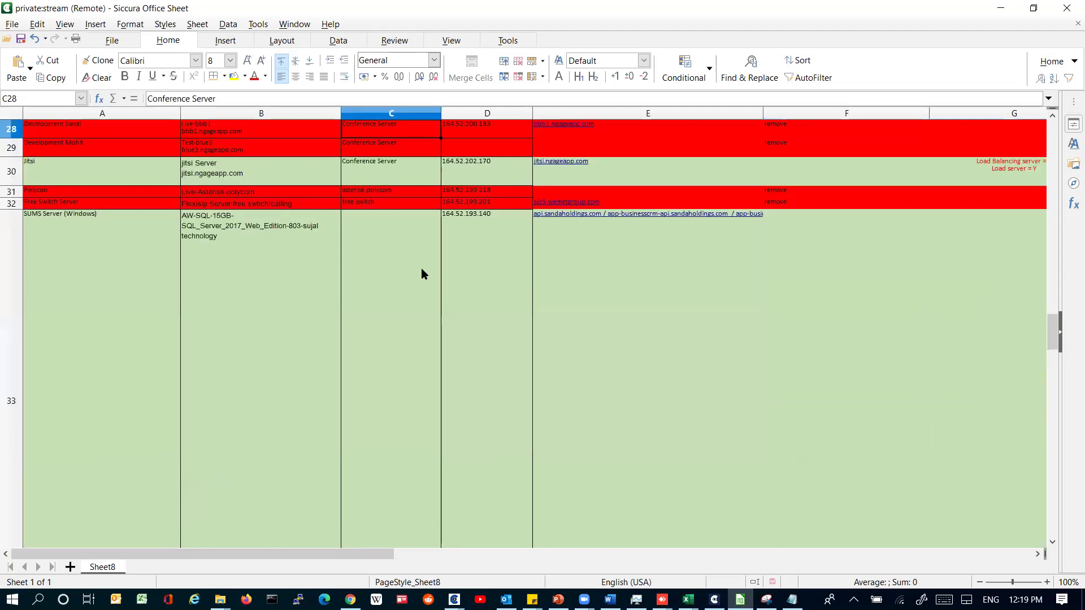
pyautogui.scroll(6, 421, 273)
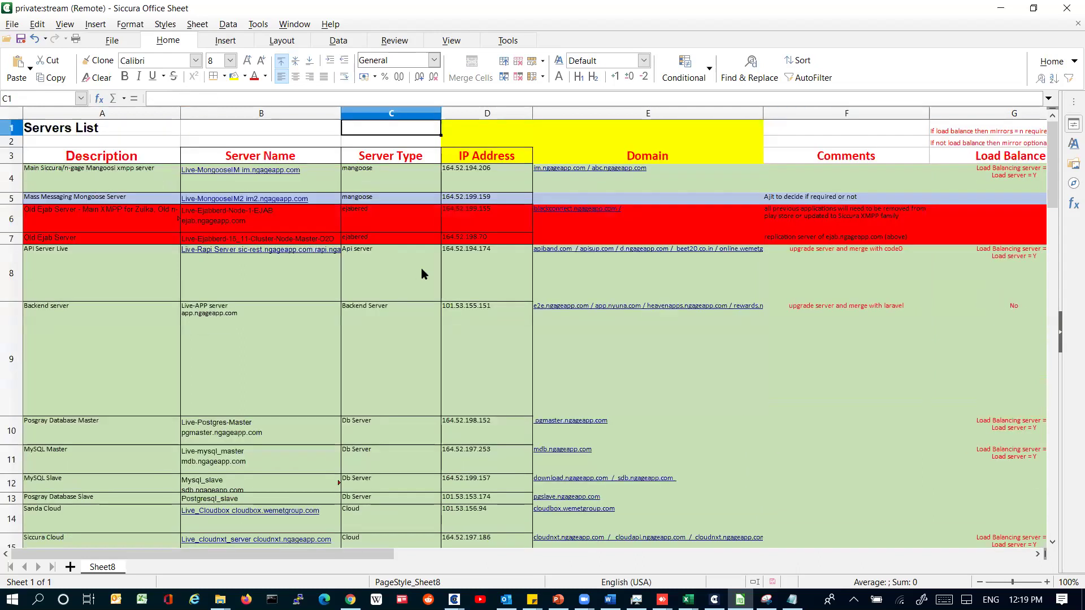
pyautogui.press('Down')
pyautogui.press('Left')
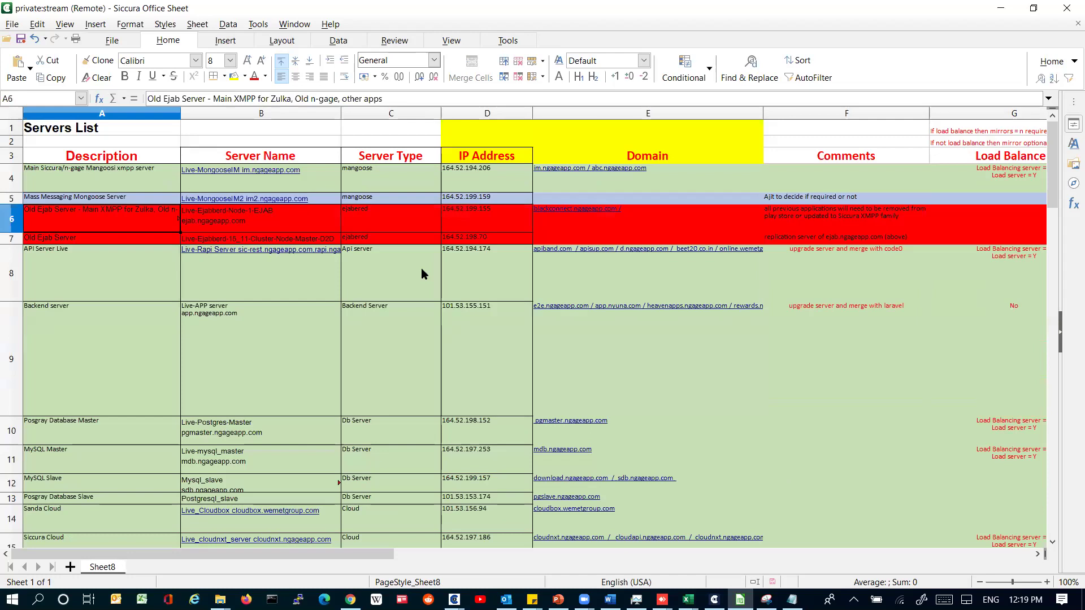
pyautogui.press('Right')
pyautogui.press('Right')
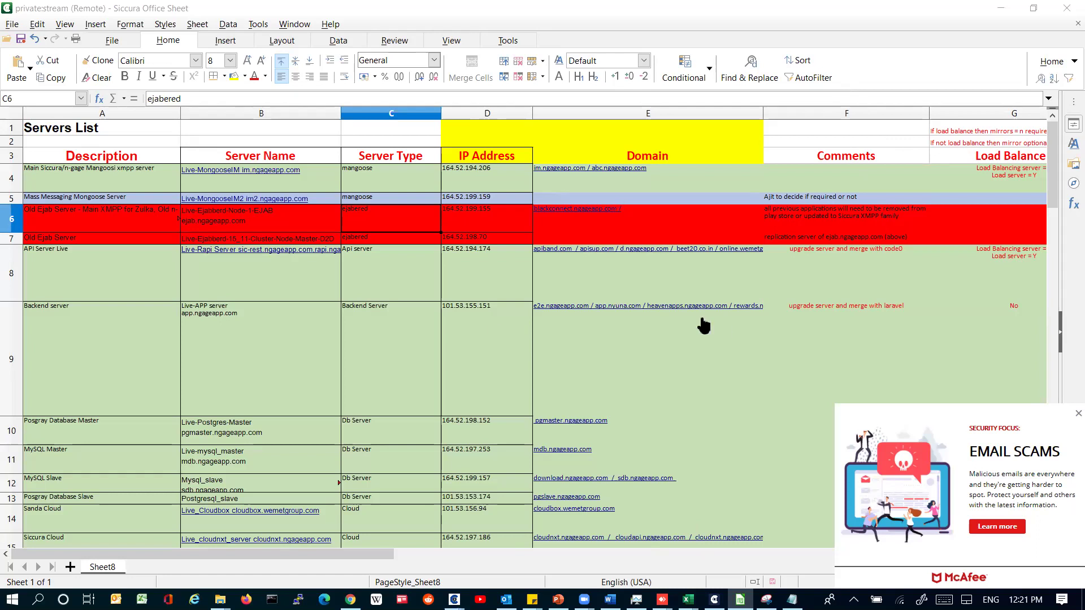
pyautogui.hotkey('alt', 'Tab')
# Step: Open the Send To External Email rights under Ultra Content Protection and pick a recipient category
pyautogui.click(556, 362)
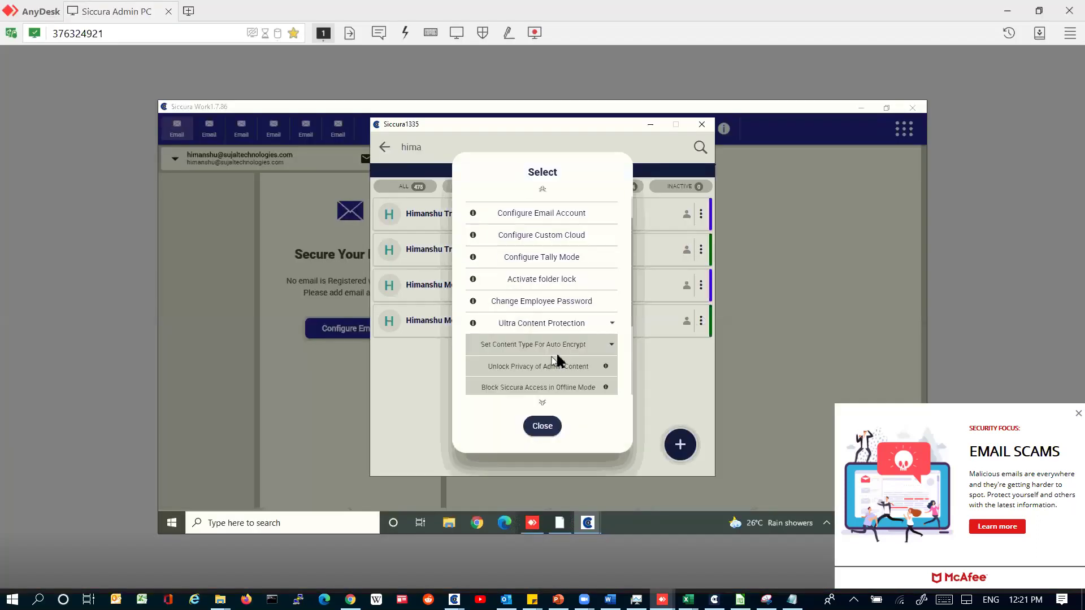
pyautogui.scroll(-5, 560, 360)
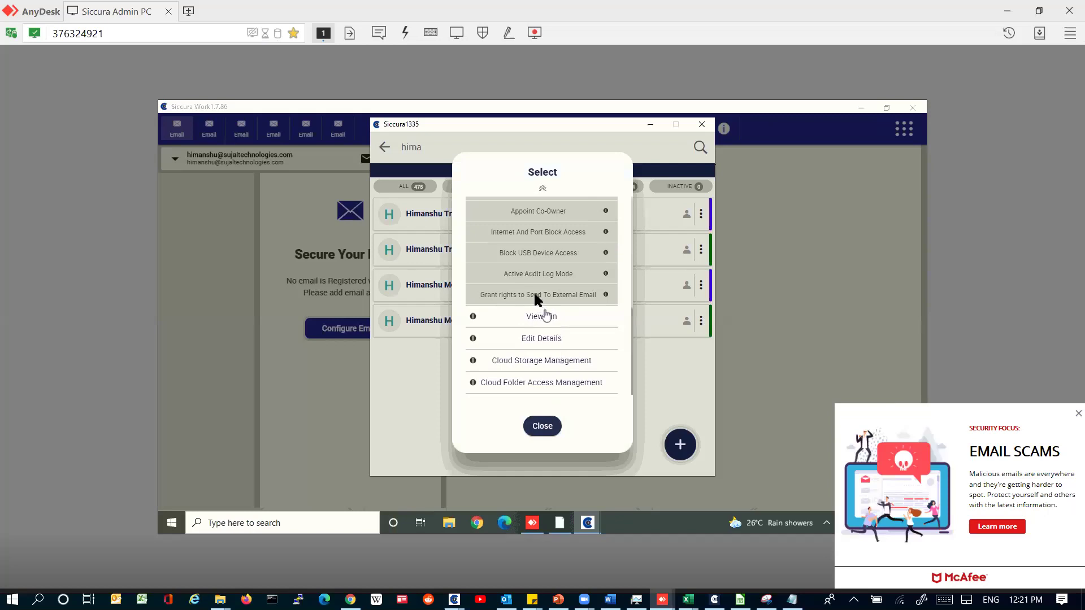
pyautogui.click(536, 296)
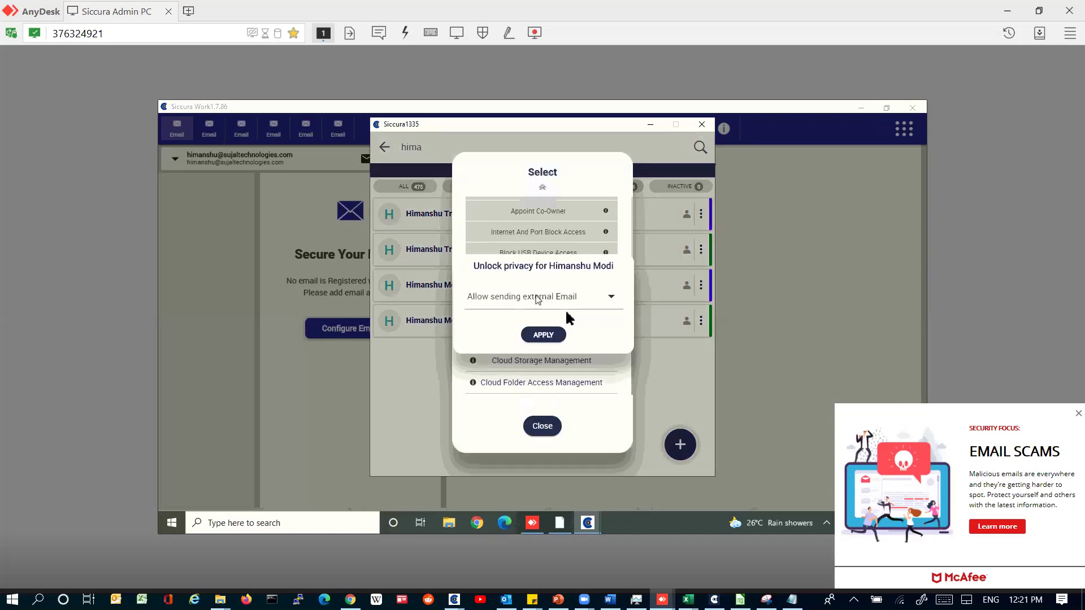
pyautogui.click(569, 303)
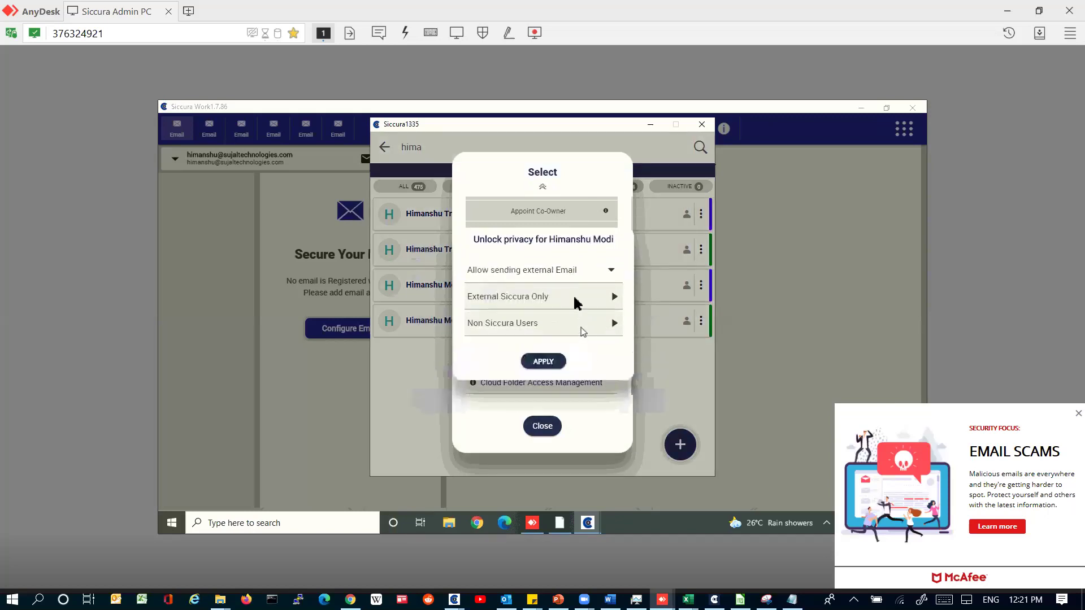
pyautogui.click(581, 308)
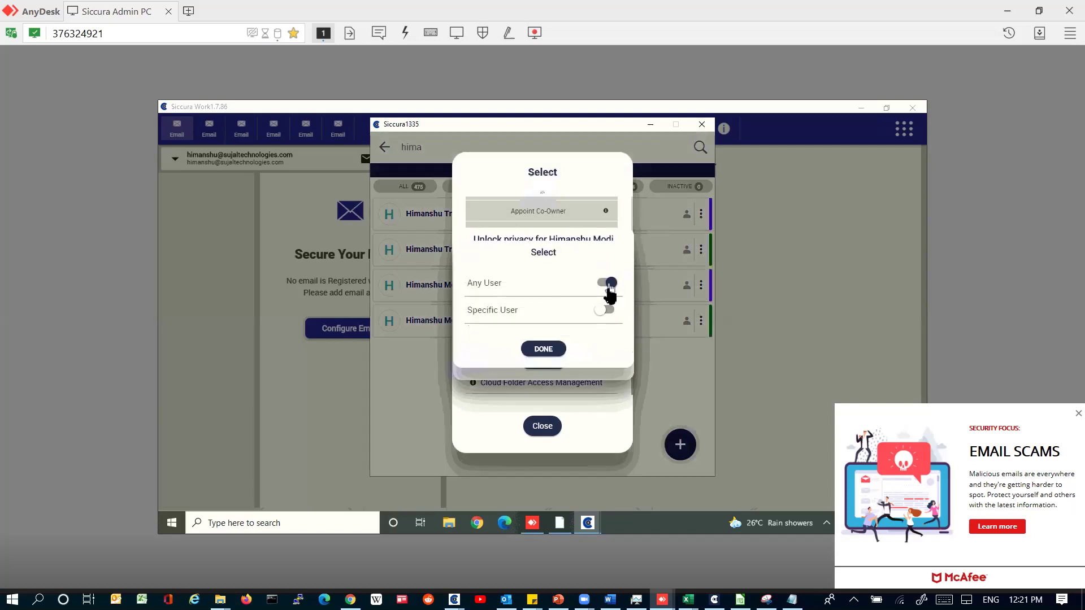
# Step: Allow external email to Any User, confirm with DONE, and minimize AnyDesk
pyautogui.click(603, 309)
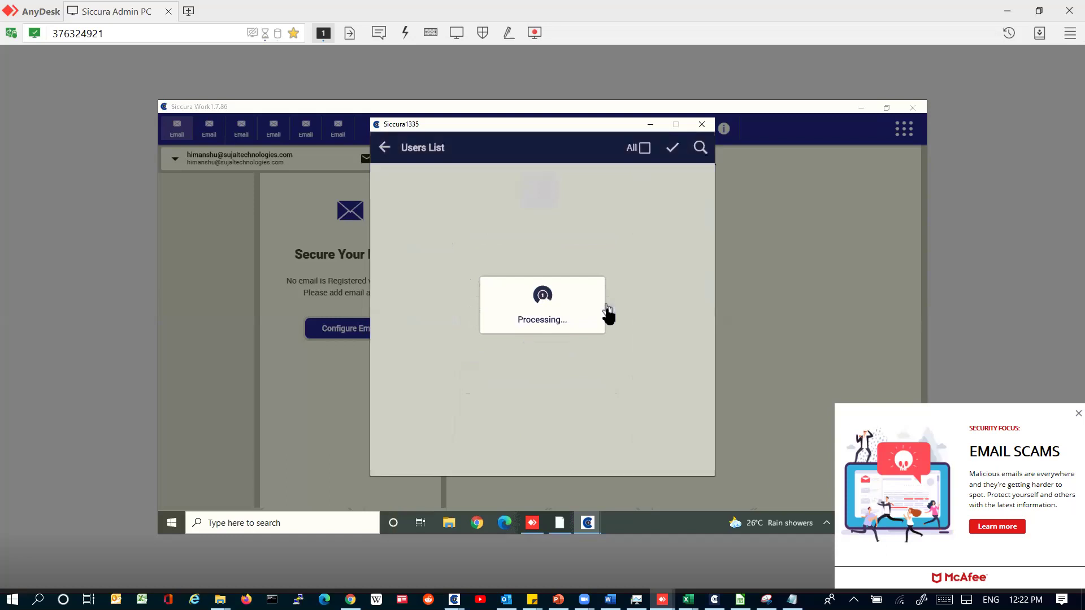
pyautogui.scroll(-3, 654, 280)
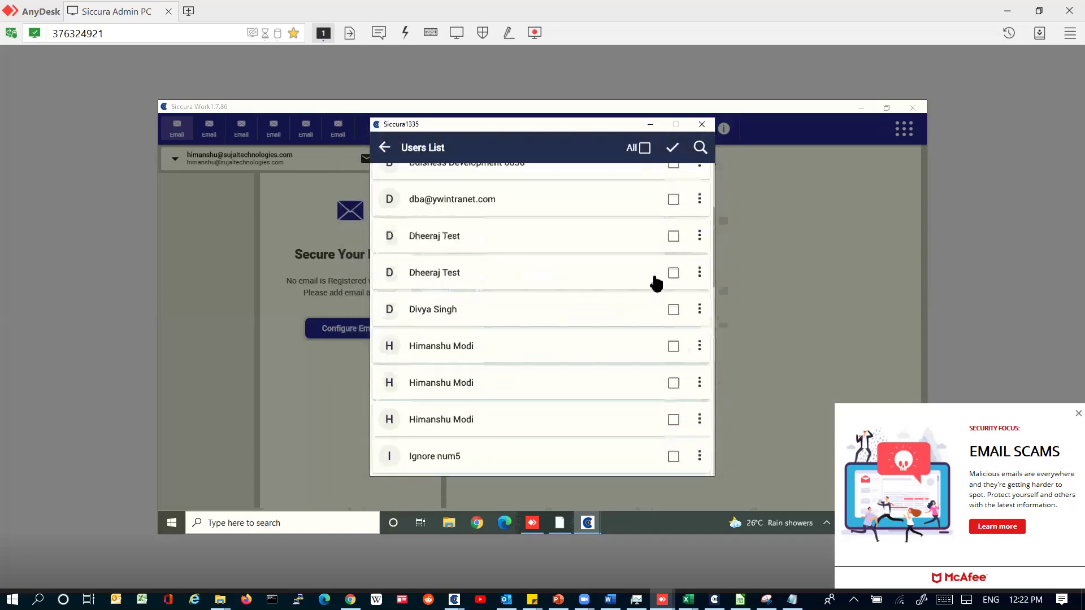
pyautogui.click(392, 149)
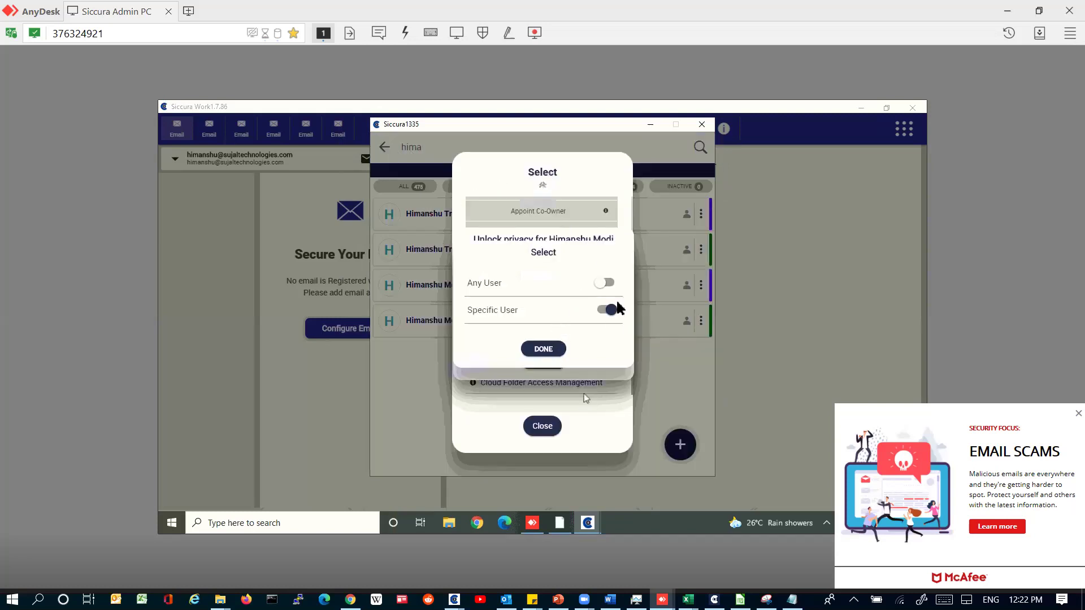
pyautogui.click(606, 284)
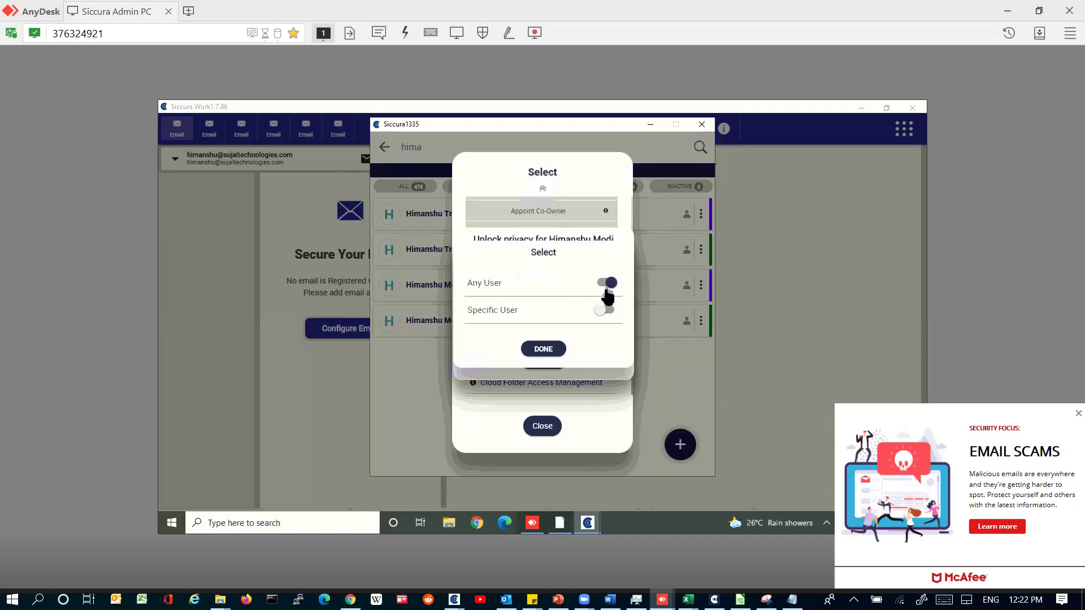
pyautogui.click(551, 354)
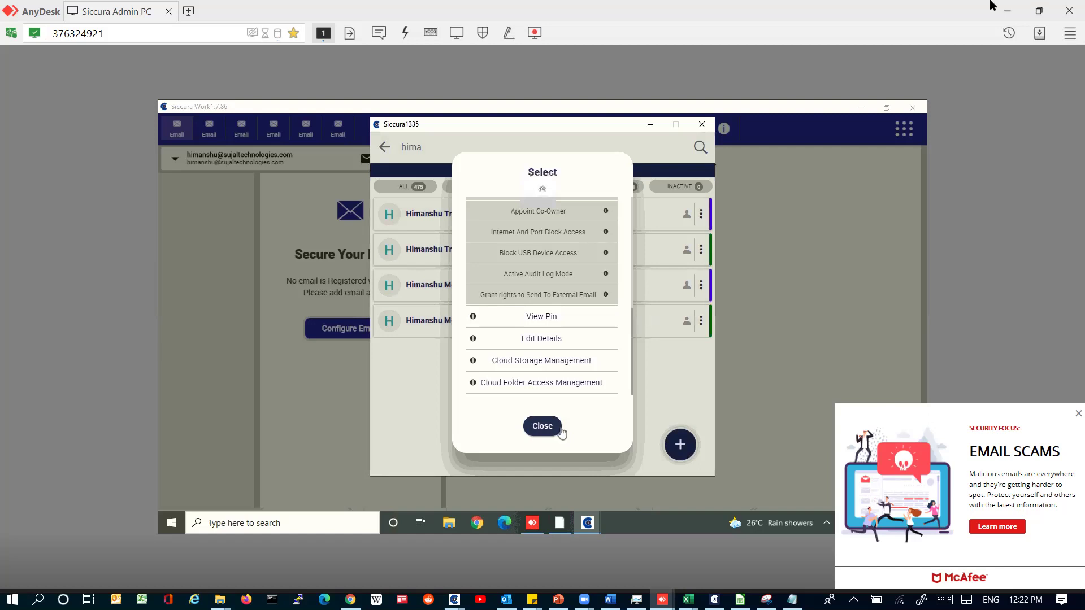
pyautogui.click(996, 20)
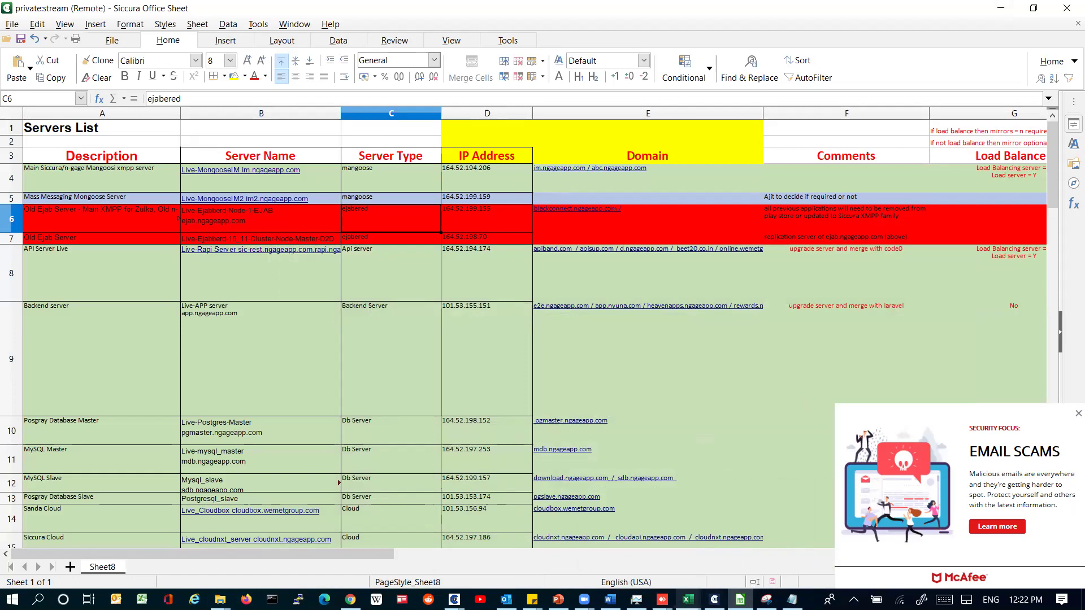
pyautogui.moveTo(766, 600)
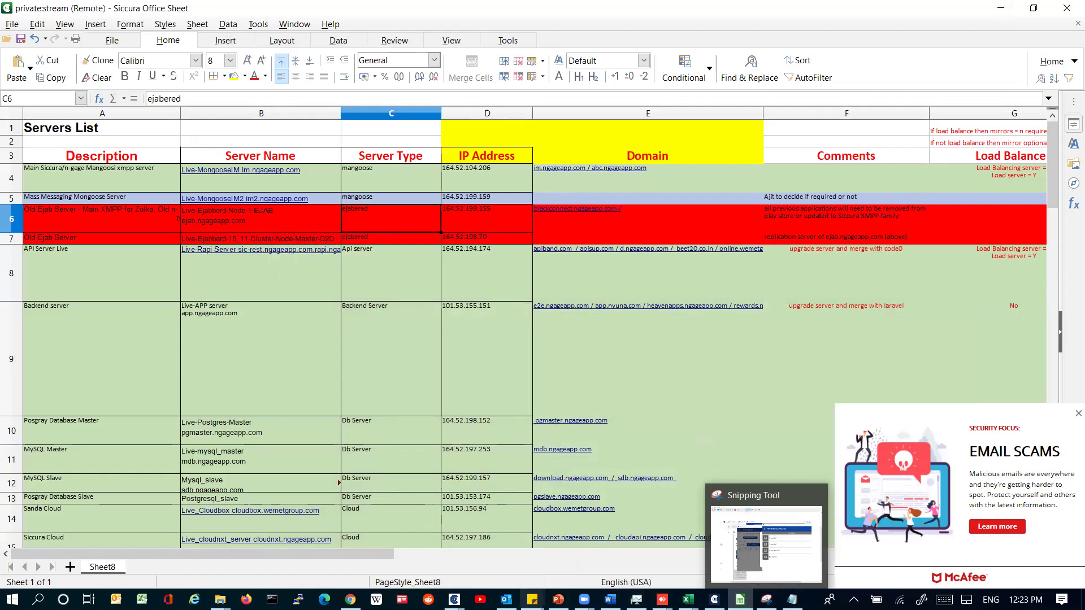
# Step: Load iftas.in in a new Chrome tab, then bring up the SAMPLE MATERIAL folder in File Explorer
pyautogui.click(923, 16)
pyautogui.write('ifts')
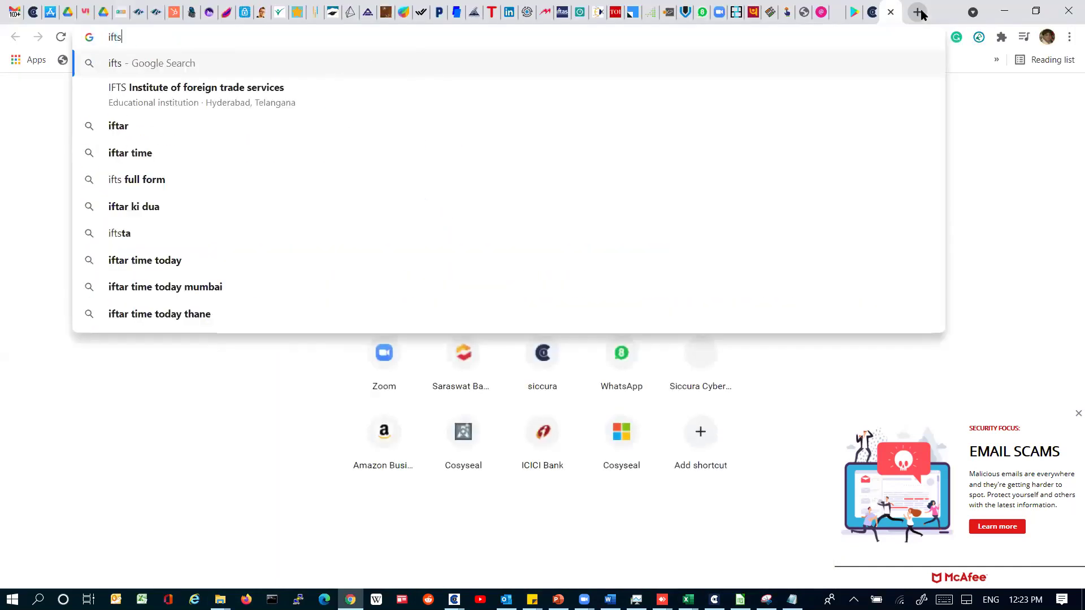
pyautogui.press('BackSpace')
pyautogui.write('as')
pyautogui.press('Return')
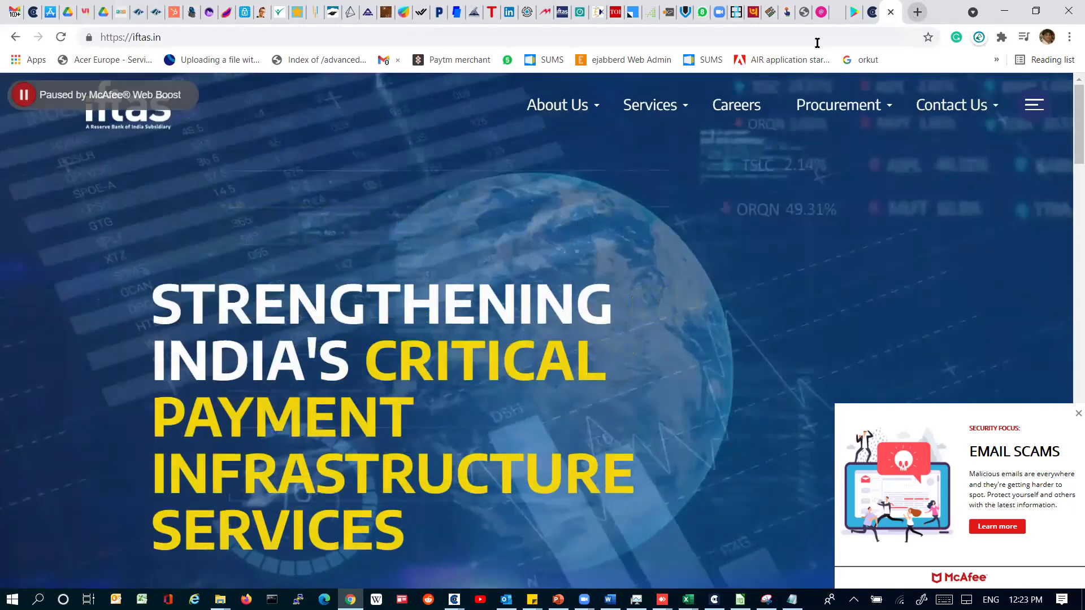
pyautogui.click(127, 96)
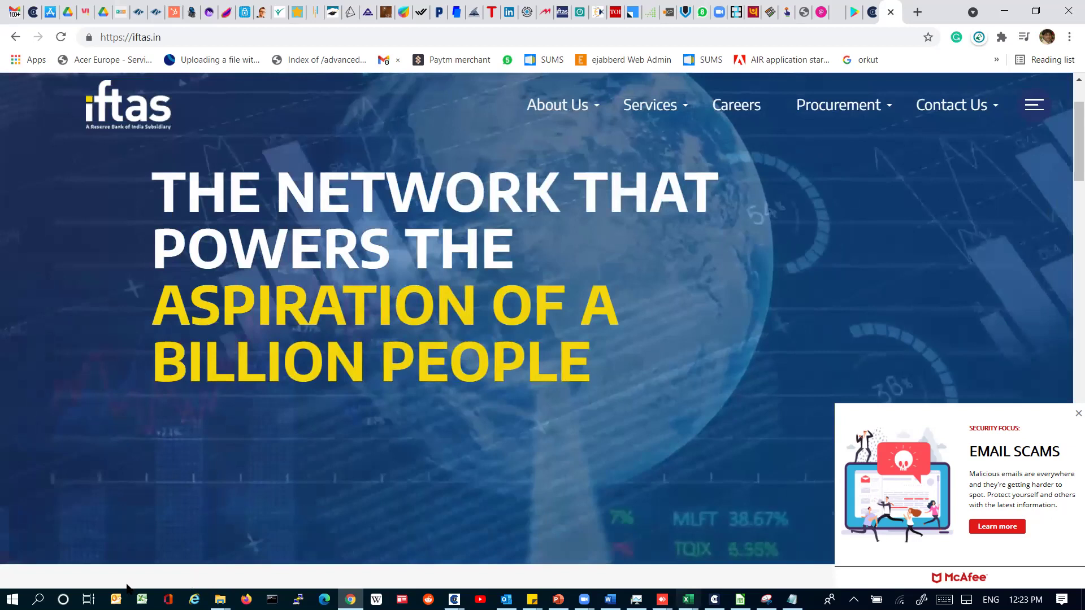
pyautogui.click(220, 600)
# Step: Browse from This PC through OS (C:) and Tally.ERP9 into the data folder
pyautogui.click(209, 169)
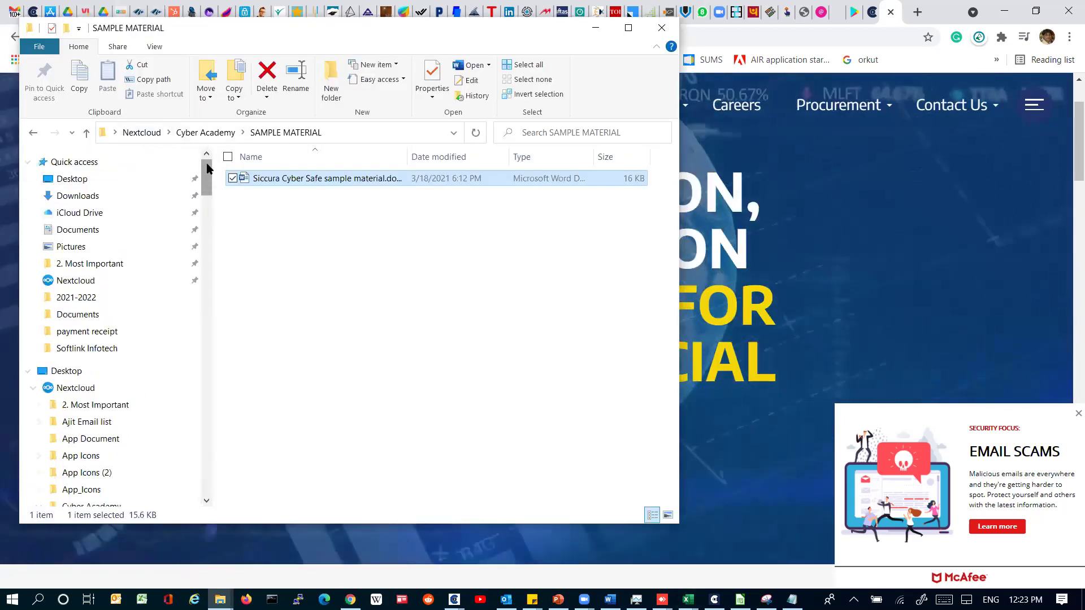
pyautogui.click(33, 387)
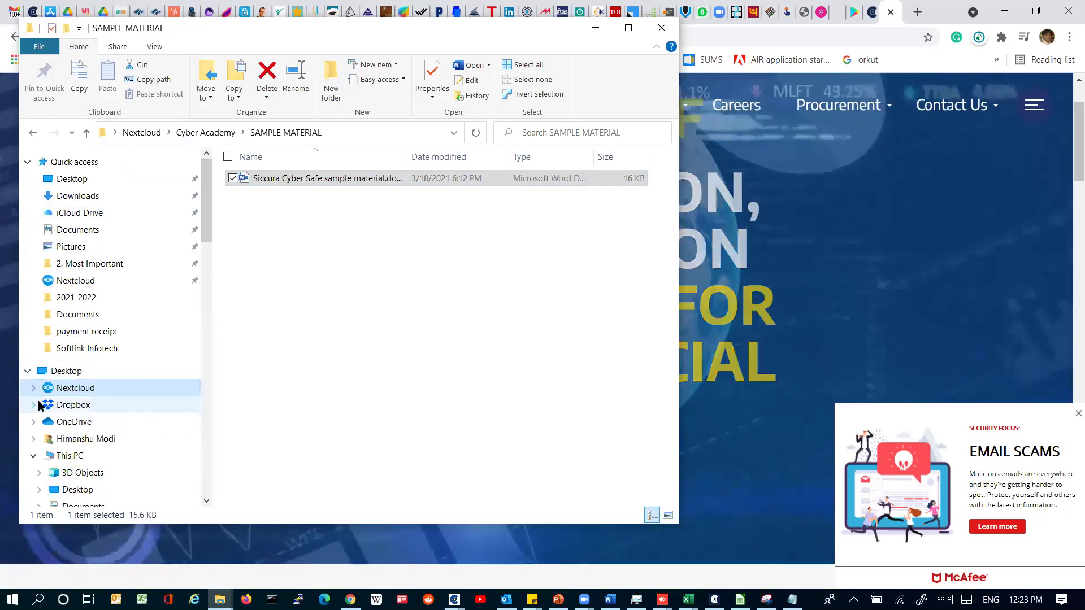
pyautogui.click(68, 455)
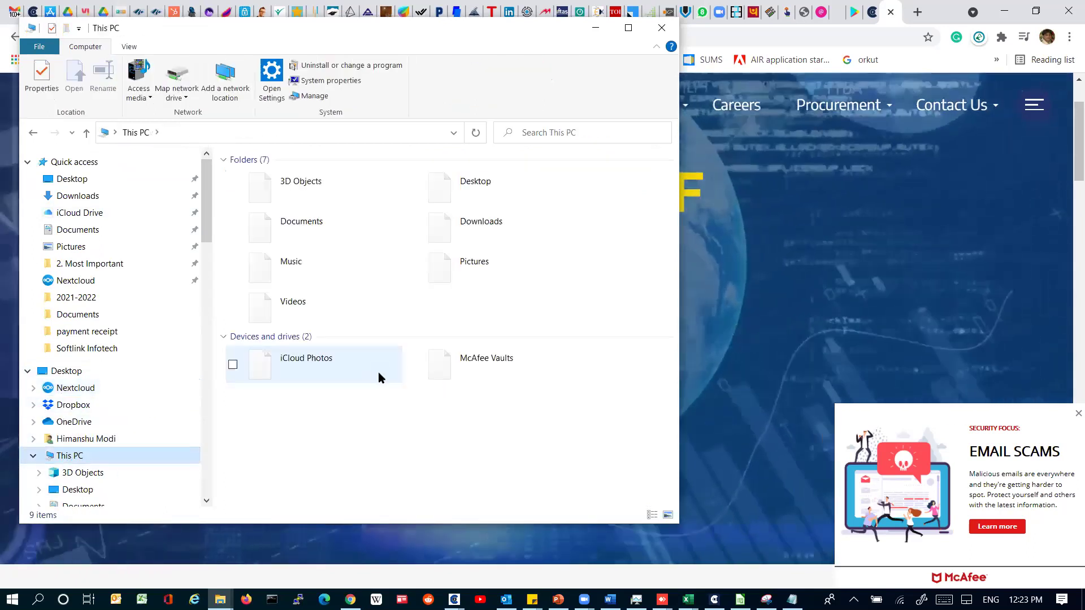
pyautogui.click(346, 417)
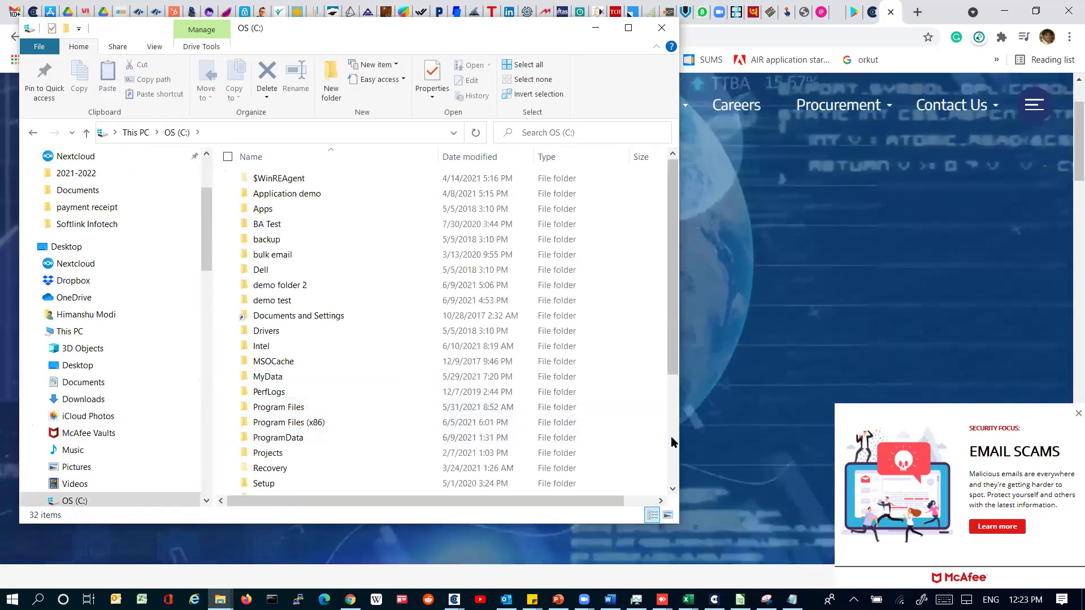
pyautogui.click(671, 442)
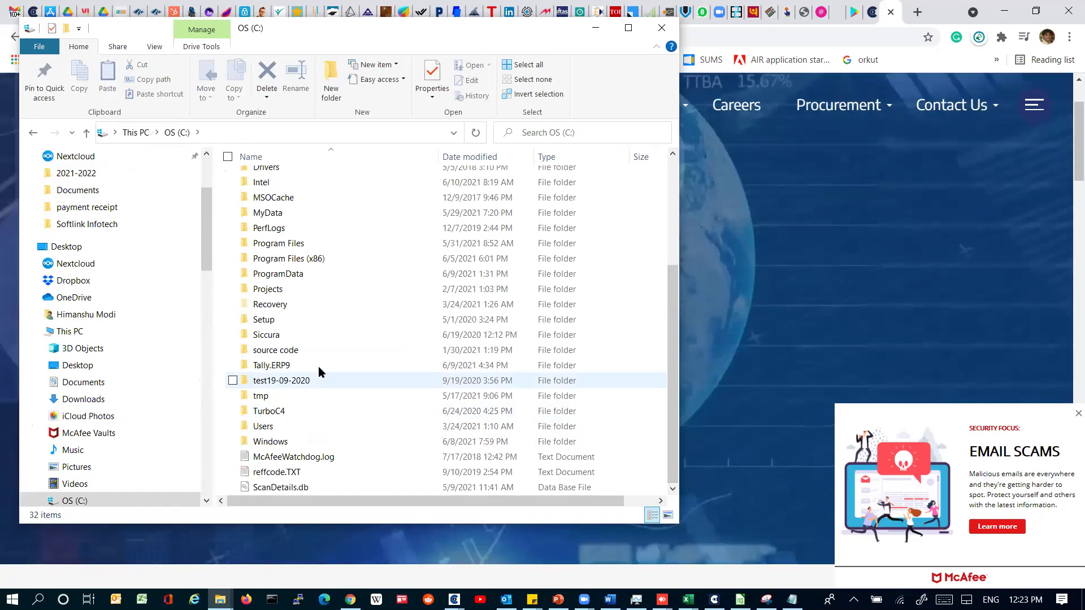
pyautogui.doubleClick(320, 366)
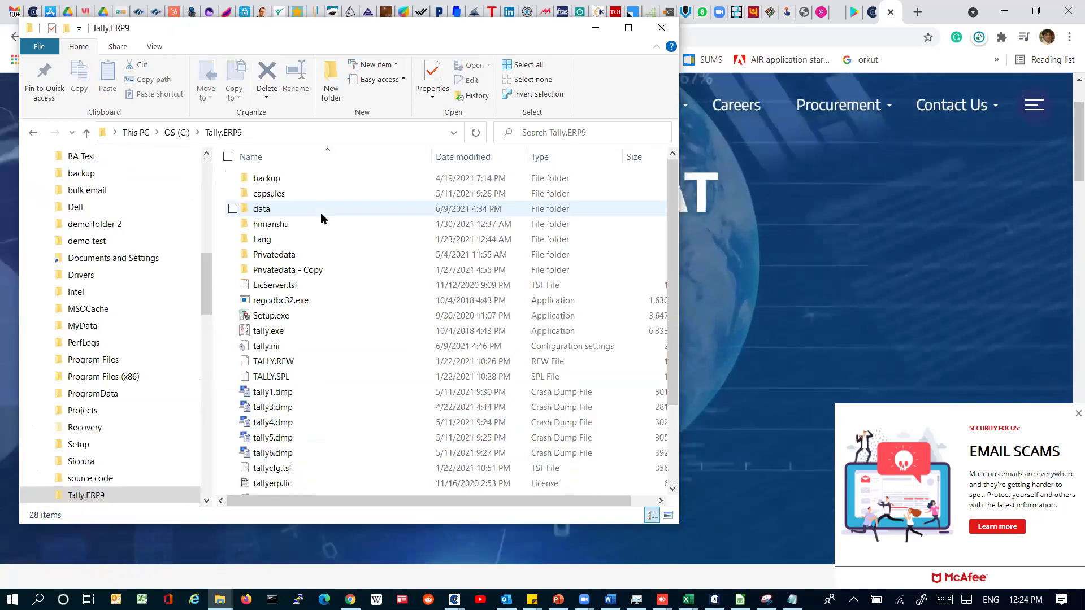
pyautogui.doubleClick(320, 210)
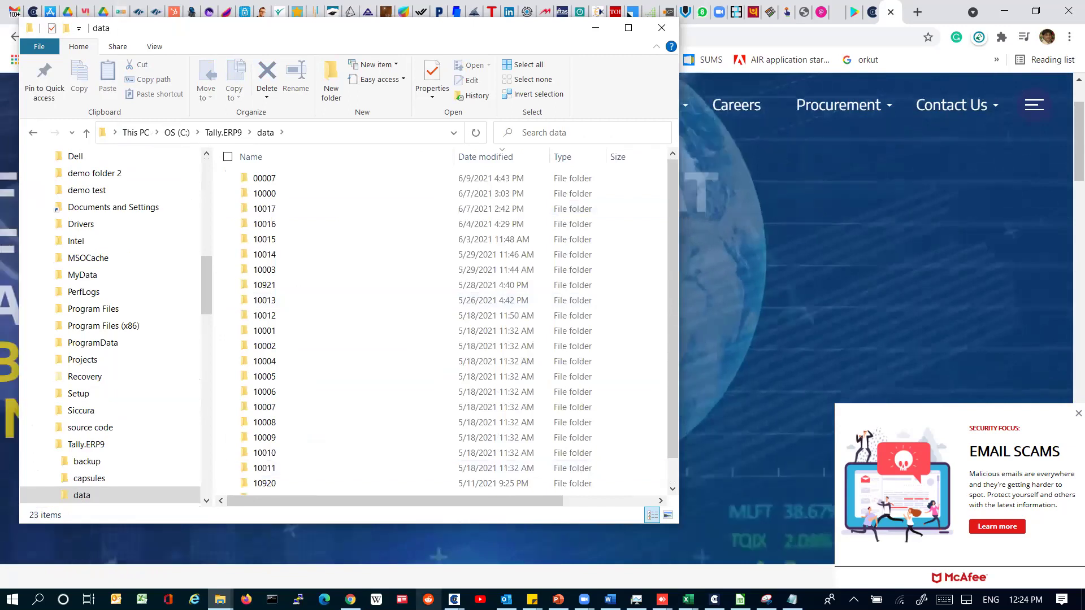
# Step: Launch Black Screen Manager and turn off the black screen for Siccura1342
pyautogui.moveTo(455, 600)
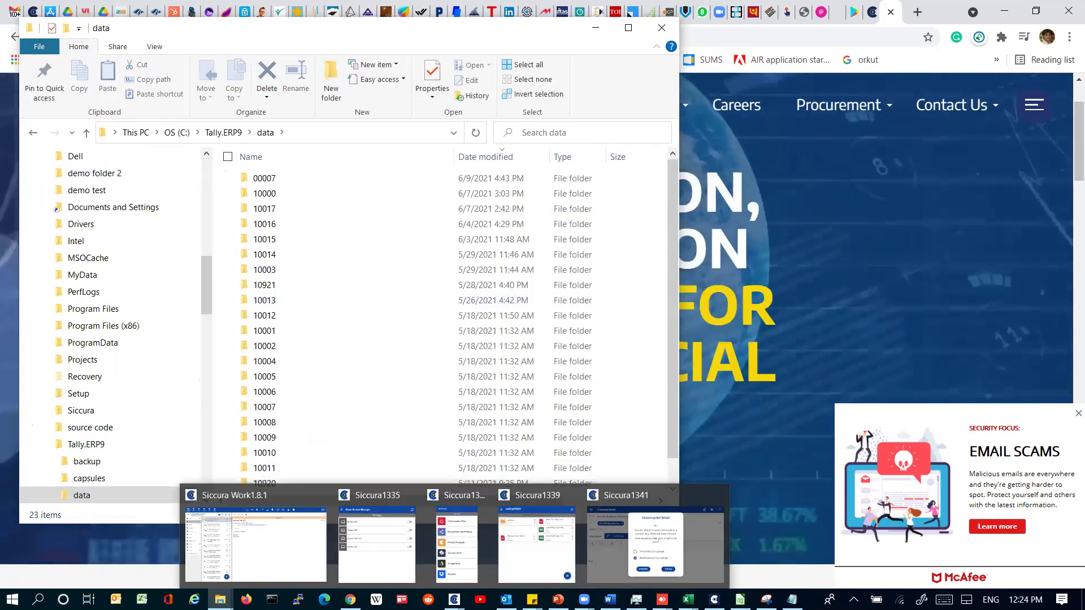
pyautogui.moveTo(715, 600)
pyautogui.moveTo(637, 599)
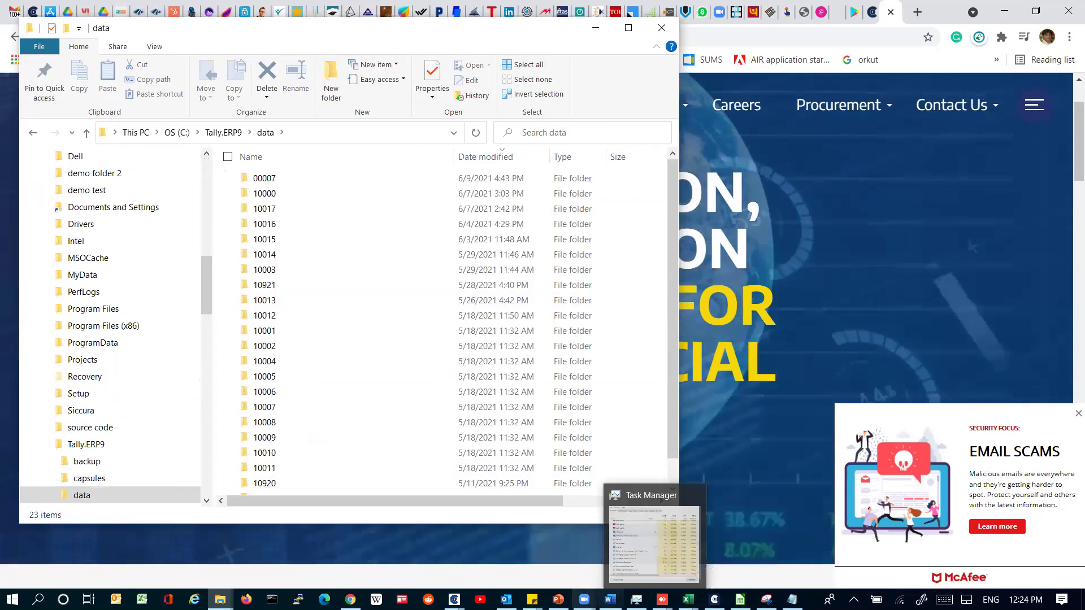
pyautogui.click(266, 543)
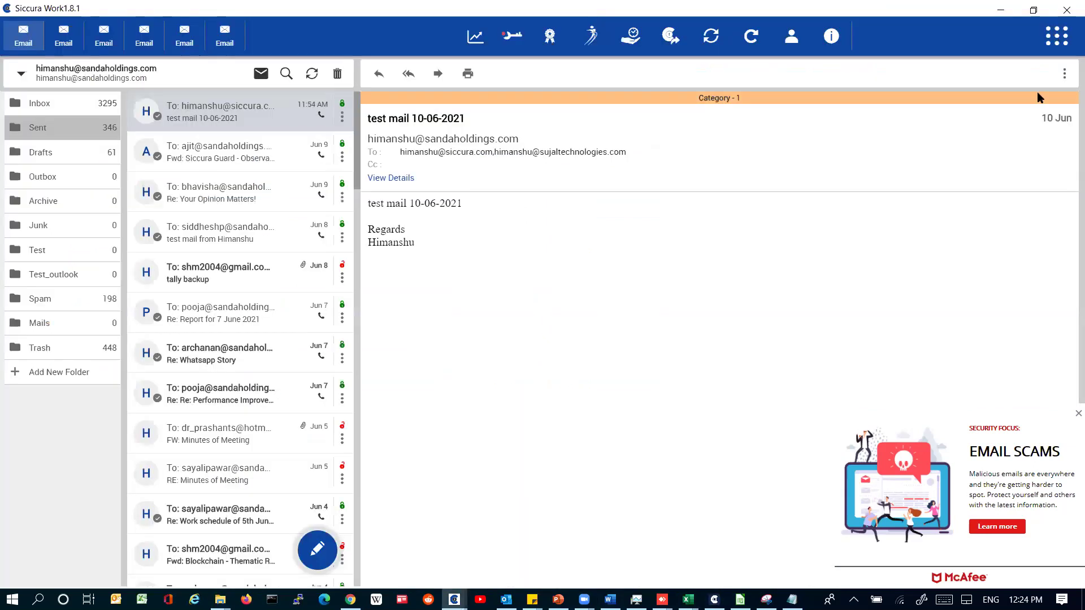
pyautogui.click(1056, 36)
pyautogui.click(873, 368)
pyautogui.click(454, 599)
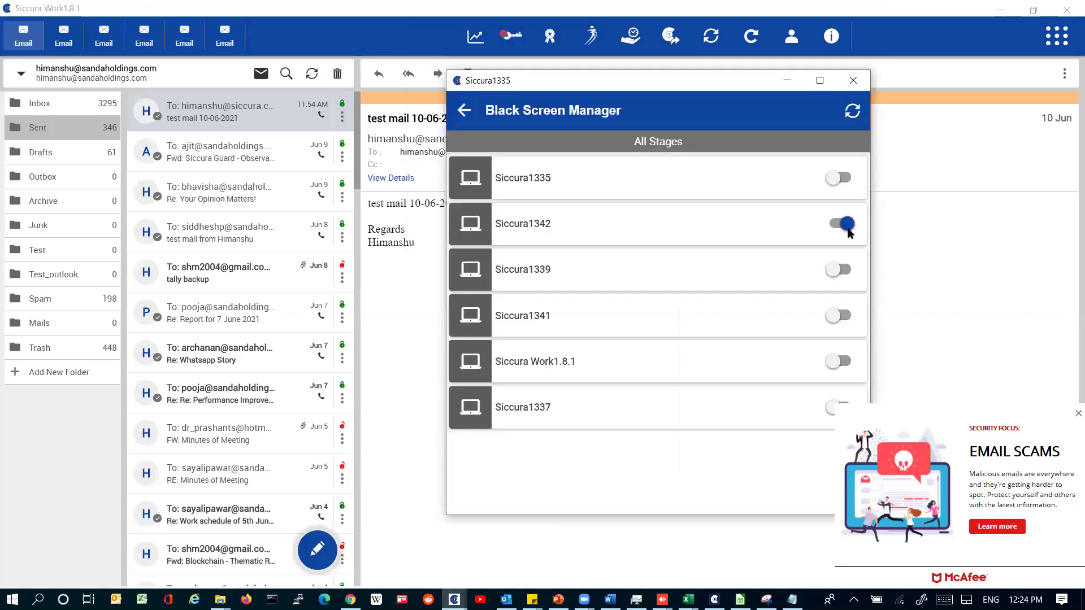
pyautogui.click(531, 228)
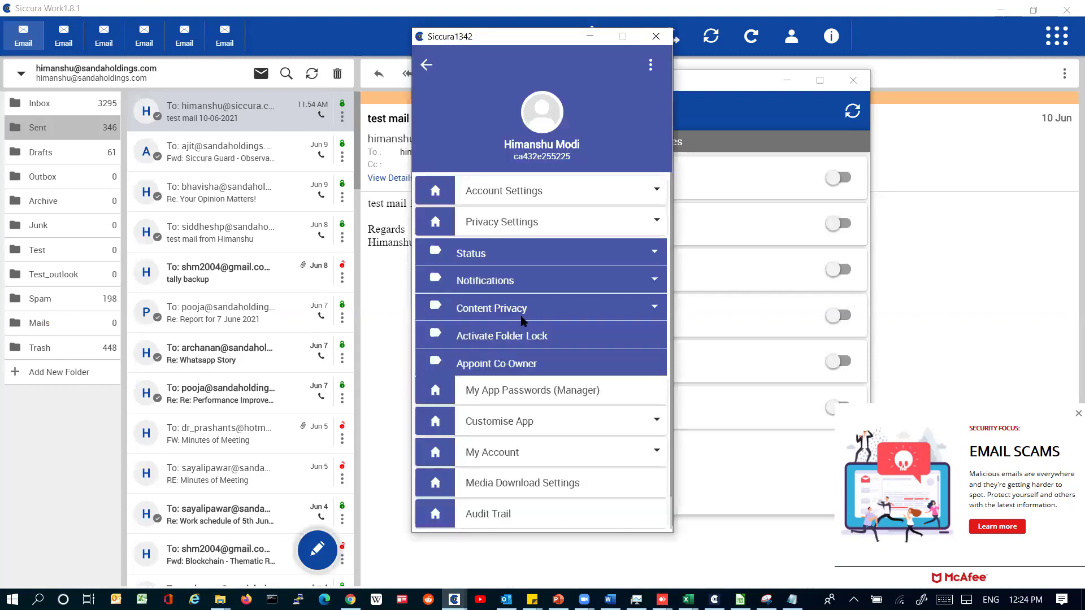
# Step: Verify the admin password and turn off the black screen for Siccura1343
pyautogui.click(525, 288)
pyautogui.write('••')
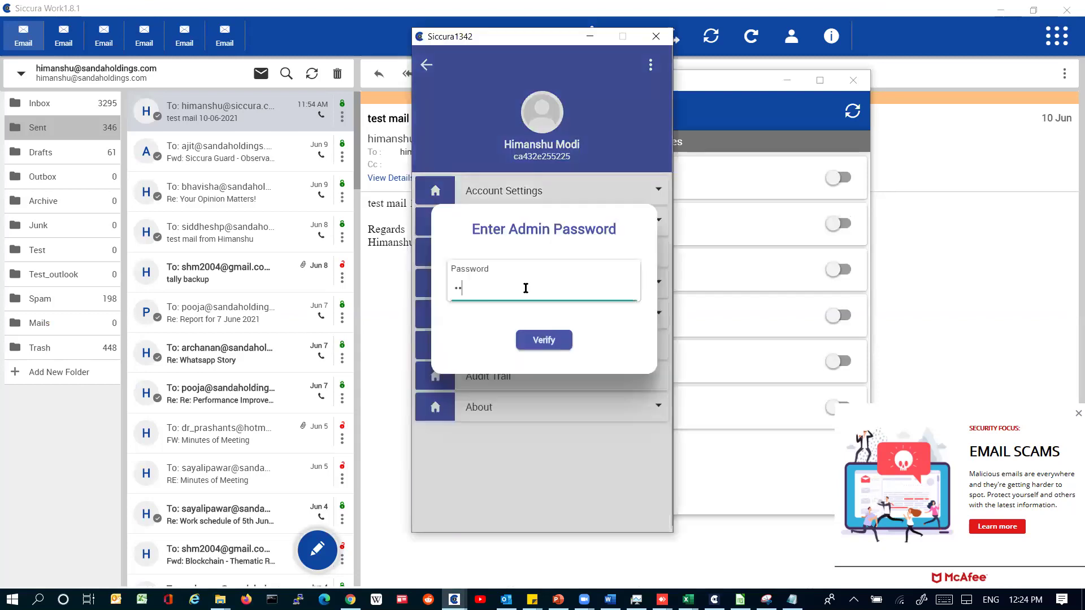
pyautogui.write('••')
pyautogui.click(520, 342)
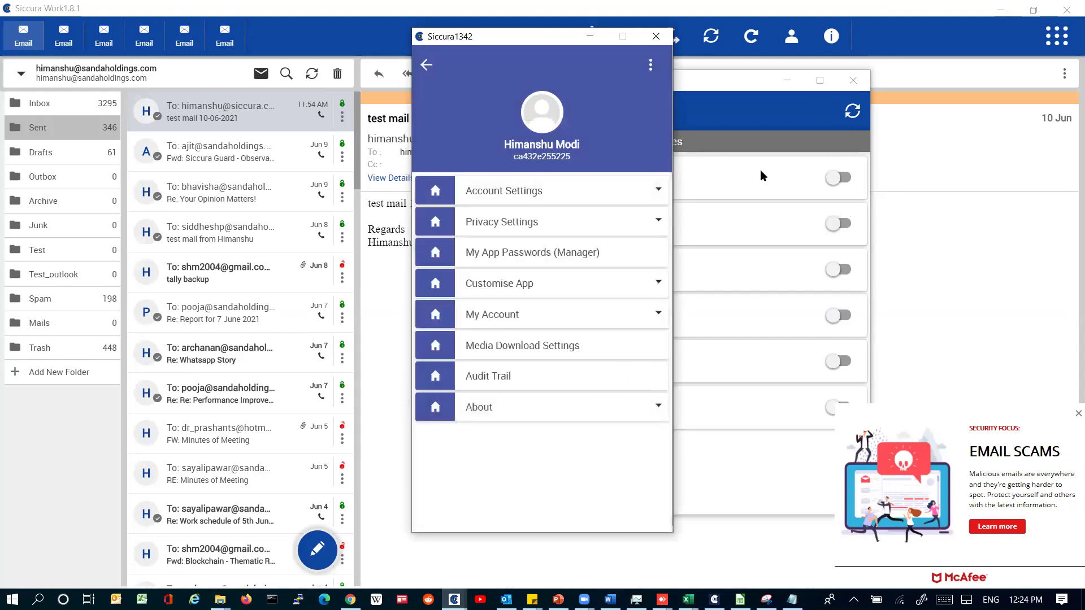
pyautogui.click(853, 113)
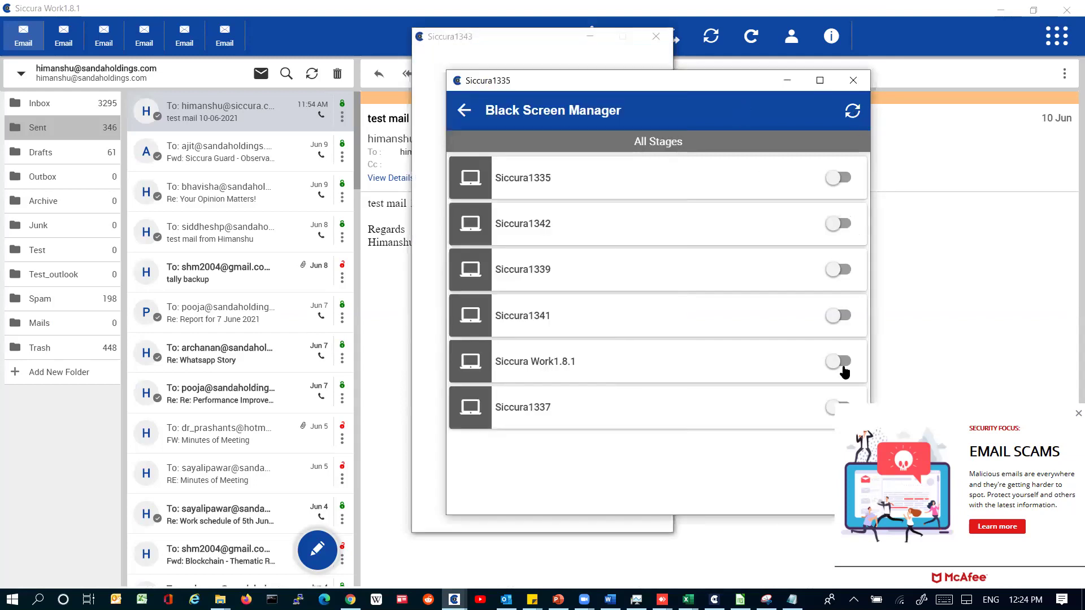
pyautogui.click(834, 406)
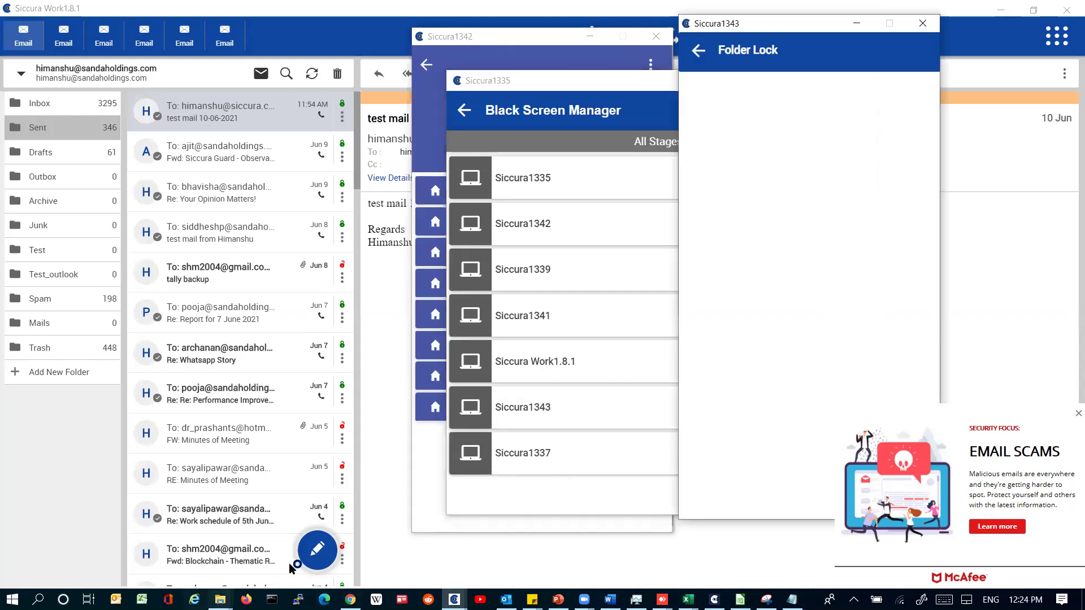
# Step: Dismiss the McAfee email scams popup and close all Siccura windows from the taskbar
pyautogui.moveTo(220, 599)
pyautogui.click(144, 558)
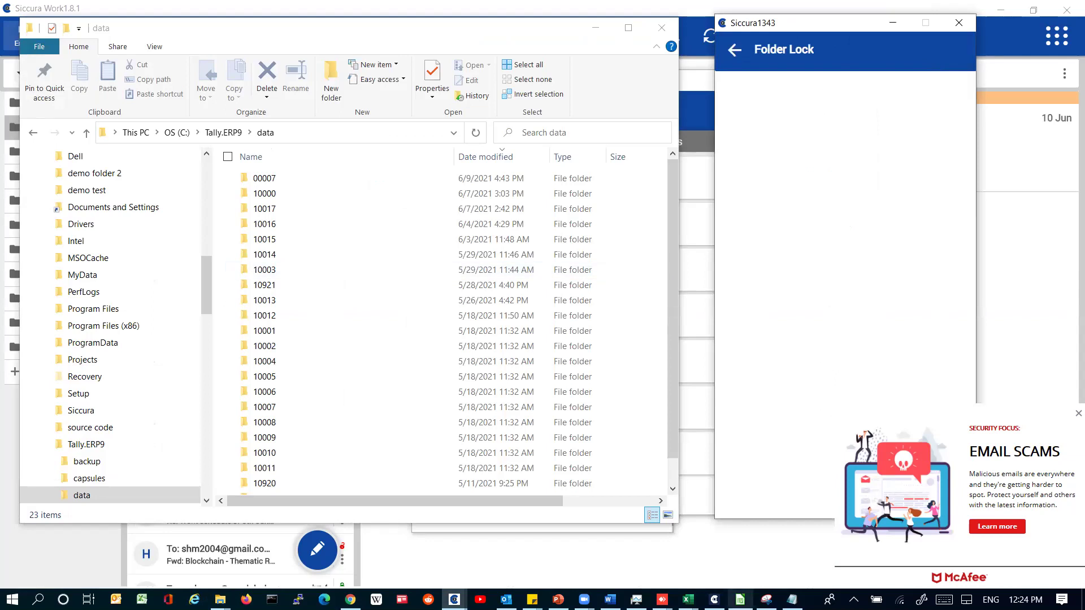
pyautogui.click(1078, 414)
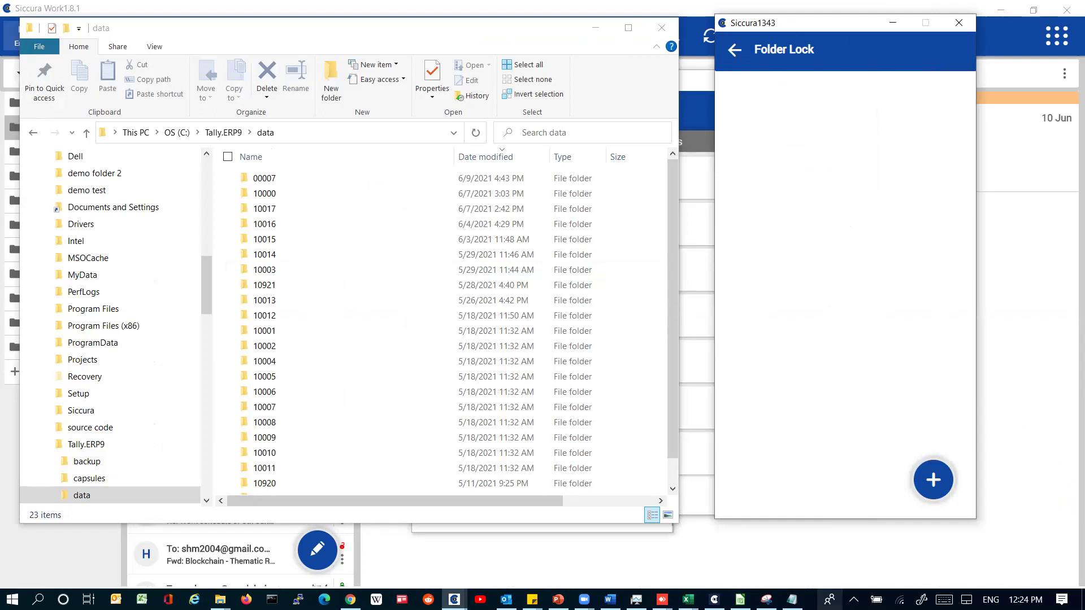
pyautogui.click(559, 600)
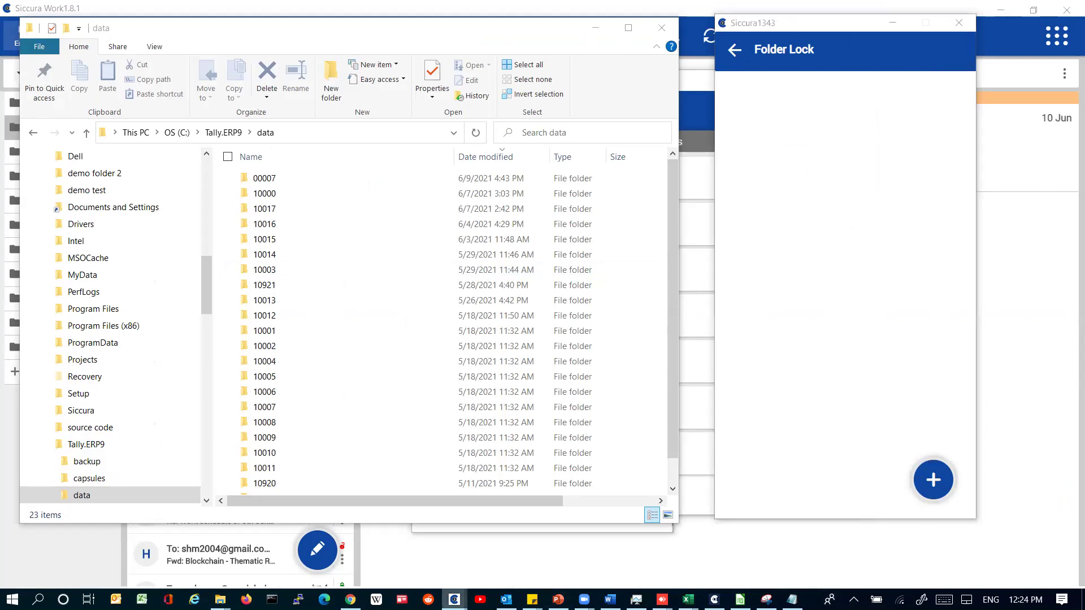
pyautogui.rightClick(454, 600)
pyautogui.click(425, 572)
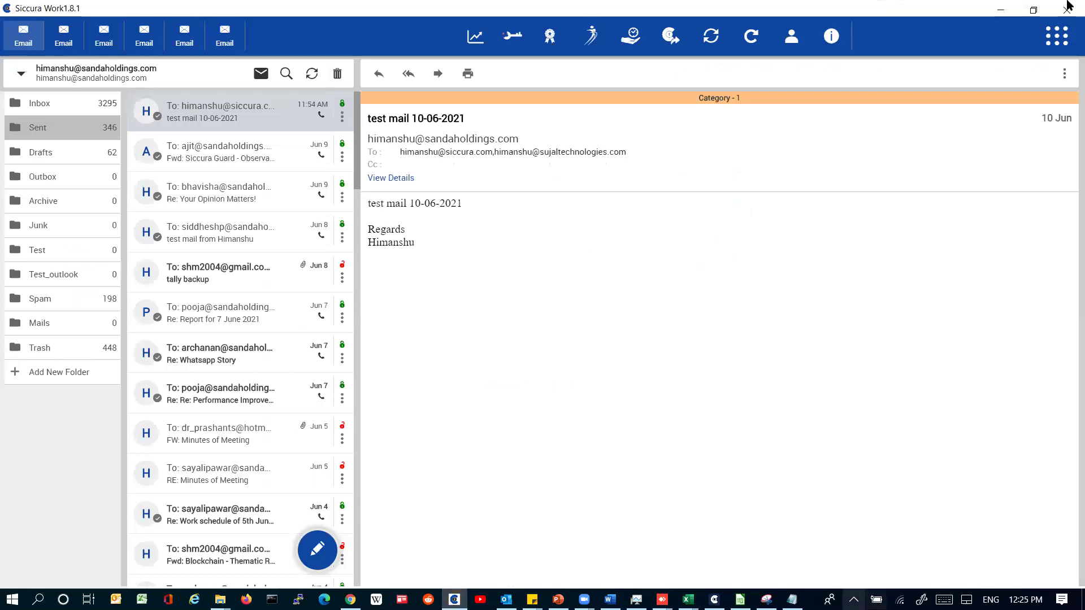
# Step: Sign back in with the login PIN and launch Black Screen Manager from My Apps
pyautogui.click(1058, 45)
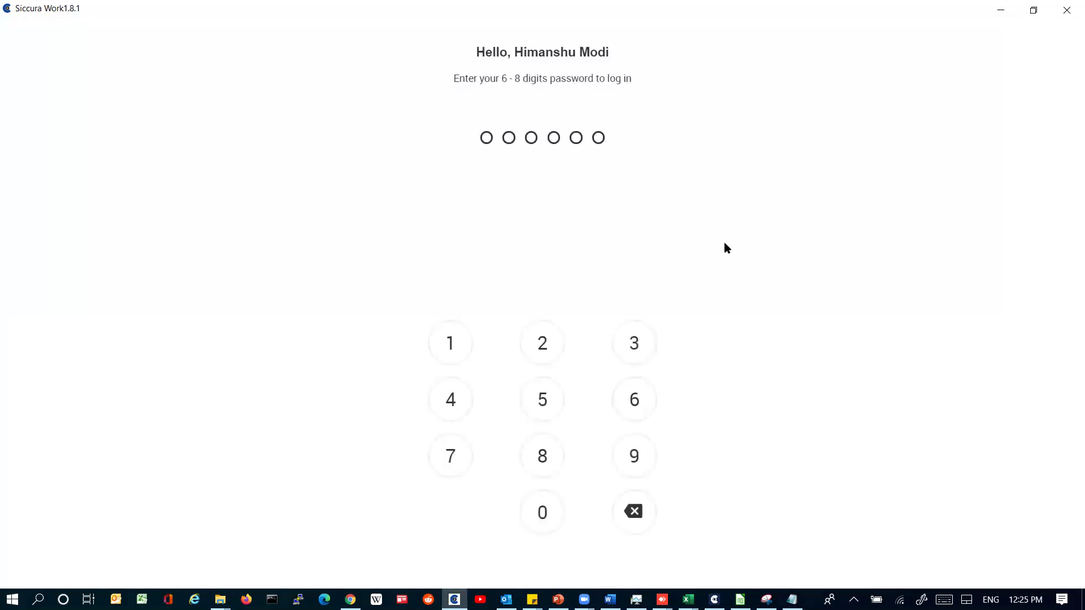
pyautogui.write('123456')
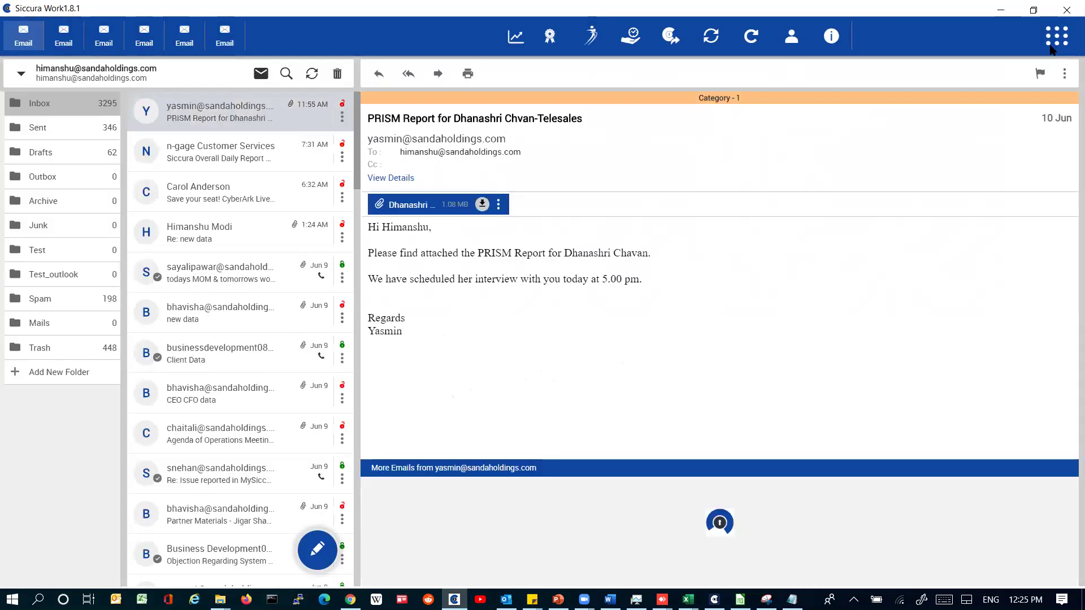
pyautogui.click(1051, 47)
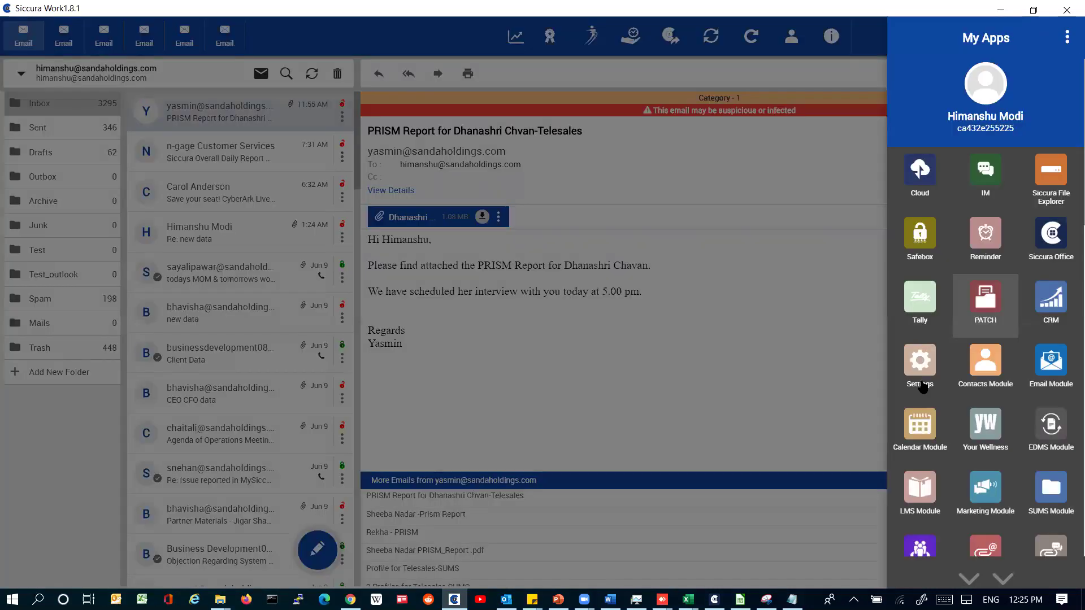
pyautogui.click(921, 363)
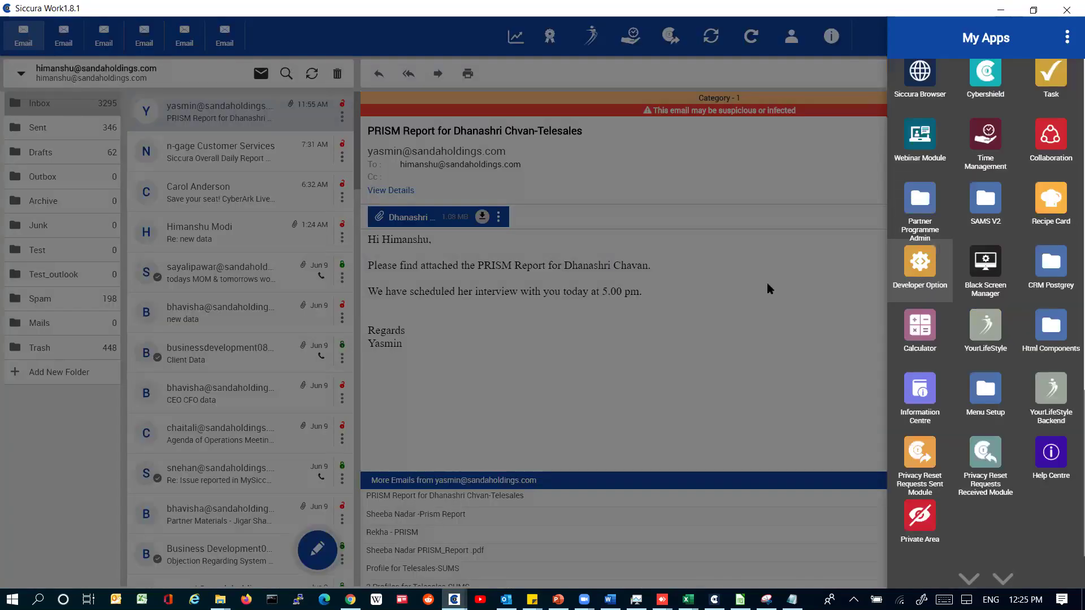
pyautogui.click(920, 261)
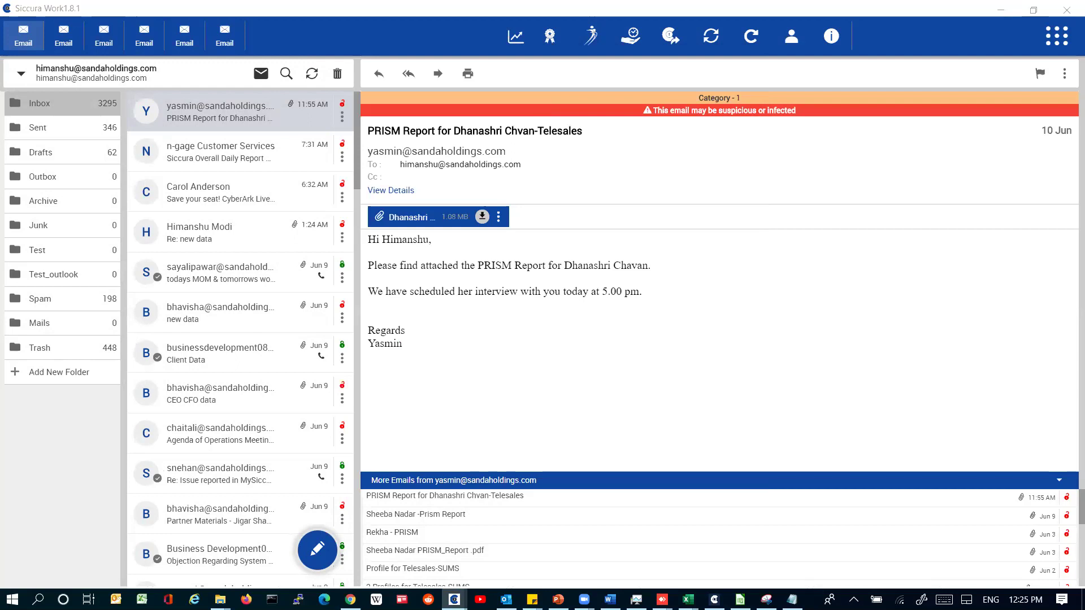
# Step: Activate Folder Lock in Siccura1344's Privacy Settings using the admin password, beside the data folder
pyautogui.moveTo(454, 600)
pyautogui.click(565, 542)
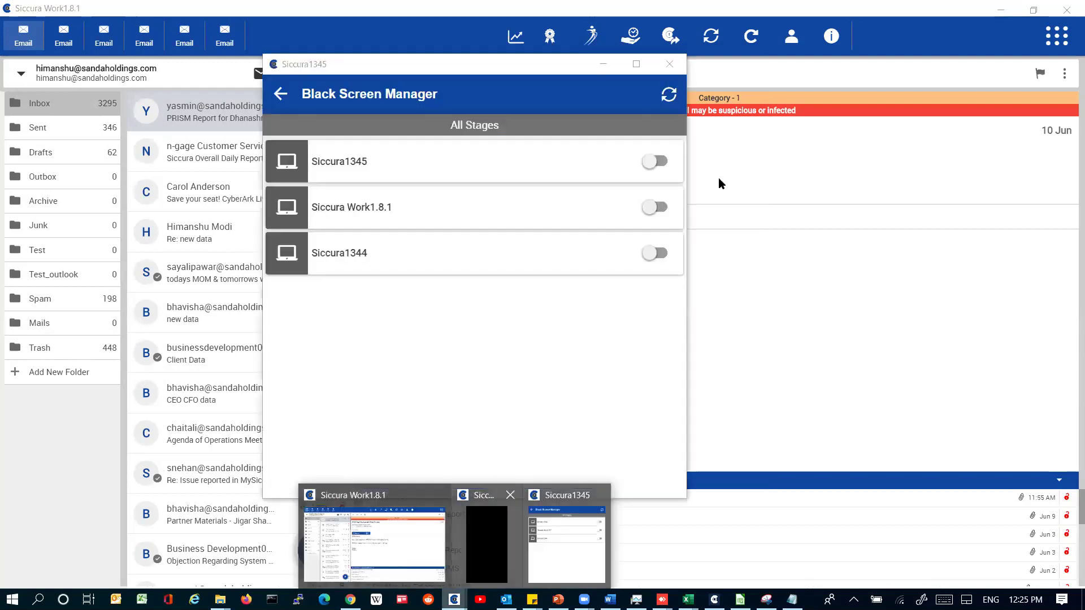
pyautogui.click(564, 254)
pyautogui.click(570, 227)
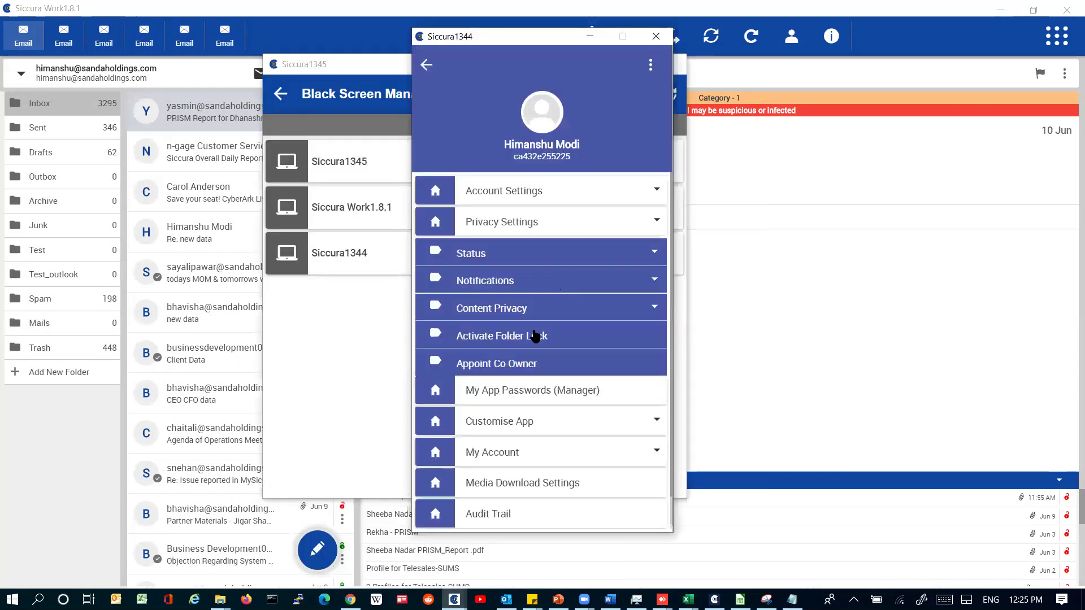
pyautogui.click(510, 278)
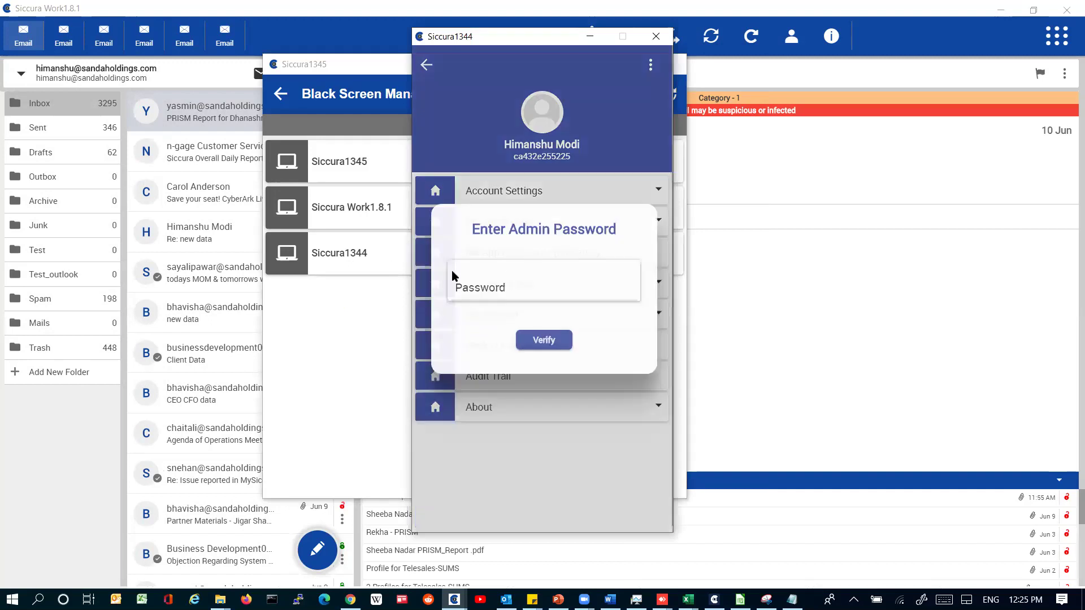
pyautogui.click(452, 276)
pyautogui.write('********')
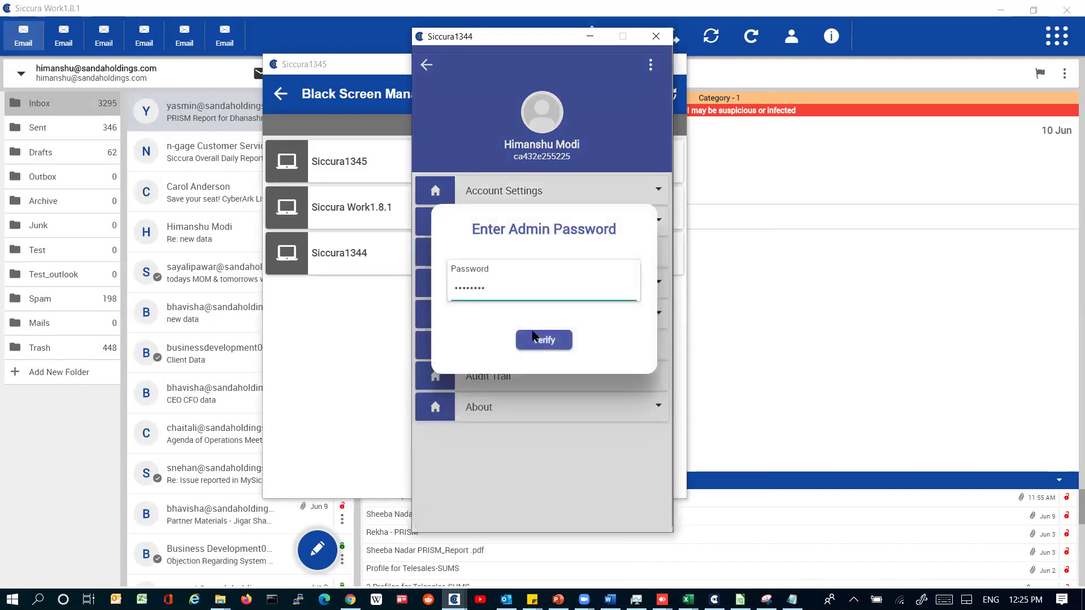
pyautogui.press('Return')
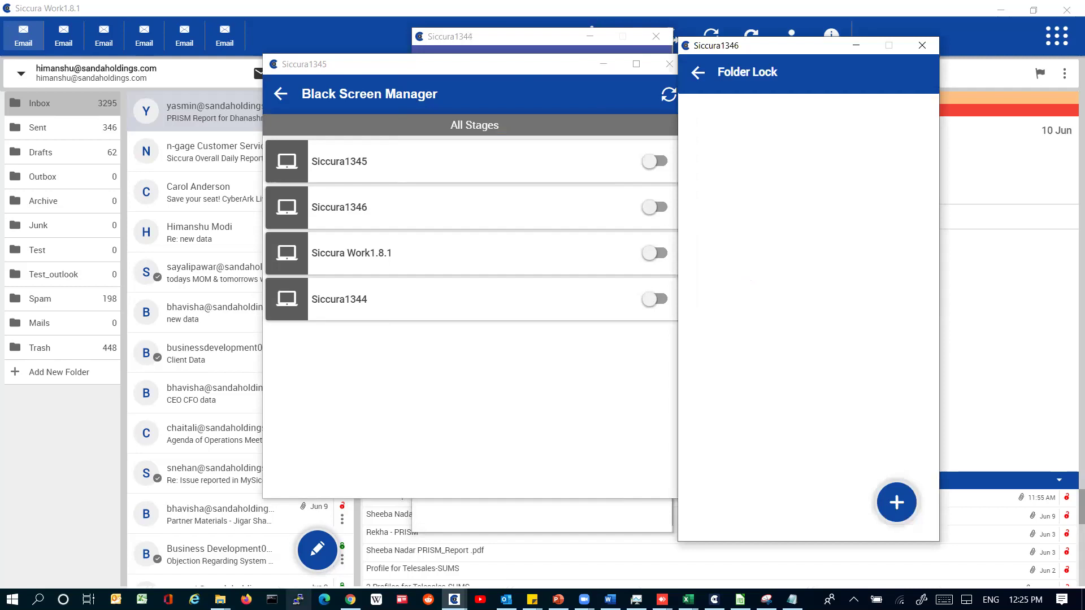
pyautogui.click(220, 600)
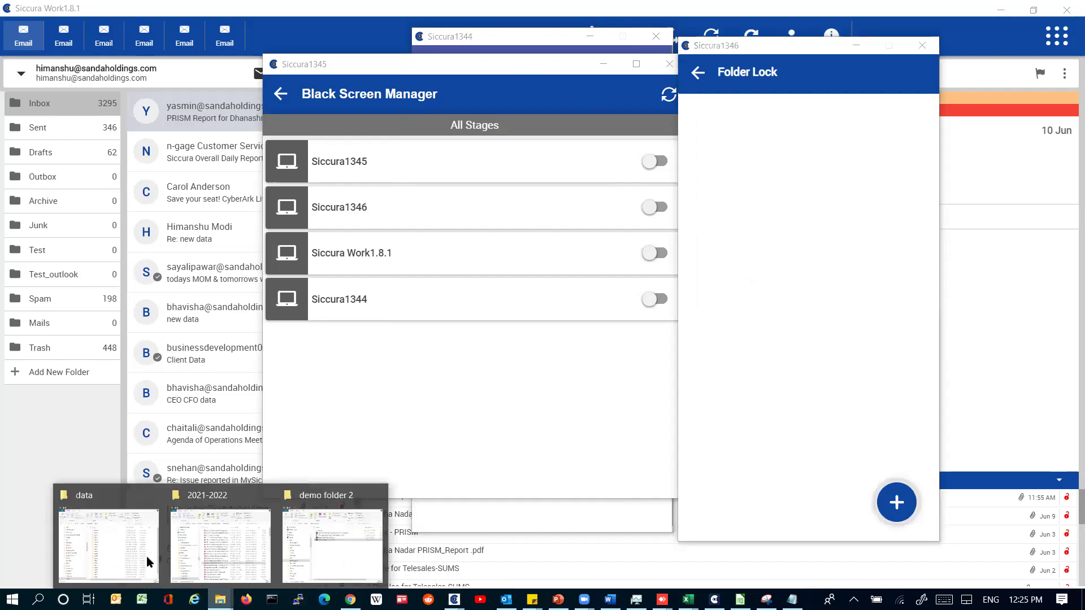
# Step: Cancel adding a folder to lock and go back from Program Lock to Folder Lock
pyautogui.click(898, 503)
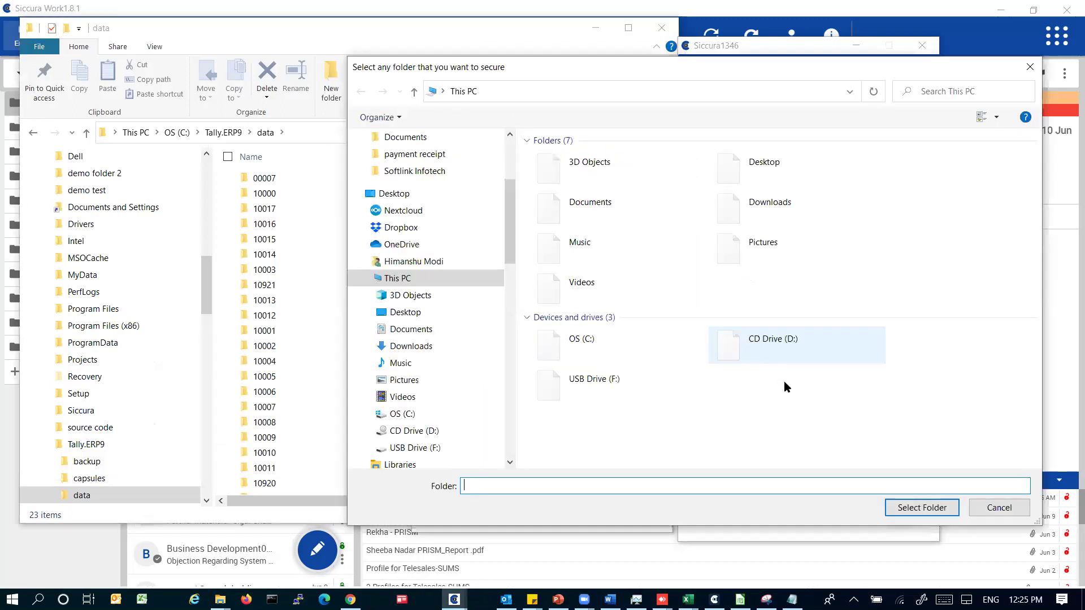
pyautogui.click(998, 508)
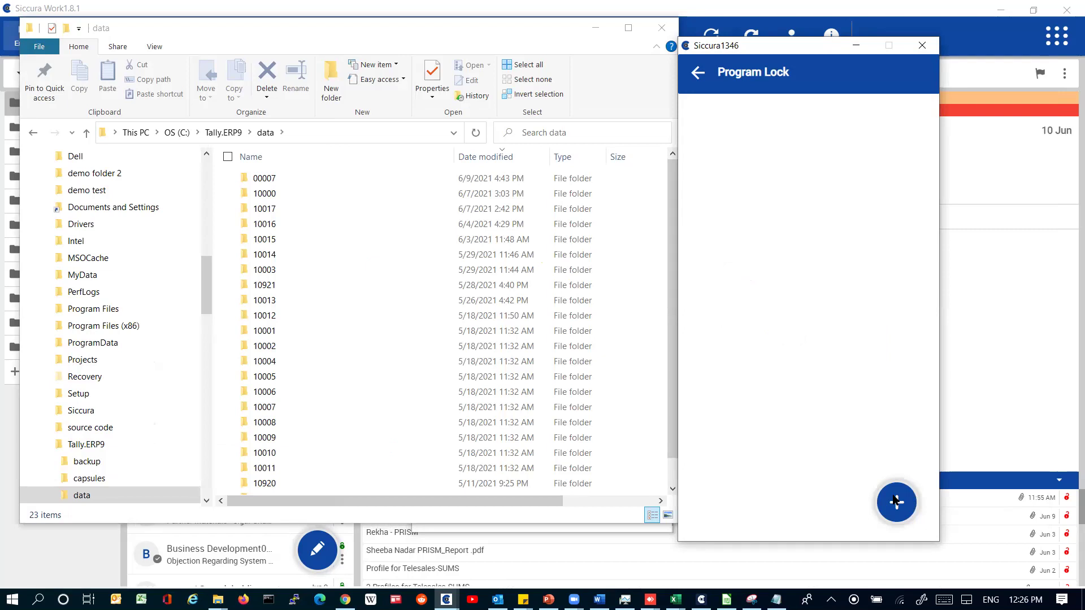
pyautogui.click(698, 74)
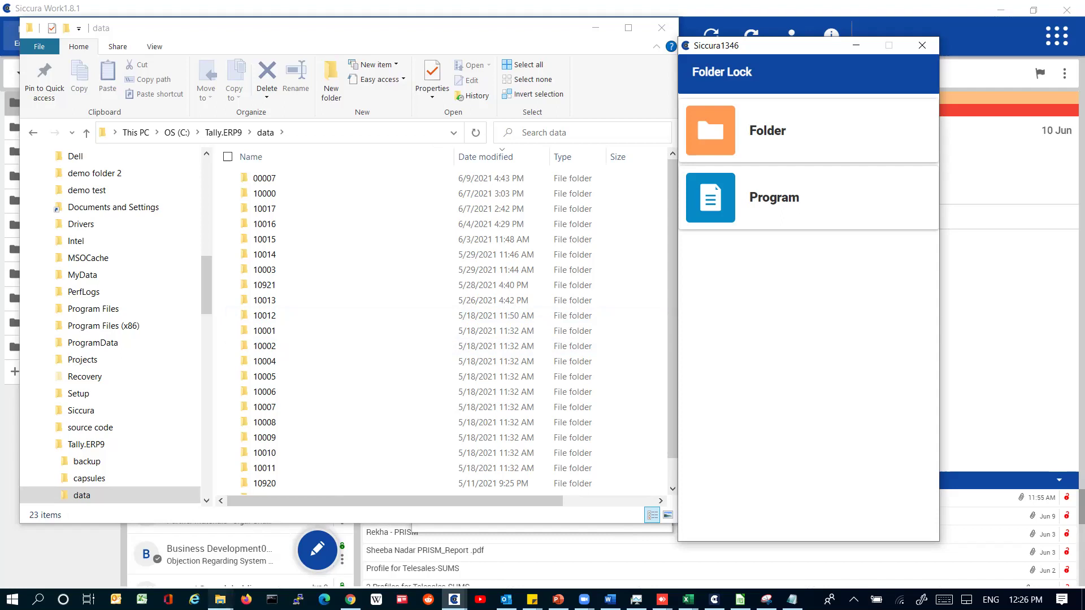
# Step: Open demo folder 2 on OS (C:) in File Explorer and close the Siccura Work window
pyautogui.click(221, 599)
pyautogui.click(206, 174)
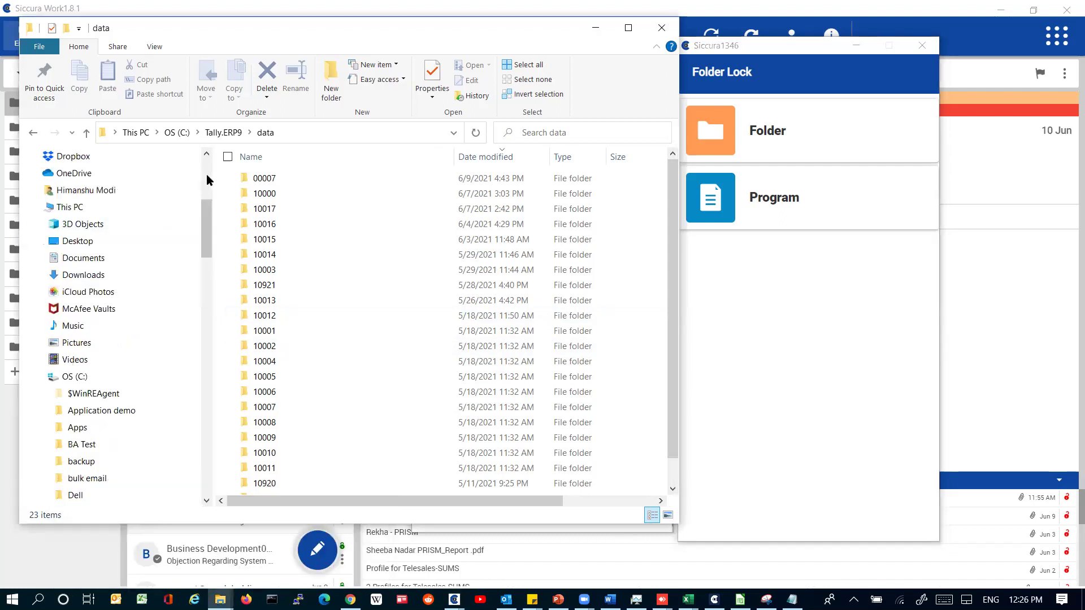
pyautogui.click(108, 375)
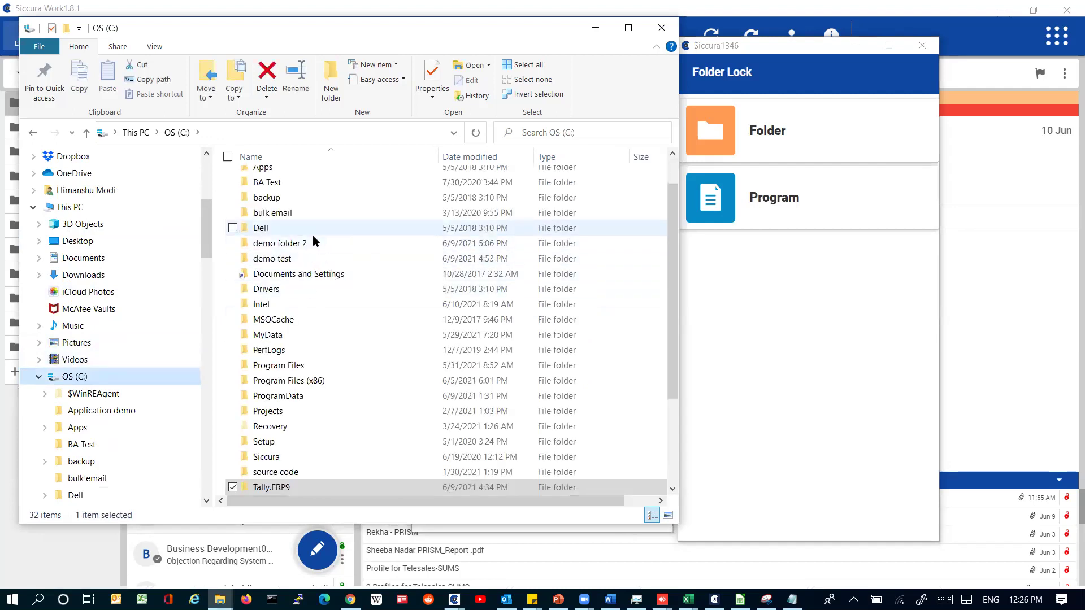
pyautogui.click(313, 234)
pyautogui.doubleClick(311, 241)
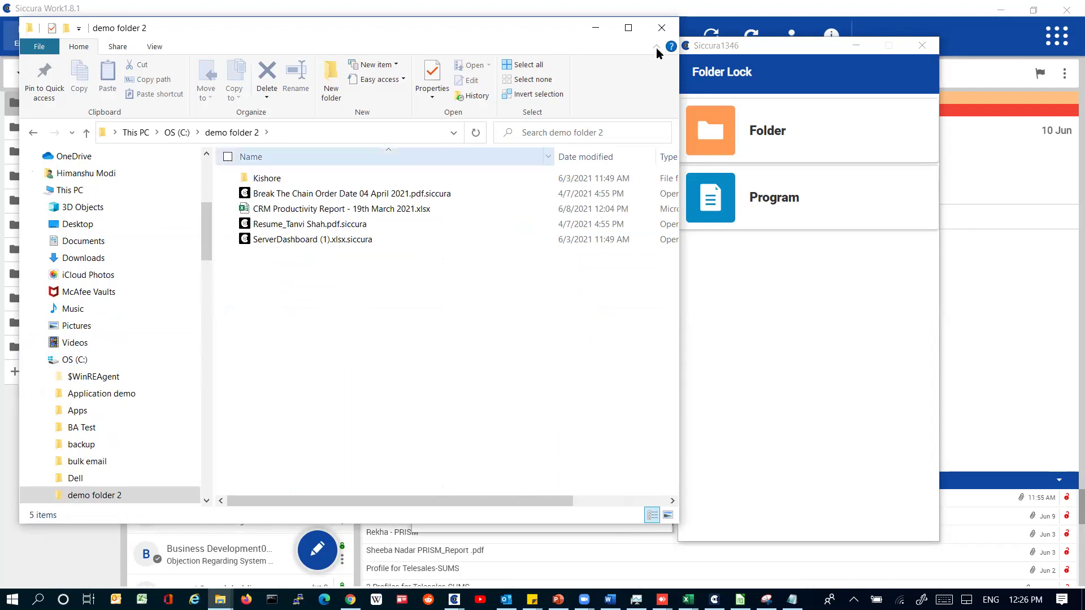
pyautogui.click(1067, 10)
# Step: Switch to the AnyDesk remote session from the taskbar's hidden icons tray
pyautogui.click(853, 600)
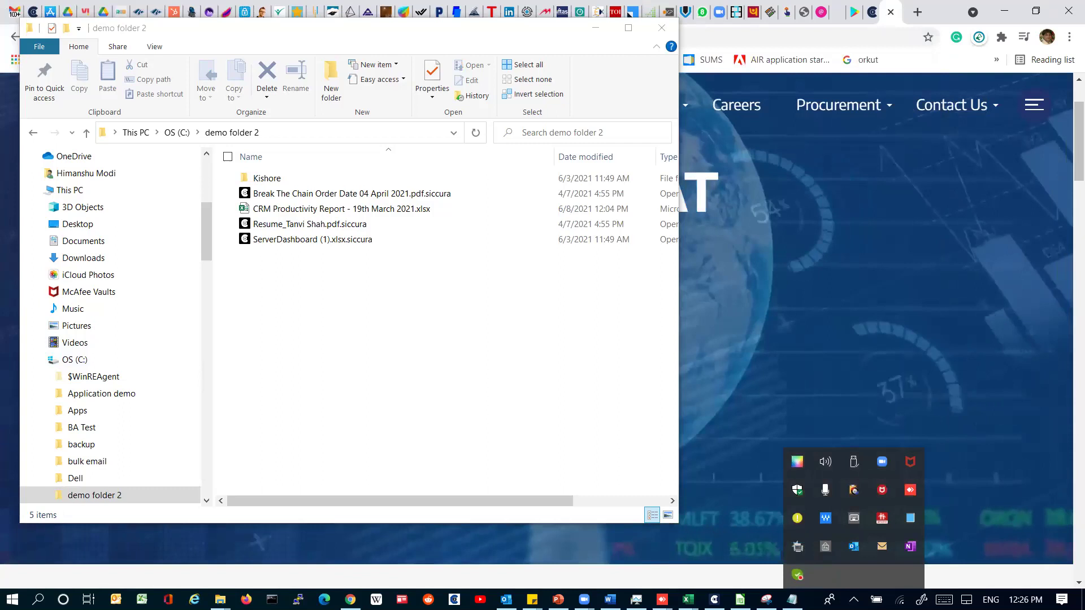
pyautogui.moveTo(533, 600)
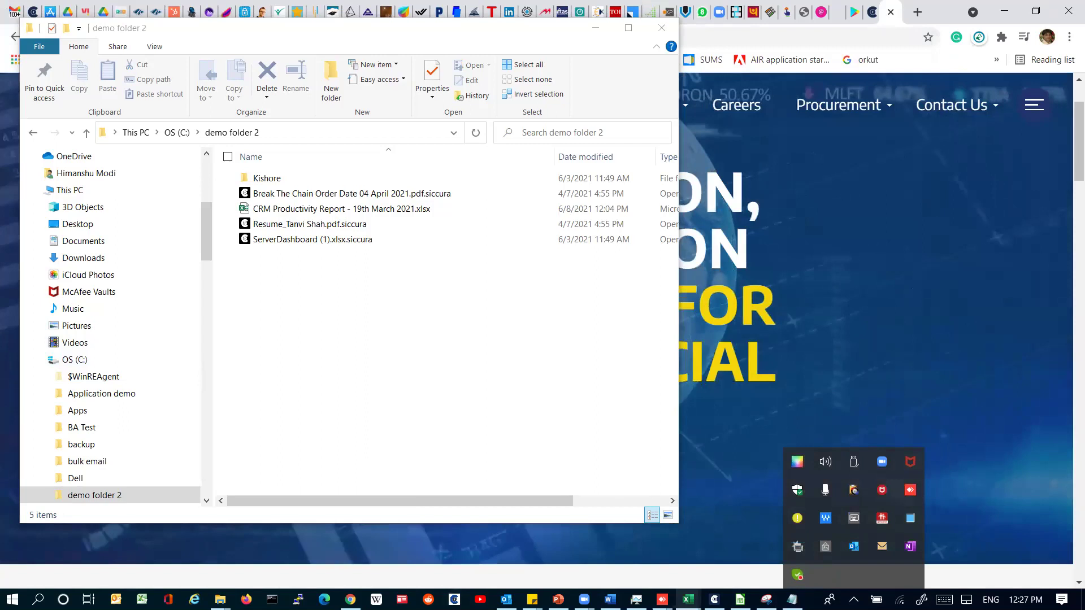
pyautogui.click(662, 600)
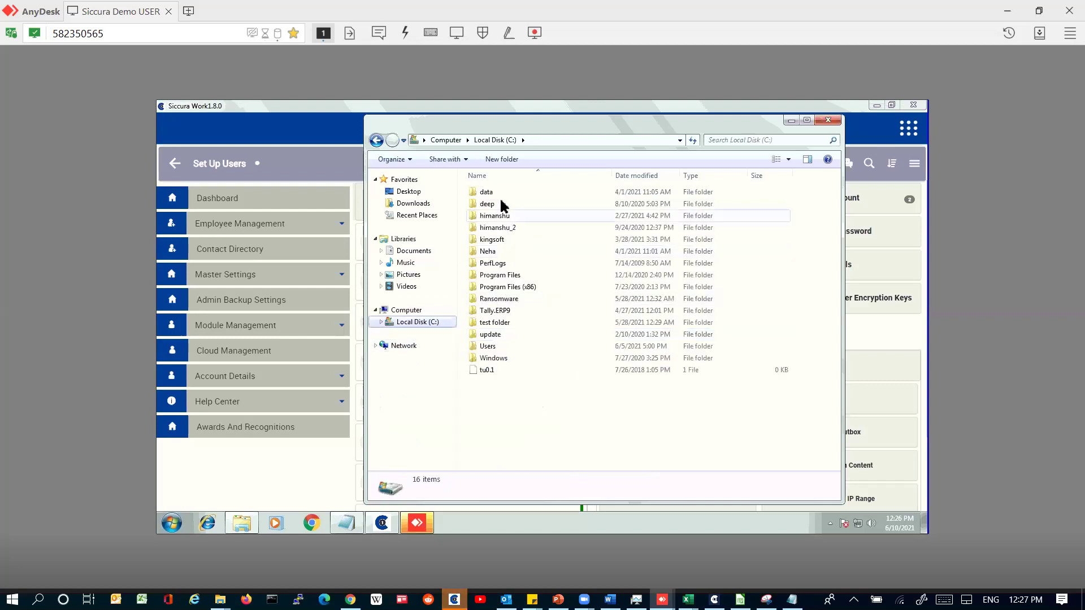
# Step: Browse the remote himanshu folder and its new subfolder, then move the Explorer window left
pyautogui.doubleClick(501, 213)
pyautogui.click(500, 190)
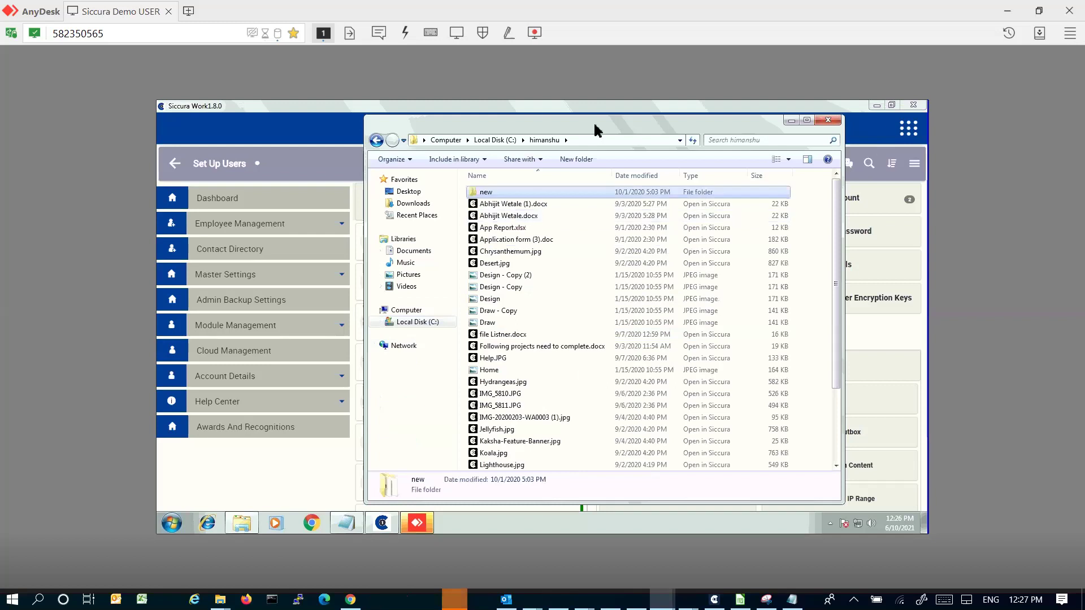
pyautogui.press('Return')
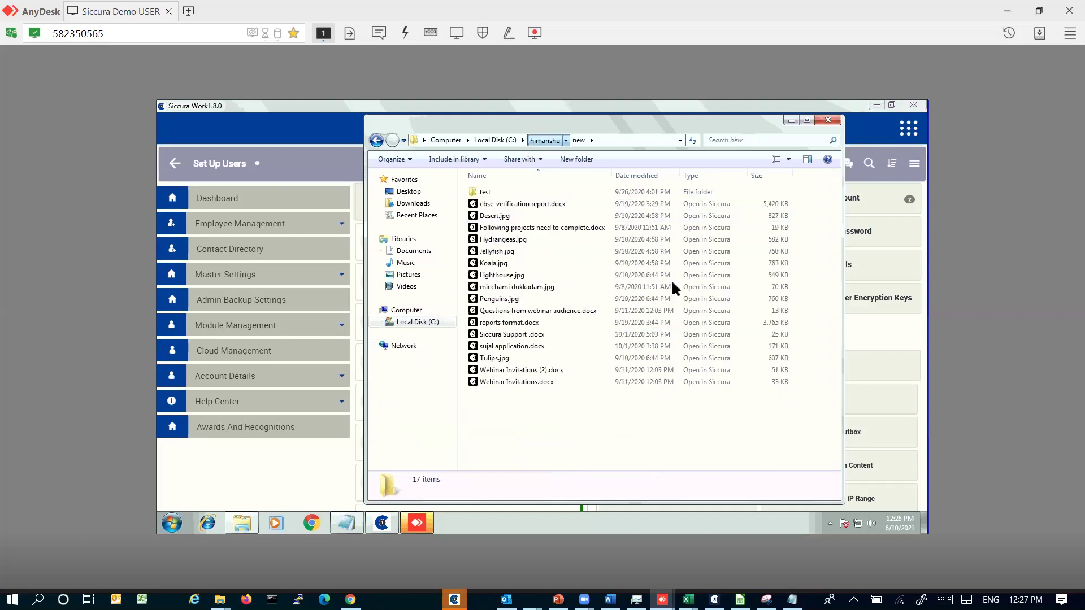
pyautogui.click(545, 140)
pyautogui.moveTo(557, 128); pyautogui.dragTo(459, 135)
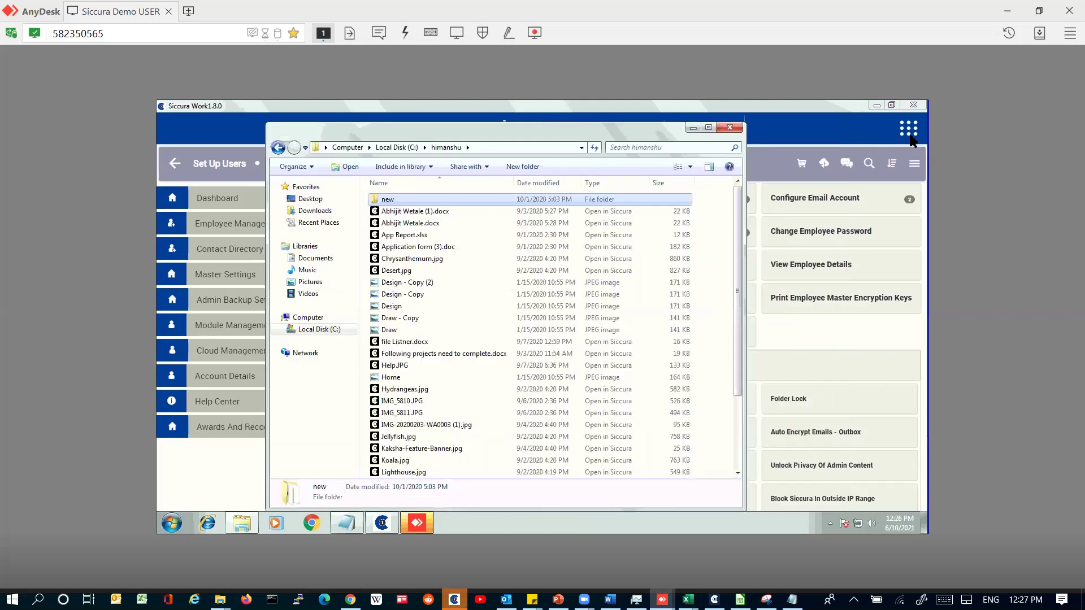
# Step: Close the remote Siccura Work window, dismiss the TightVNC menu, and select the SiccuraWork shortcut
pyautogui.click(911, 140)
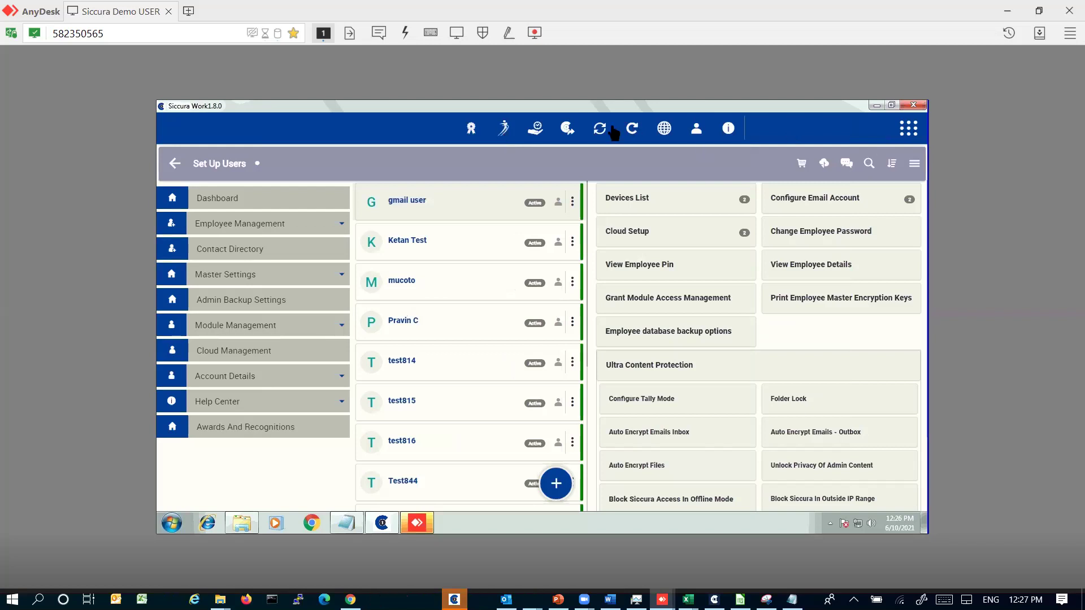
pyautogui.click(914, 106)
pyautogui.click(830, 523)
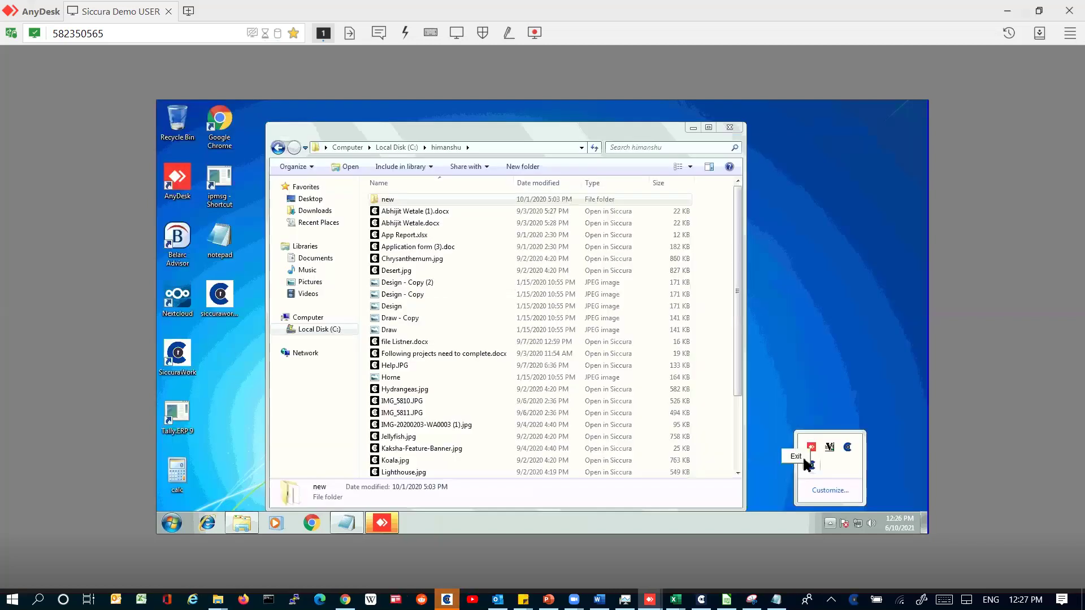
pyautogui.rightClick(829, 465)
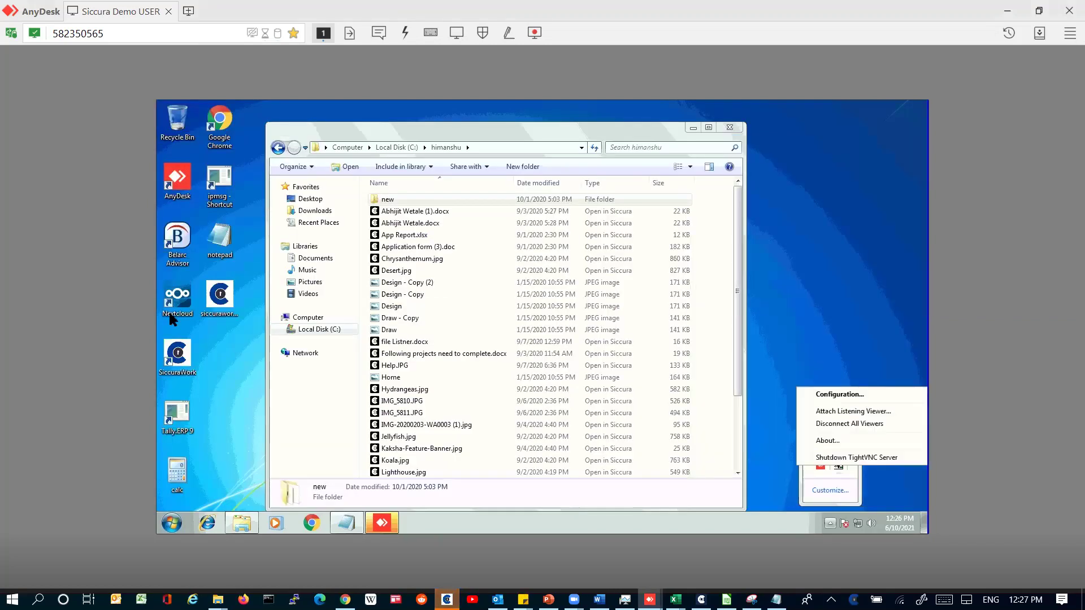
pyautogui.click(230, 304)
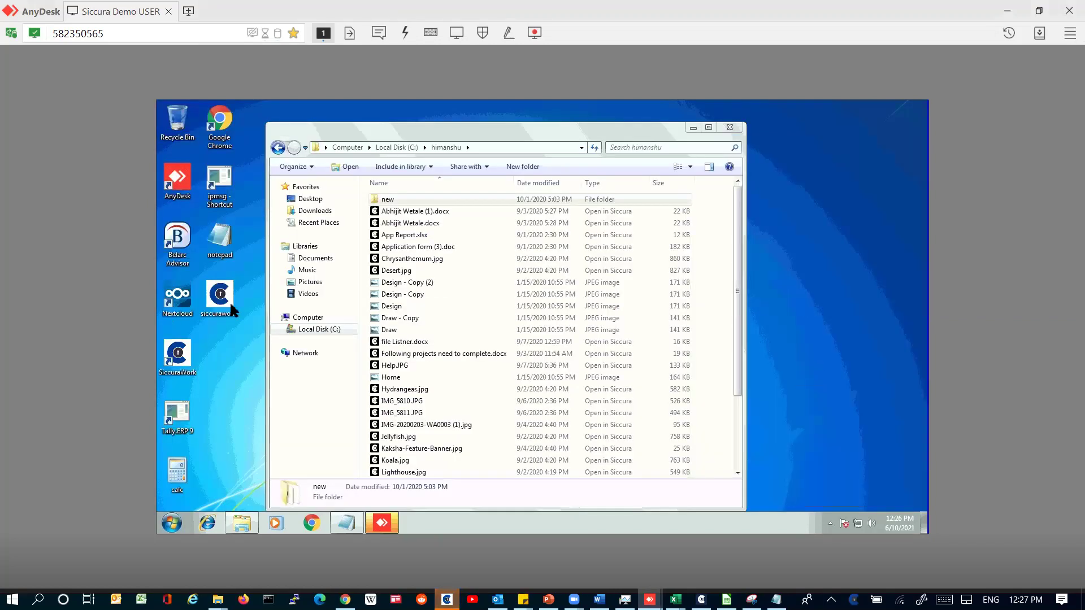
pyautogui.click(177, 353)
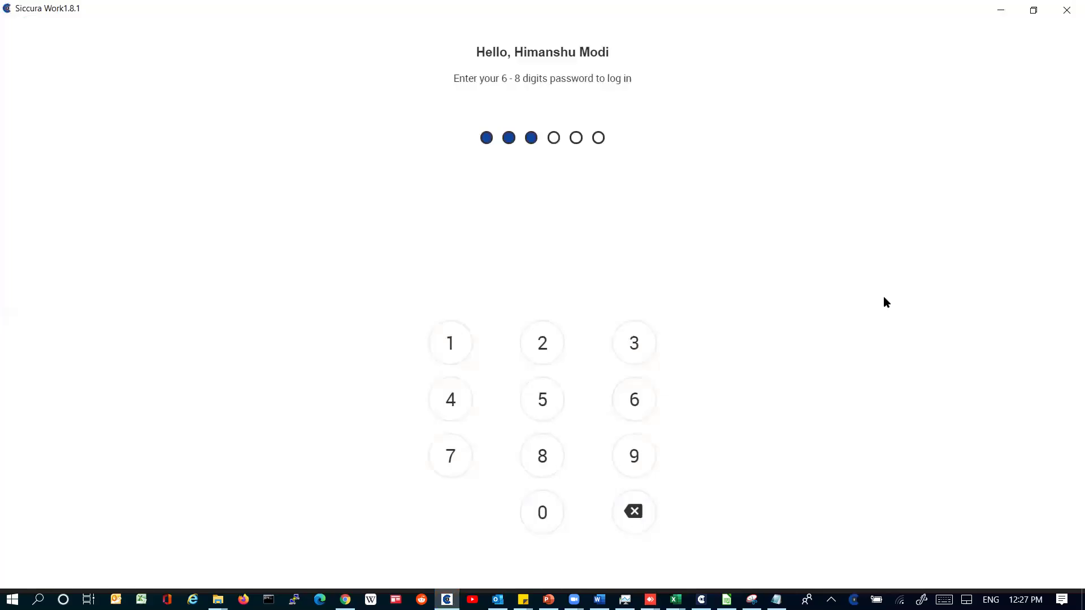
# Step: Sign in with the PIN and open Black Screen Manager from Developer Option
pyautogui.write('456')
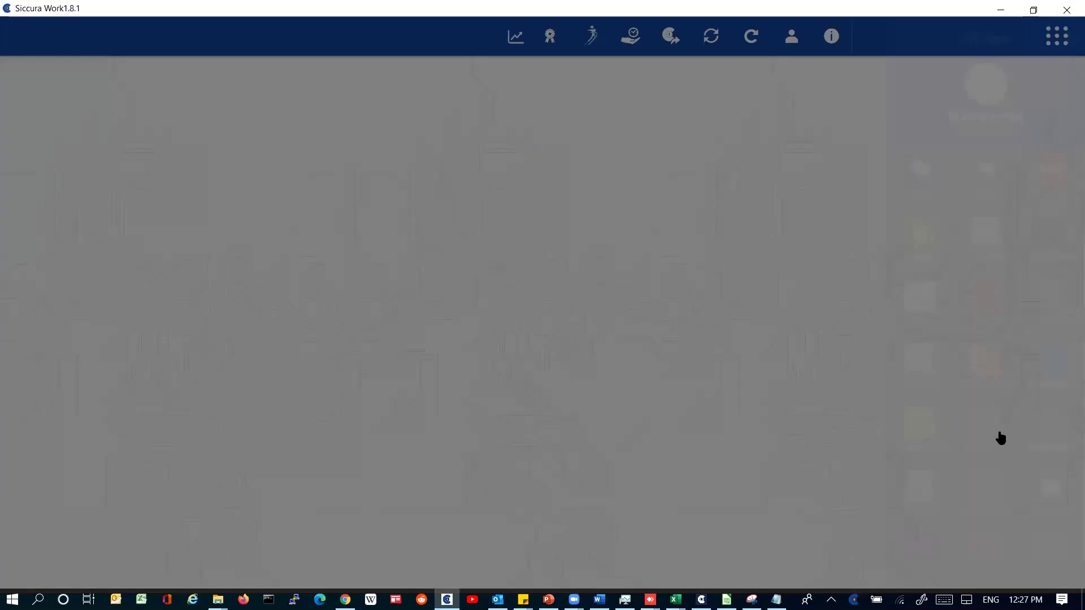
pyautogui.scroll(-5, 936, 375)
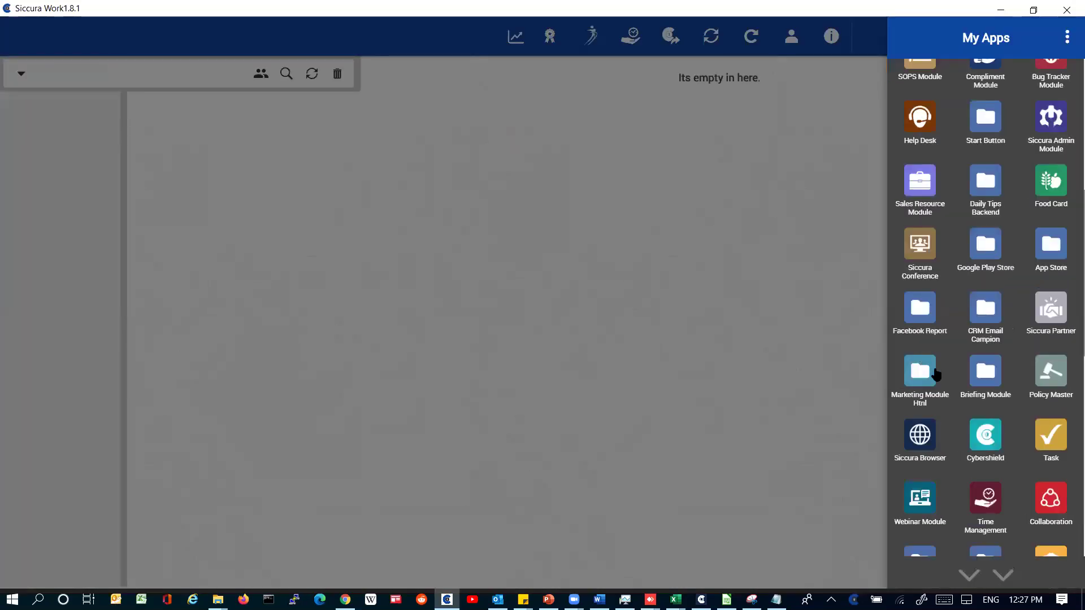
pyautogui.scroll(-5, 929, 284)
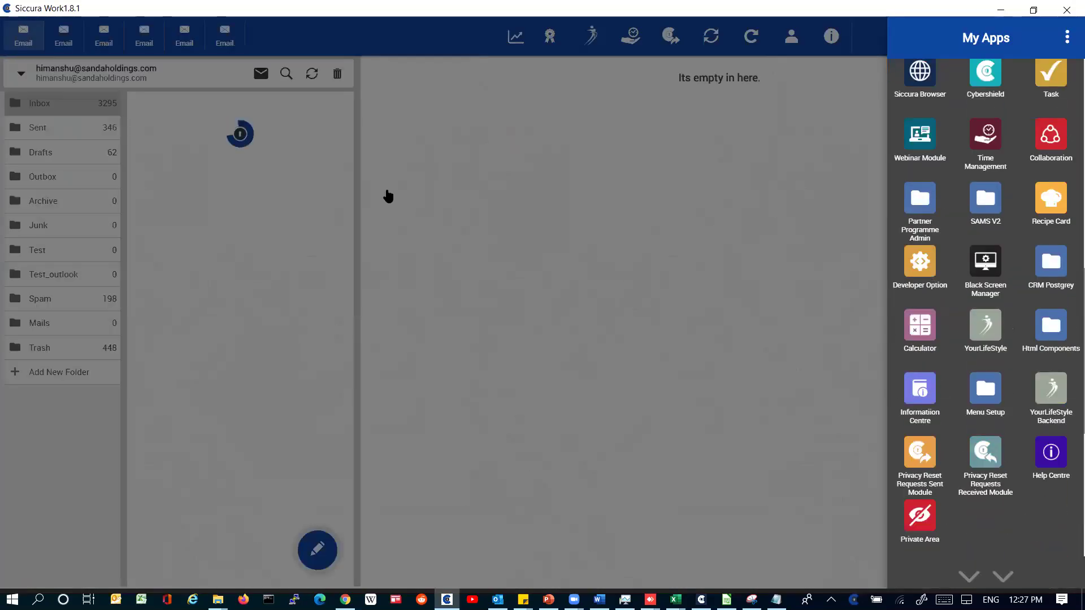
pyautogui.click(561, 253)
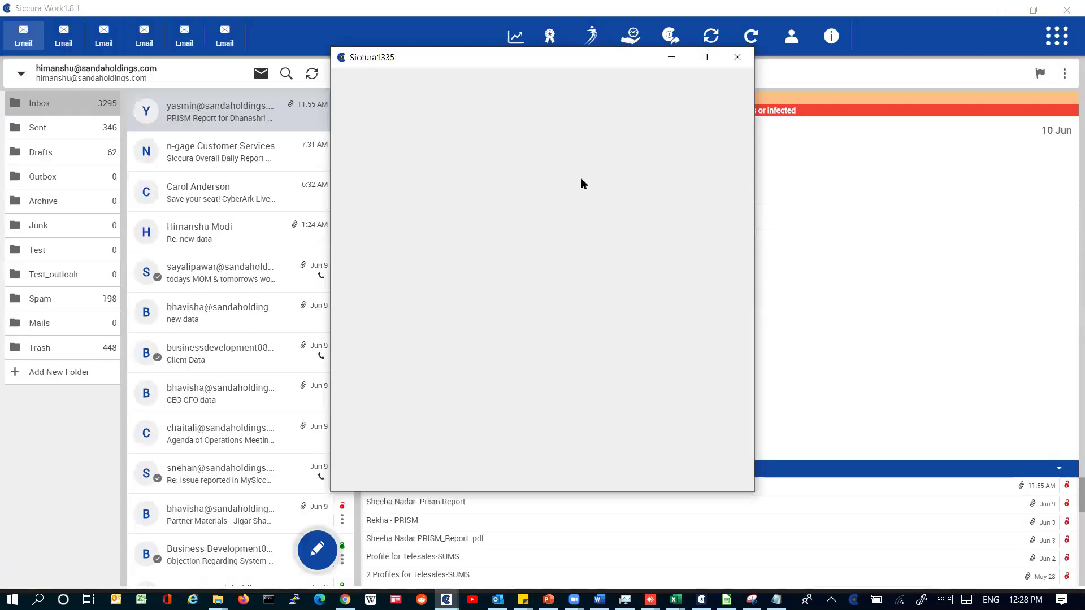
pyautogui.click(1069, 57)
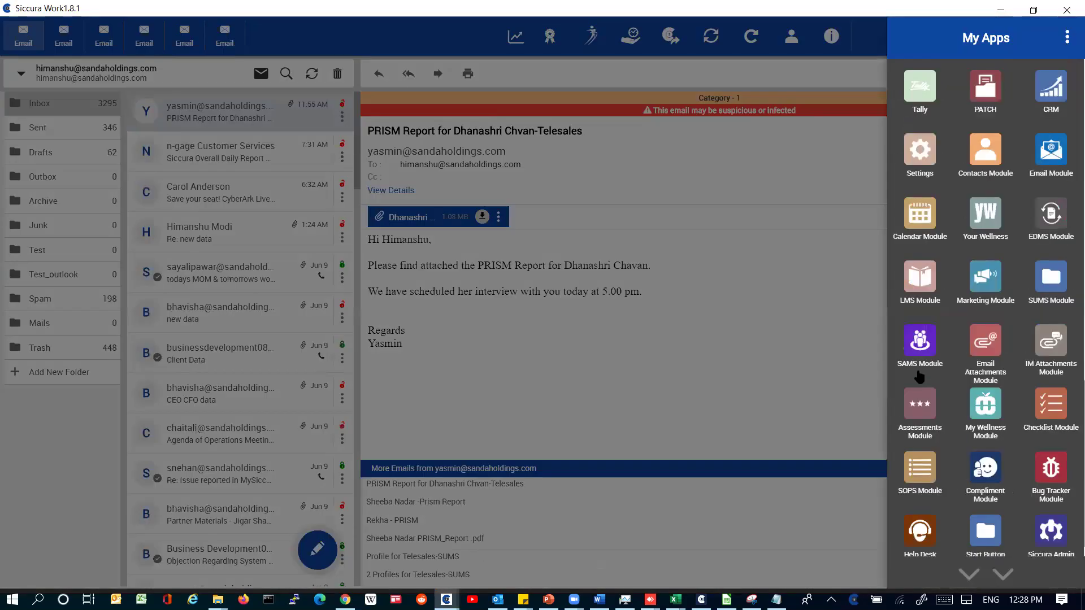
pyautogui.click(920, 373)
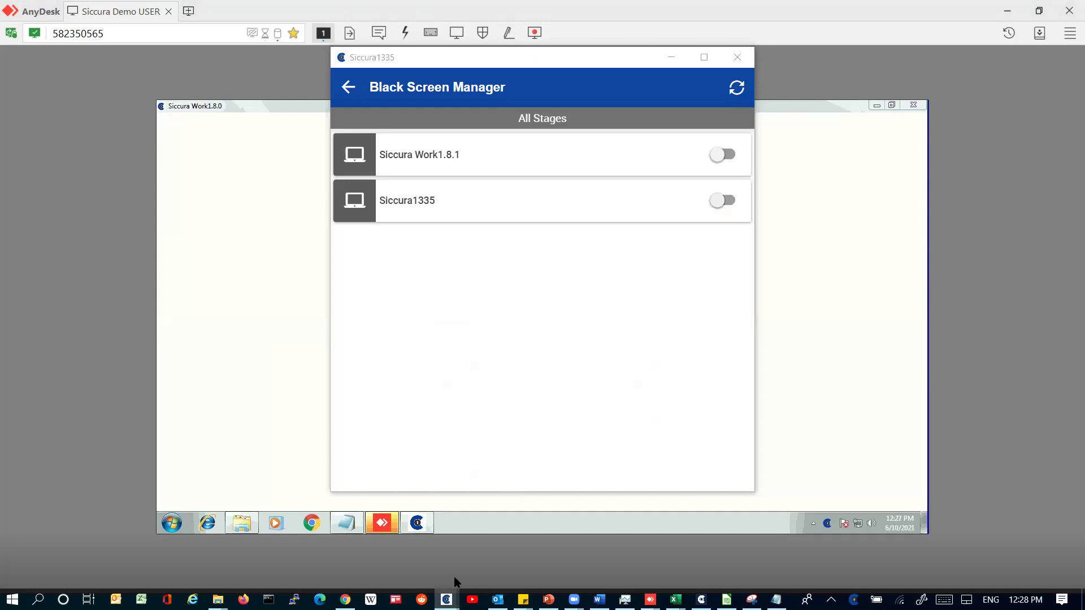
# Step: Disable the black screen for Siccura1336 and Siccura1337, confirming with the admin password
pyautogui.moveTo(447, 598)
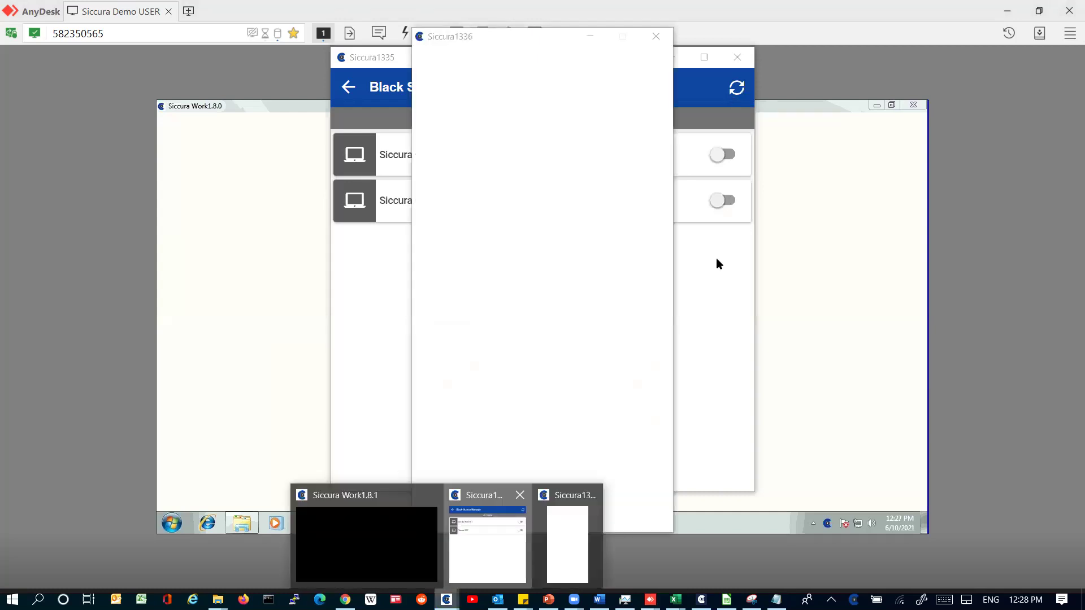
pyautogui.click(721, 247)
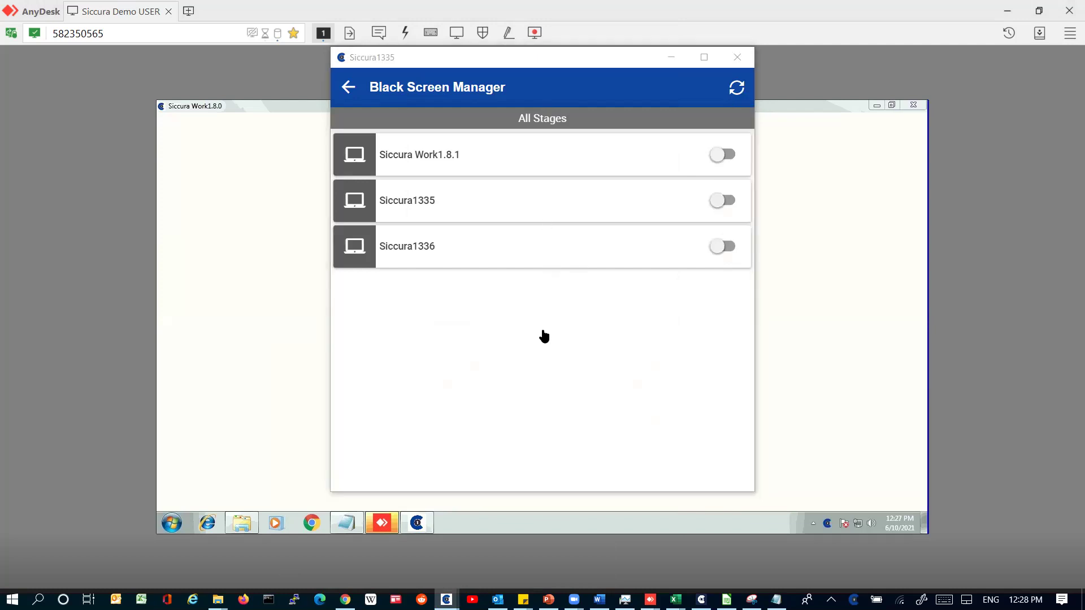
pyautogui.click(565, 289)
pyautogui.write('••')
pyautogui.press('BackSpace')
pyautogui.press('BackSpace')
pyautogui.write('••••••')
pyautogui.press('Return')
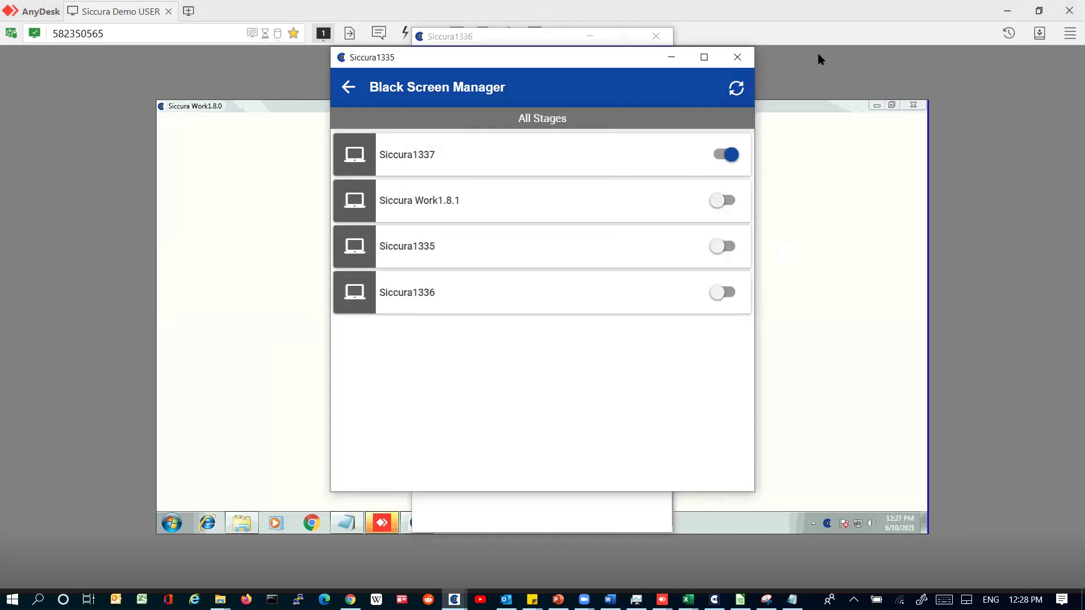
pyautogui.click(723, 154)
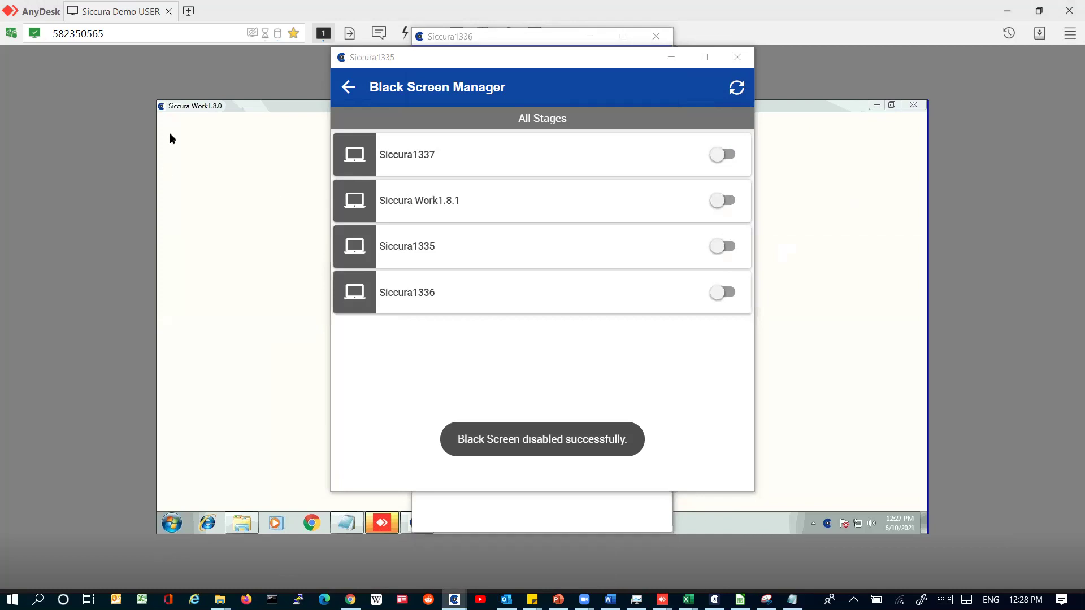
# Step: Navigate File Explorer from demo folder 2 to C:\Tally.ERP9\data
pyautogui.hotkey('alt', 'Up')
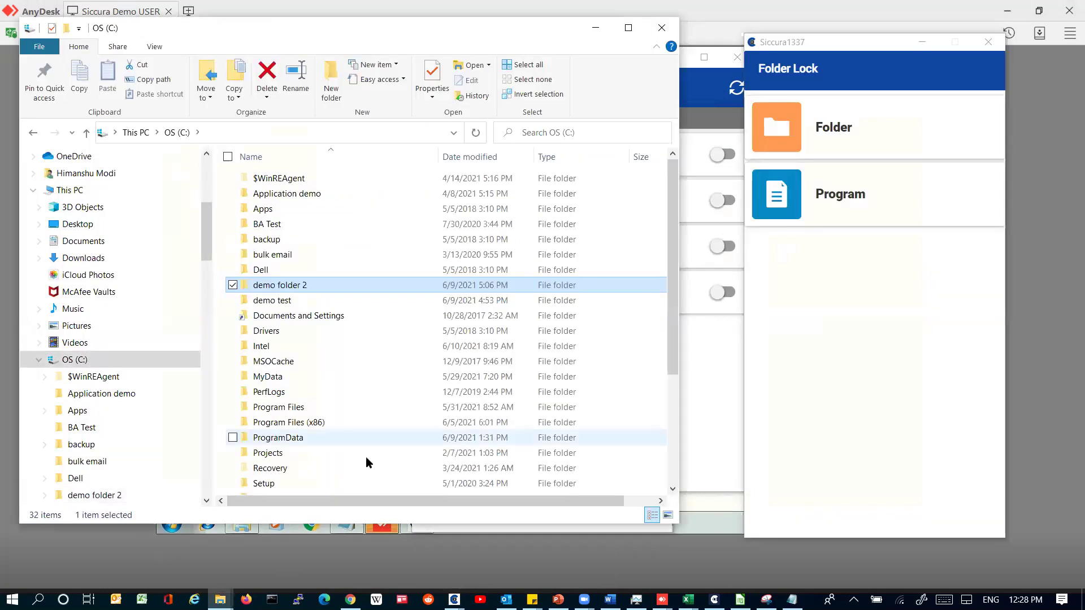
pyautogui.write('tally')
pyautogui.press('Return')
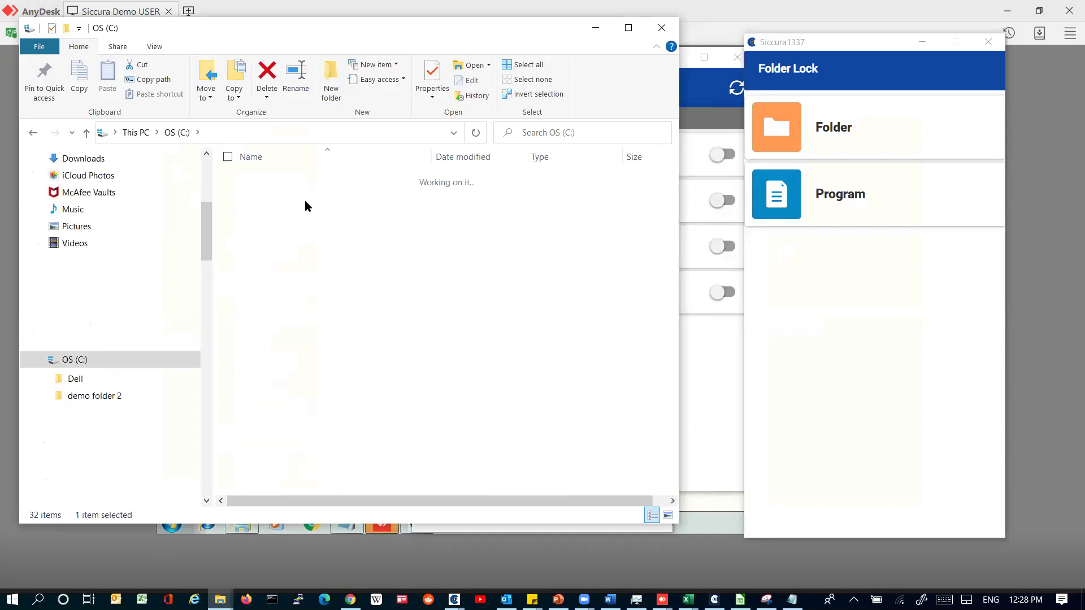
pyautogui.doubleClick(306, 203)
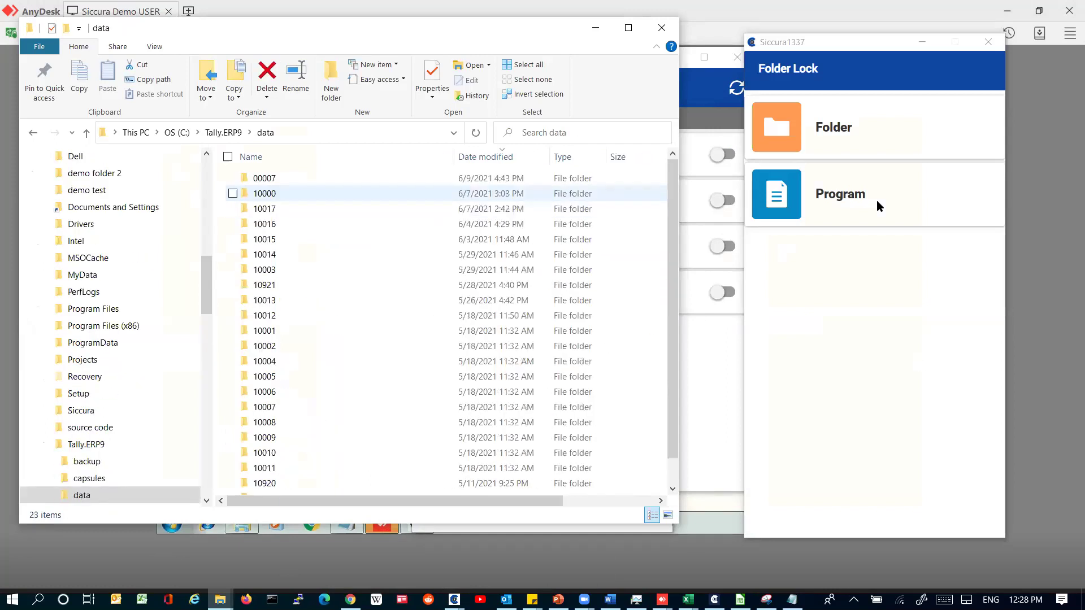
# Step: Add the Tally.ERP9 data folder to Folder Lock and set it to Hidden
pyautogui.click(866, 142)
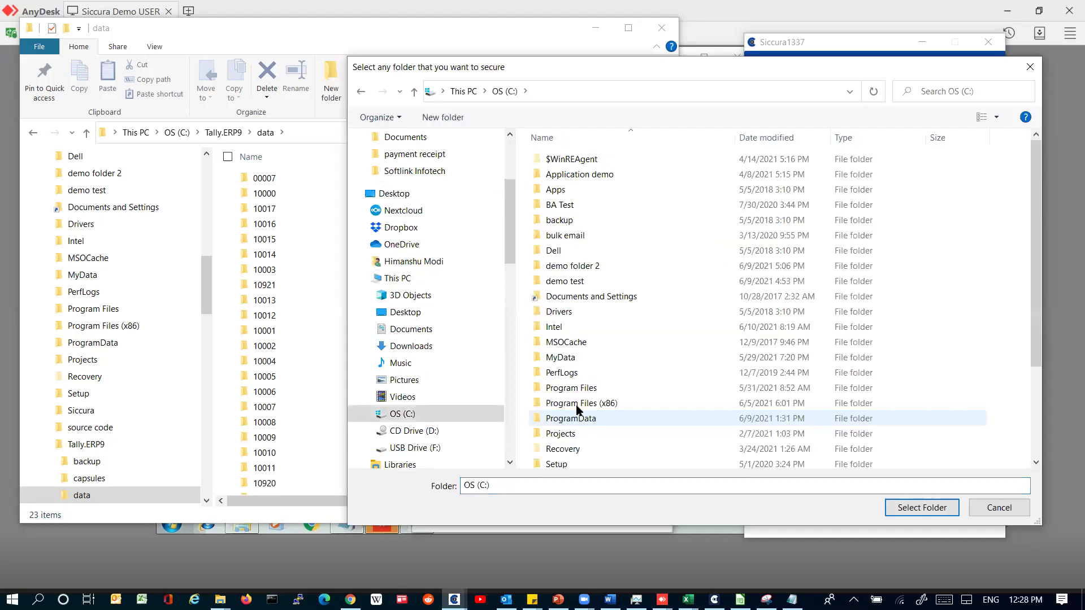
pyautogui.scroll(-3, 588, 385)
pyautogui.click(588, 384)
pyautogui.doubleClick(588, 385)
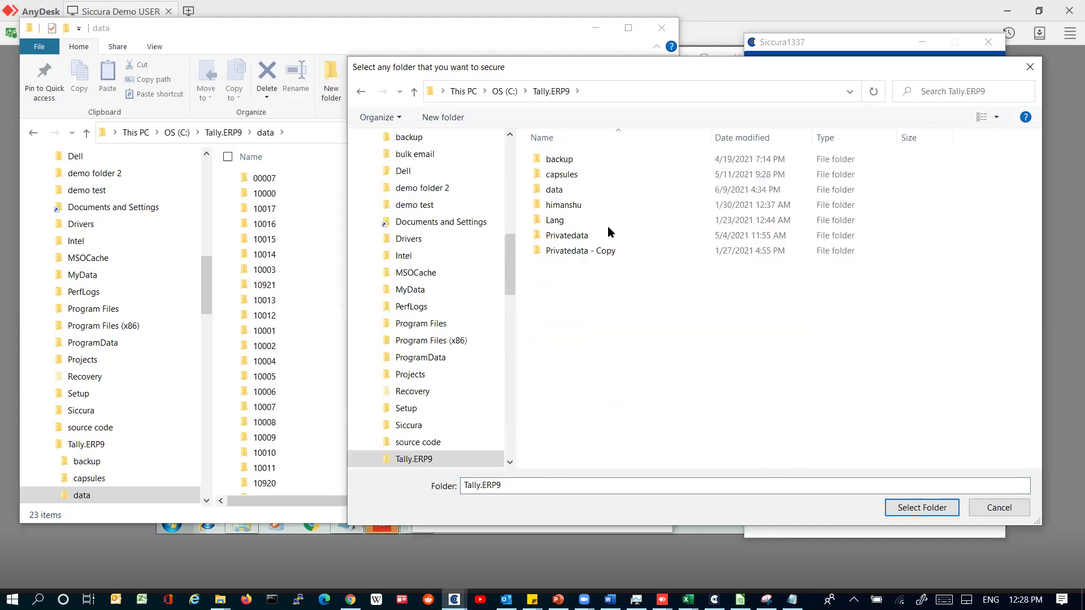
pyautogui.click(599, 189)
pyautogui.click(923, 507)
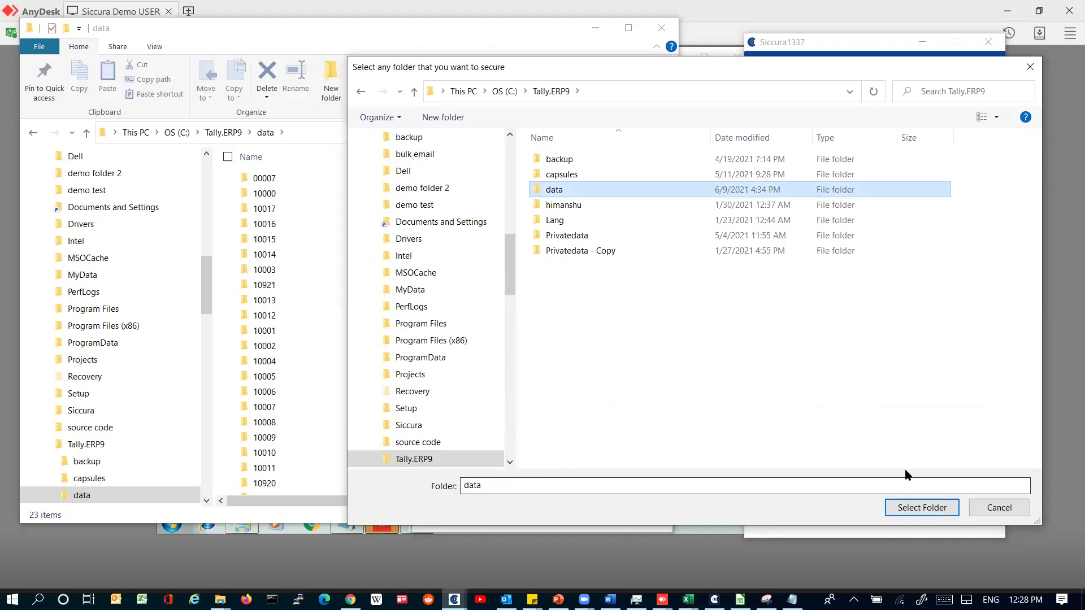
pyautogui.click(994, 124)
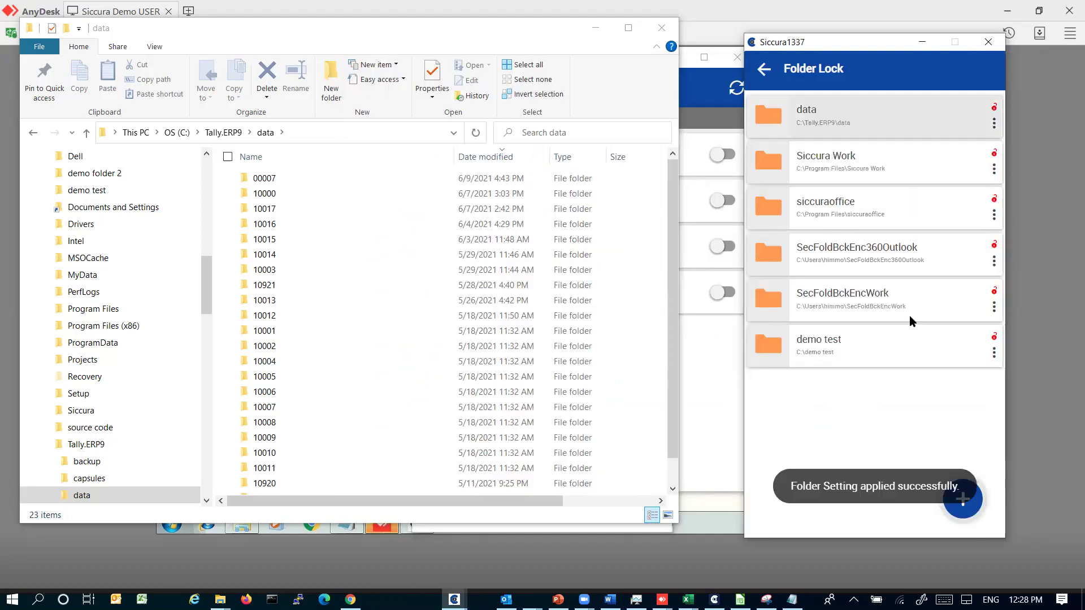
pyautogui.click(946, 271)
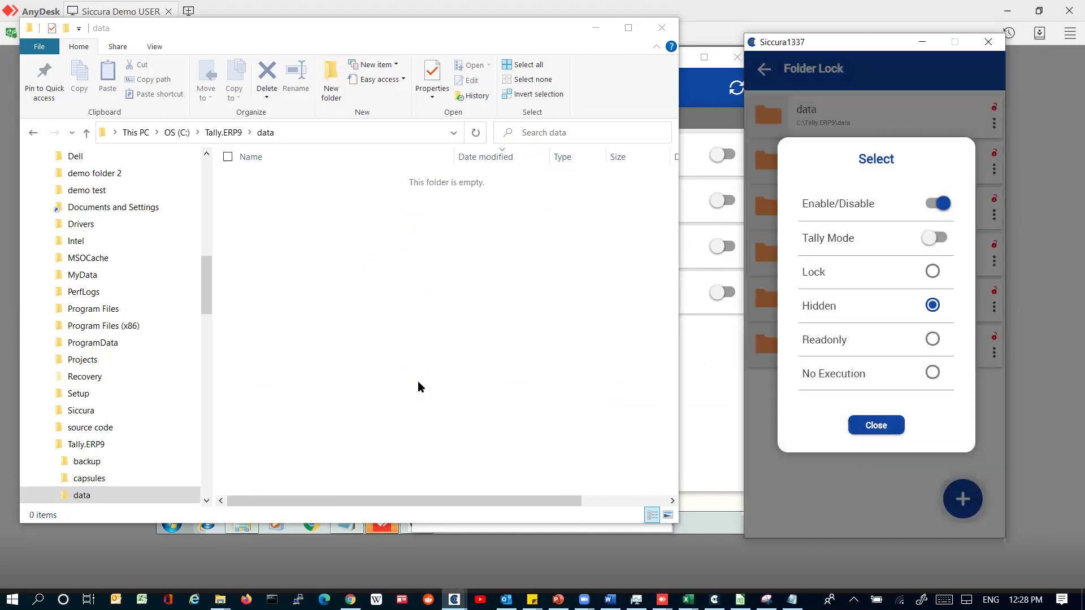
# Step: Try opening C:\Tally.ERP9\data from Explorer's address bar, then start Command Prompt at C:\
pyautogui.click(319, 128)
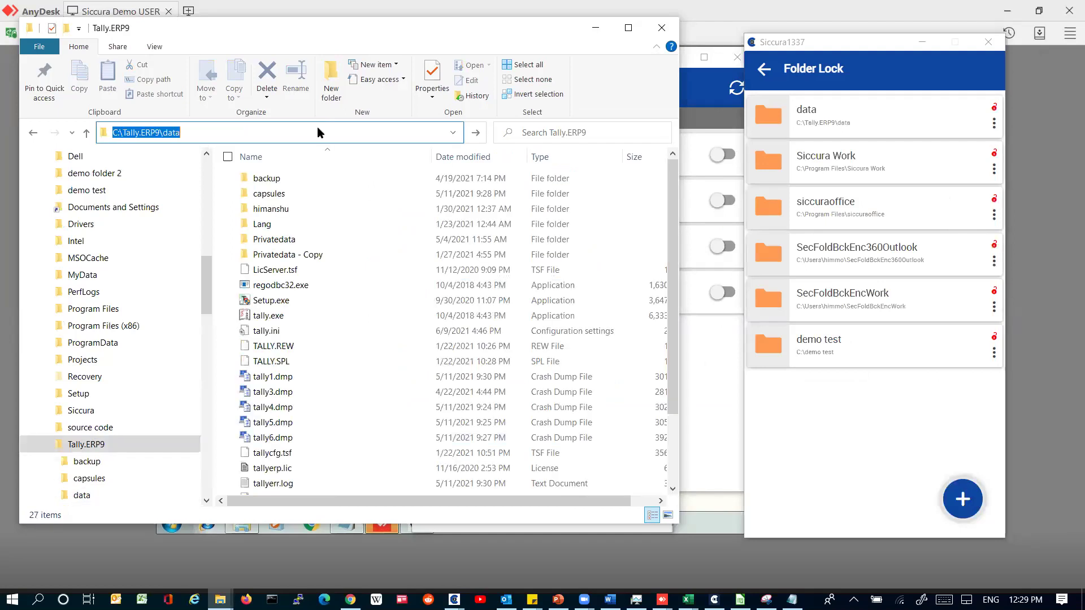
pyautogui.press('Return')
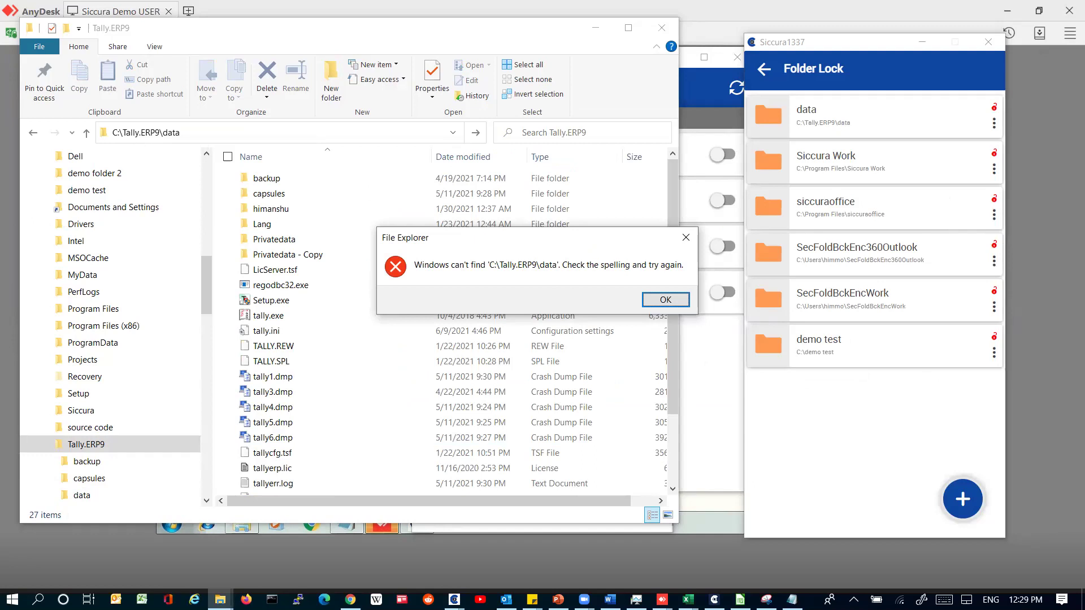
pyautogui.press('super+r')
pyautogui.write('cm')
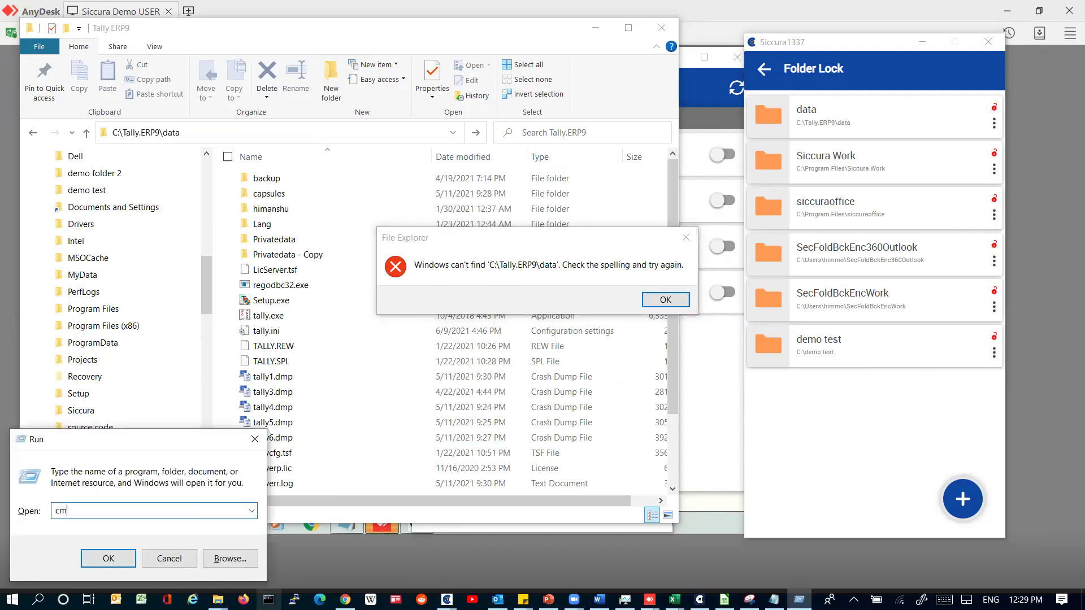
pyautogui.write('d')
pyautogui.press('Return')
pyautogui.write('cd\\')
pyautogui.press('Return')
# Step: In Command Prompt, cd into Tally.ERP9 and run cd data twice, getting Element not found
pyautogui.write('cd t')
pyautogui.press('Tab')
pyautogui.press('Return')
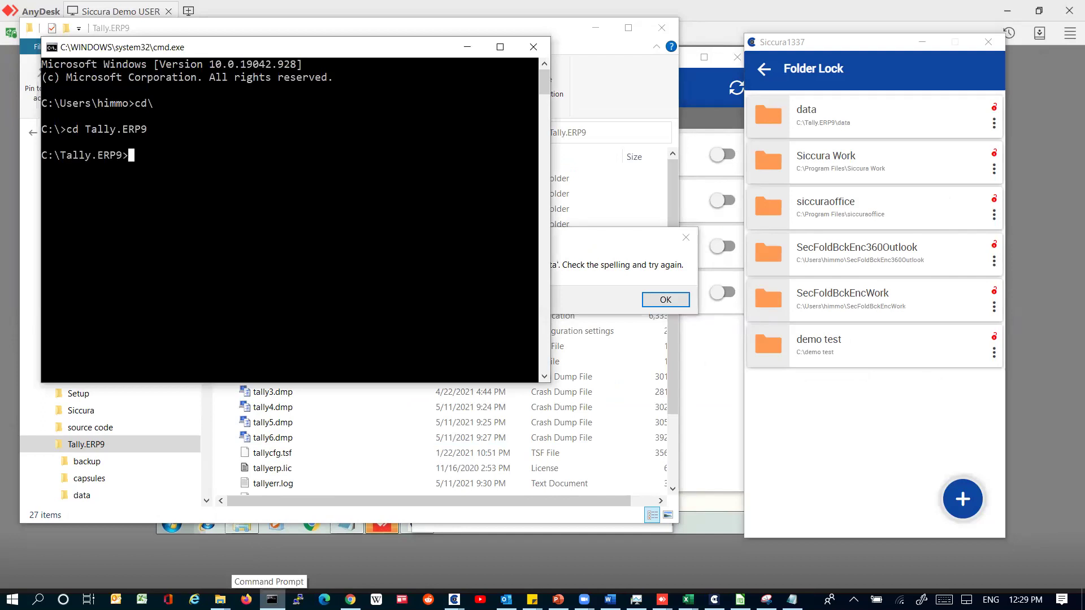
pyautogui.write('cd data')
pyautogui.press('Return')
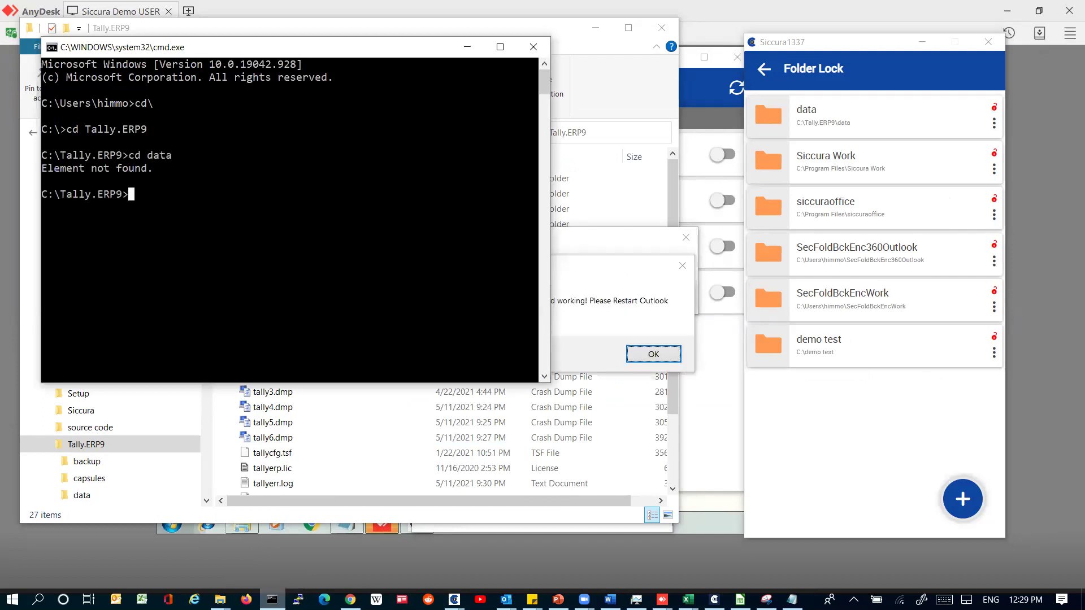
pyautogui.press('Up')
pyautogui.press('Return')
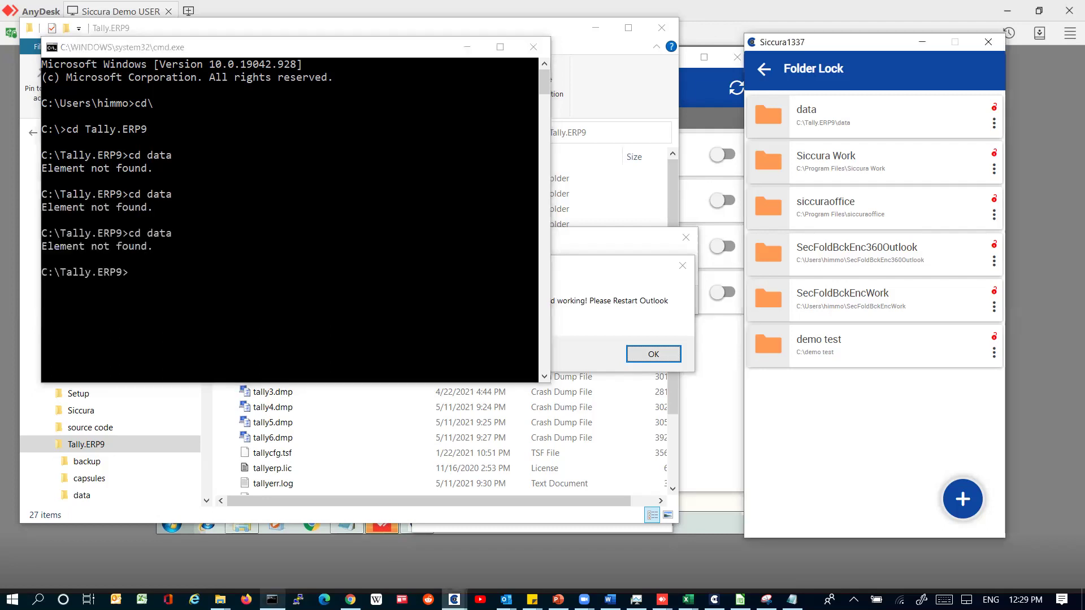
pyautogui.click(669, 298)
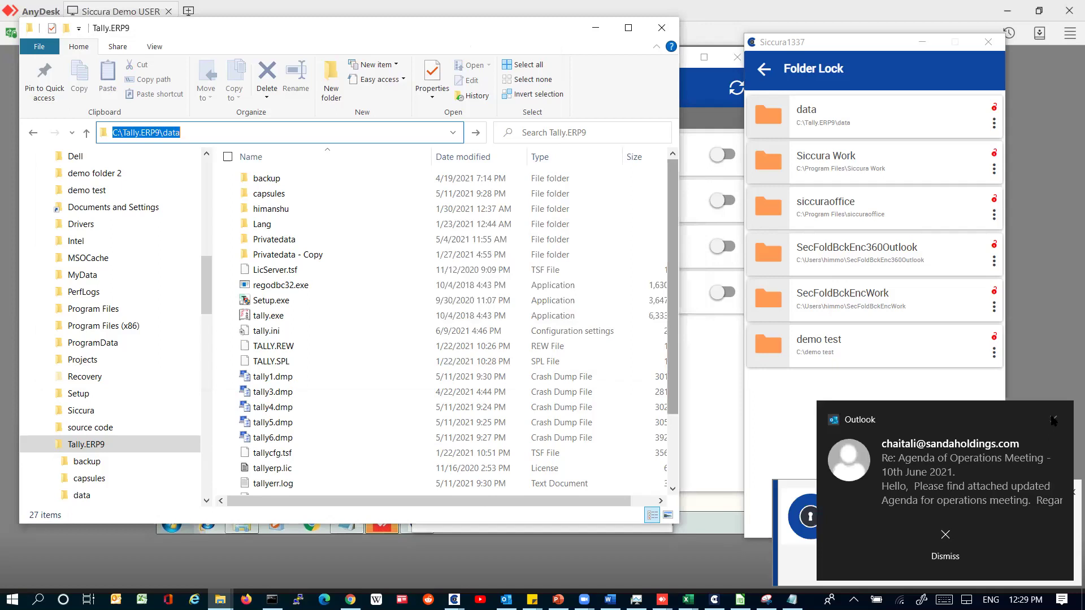
# Step: Dismiss the Outlook toast notification over the Tally.ERP9 folder view
pyautogui.click(1045, 420)
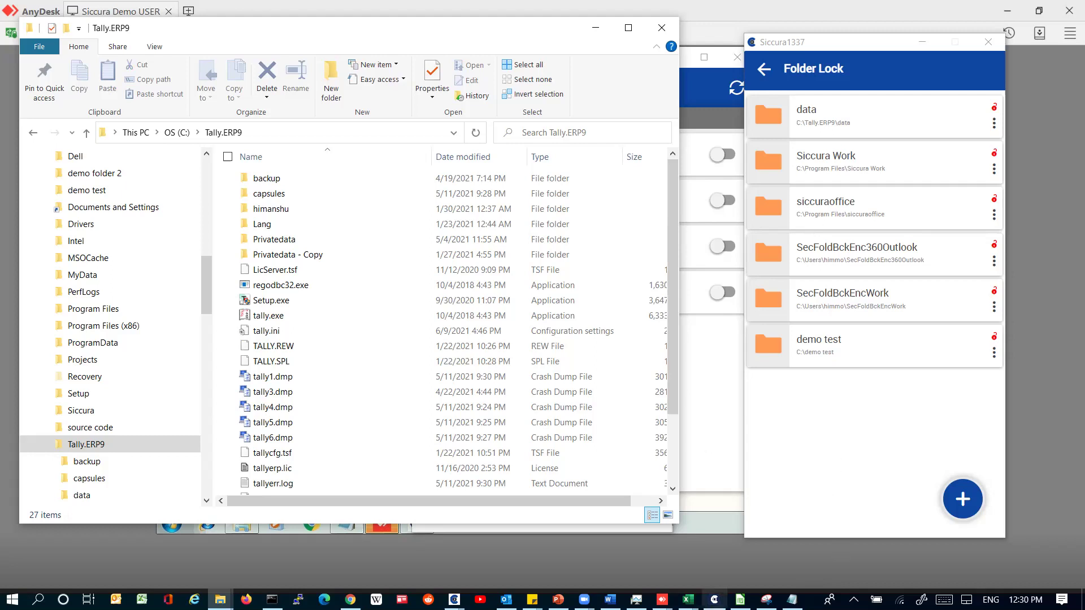
# Step: Bring up the Siccura Demo USER session, log in with the PIN, and open Siccura Admin Module
pyautogui.moveTo(662, 599)
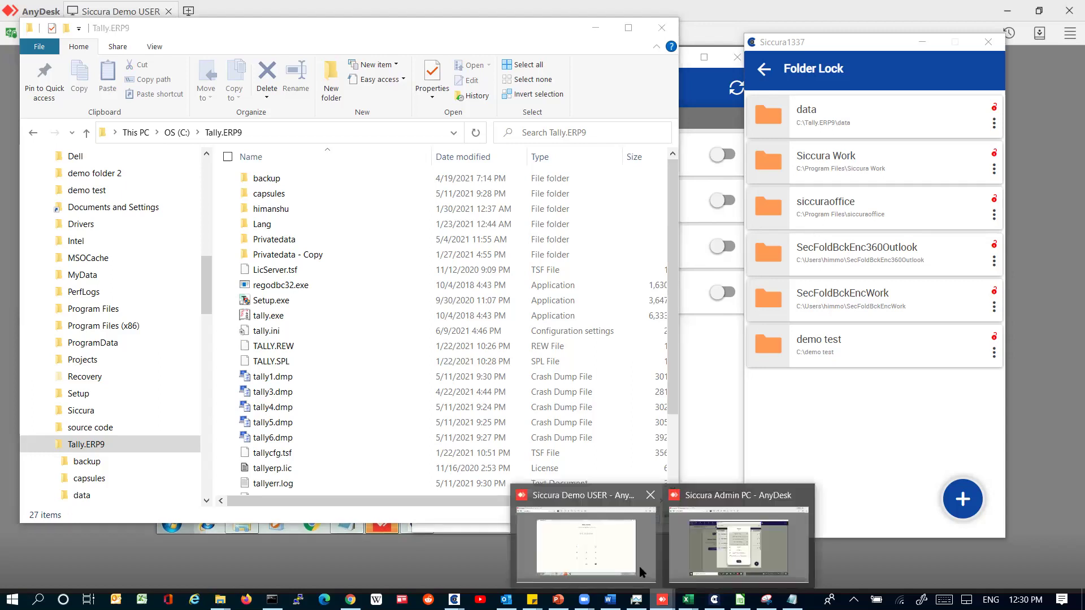
pyautogui.click(639, 567)
pyautogui.write('123456')
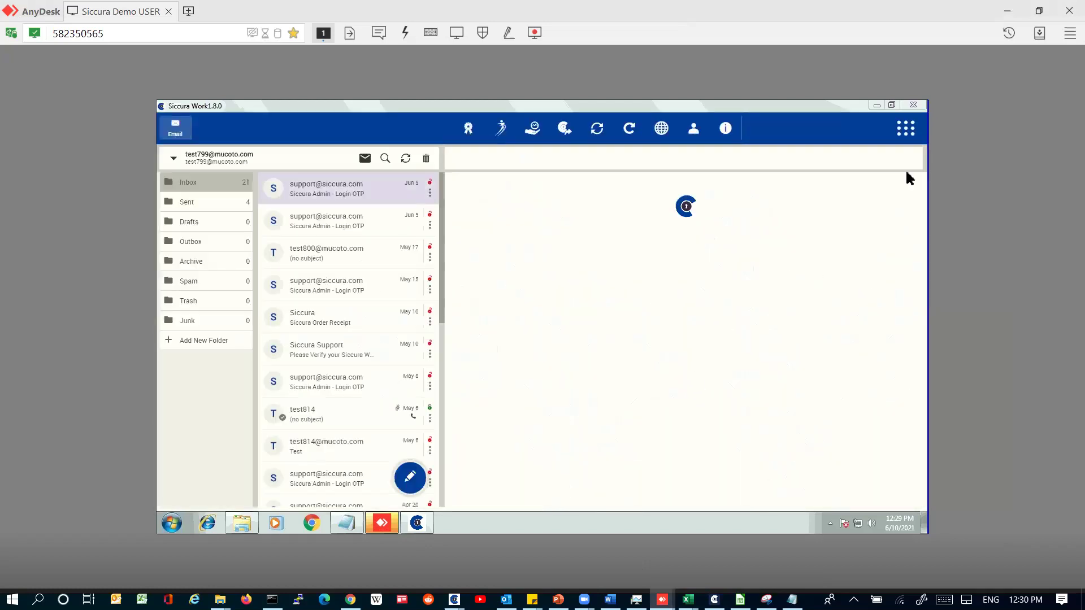
pyautogui.click(904, 134)
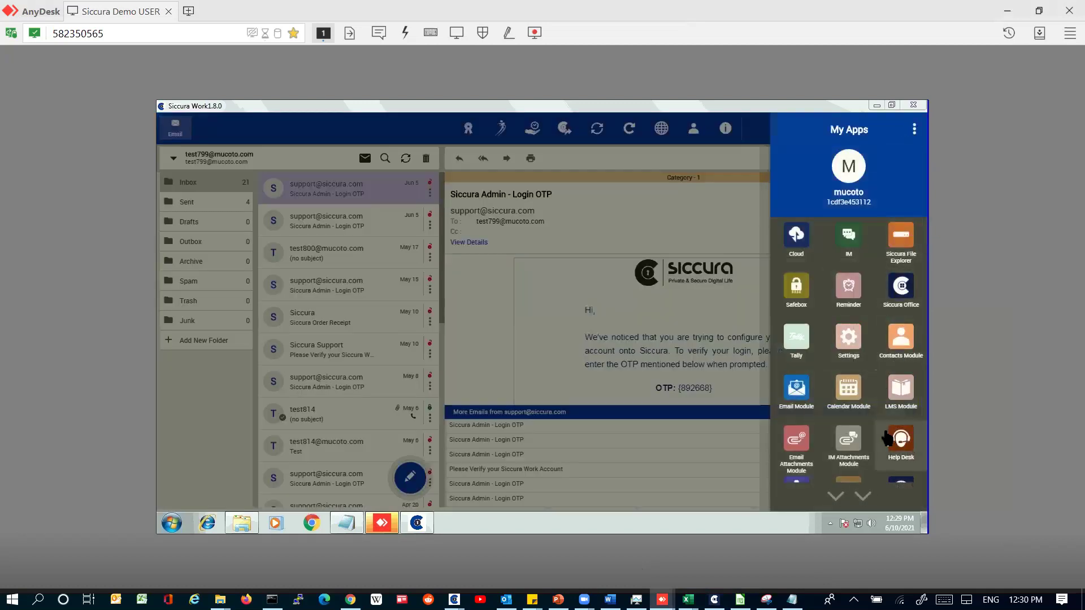
pyautogui.scroll(-3, 835, 441)
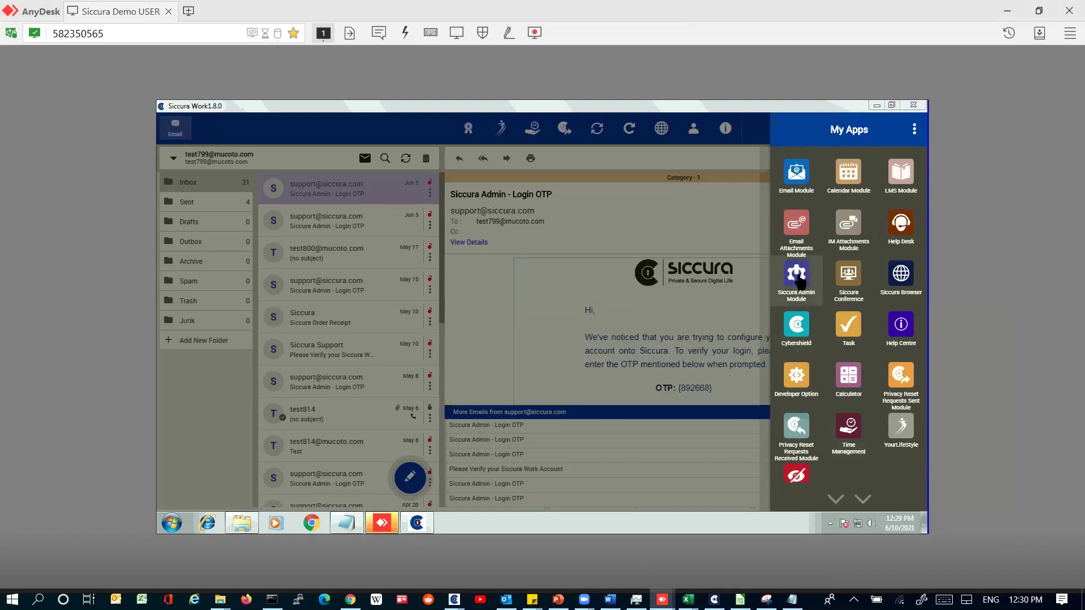
pyautogui.click(797, 276)
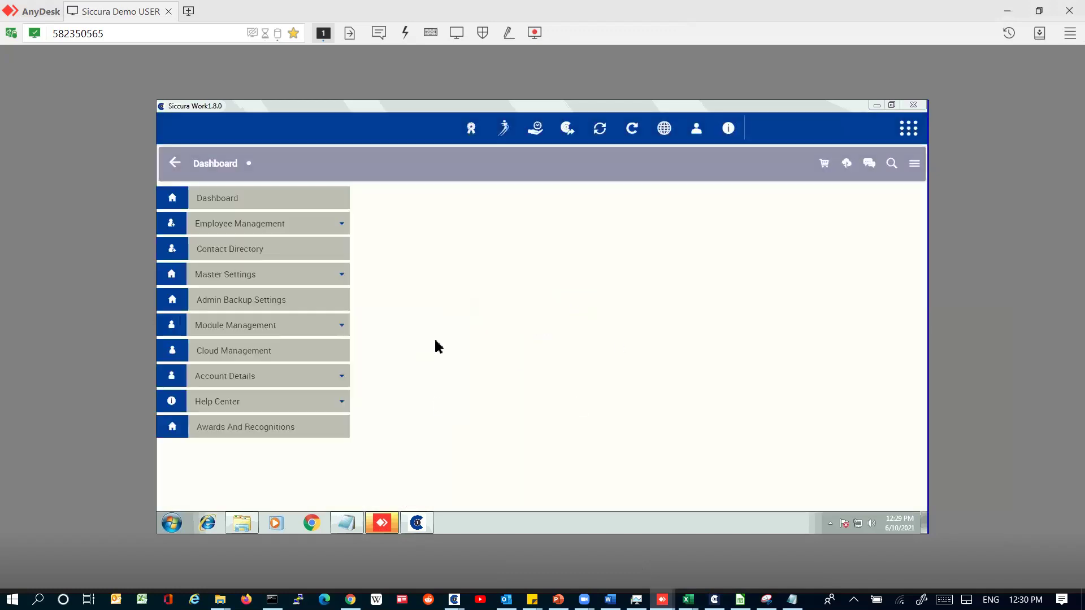
# Step: Open Master Settings > Configure File Type For Auto Encrypt
pyautogui.click(264, 222)
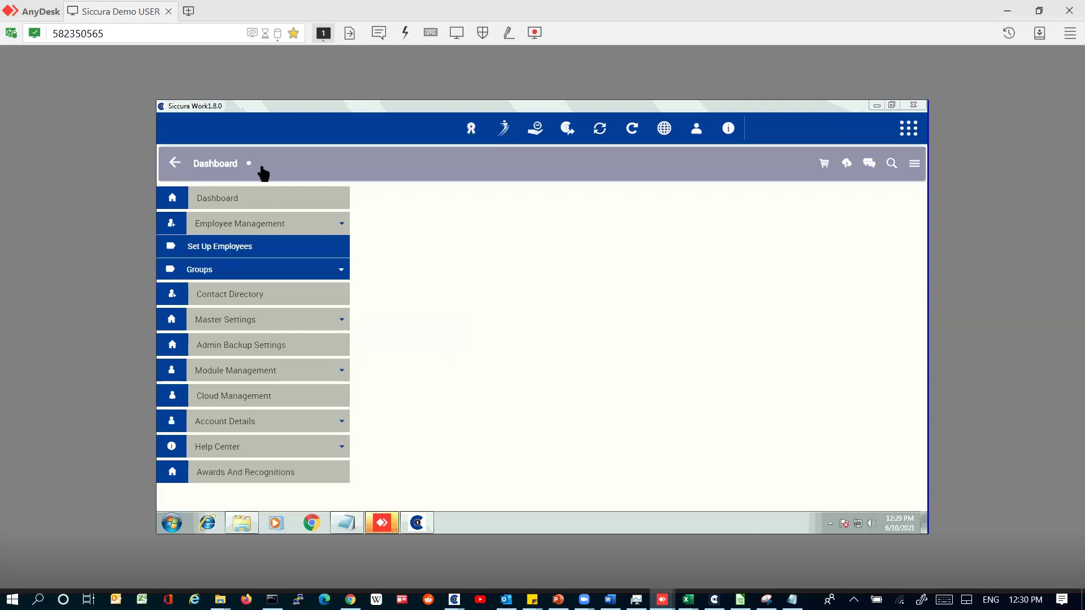
pyautogui.click(249, 323)
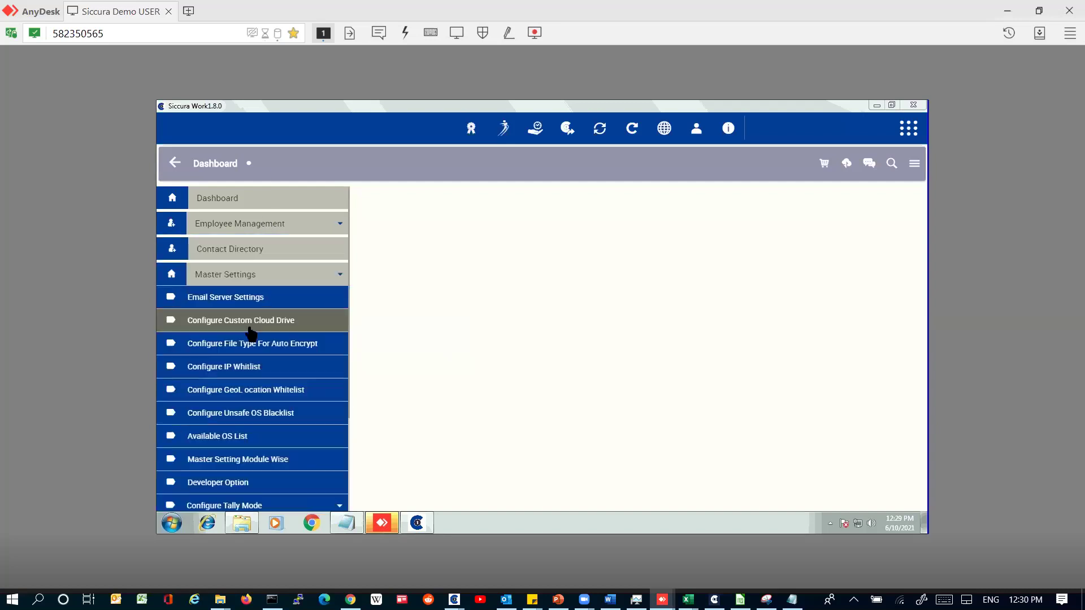
pyautogui.scroll(-3, 249, 339)
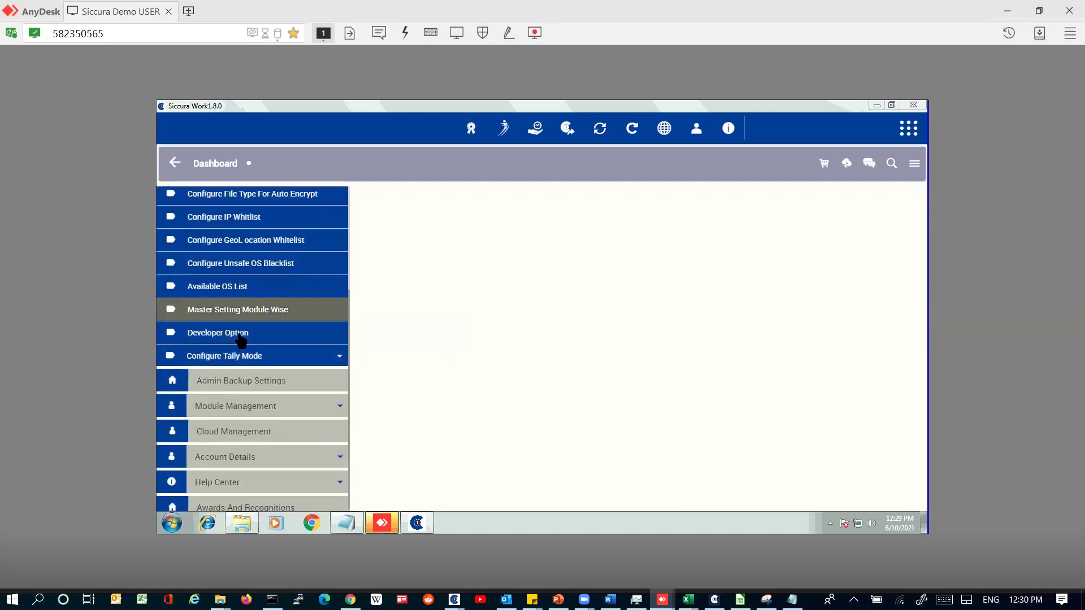
pyautogui.scroll(1, 243, 339)
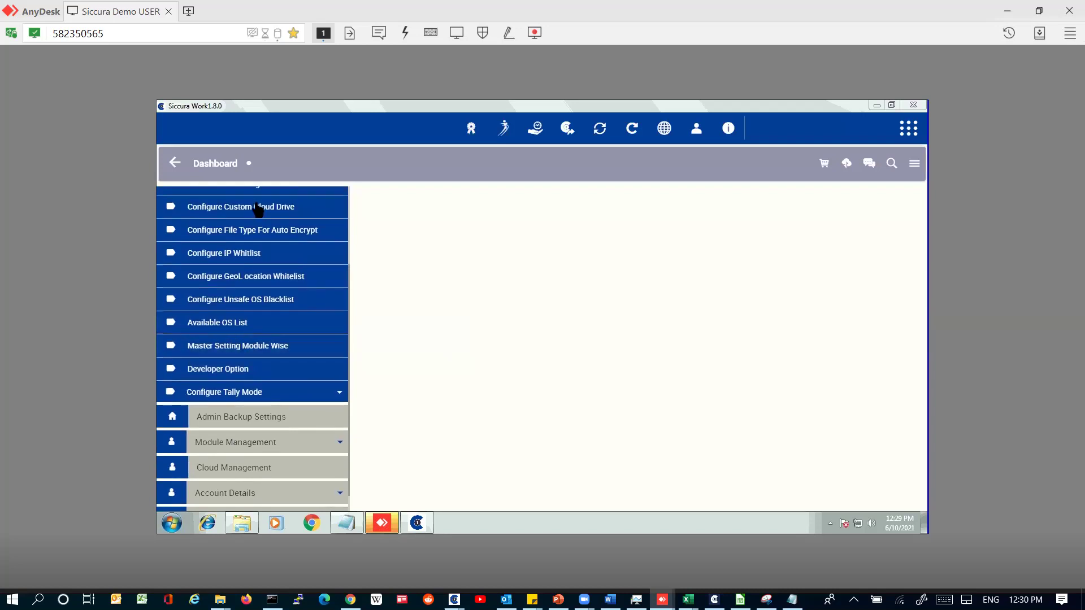
pyautogui.click(255, 226)
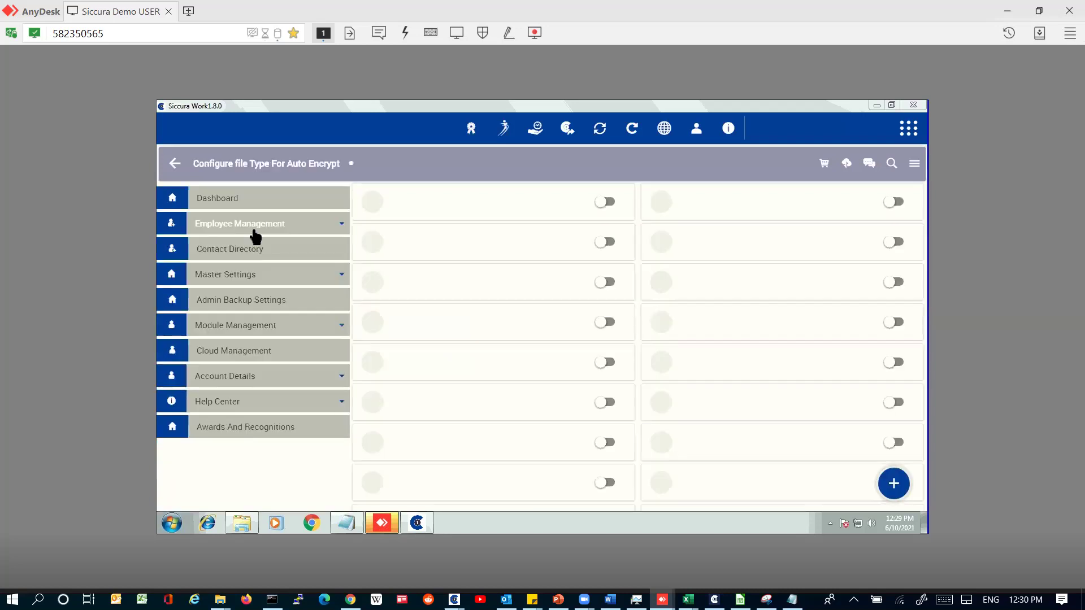
# Step: Enable auto-encryption for the 001 file type and cancel adding a new extension
pyautogui.scroll(-15, 475, 277)
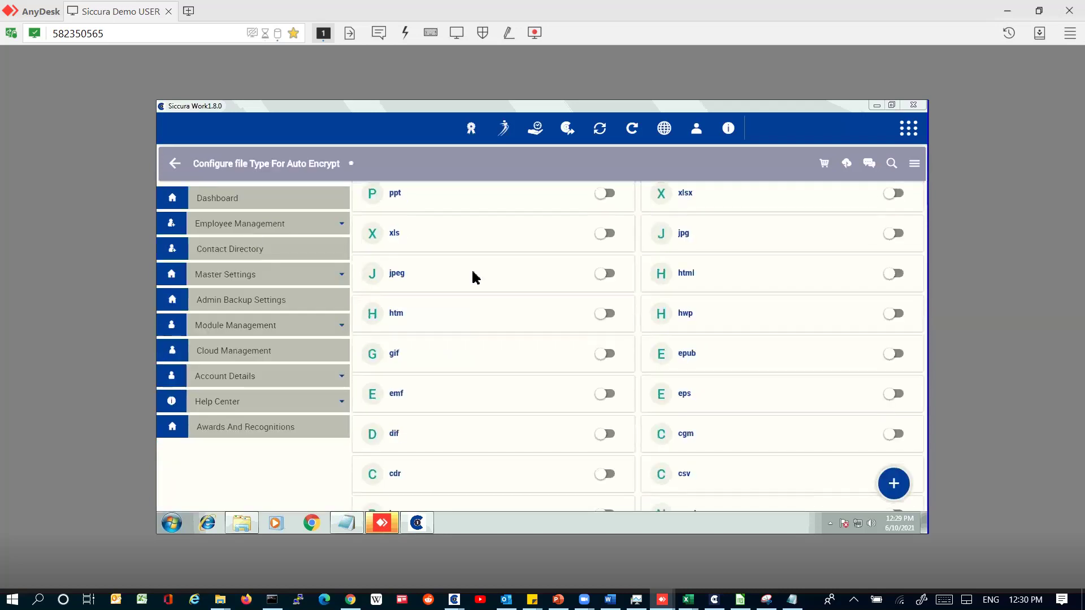
pyautogui.scroll(-5, 714, 415)
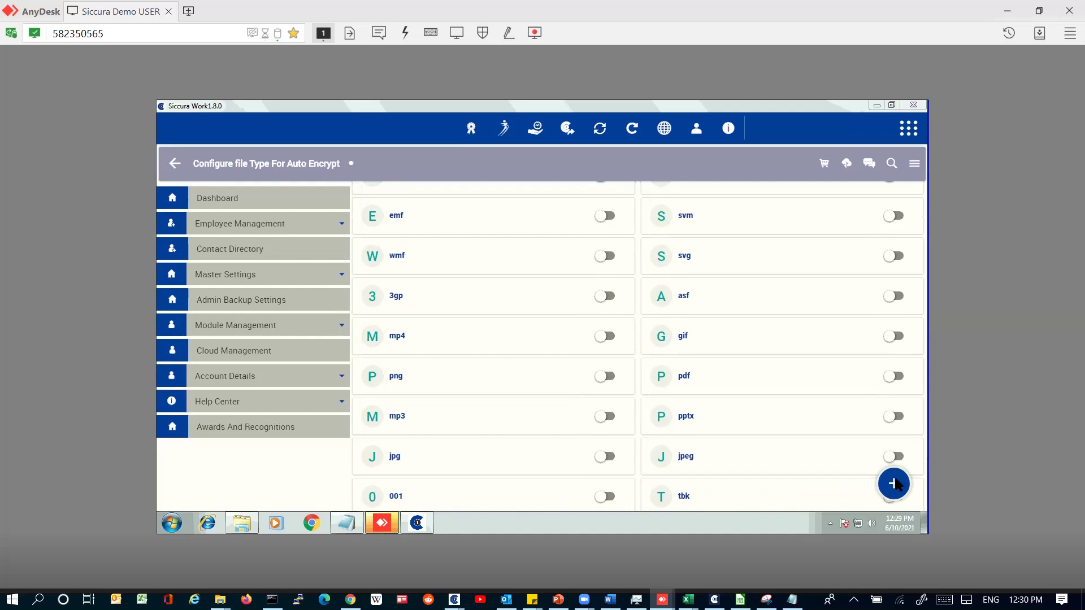
pyautogui.click(613, 499)
pyautogui.click(886, 498)
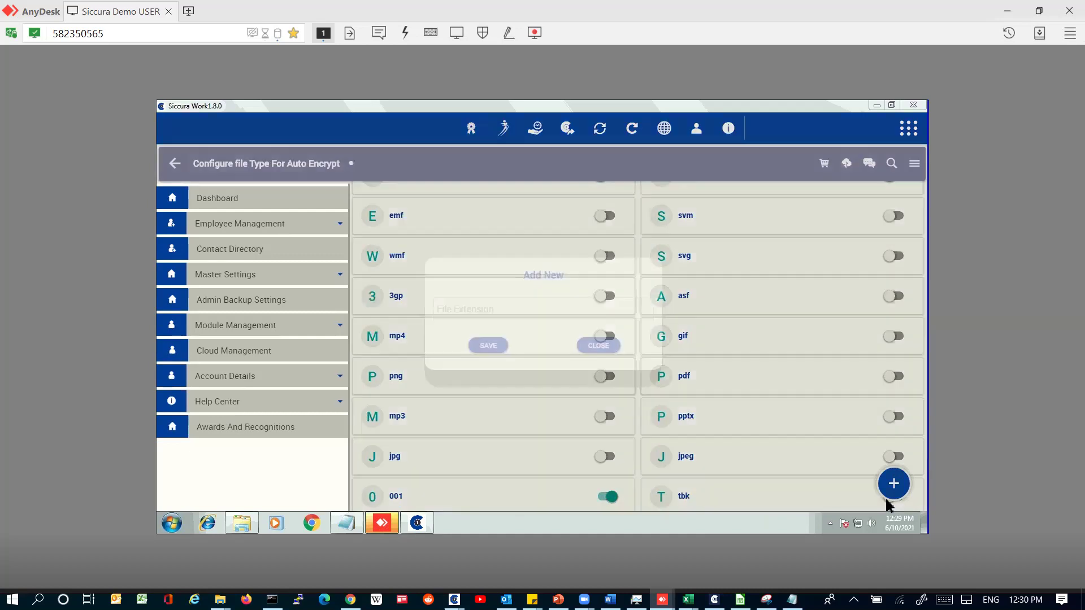
pyautogui.click(594, 344)
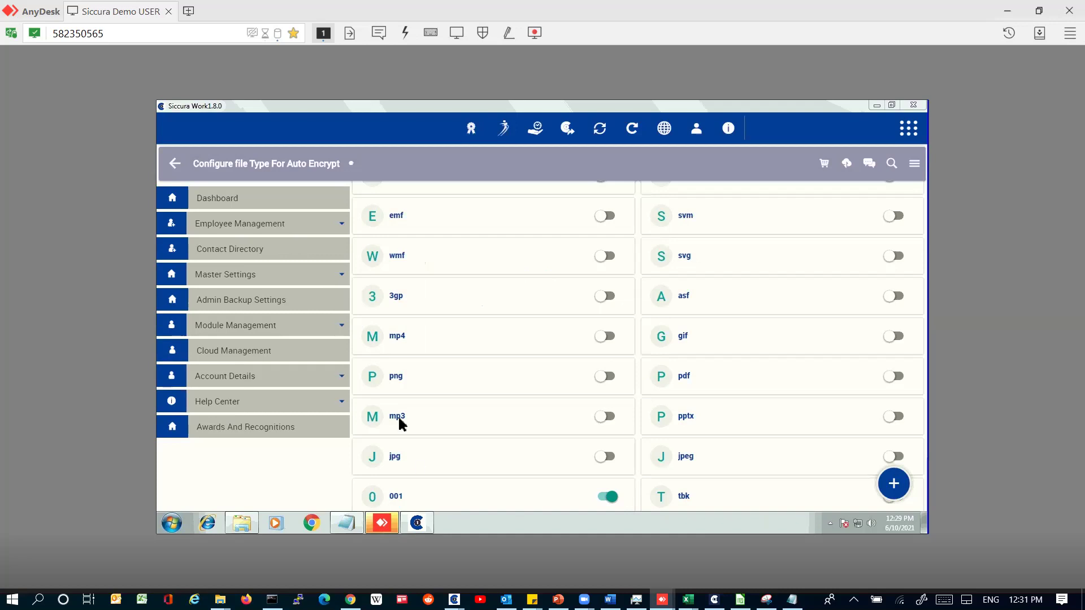
pyautogui.click(259, 221)
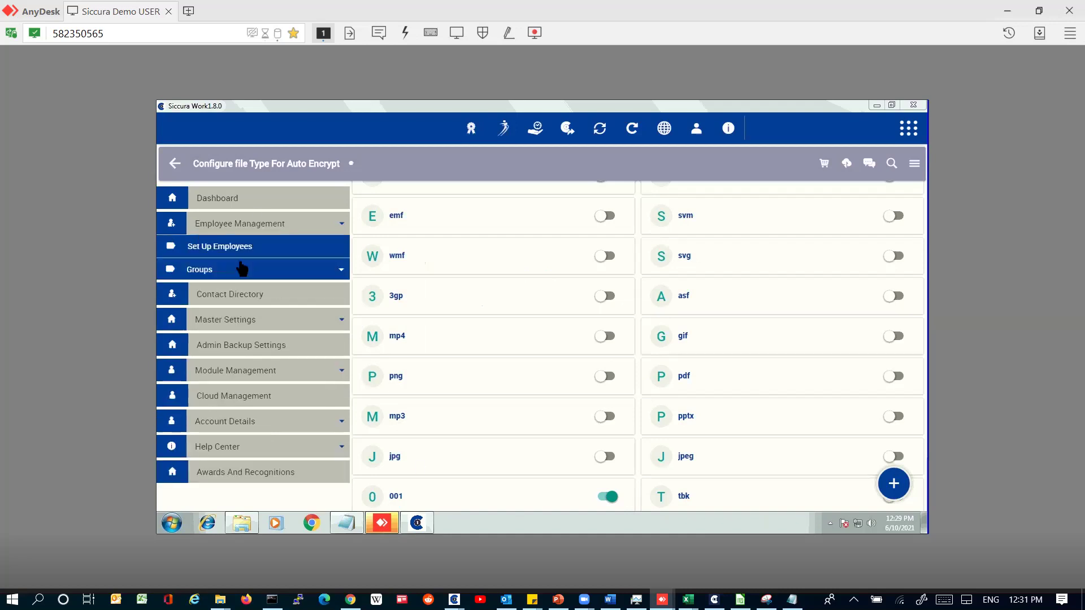
# Step: For the second user, apply Hard Drive and Removable Drive under Ultra Content Protection auto-encrypt
pyautogui.click(239, 248)
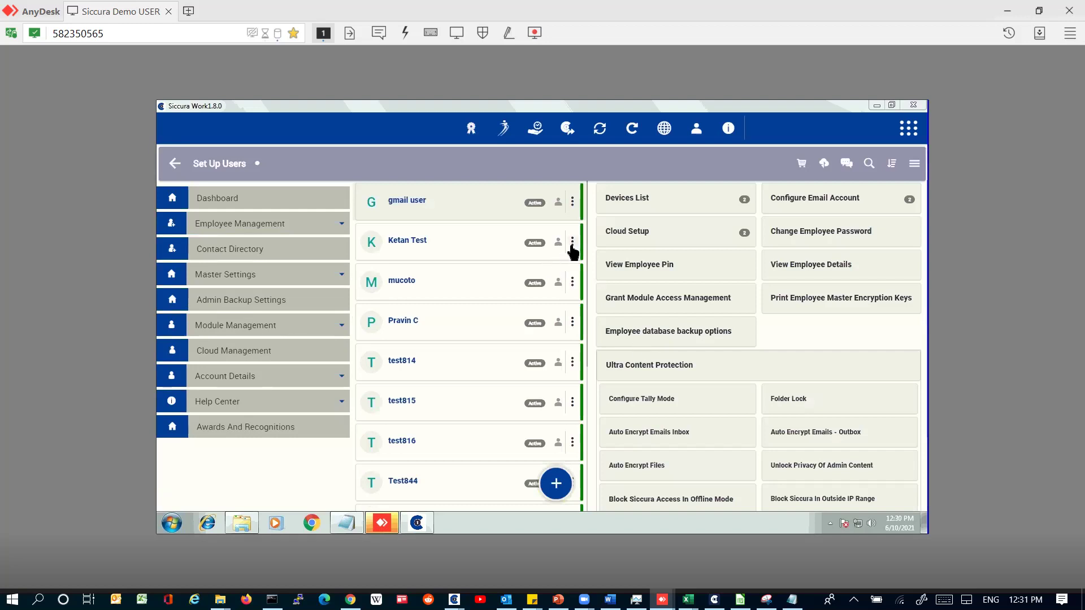
pyautogui.click(572, 242)
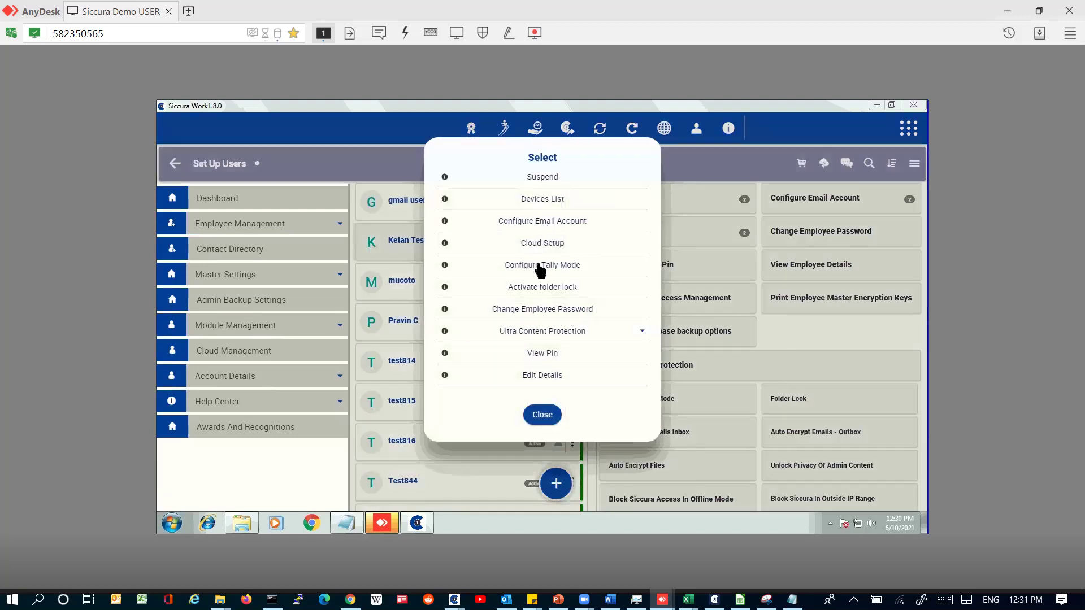
pyautogui.click(546, 332)
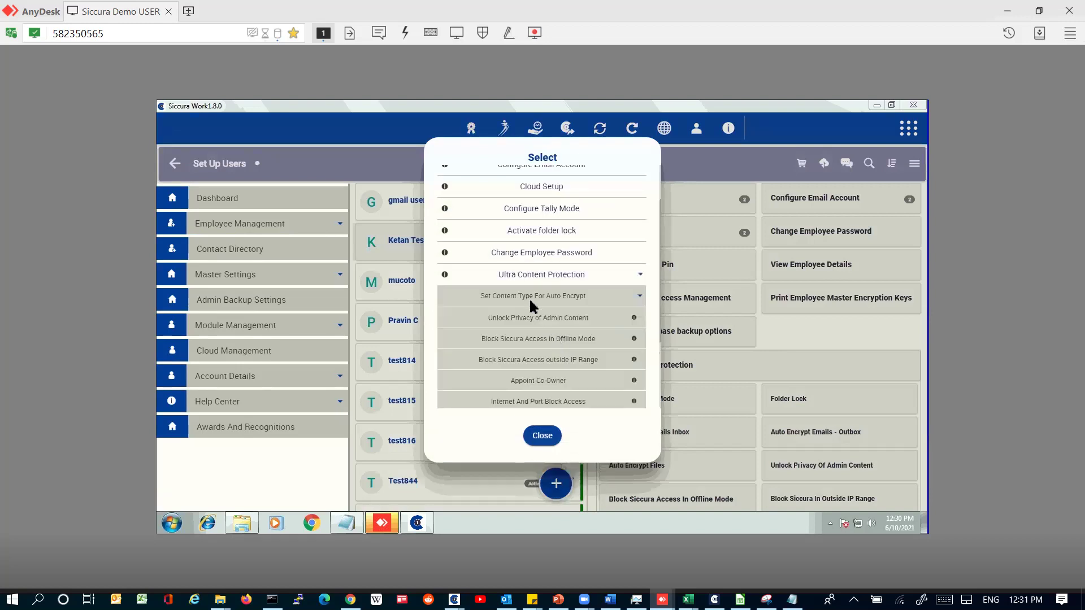
pyautogui.click(534, 300)
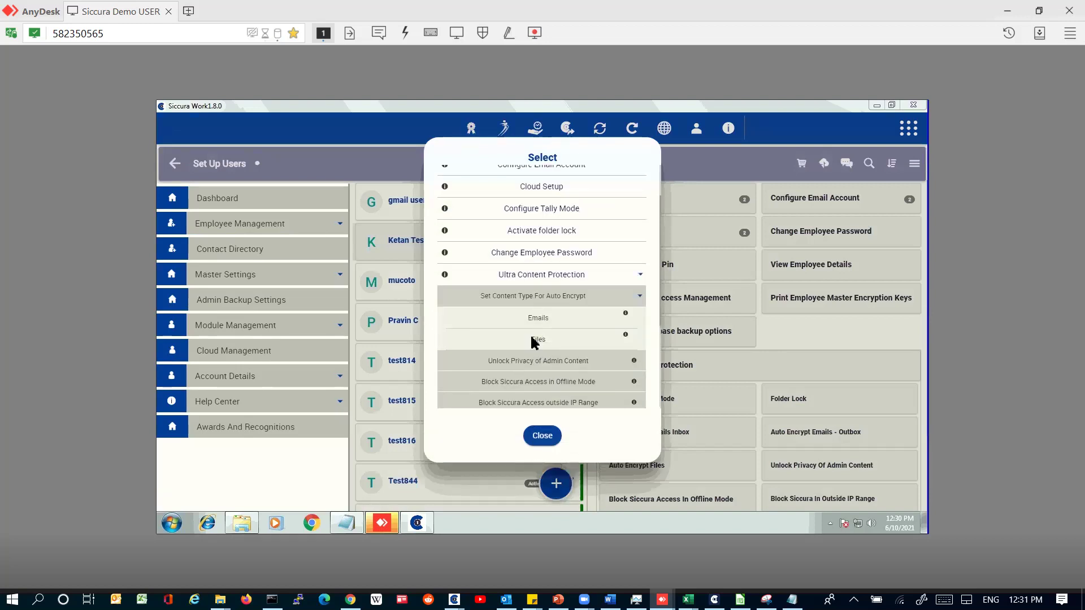
pyautogui.click(534, 341)
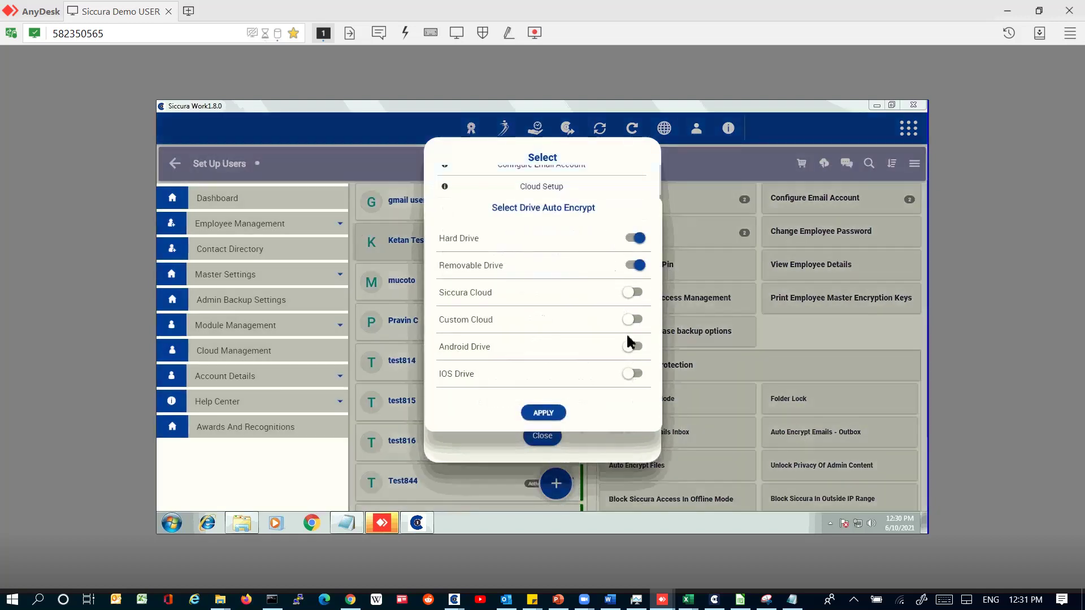
pyautogui.click(554, 414)
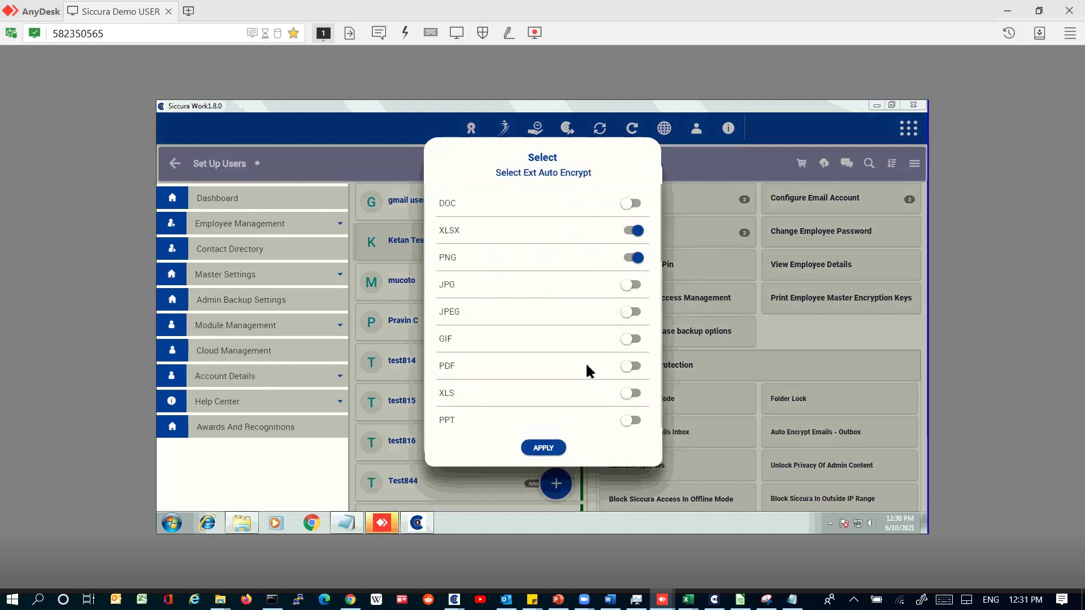
# Step: Turn on DOC in Select Ext Auto Encrypt alongside XLSX and PNG, and apply
pyautogui.scroll(-5, 588, 370)
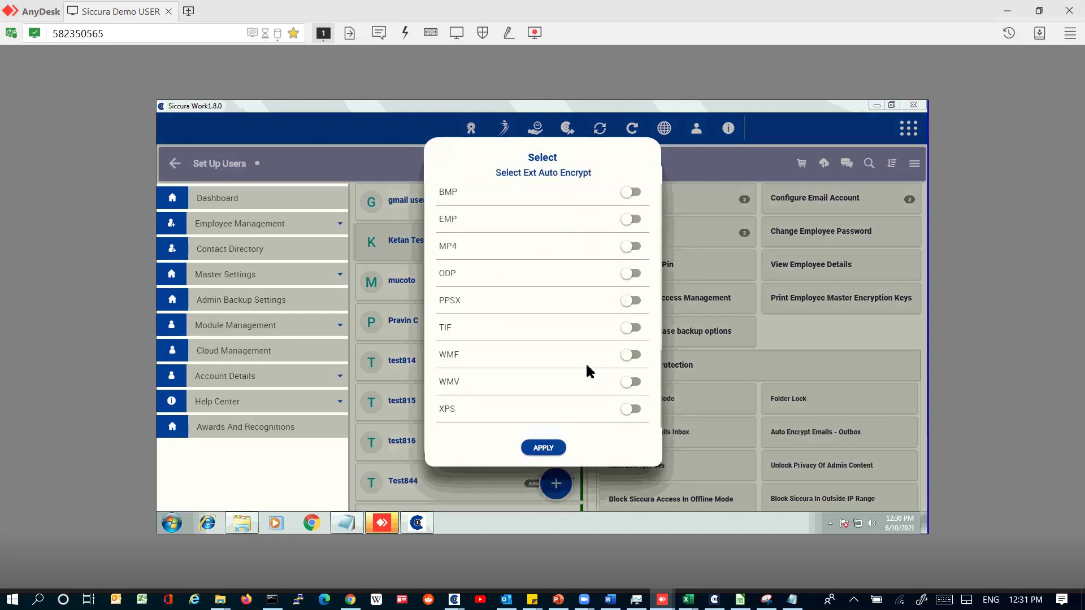
pyautogui.scroll(5, 588, 370)
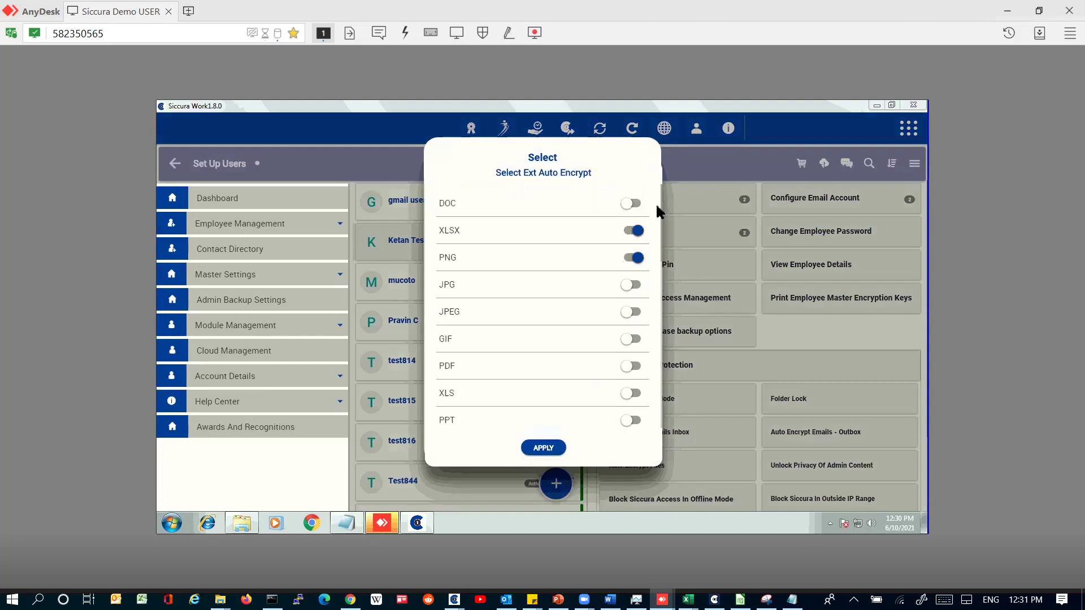
pyautogui.click(638, 203)
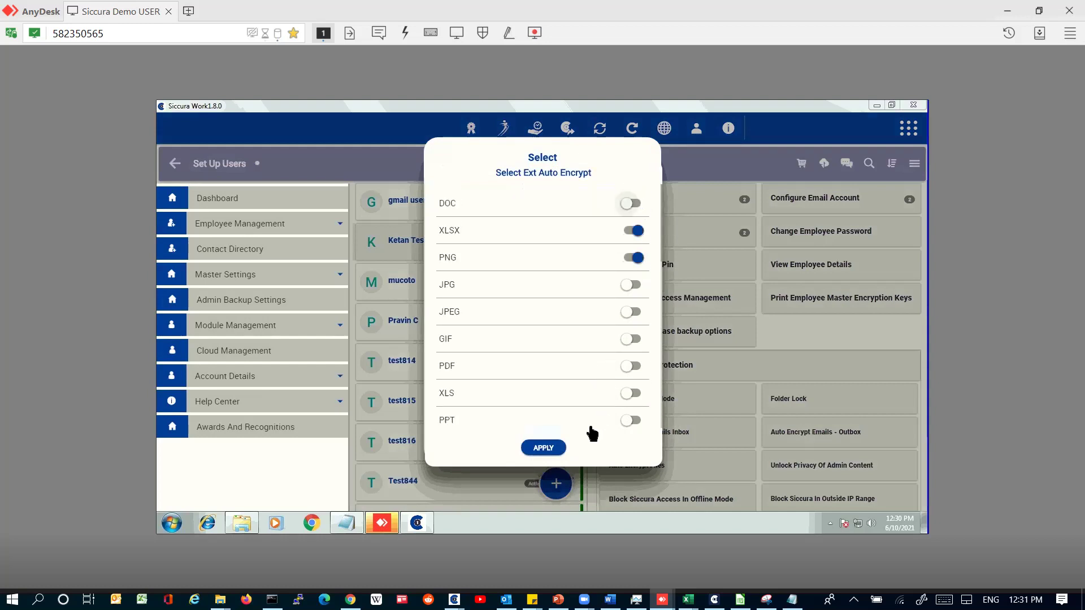
pyautogui.click(561, 449)
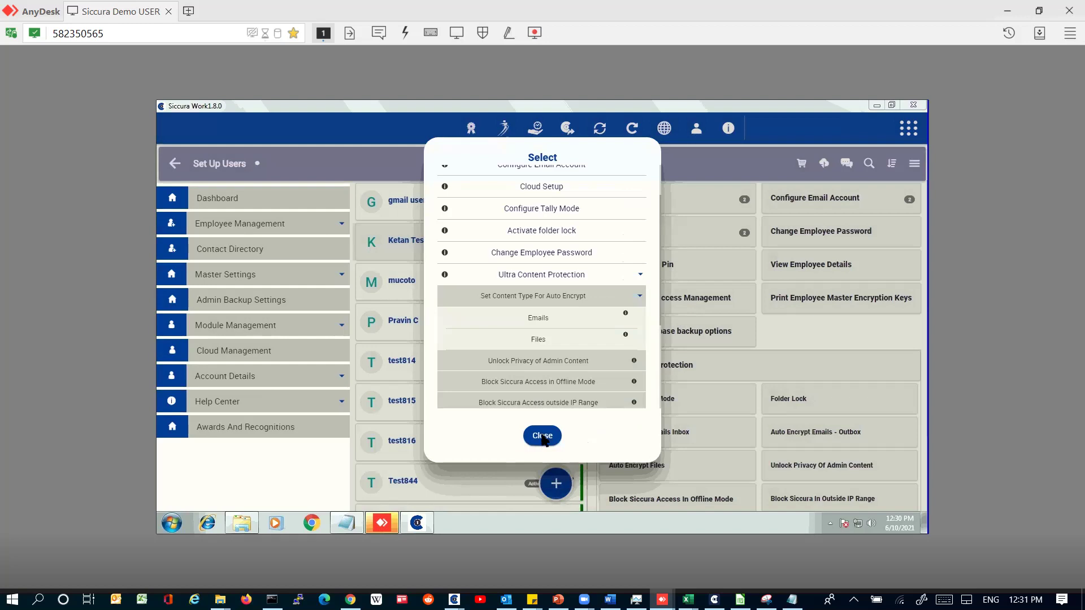
pyautogui.click(544, 436)
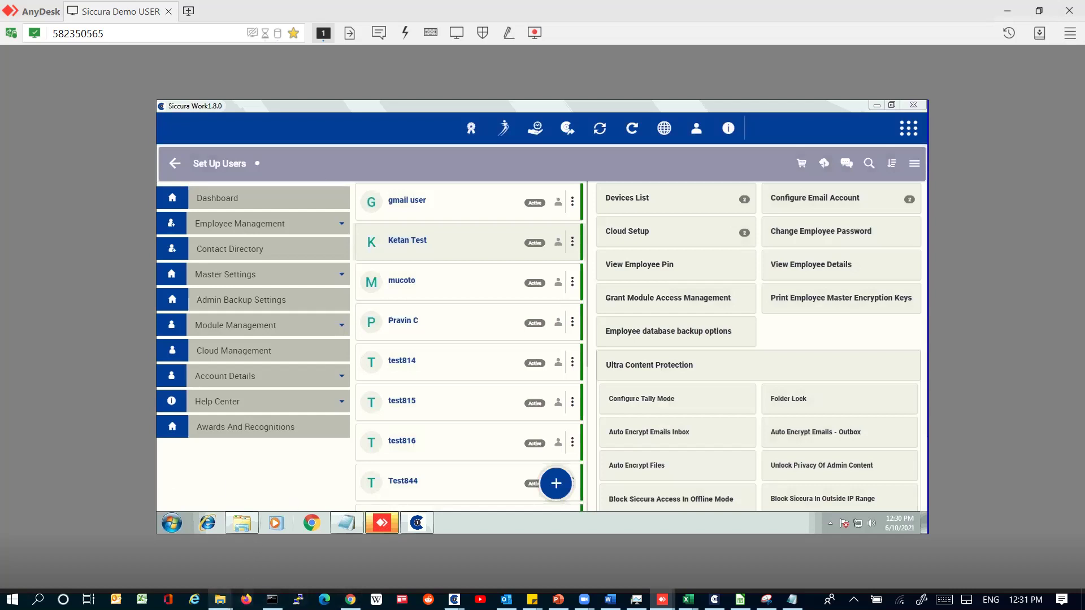
# Step: Turn off the black screen for Siccura1338 in Black Screen Manager
pyautogui.moveTo(222, 599)
pyautogui.click(321, 567)
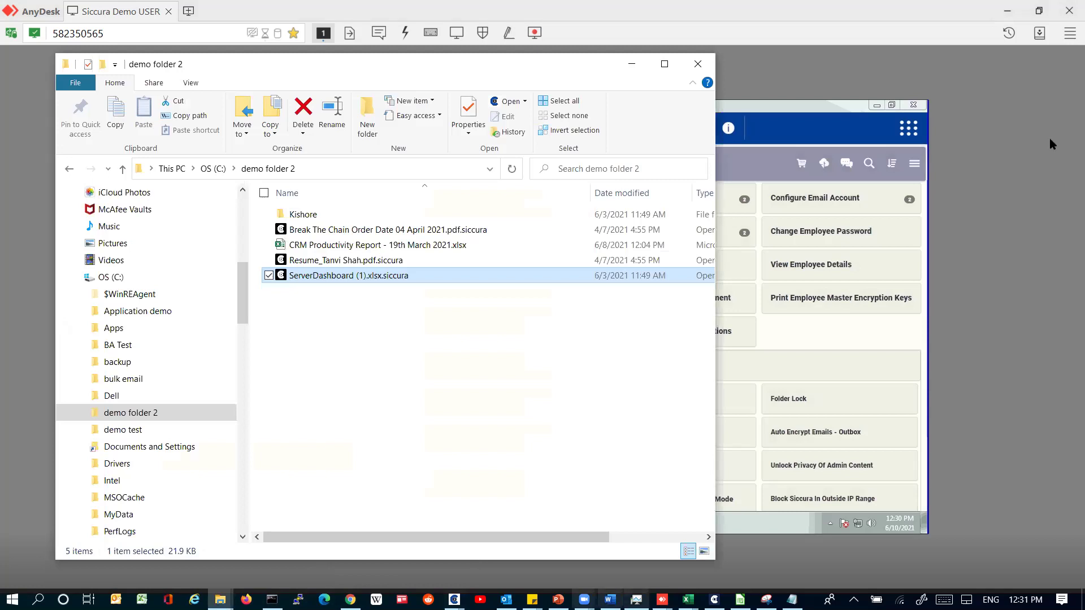
pyautogui.click(455, 597)
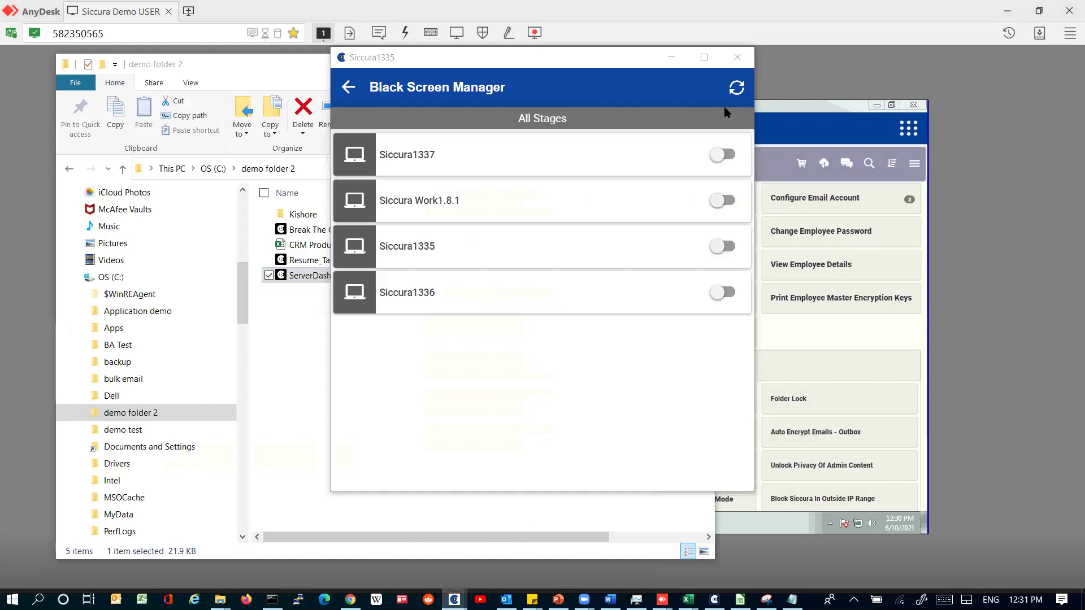
pyautogui.click(723, 338)
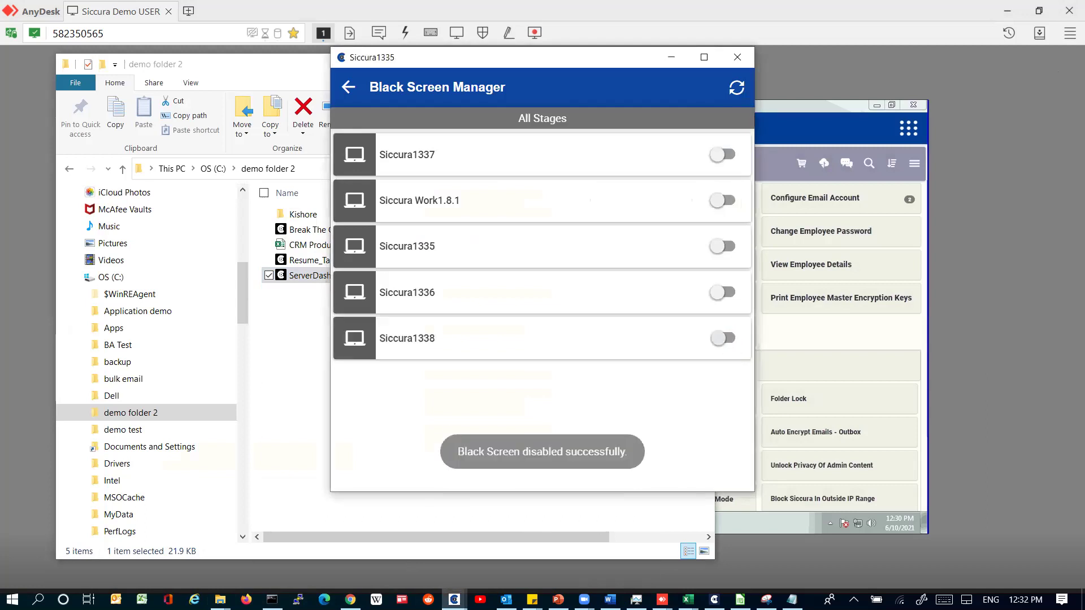
# Step: Mark demo folder 2 as an Auto Sync folder on the Siccura cloud
pyautogui.click(454, 599)
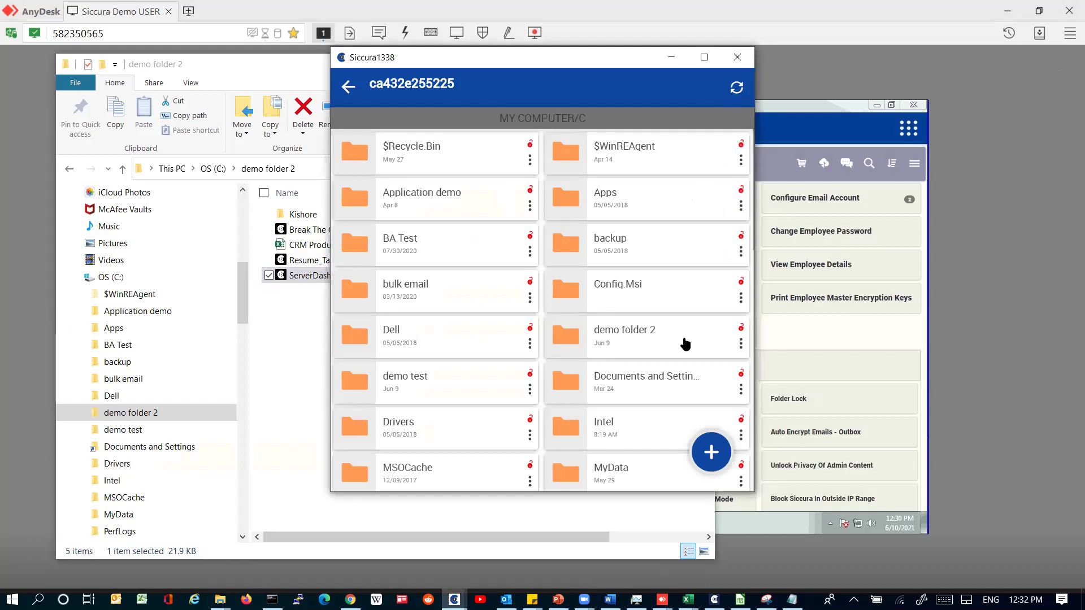
pyautogui.click(740, 344)
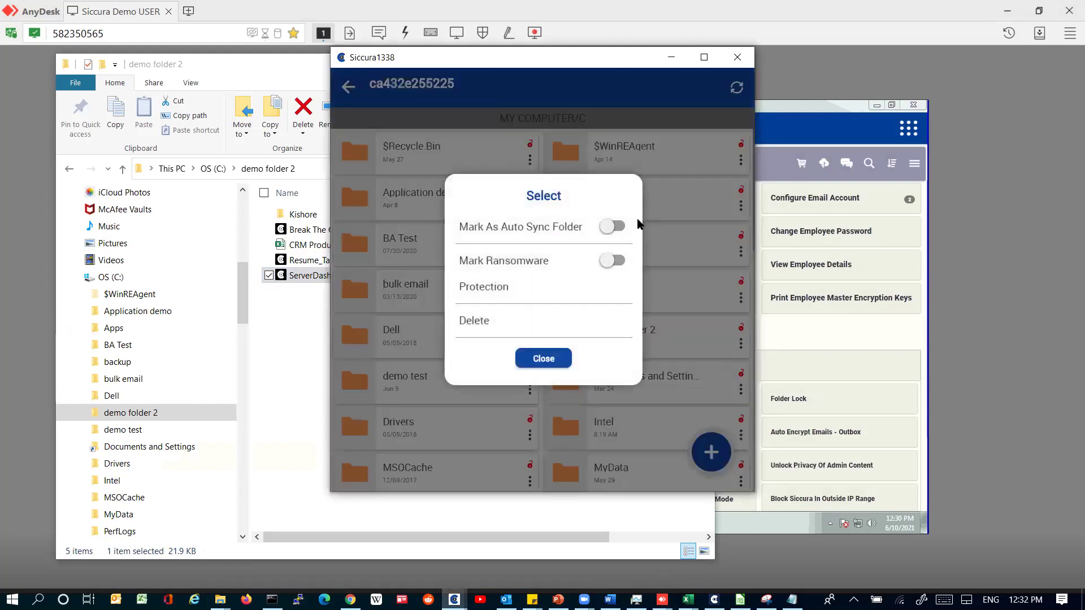
pyautogui.click(614, 226)
pyautogui.click(510, 271)
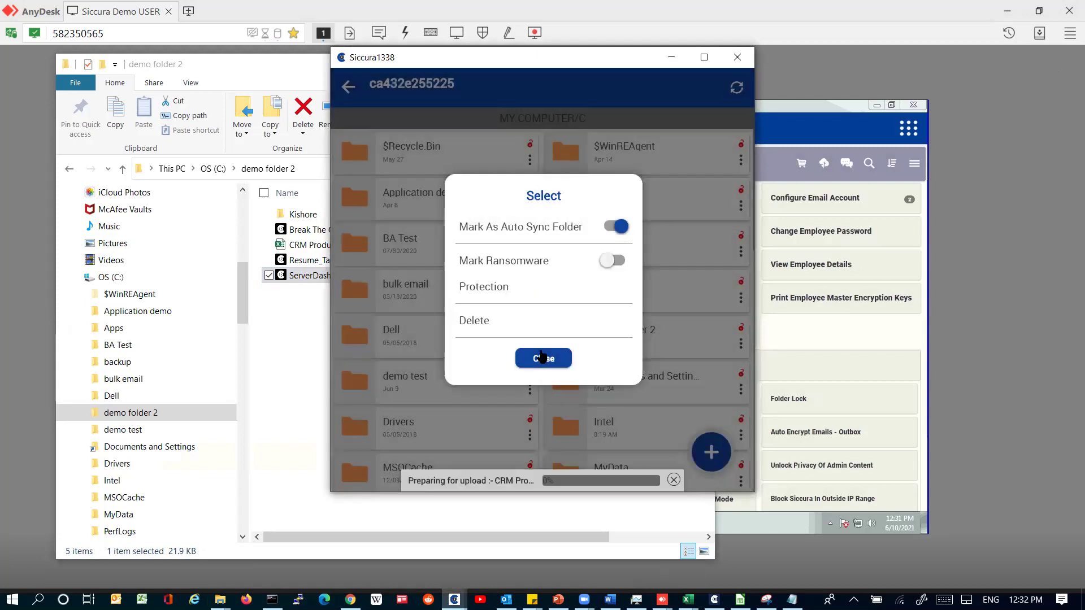
pyautogui.moveTo(220, 599)
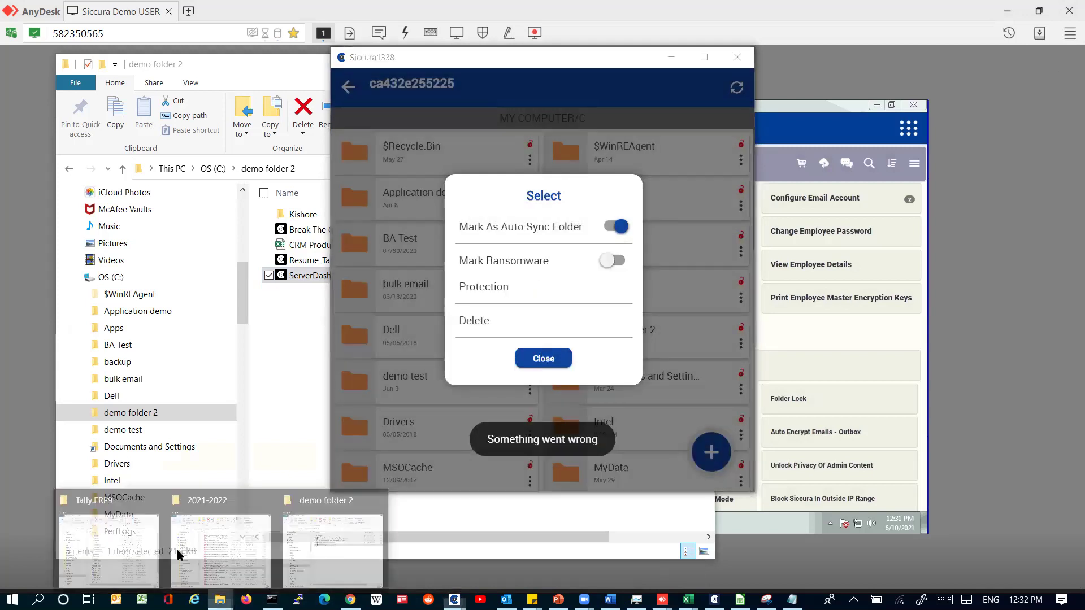
pyautogui.click(338, 561)
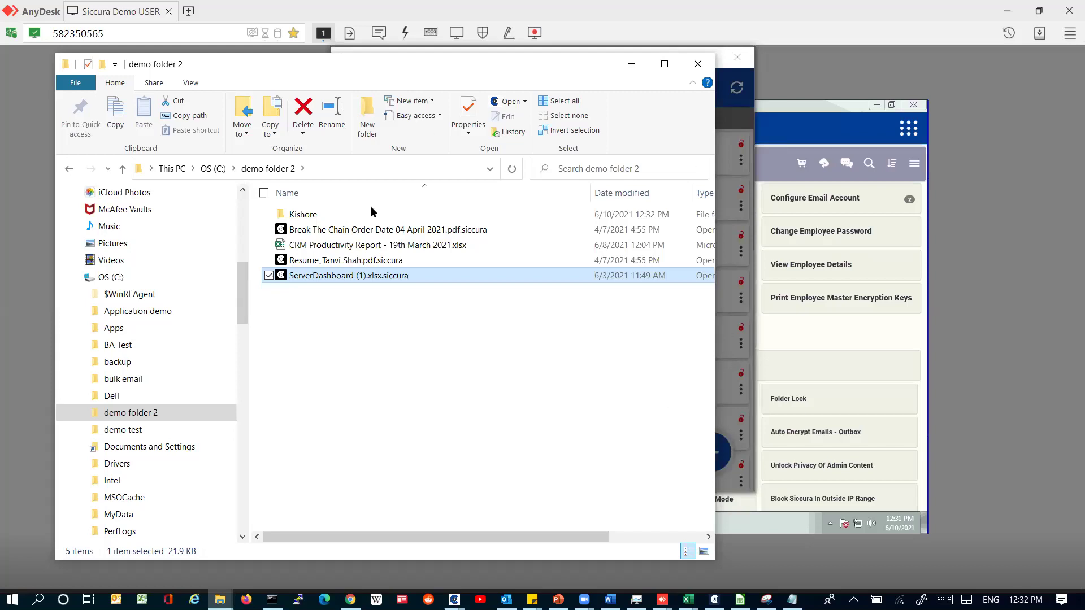
# Step: Look inside the Kishore subfolder, then return to demo folder 2
pyautogui.click(352, 213)
pyautogui.doubleClick(351, 215)
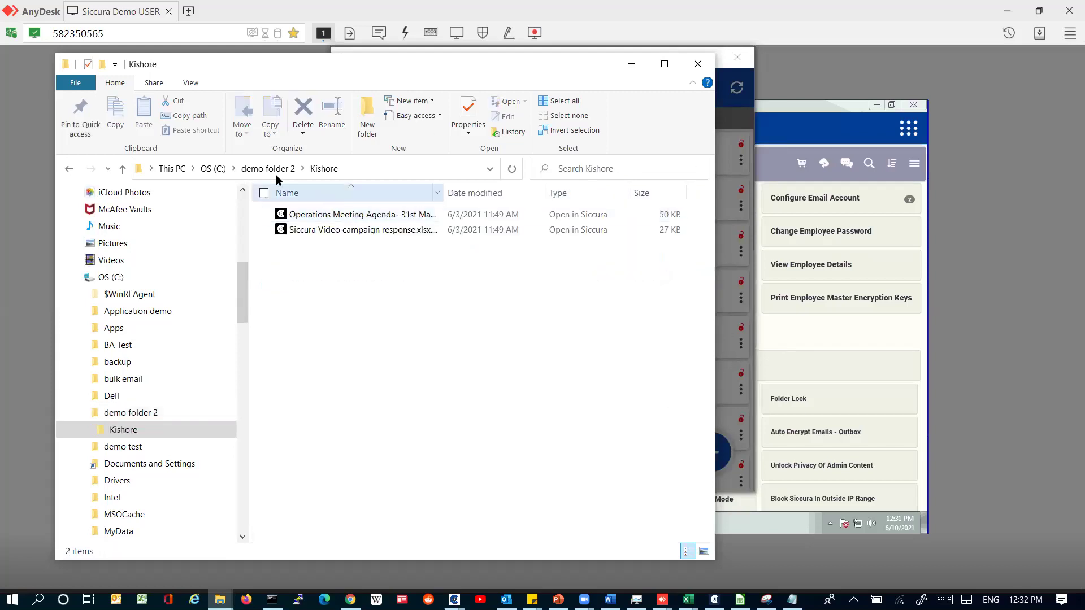
pyautogui.click(279, 170)
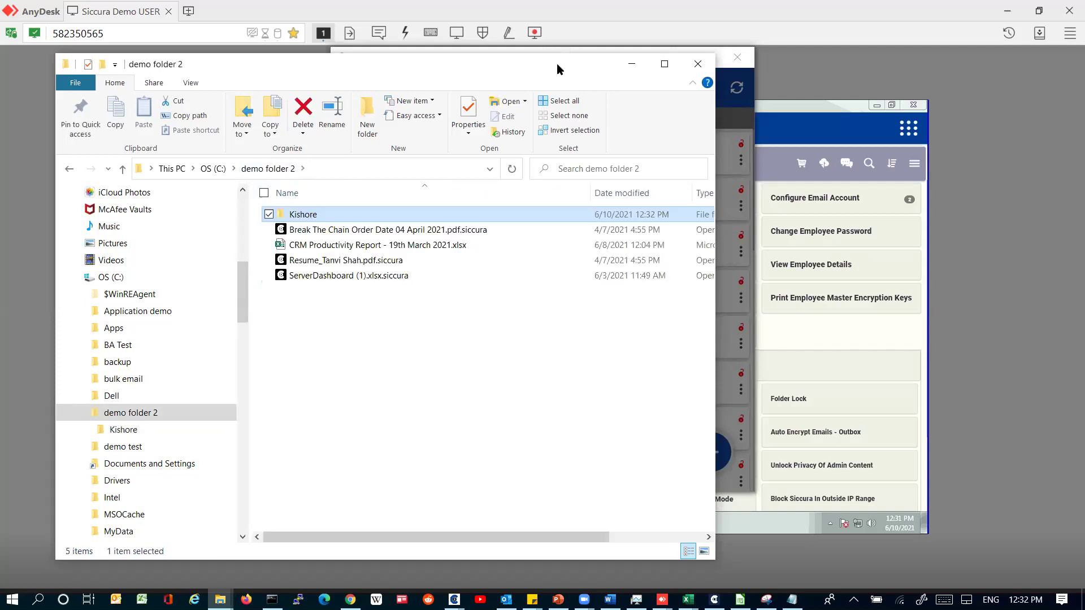
# Step: Instantly encrypt the CRM Productivity Report and confirm it appears as .xlsx.siccura in Explorer
pyautogui.click(736, 172)
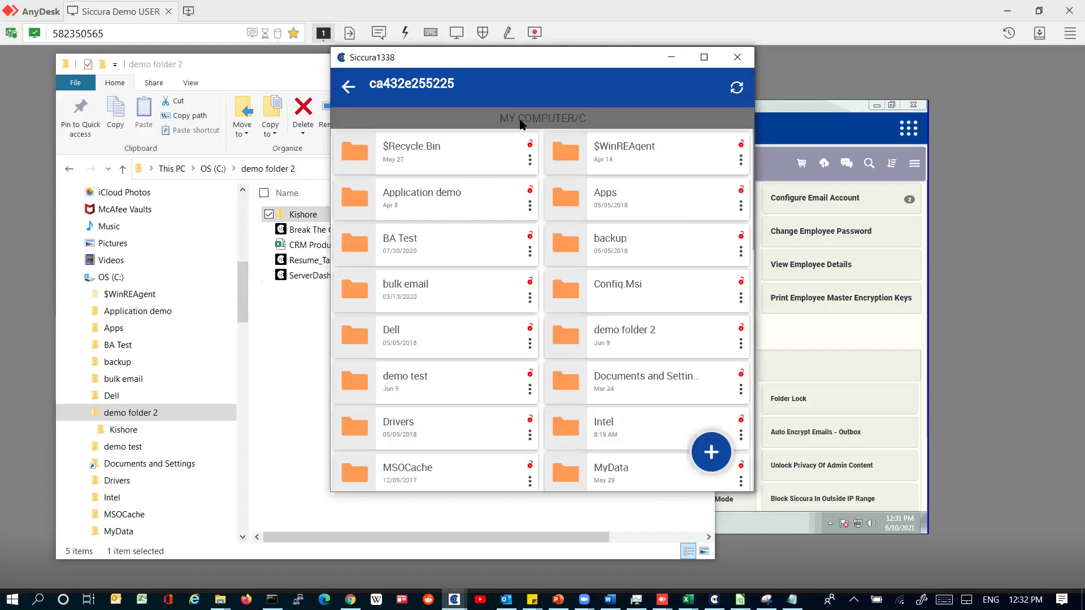
pyautogui.moveTo(524, 64); pyautogui.dragTo(707, 84)
pyautogui.click(800, 362)
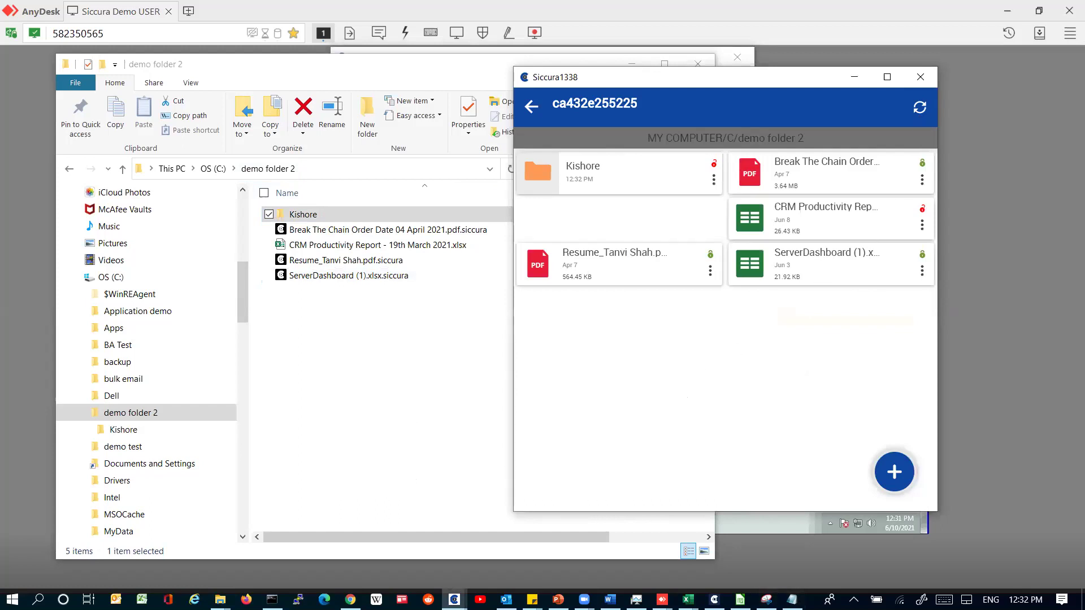
pyautogui.rightClick(811, 600)
pyautogui.click(386, 406)
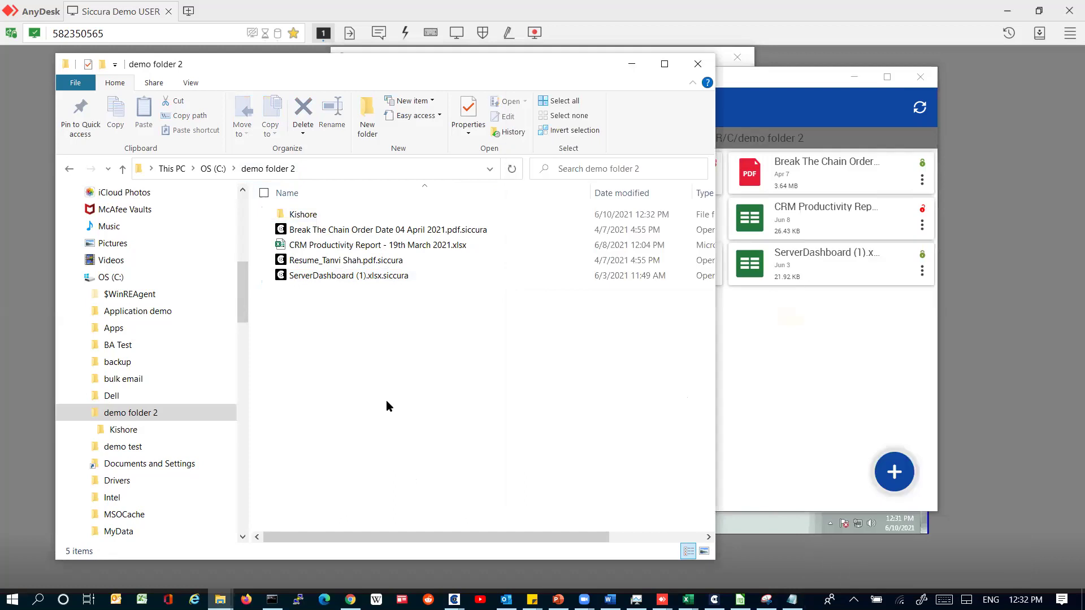
pyautogui.click(923, 224)
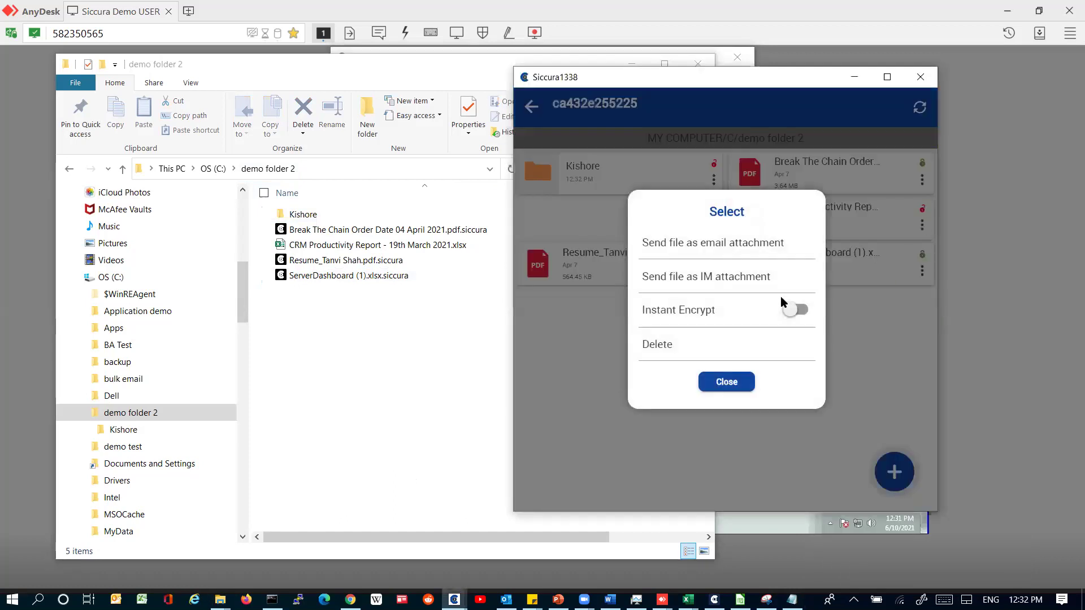
pyautogui.click(799, 310)
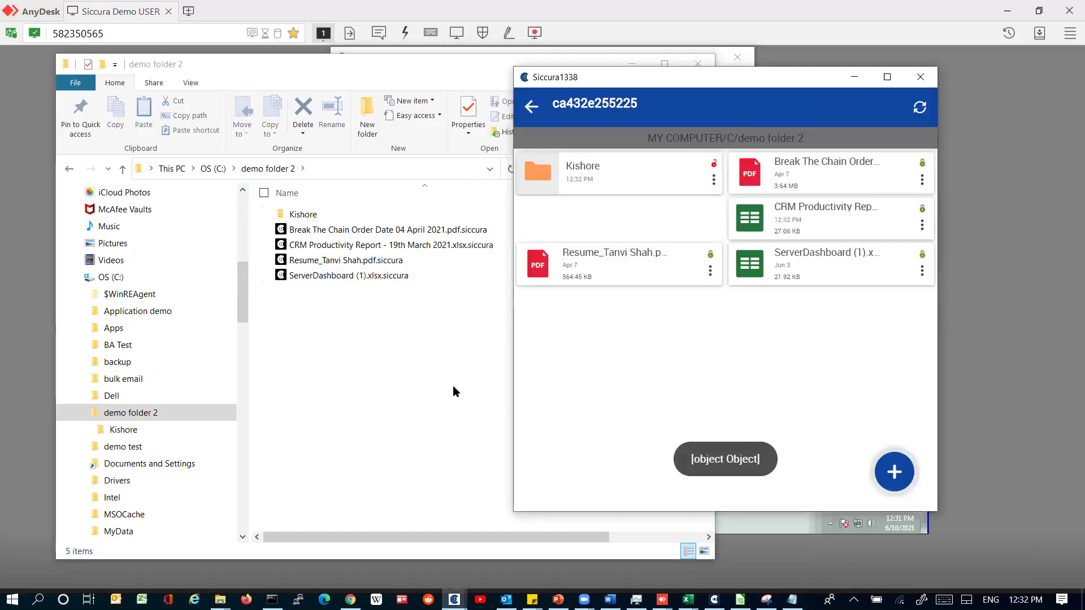
pyautogui.click(386, 354)
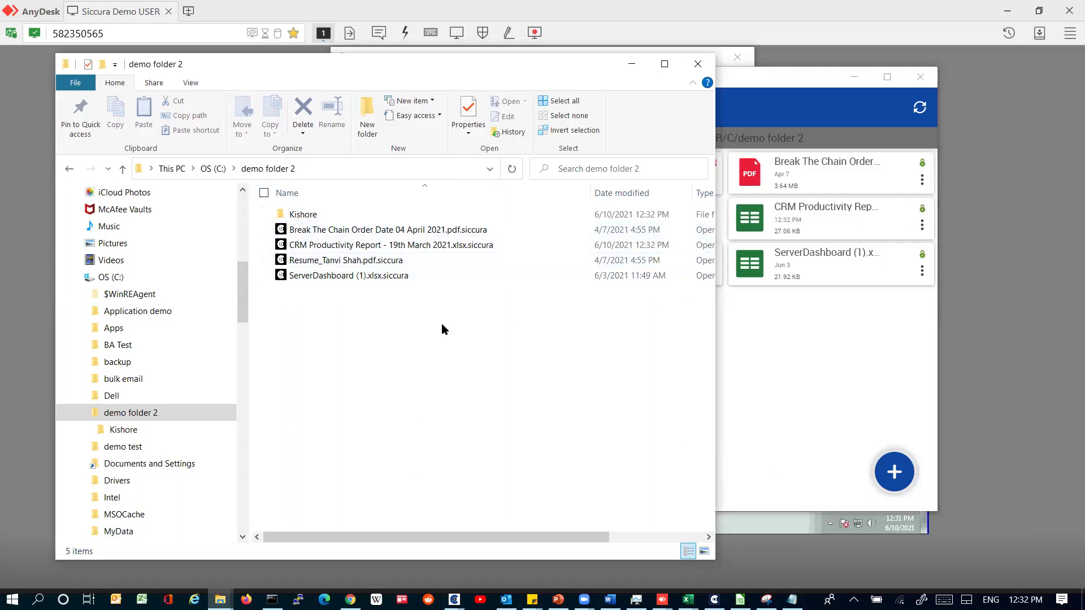
pyautogui.click(441, 246)
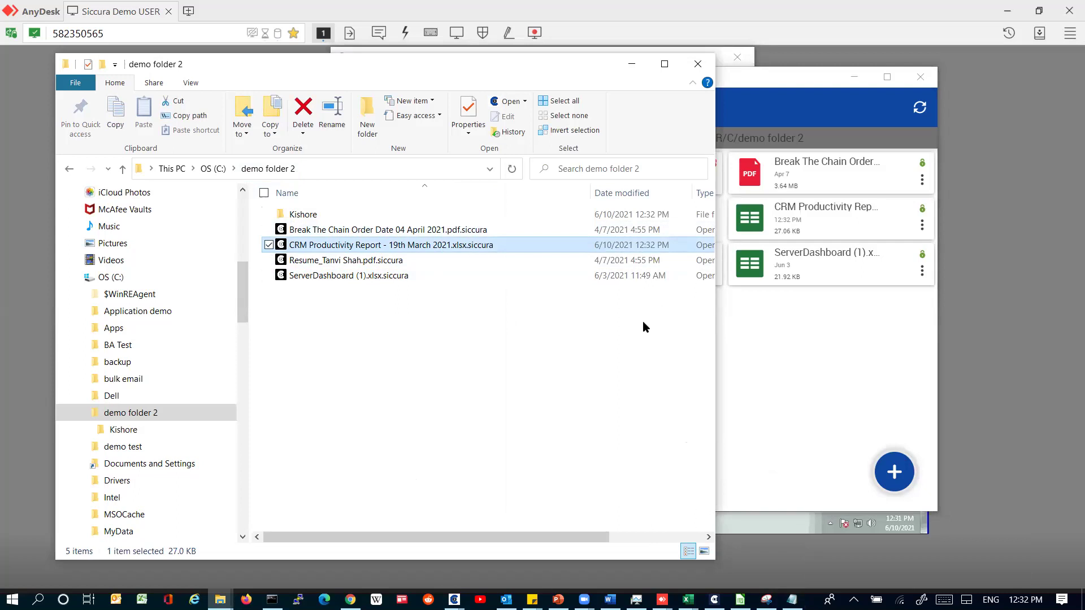
pyautogui.click(922, 226)
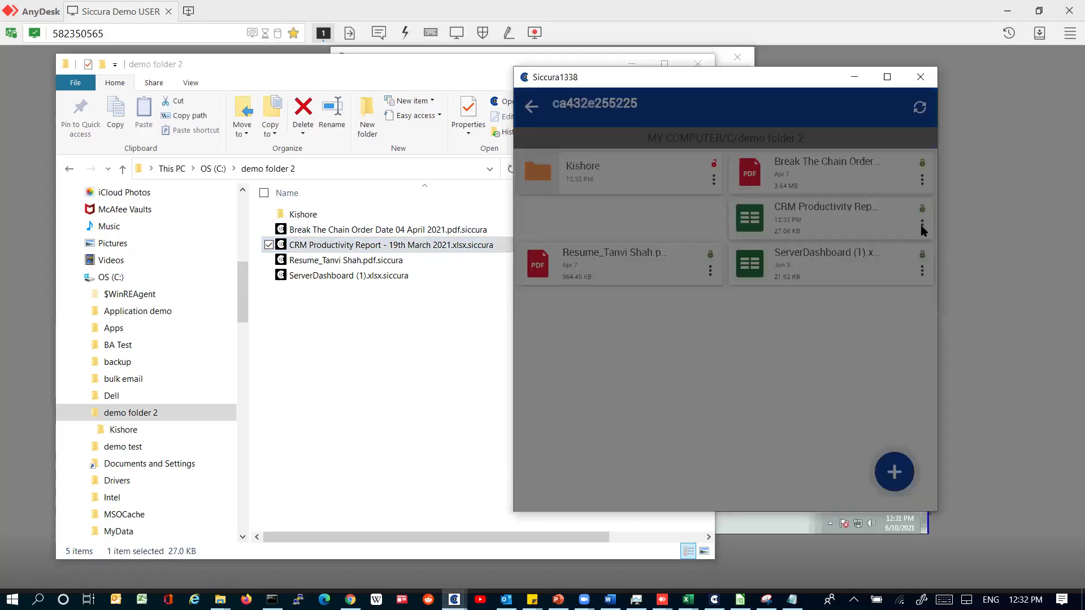
pyautogui.click(798, 310)
pyautogui.click(695, 308)
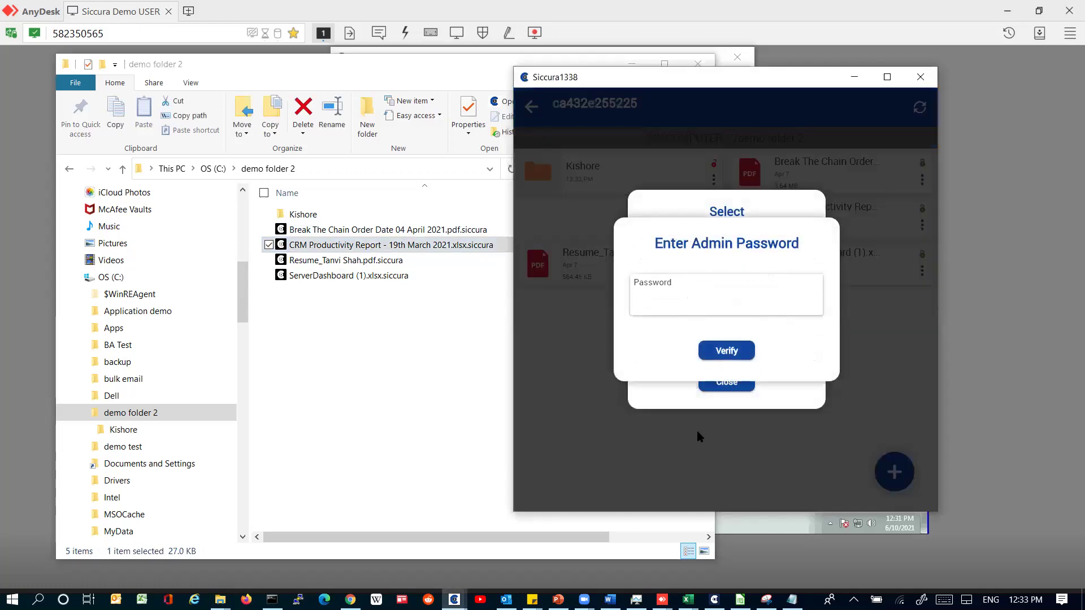
pyautogui.click(794, 420)
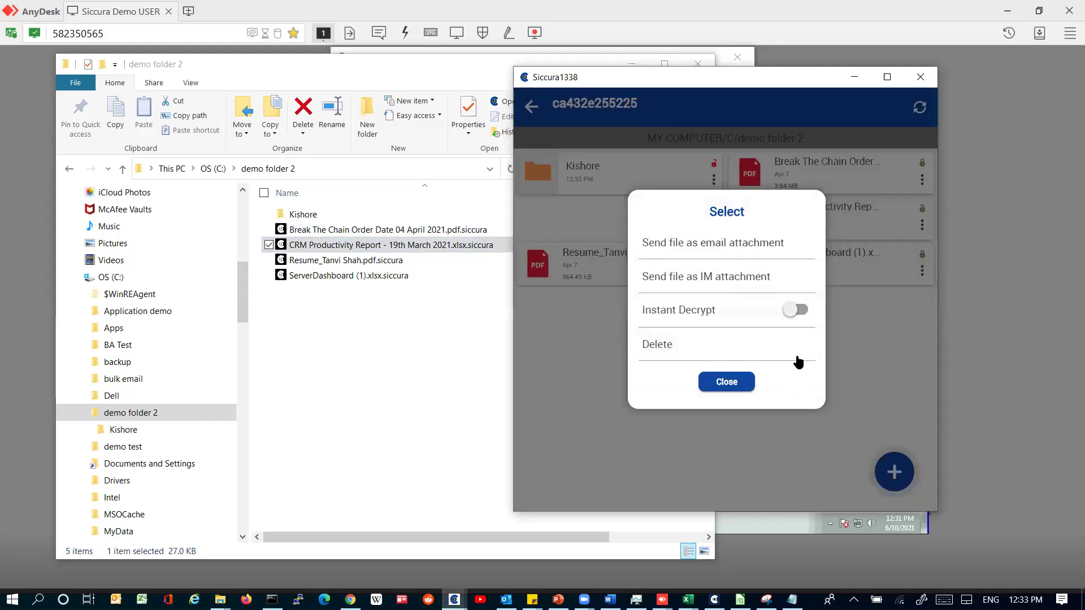
pyautogui.click(729, 377)
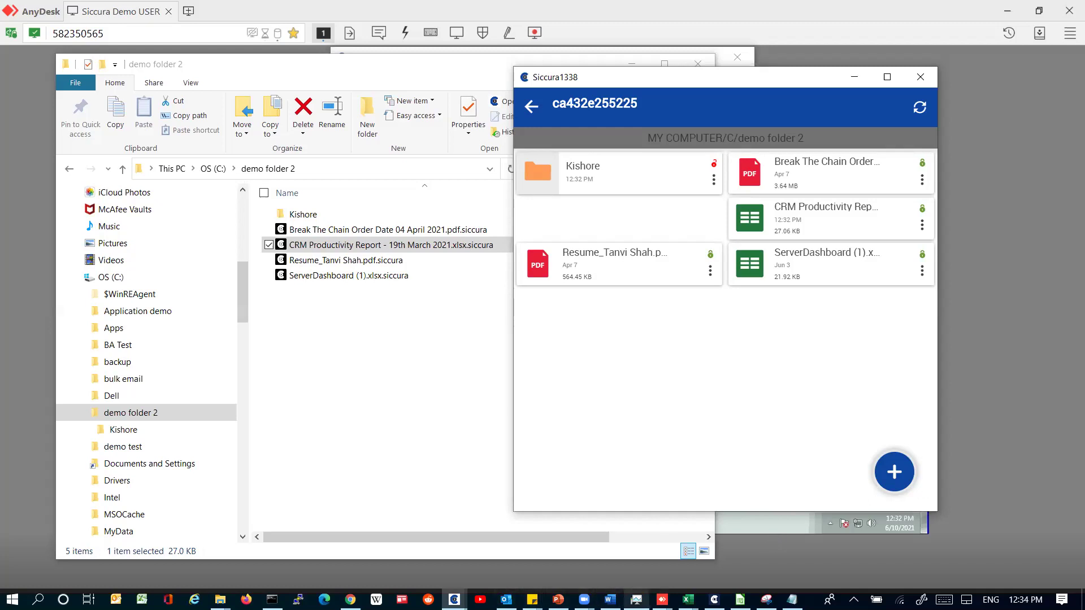
# Step: Switch to the Zoom Cloud Meetings window from the taskbar's Zoom thumbnails
pyautogui.click(585, 599)
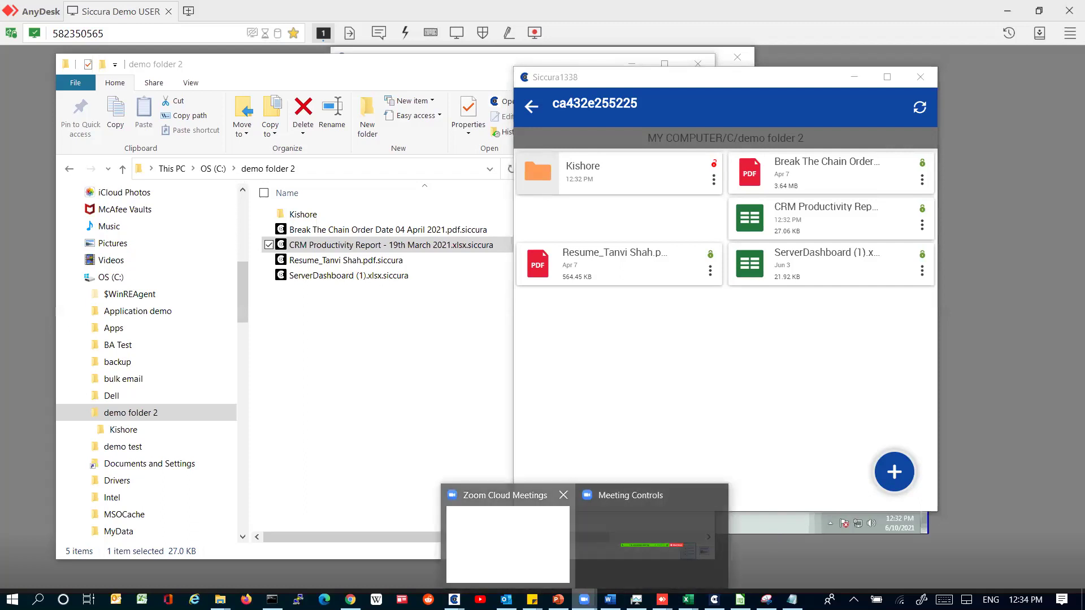
pyautogui.click(507, 542)
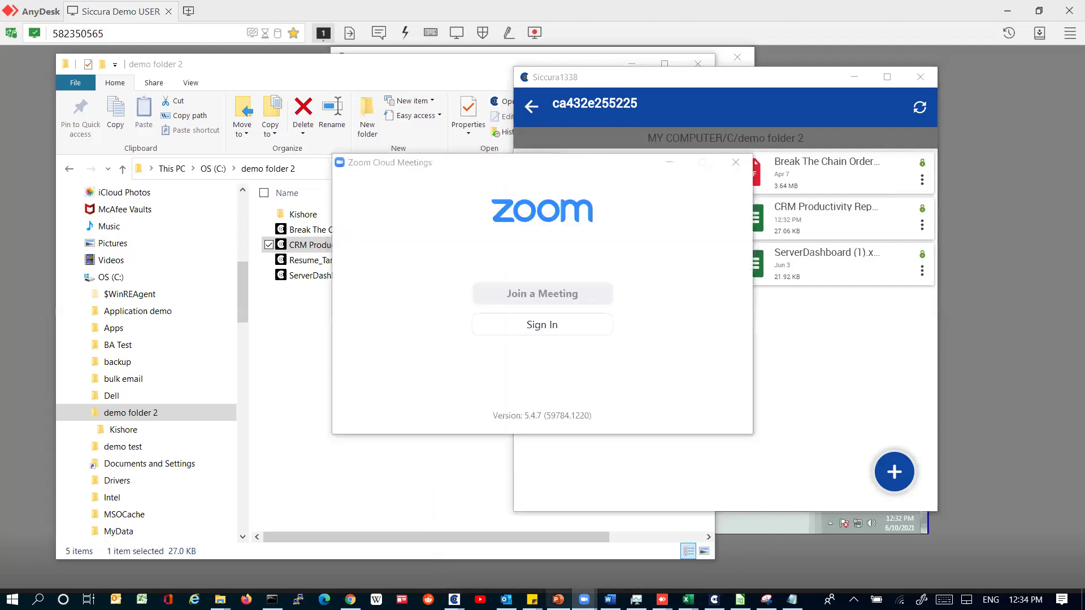